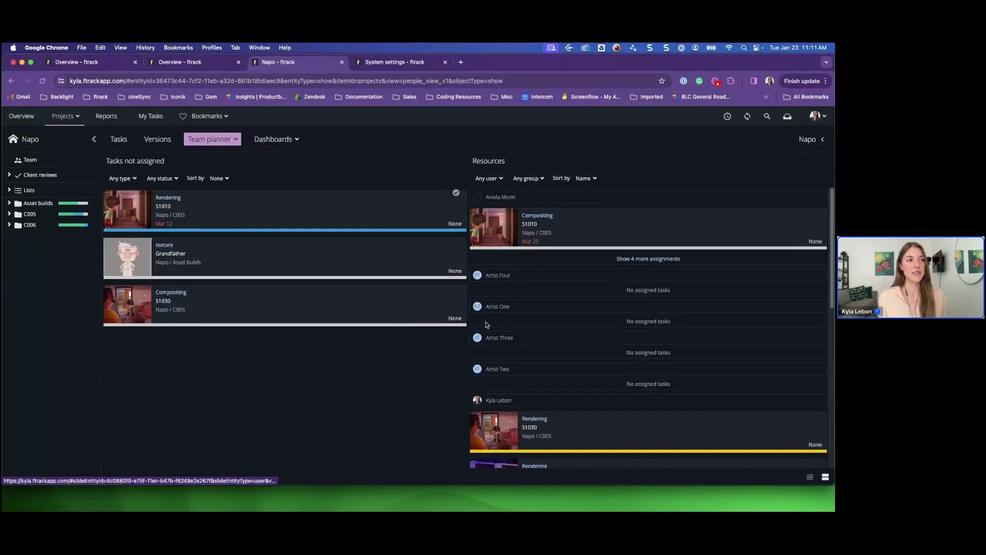
- Review the assignments listed under Resources, showing and hiding the extra assignments beneath the S1010 and S1030 Animation tasks
{"action": "scroll", "coordinate": [588, 258], "scroll_direction": "down", "scroll_amount": 1}
{"action": "scroll", "coordinate": [587, 258], "scroll_direction": "down", "scroll_amount": 5}
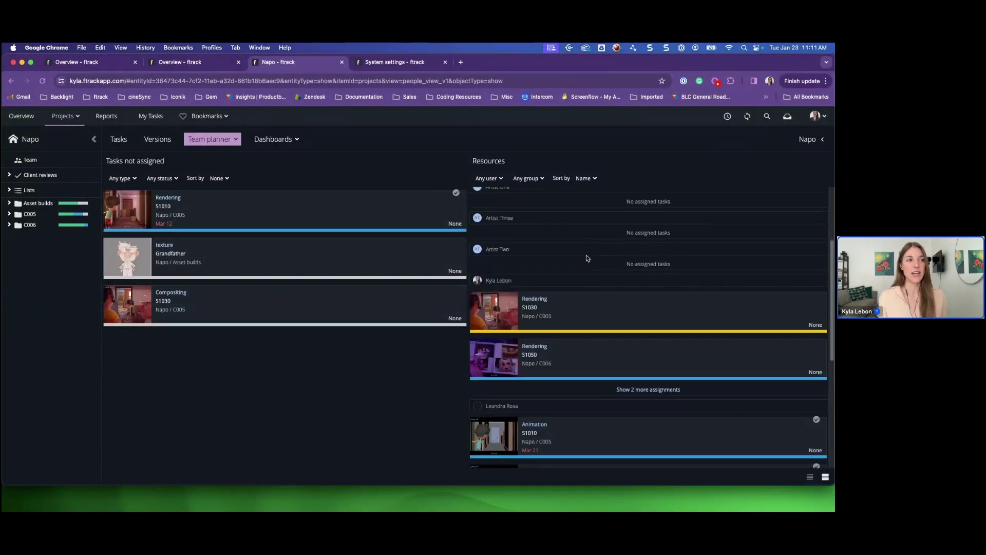
{"action": "scroll", "coordinate": [583, 268], "scroll_direction": "down", "scroll_amount": 4}
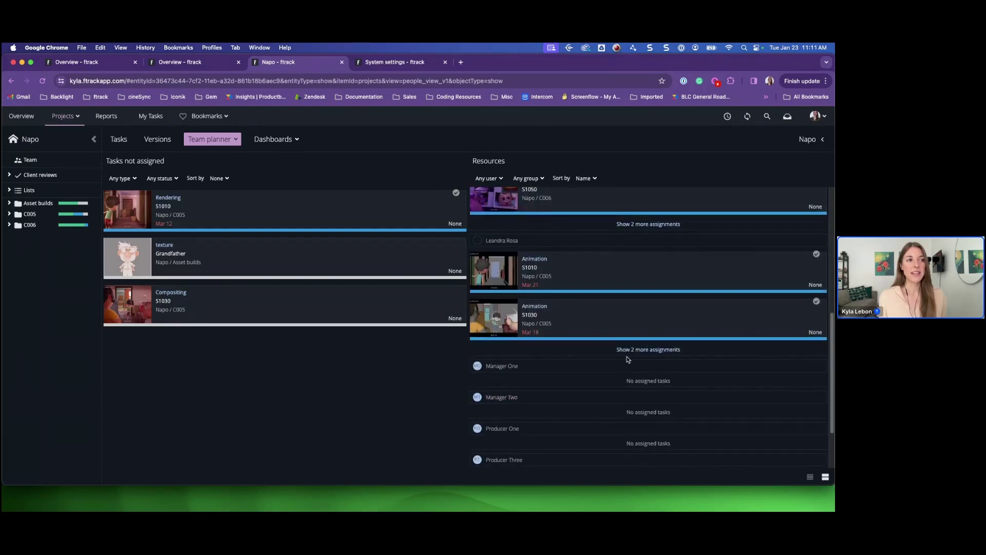
{"action": "left_click", "coordinate": [667, 350]}
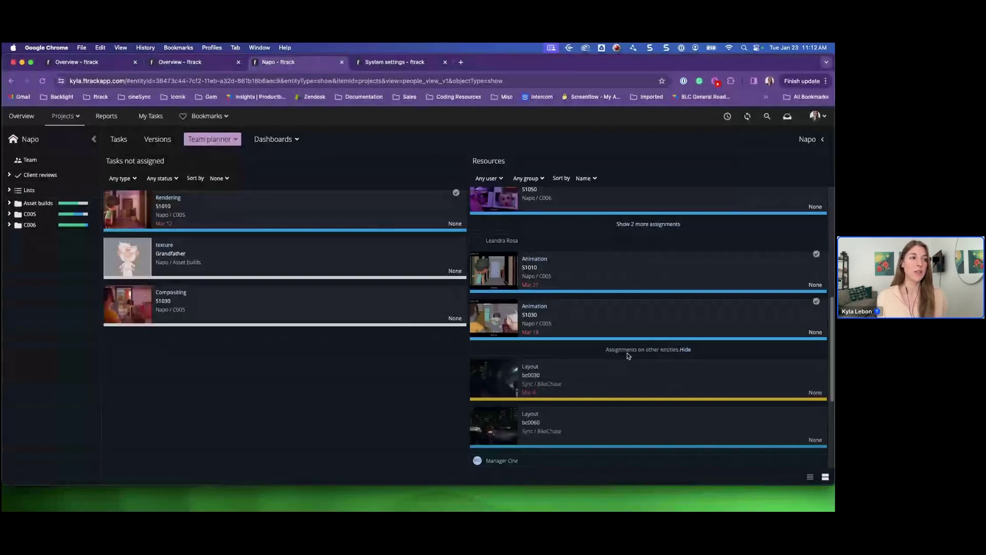
{"action": "left_click", "coordinate": [685, 349]}
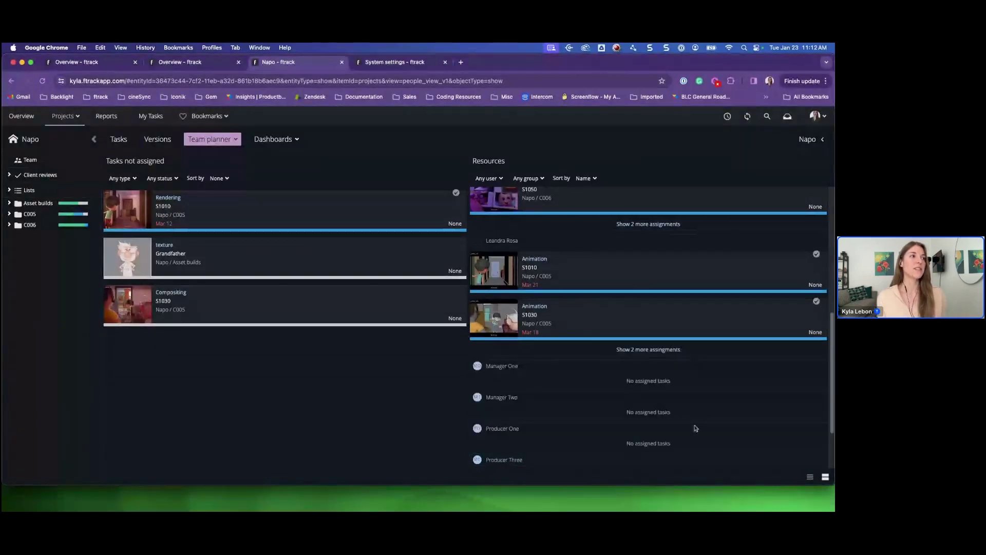
{"action": "scroll", "coordinate": [658, 365], "scroll_direction": "up", "scroll_amount": 4}
{"action": "scroll", "coordinate": [658, 366], "scroll_direction": "up", "scroll_amount": 2}
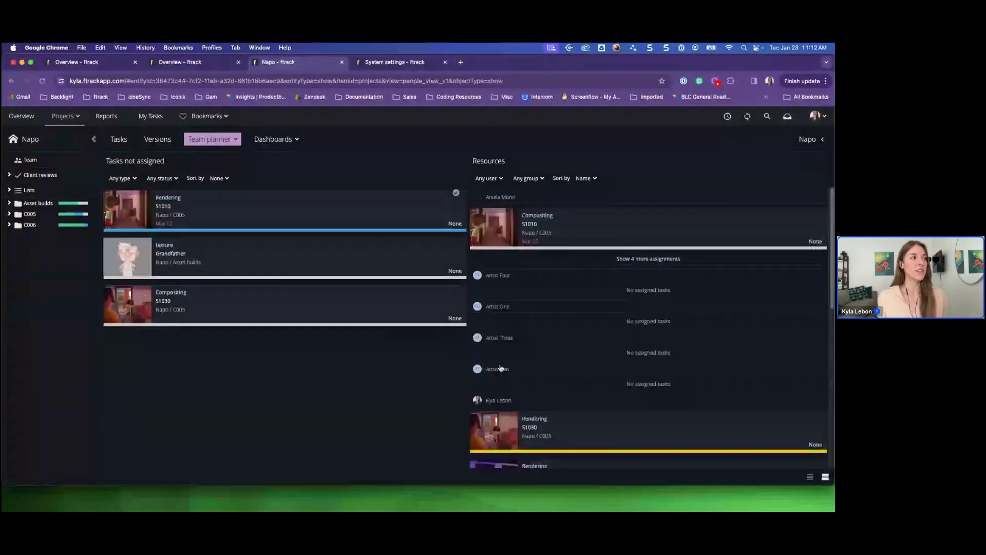
- Assign the unassigned S1010 Rendering task to Artist Four and return it to the unassigned tasks
{"action": "left_click_drag", "start_coordinate": [271, 200], "coordinate": [622, 287]}
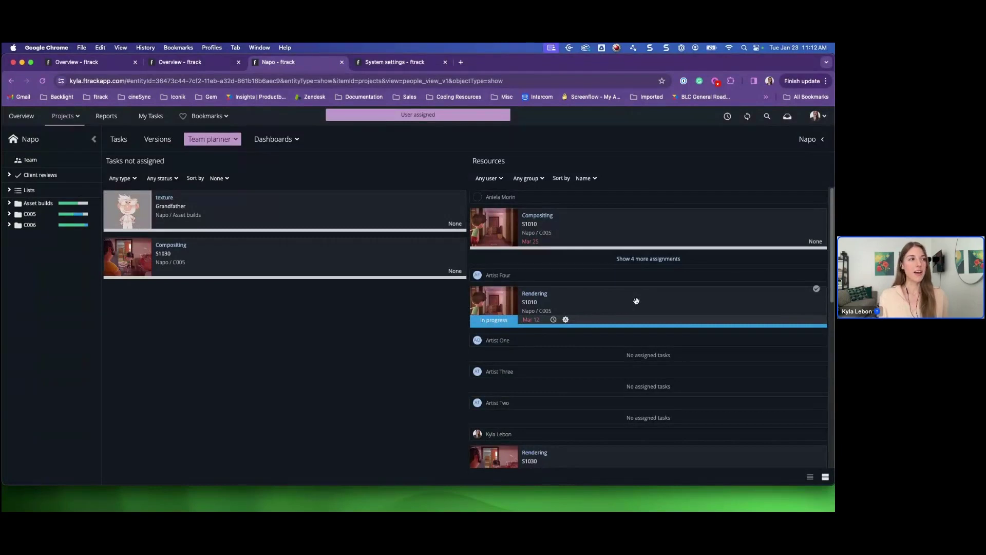
{"action": "left_click_drag", "start_coordinate": [636, 301], "coordinate": [313, 363]}
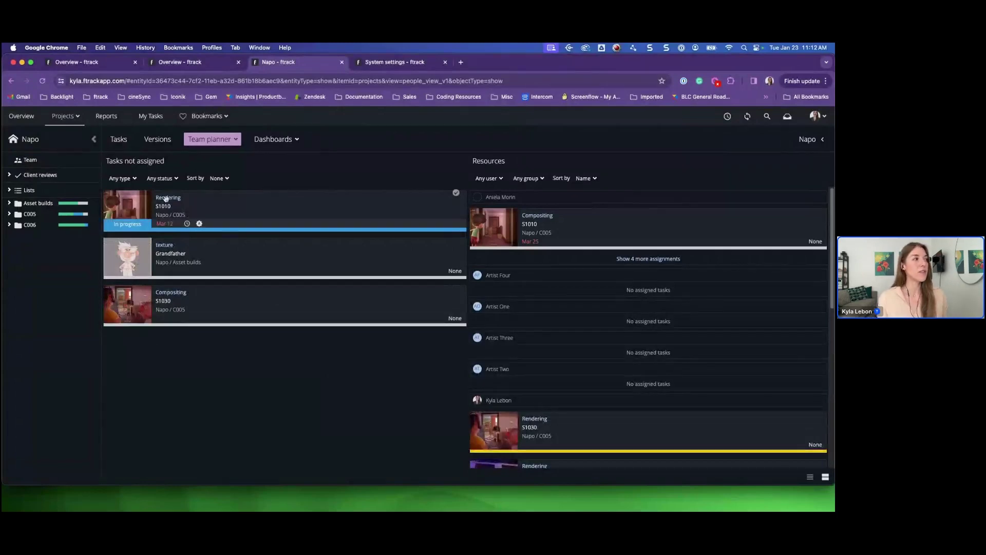
- Examine the type filter options for unassigned tasks and the user and group filter options for resources
{"action": "left_click", "coordinate": [135, 179]}
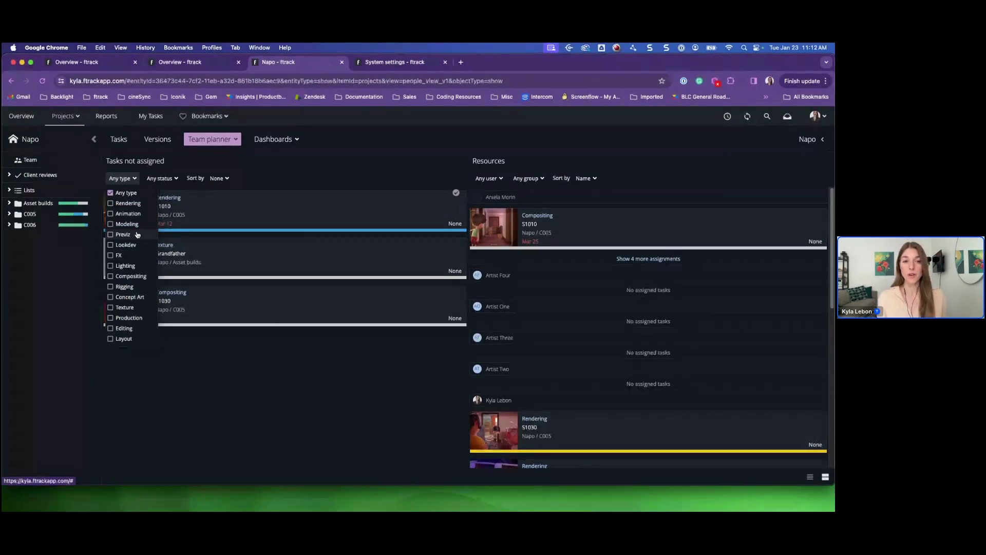
{"action": "left_click", "coordinate": [339, 174]}
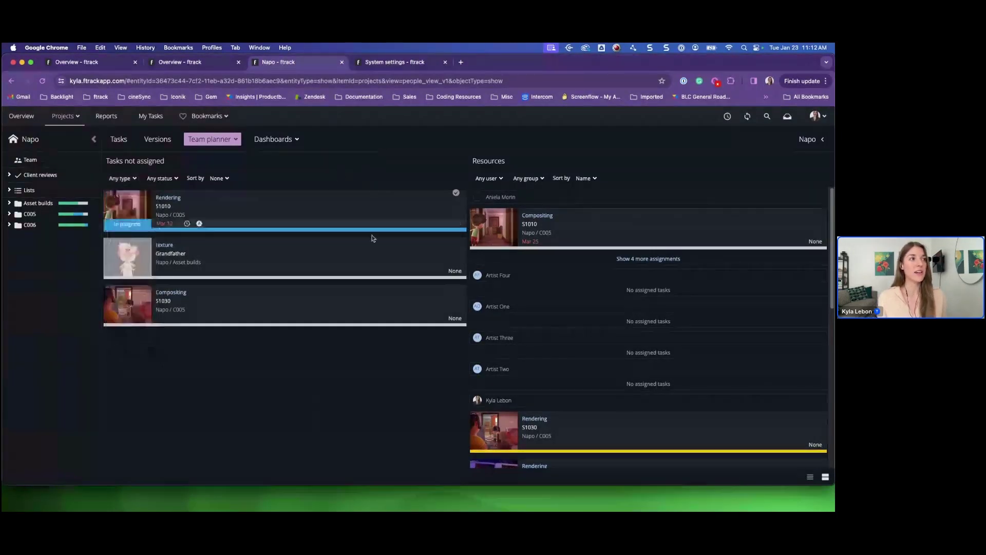
{"action": "left_click", "coordinate": [489, 178]}
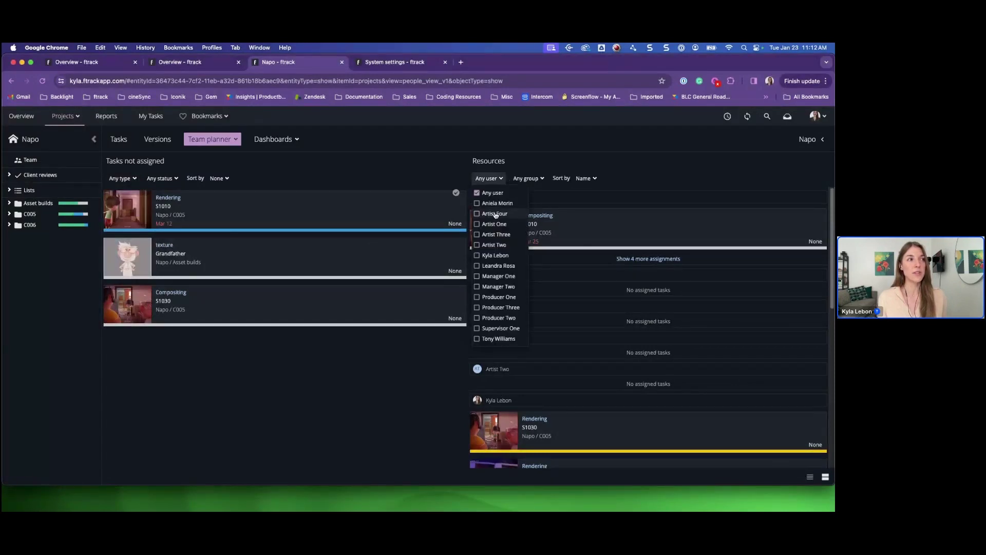
{"action": "left_click", "coordinate": [528, 178]}
{"action": "left_click", "coordinate": [528, 178]}
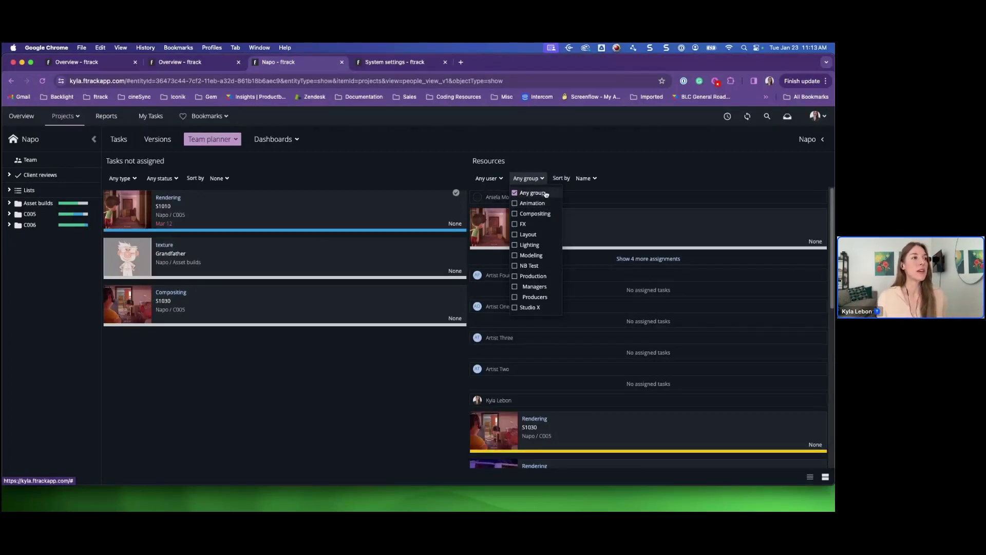
{"action": "left_click", "coordinate": [549, 165]}
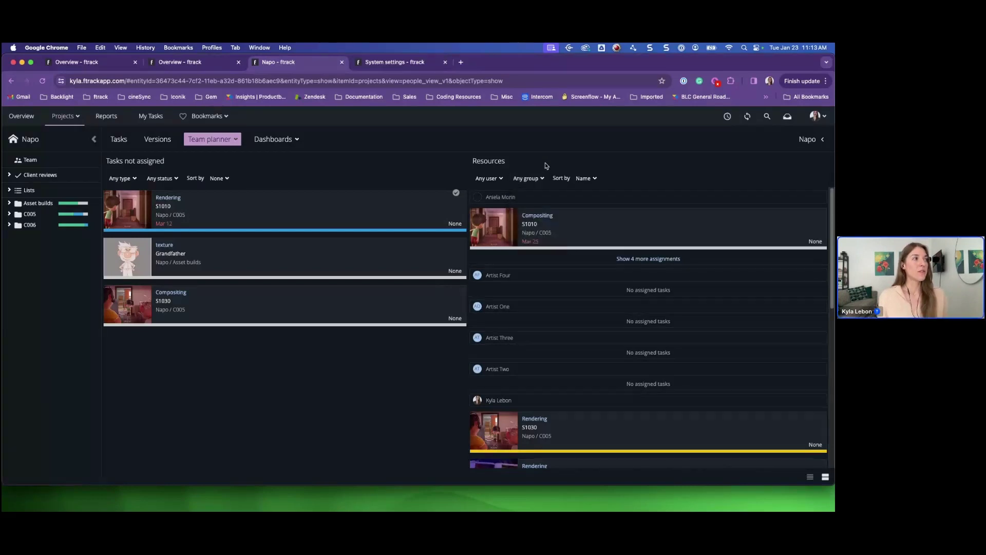
- Switch the team planner to the team calendar and look over the scheduled assignments
{"action": "left_click", "coordinate": [236, 147]}
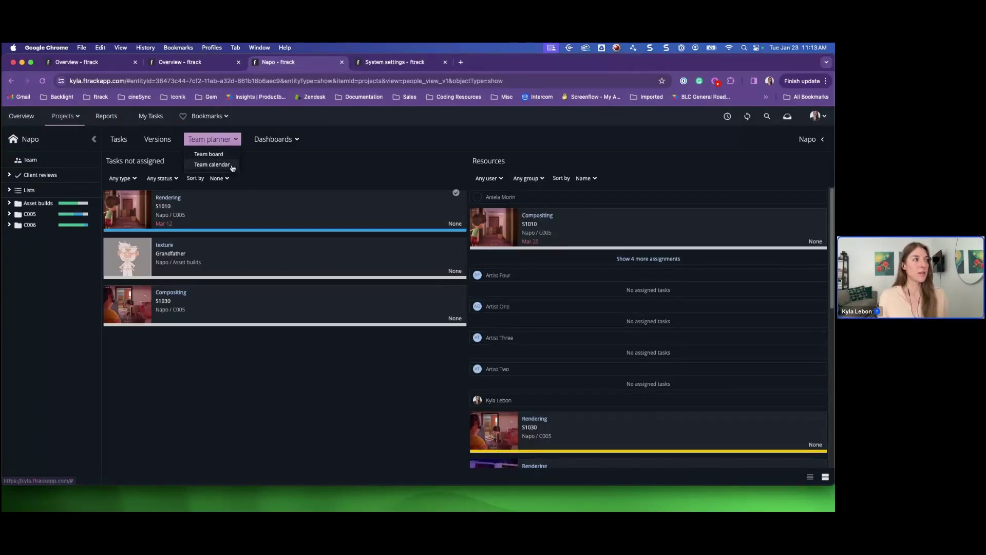
{"action": "left_click", "coordinate": [226, 164]}
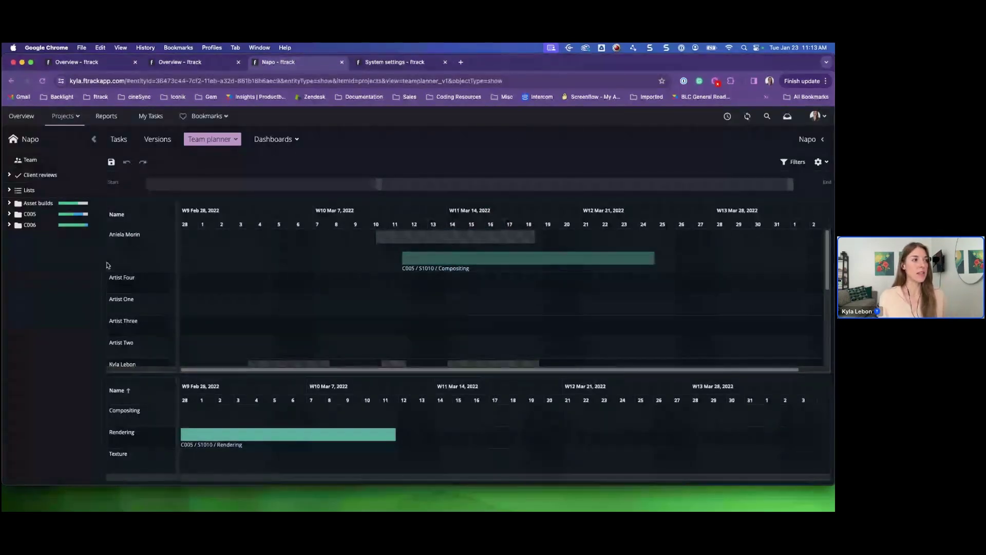
{"action": "scroll", "coordinate": [272, 277], "scroll_direction": "down", "scroll_amount": 1}
{"action": "scroll", "coordinate": [272, 277], "scroll_direction": "up", "scroll_amount": 1}
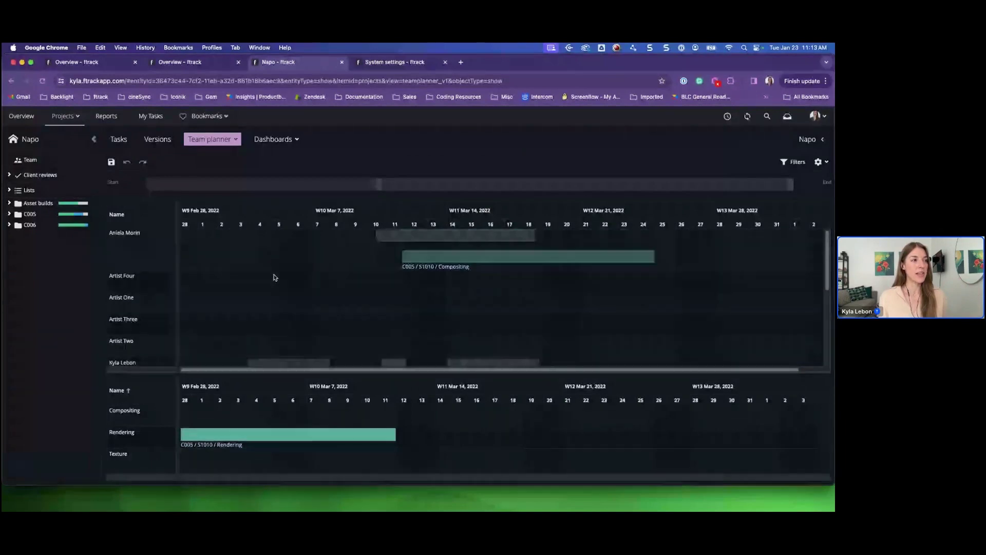
{"action": "mouse_move", "coordinate": [380, 239]}
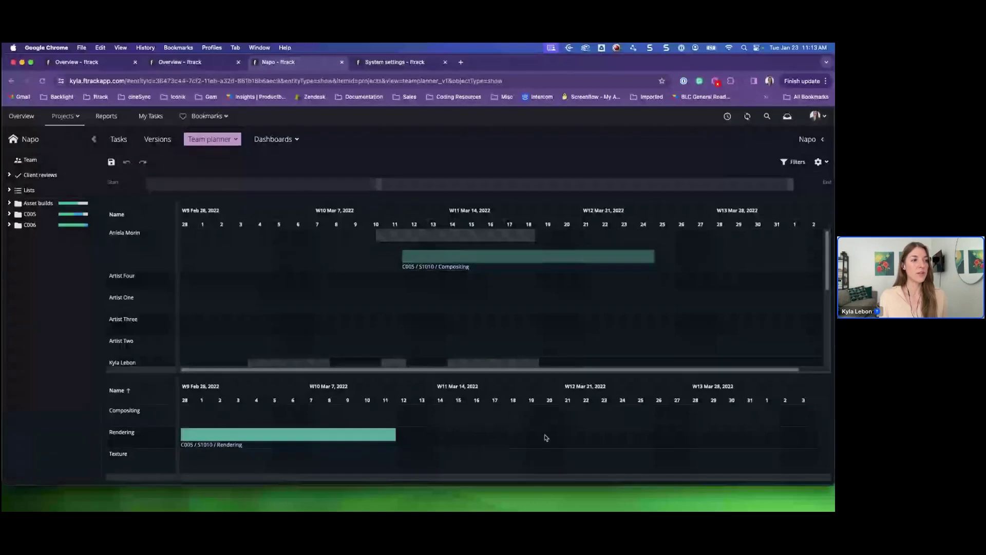
- Assign the C005 / S1010 Rendering task to Artist One in the calendar and save the change while going to the project's versions
{"action": "mouse_move", "coordinate": [270, 443]}
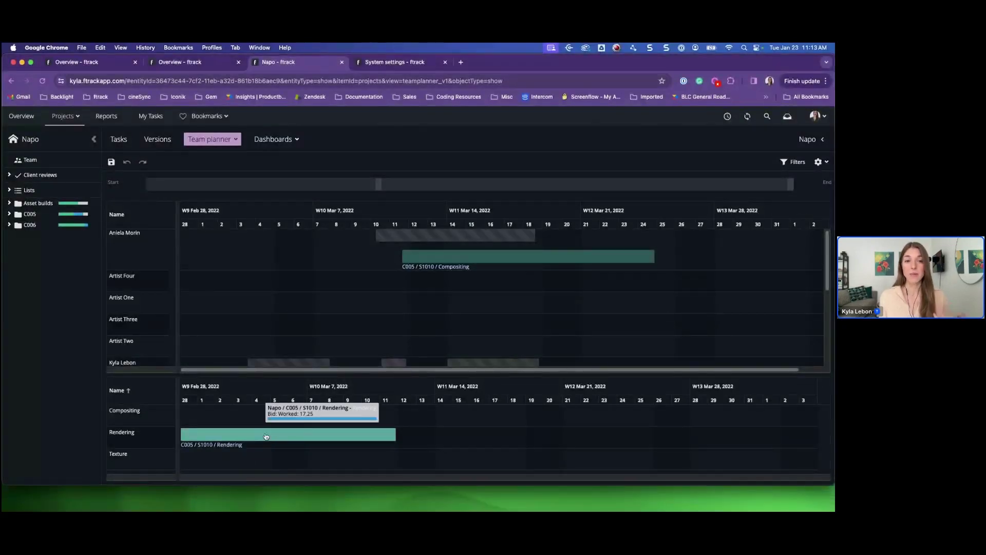
{"action": "left_click_drag", "start_coordinate": [267, 437], "coordinate": [279, 303]}
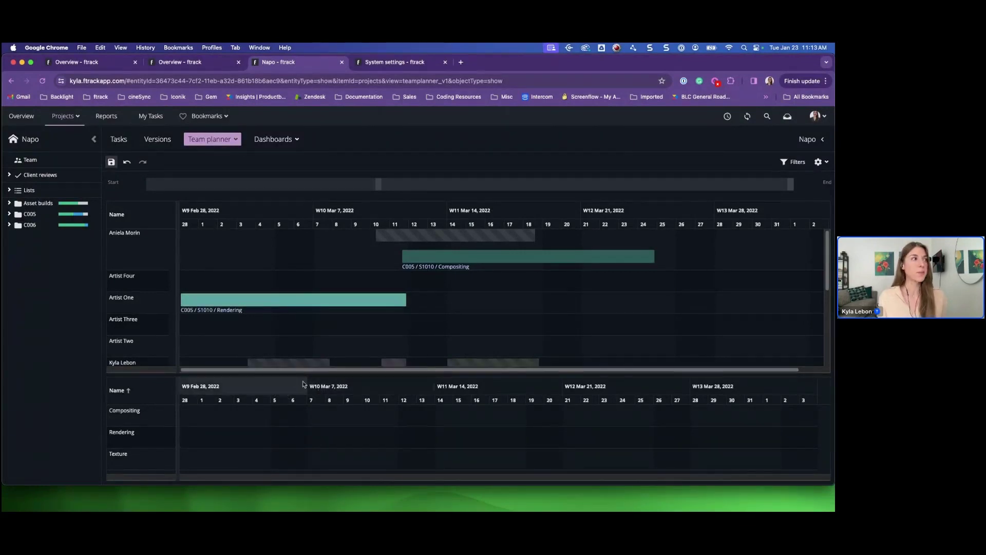
{"action": "mouse_move", "coordinate": [302, 366]}
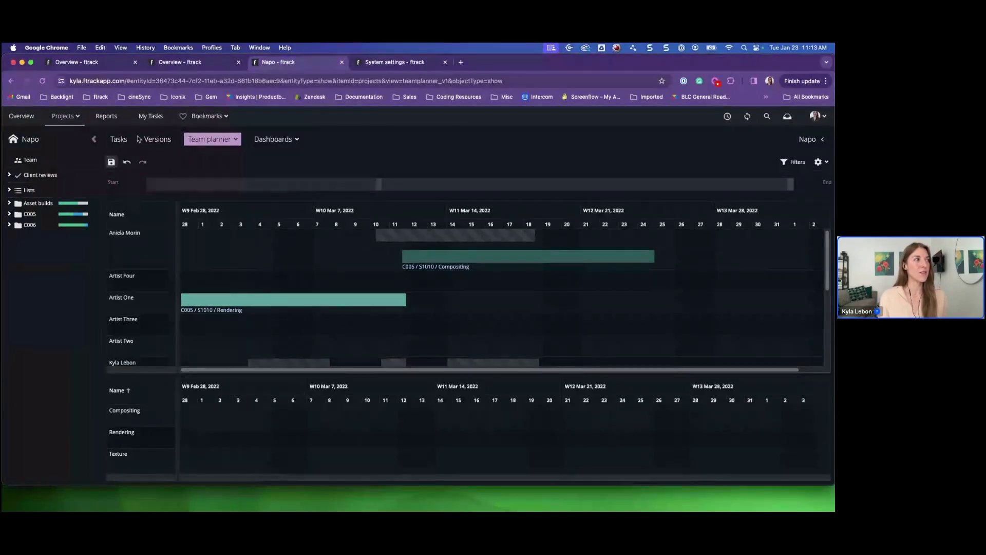
{"action": "left_click", "coordinate": [158, 139]}
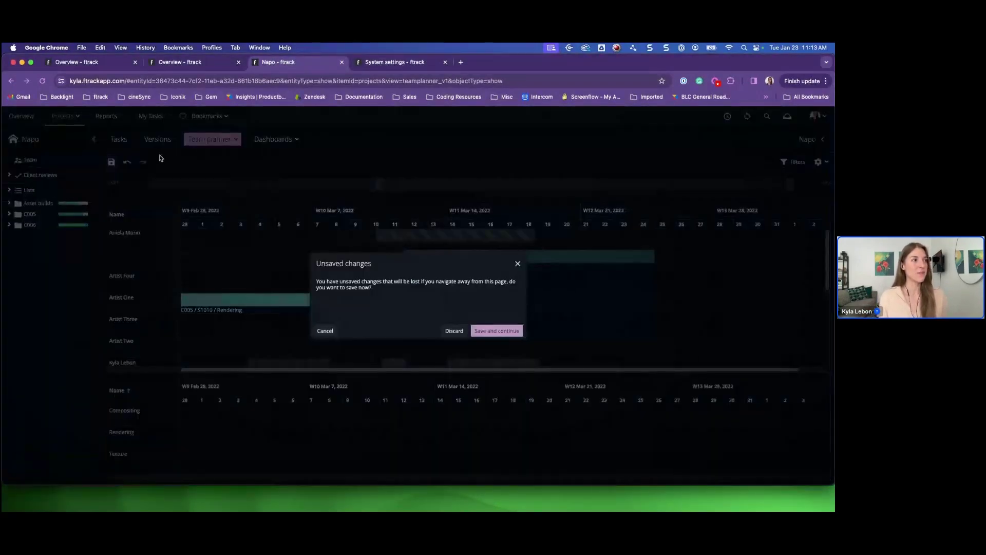
{"action": "left_click", "coordinate": [489, 331]}
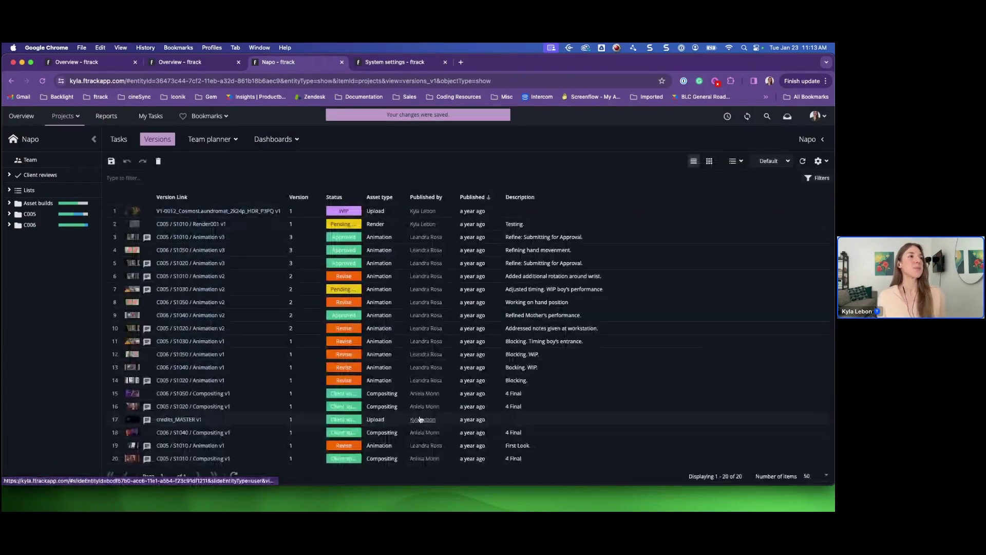
- Display the project's versions as thumbnails and browse through them
{"action": "left_click", "coordinate": [711, 162]}
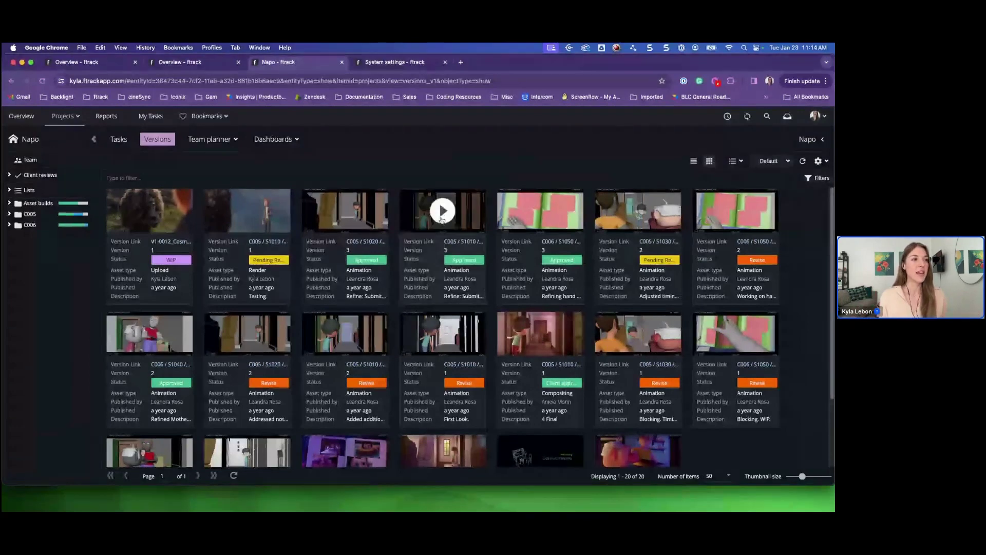
{"action": "scroll", "coordinate": [442, 210], "scroll_direction": "down", "scroll_amount": 3}
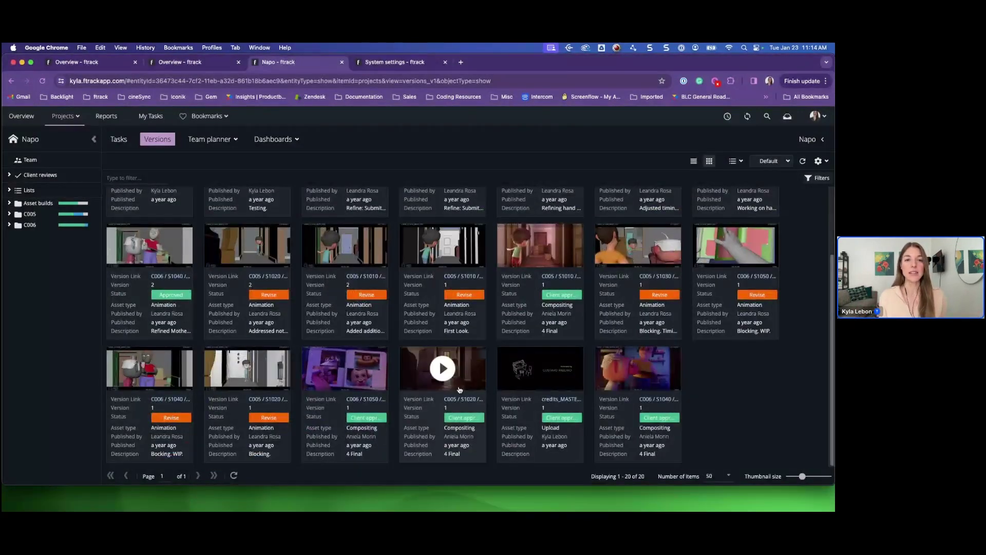
{"action": "scroll", "coordinate": [442, 367], "scroll_direction": "up", "scroll_amount": 3}
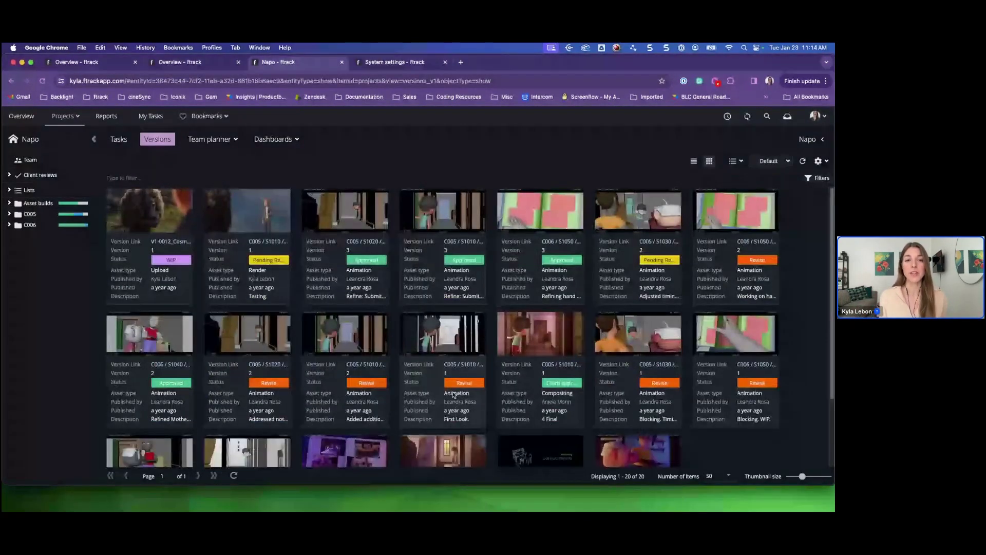
- View the C005 / S1010 Animation version 3 with its feedback notes in the player and close it
{"action": "left_click", "coordinate": [448, 212]}
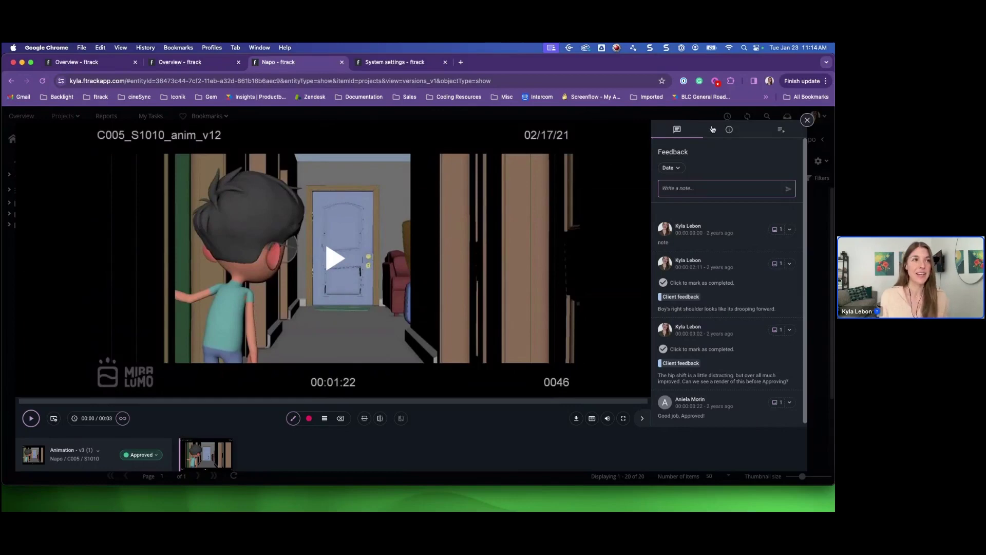
{"action": "left_click", "coordinate": [807, 120]}
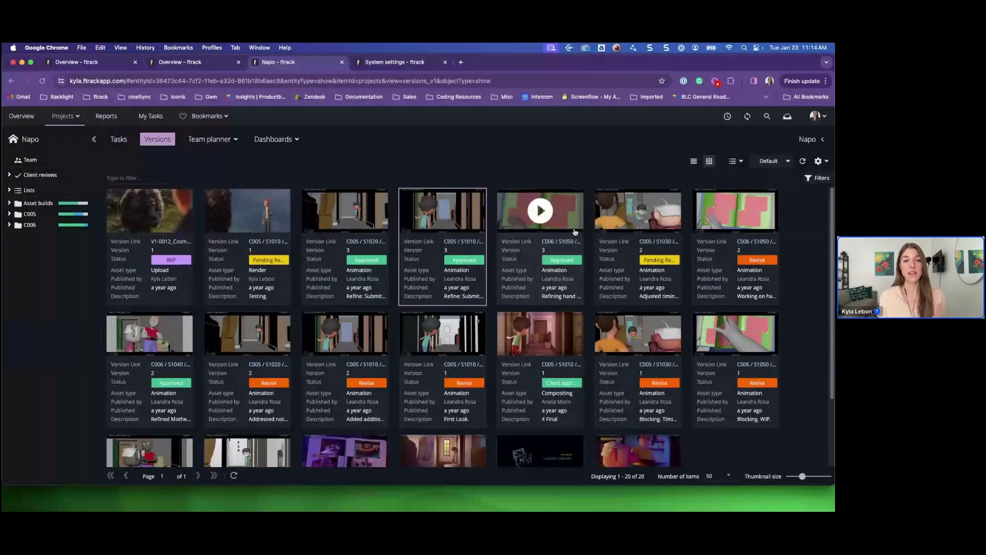
- Check the saved view options and filter the versions by the Pending Review status
{"action": "left_click", "coordinate": [789, 162]}
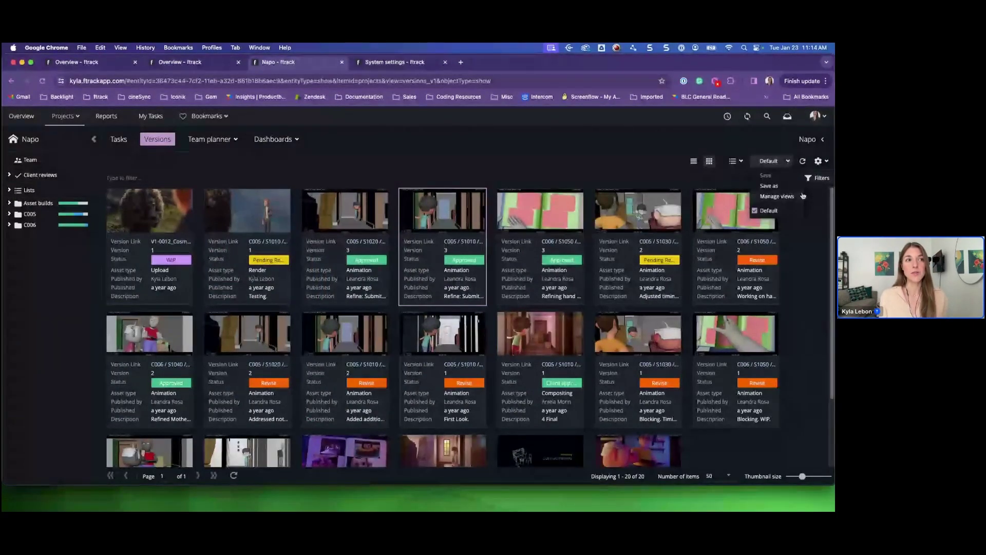
{"action": "left_click", "coordinate": [786, 163]}
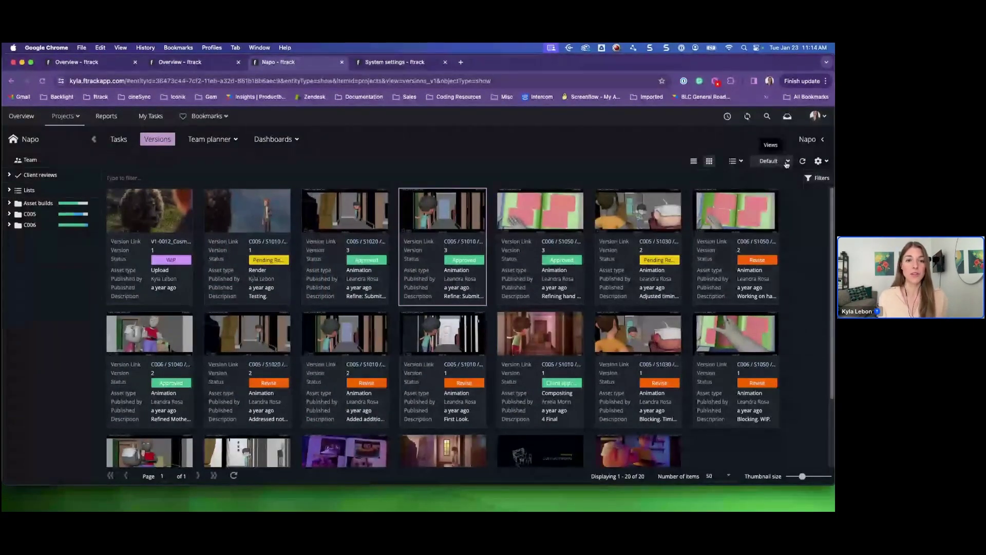
{"action": "left_click", "coordinate": [818, 179]}
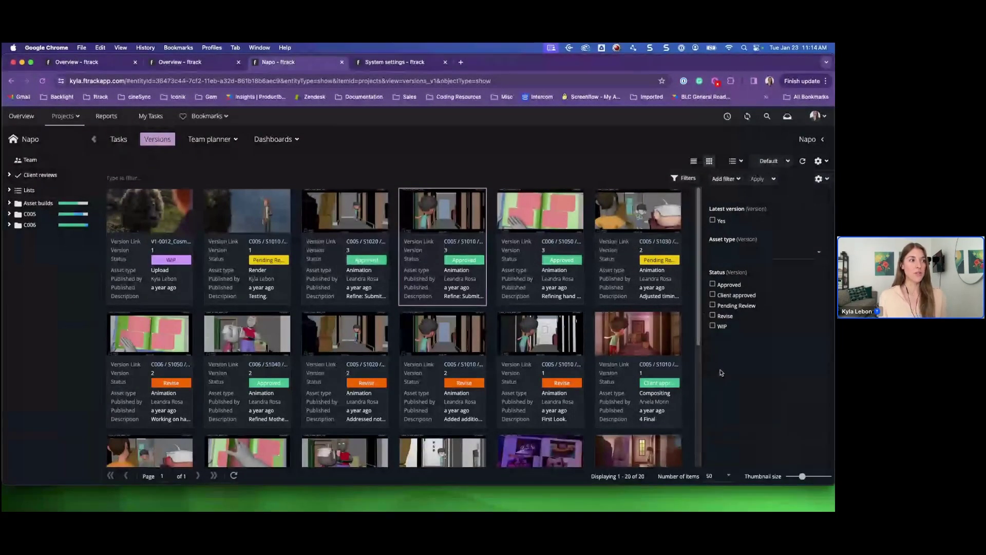
{"action": "left_click", "coordinate": [714, 306]}
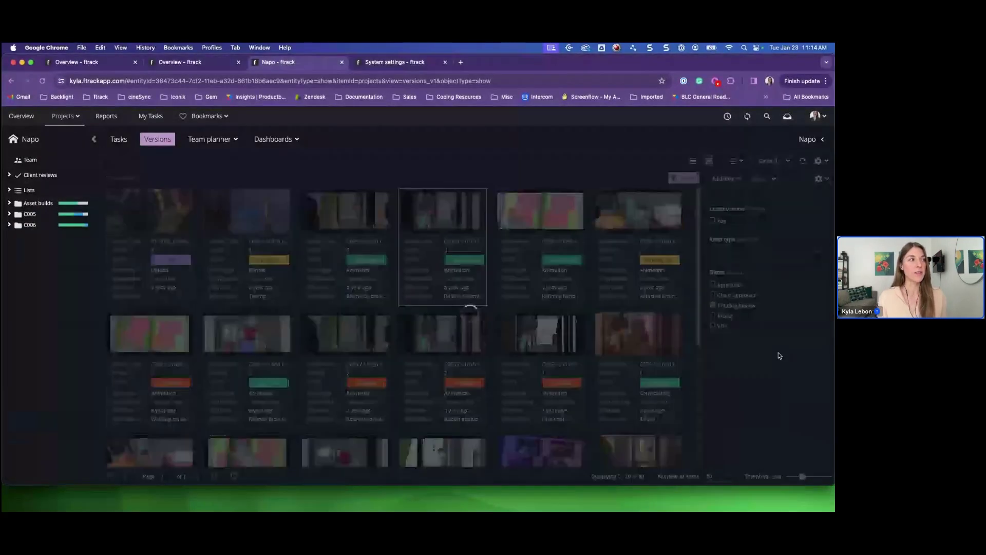
{"action": "left_click", "coordinate": [686, 178]}
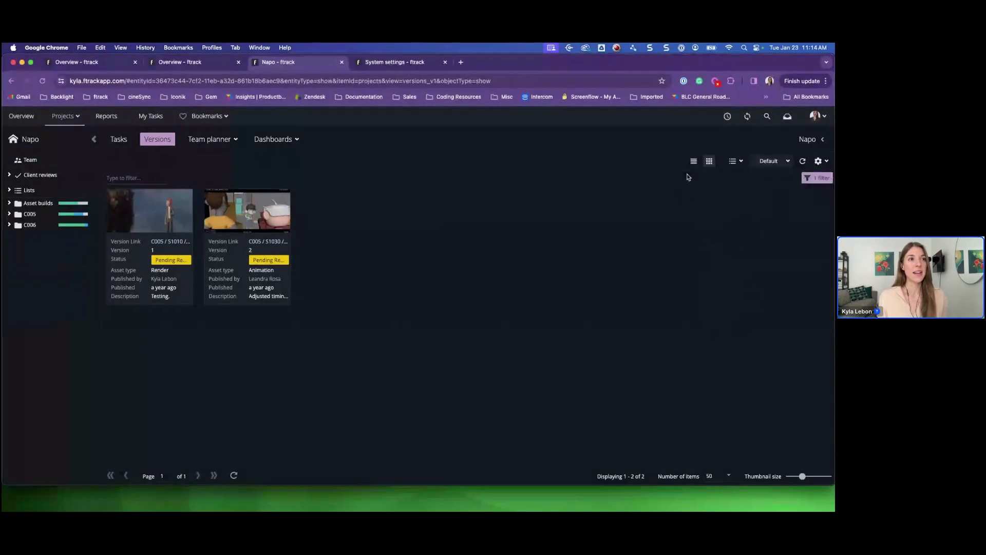
- Examine which Version attributes can be shown for the versions
{"action": "left_click", "coordinate": [818, 161]}
{"action": "mouse_move", "coordinate": [801, 186]}
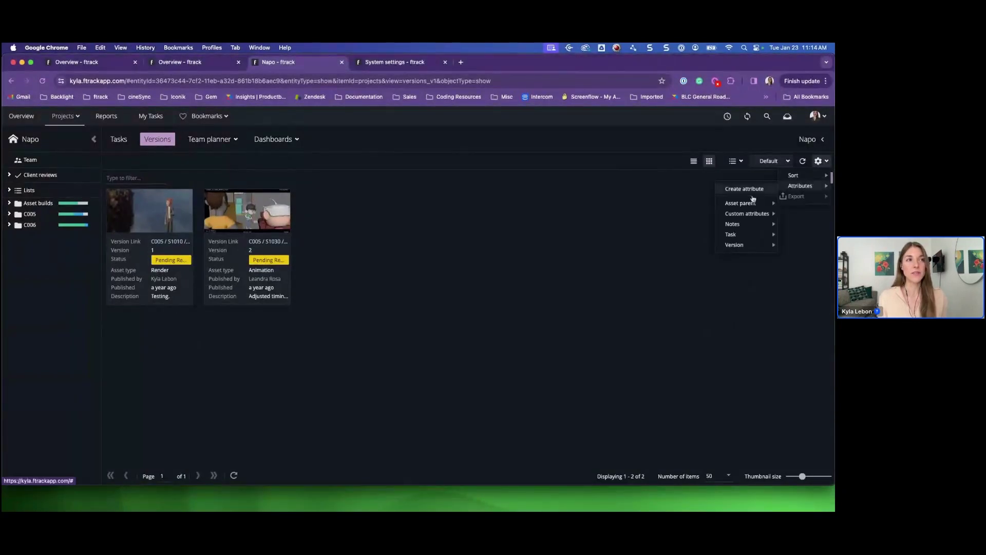
{"action": "mouse_move", "coordinate": [738, 247]}
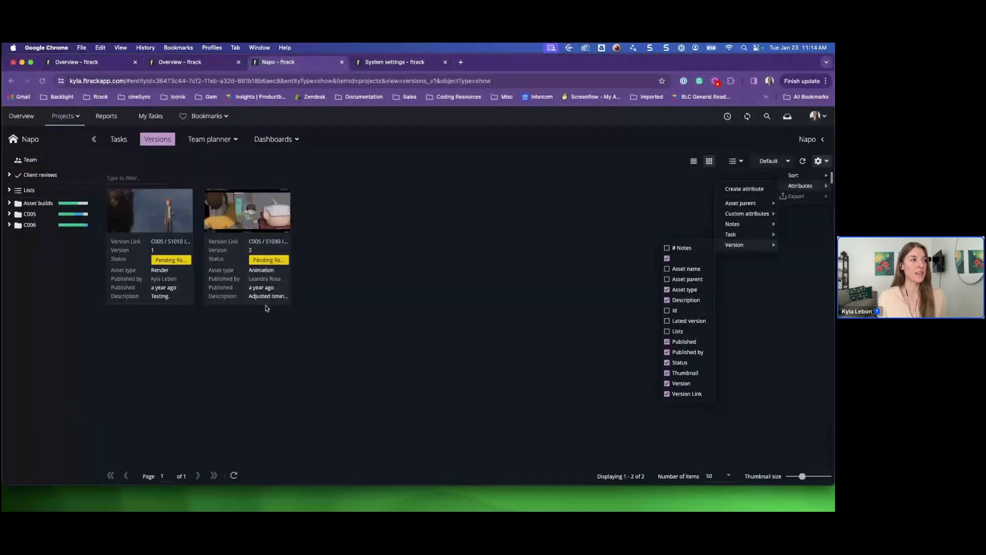
{"action": "left_click", "coordinate": [511, 240]}
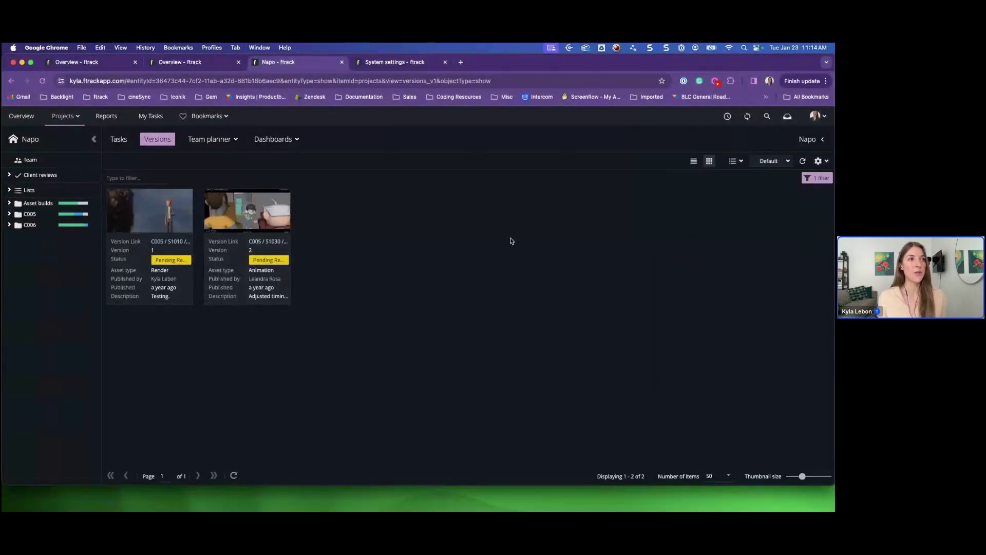
- Display the filtered versions as a list
{"action": "left_click", "coordinate": [693, 162]}
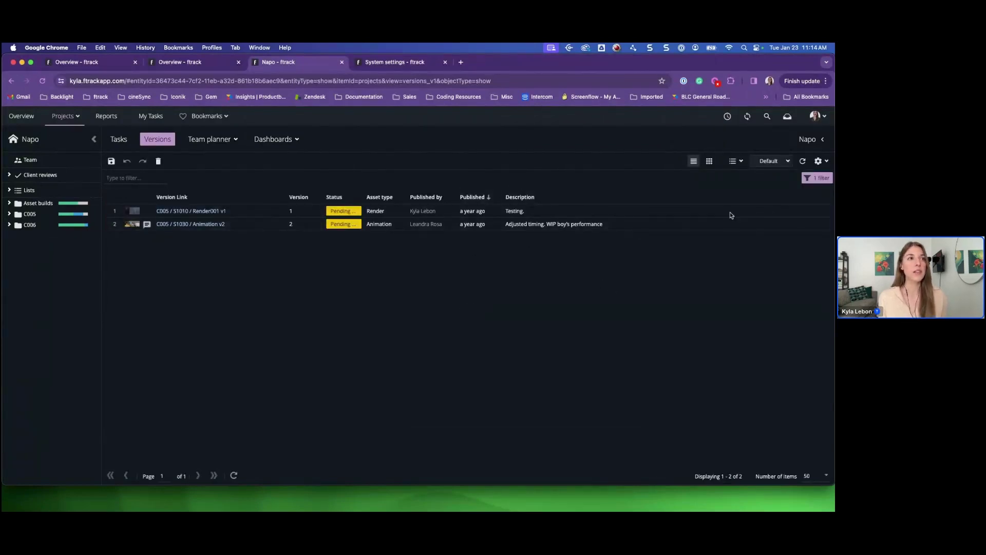
- Show the Task Due date attribute in the filtered versions list and save the layout as a new view named Pending Review
{"action": "left_click", "coordinate": [820, 161]}
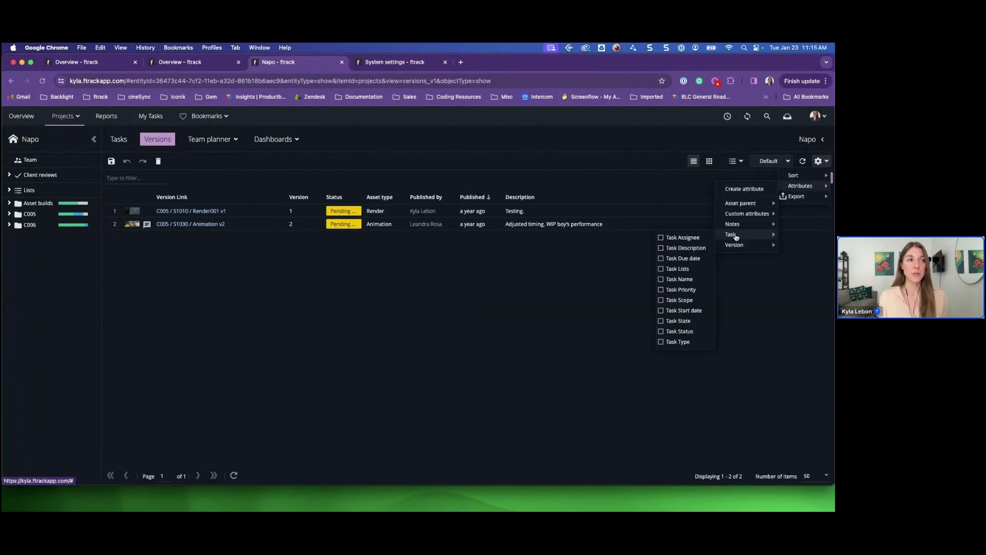
{"action": "left_click", "coordinate": [600, 269]}
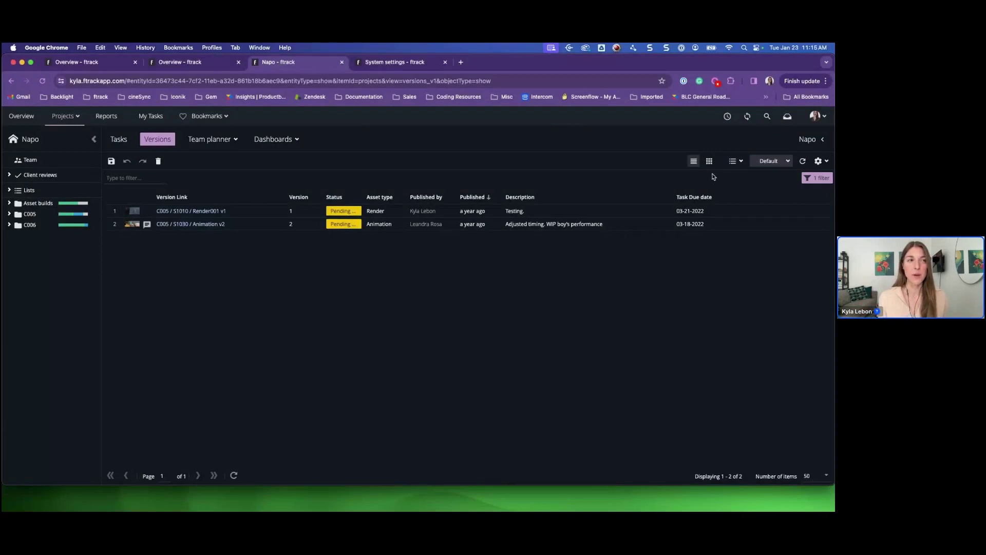
{"action": "left_click", "coordinate": [787, 162]}
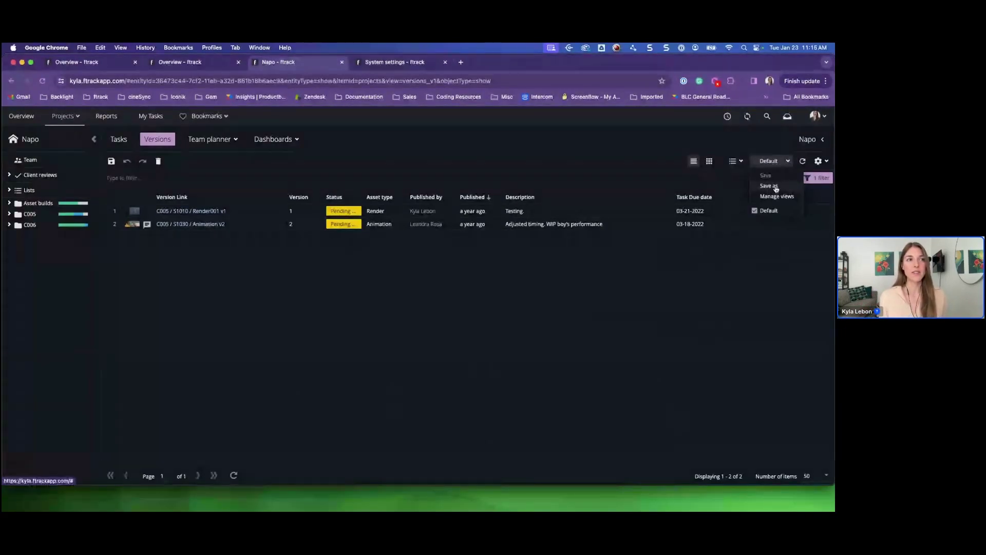
{"action": "left_click", "coordinate": [774, 187]}
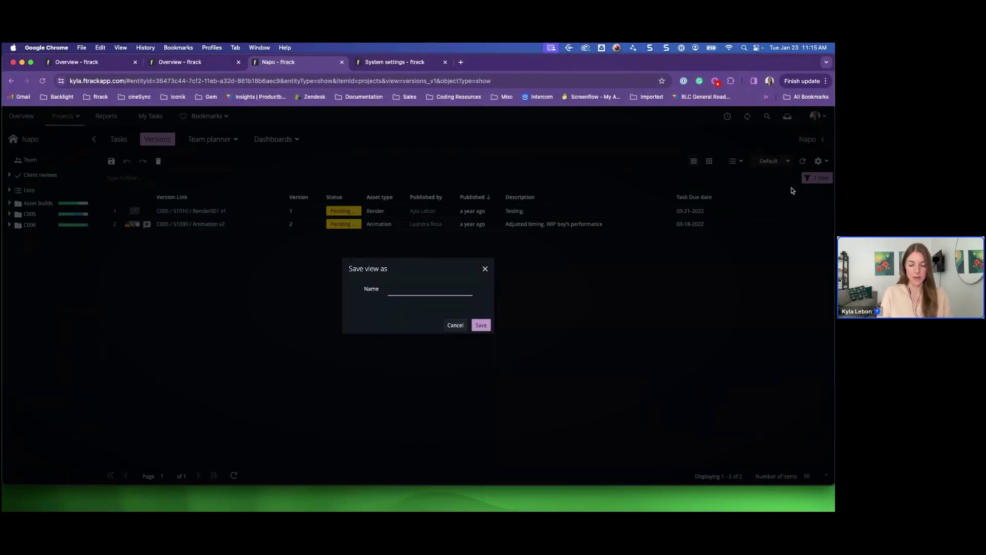
{"action": "type", "text": "Pending REvie"}
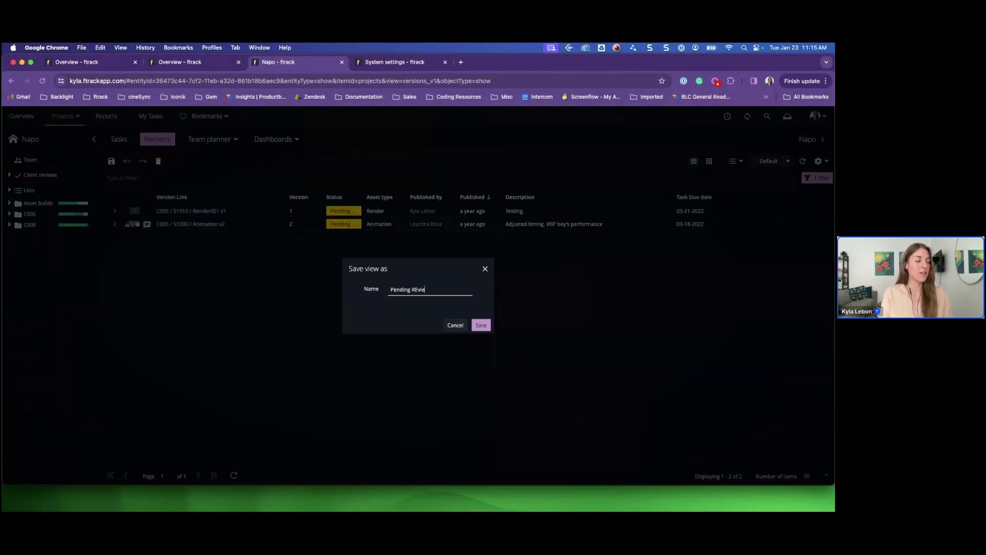
{"action": "type", "text": "view"}
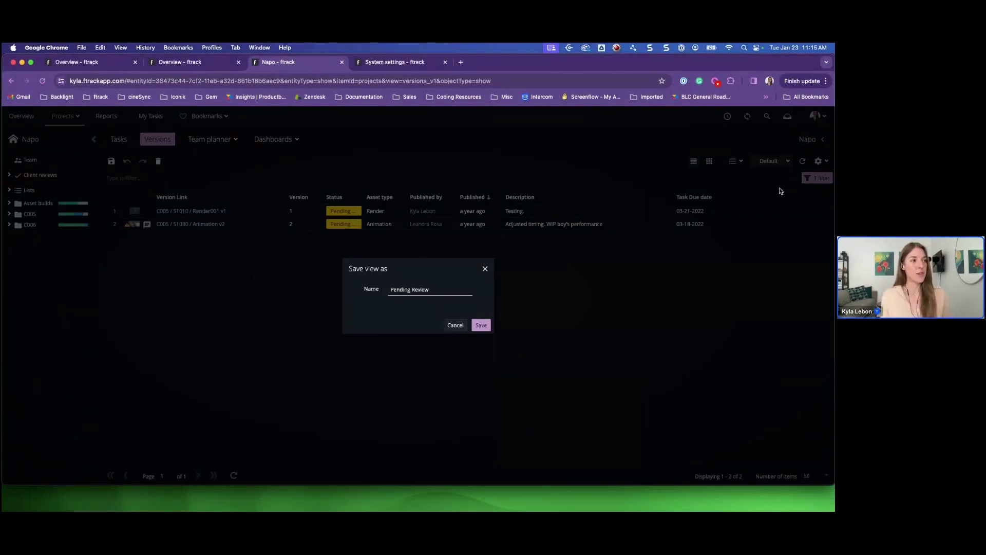
{"action": "left_click", "coordinate": [480, 325]}
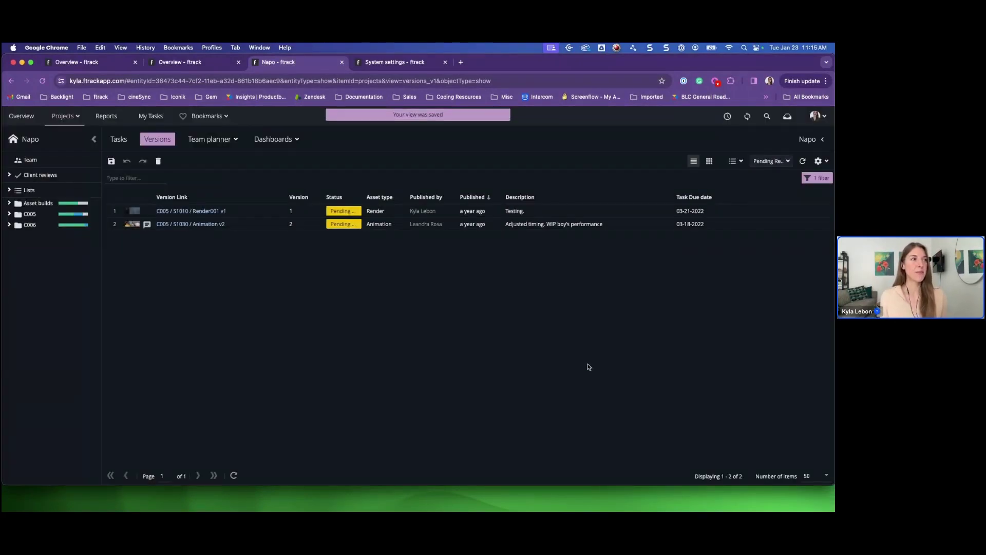
- Check the sharing options of the Pending Review view in the view manager and close it without saving
{"action": "left_click", "coordinate": [772, 160]}
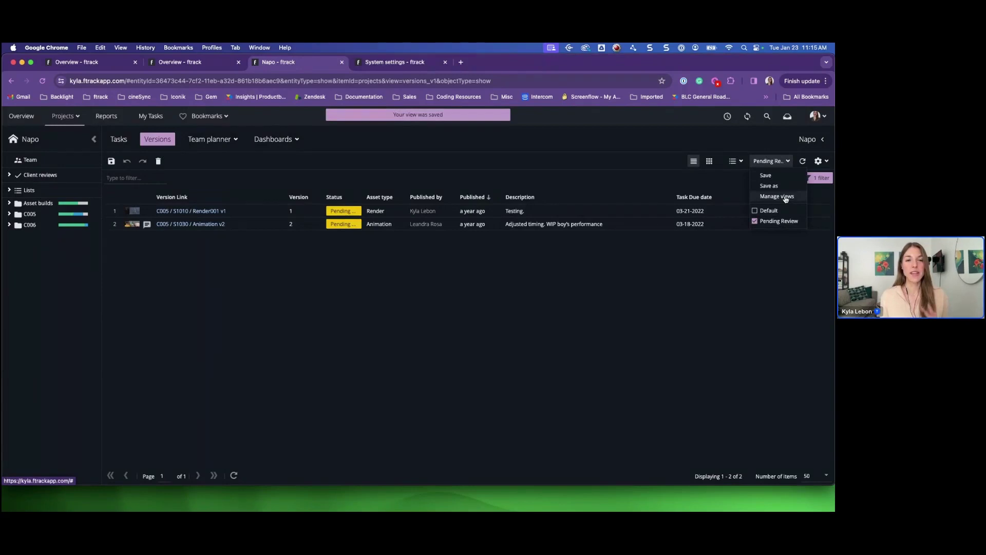
{"action": "left_click", "coordinate": [776, 197]}
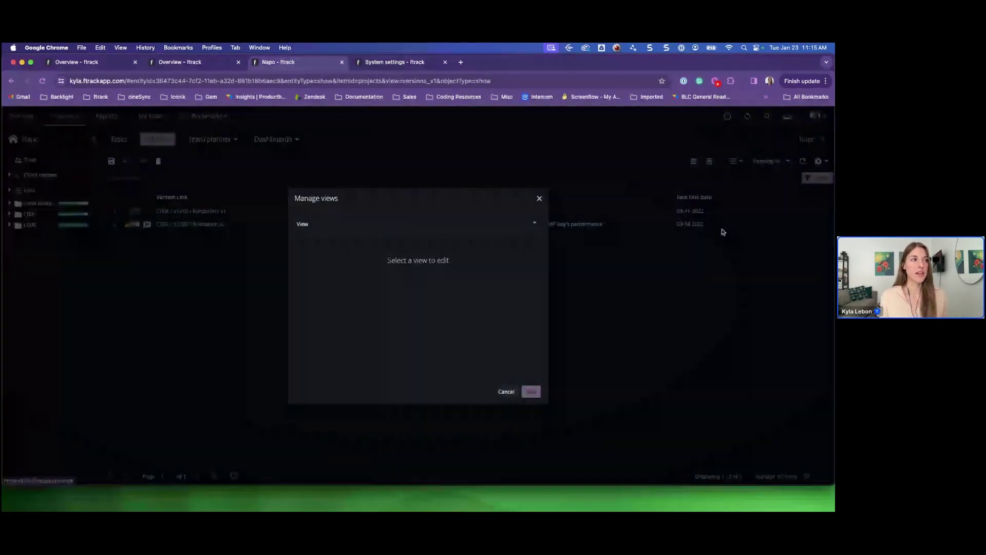
{"action": "left_click", "coordinate": [535, 225]}
{"action": "left_click", "coordinate": [399, 236]}
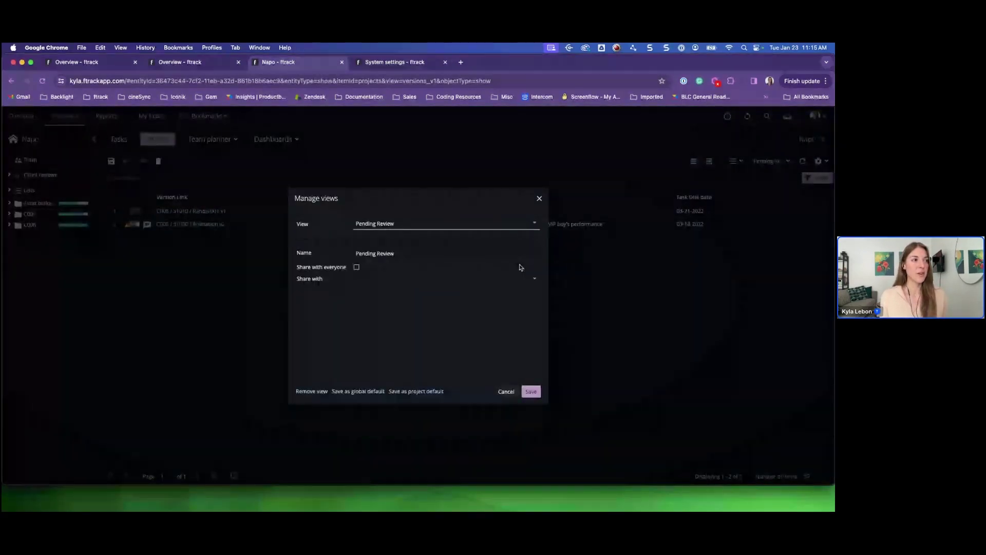
{"action": "left_click", "coordinate": [456, 278]}
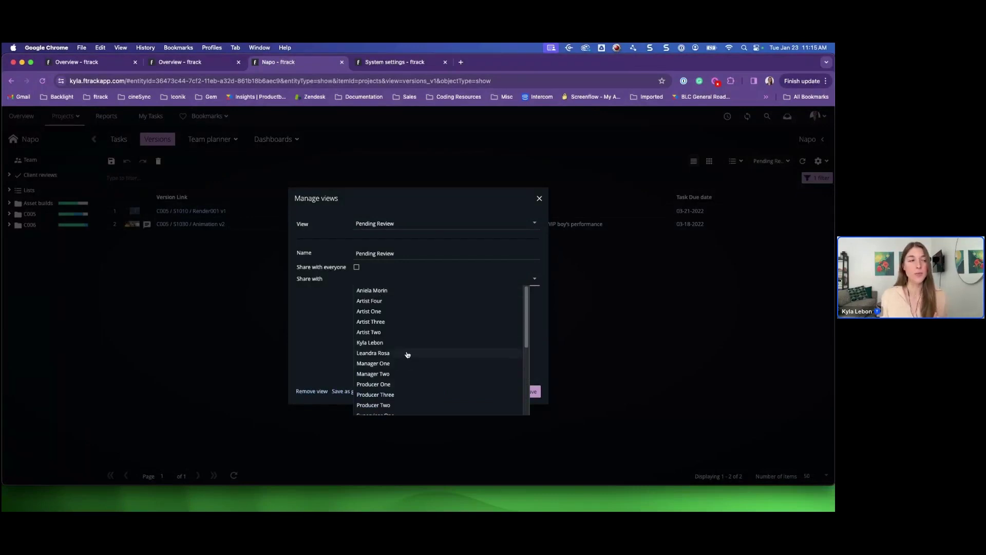
{"action": "left_click", "coordinate": [316, 348]}
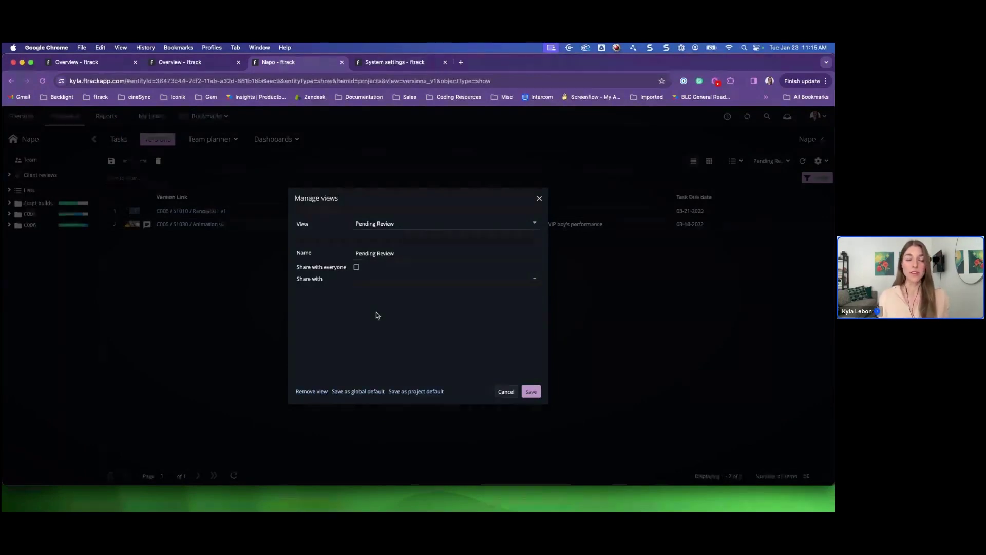
{"action": "left_click", "coordinate": [539, 198]}
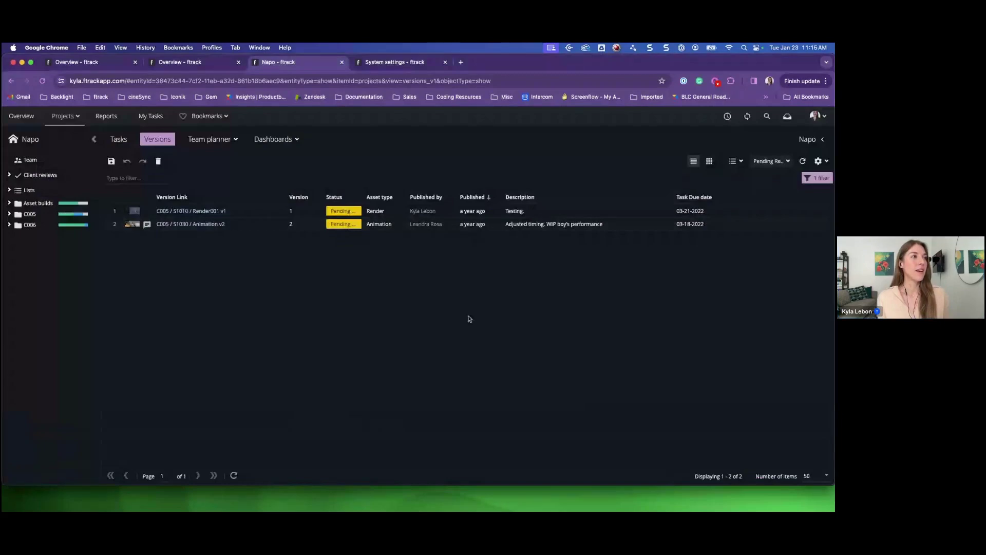
{"action": "key", "text": "ctrl+Right"}
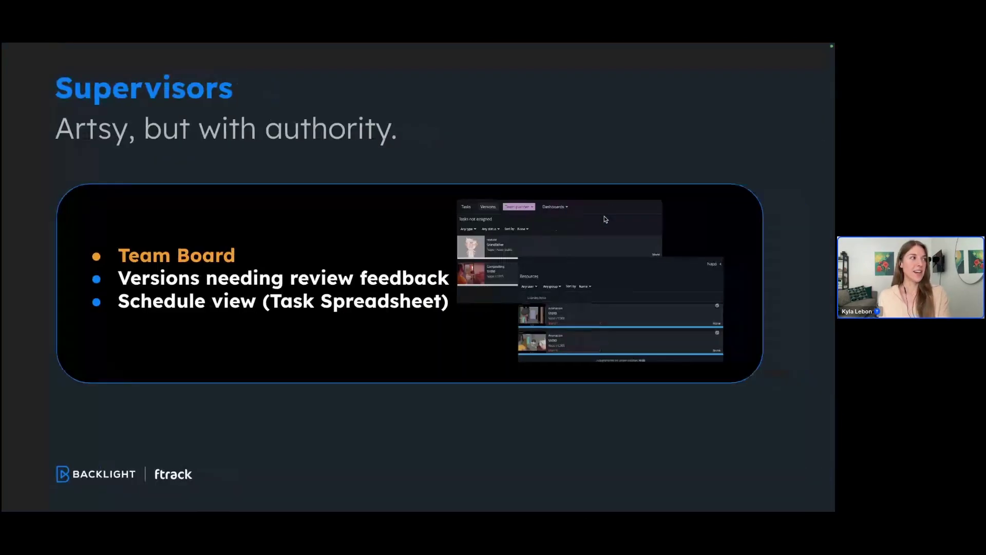
{"action": "key", "text": "Right"}
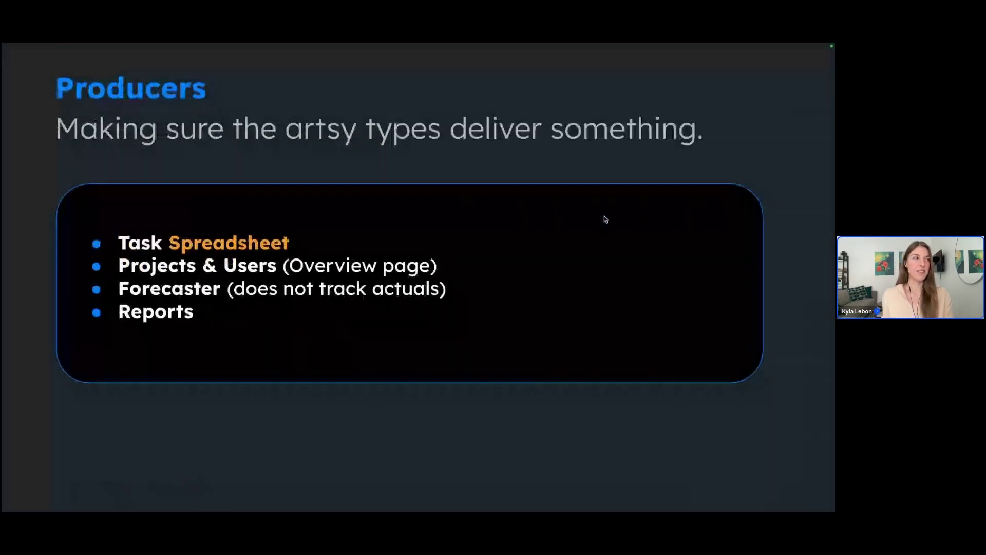
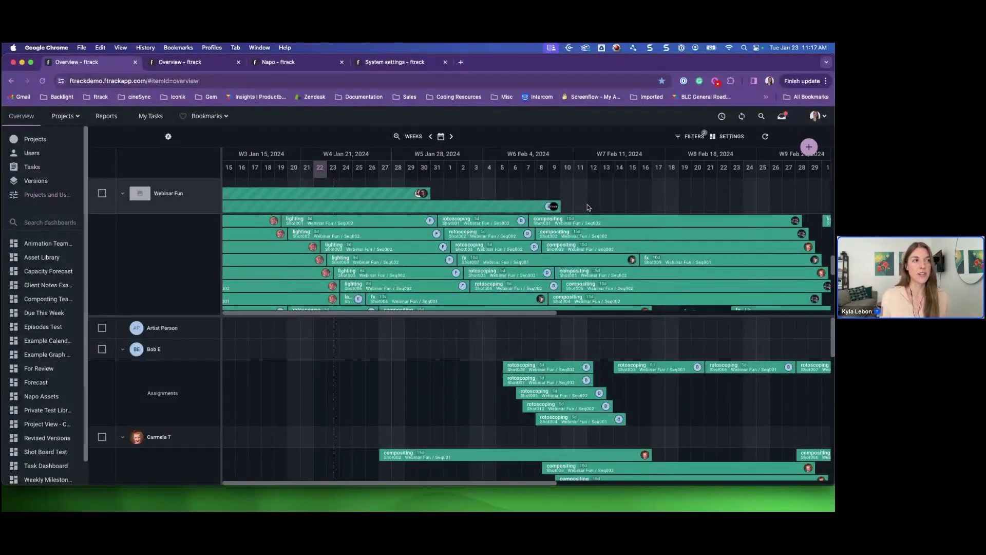
- Draft an event on the Webinar Fun timeline from Feb 12 to Feb 23, 2024, check its type choices, and cancel it
{"action": "left_click_drag", "start_coordinate": [588, 208], "coordinate": [607, 207]}
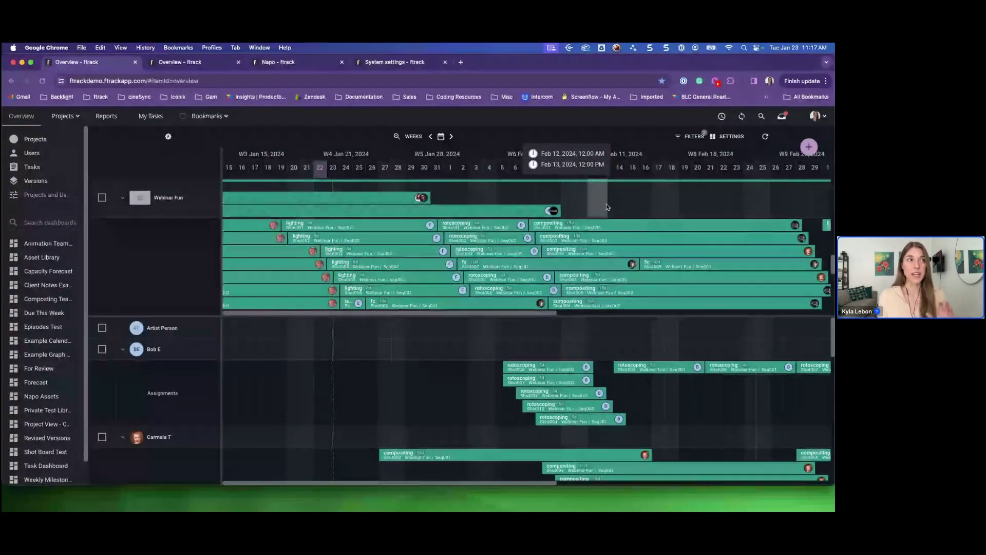
{"action": "left_click_drag", "start_coordinate": [607, 207], "coordinate": [743, 209]}
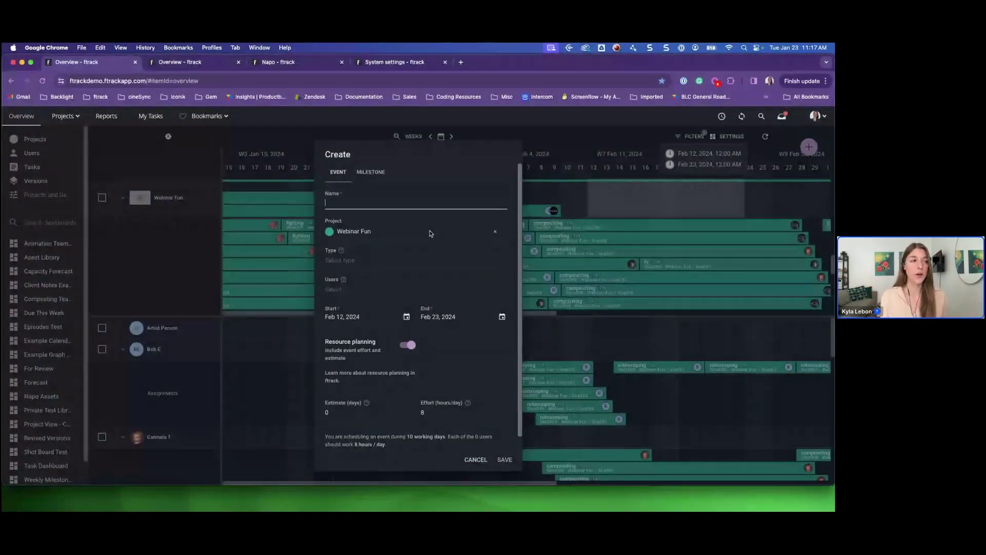
{"action": "left_click", "coordinate": [362, 263]}
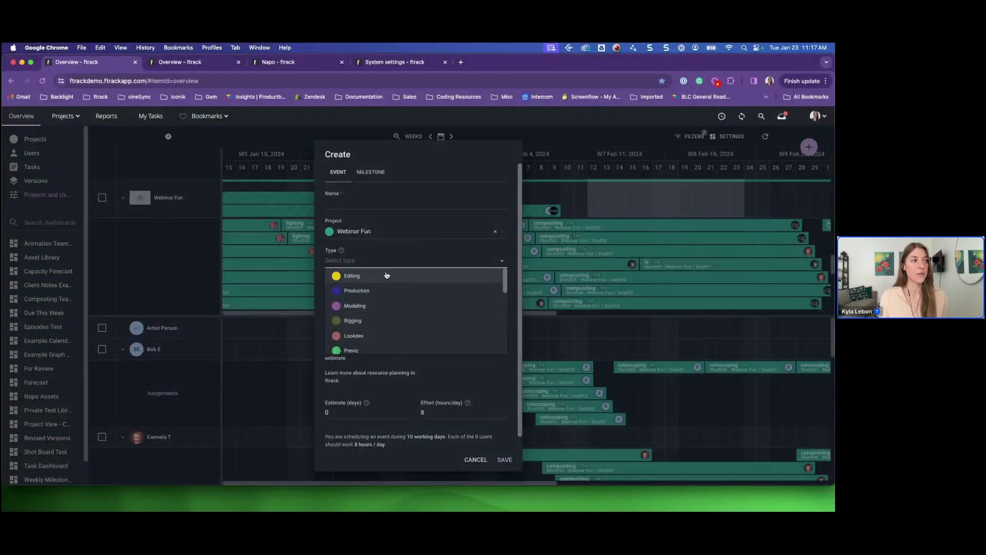
{"action": "left_click", "coordinate": [394, 251]}
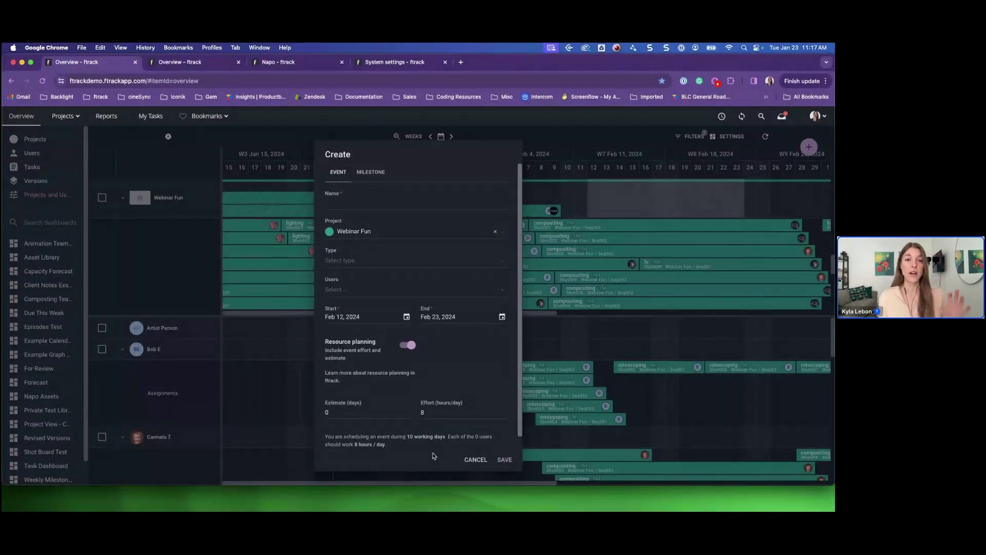
{"action": "left_click", "coordinate": [473, 459]}
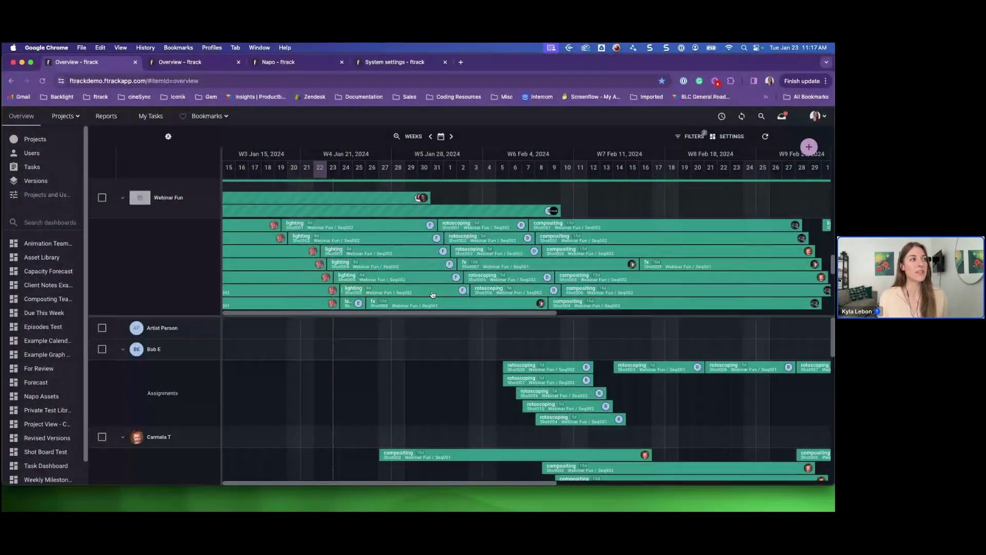
- Examine the scheduled projects and each user's assignments in the combined projects and users timeline
{"action": "scroll", "coordinate": [189, 234], "scroll_direction": "up", "scroll_amount": 2}
{"action": "scroll", "coordinate": [189, 234], "scroll_direction": "up", "scroll_amount": 5}
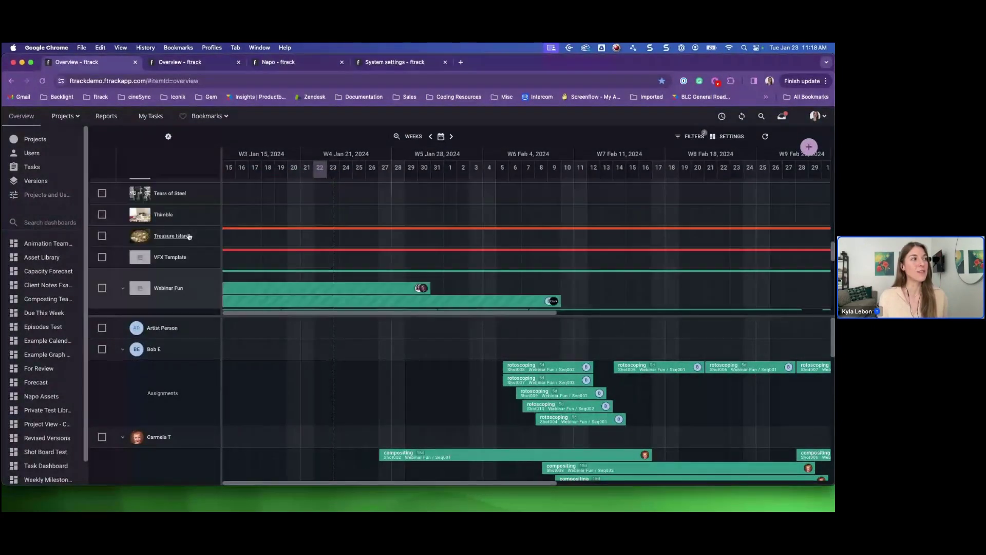
{"action": "scroll", "coordinate": [192, 279], "scroll_direction": "down", "scroll_amount": 3}
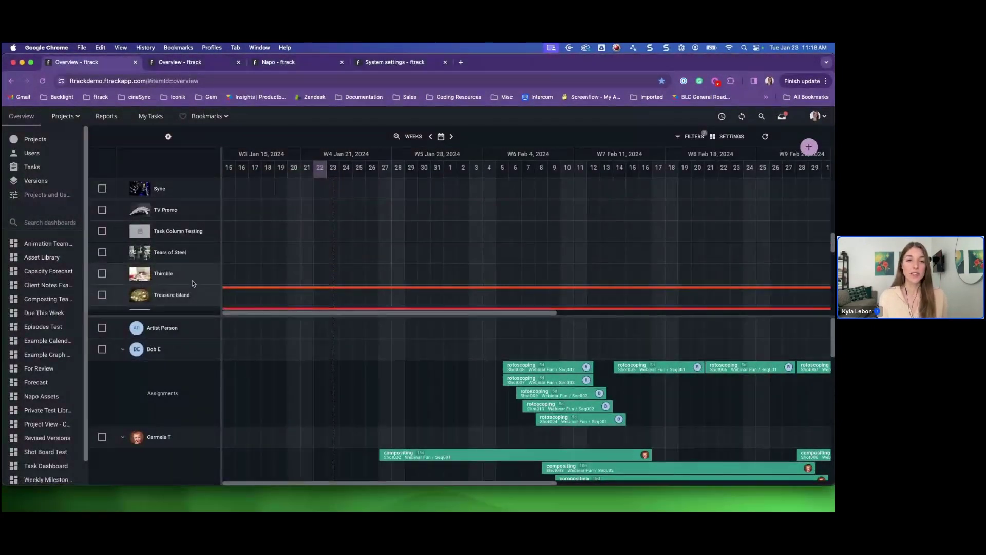
{"action": "scroll", "coordinate": [192, 279], "scroll_direction": "down", "scroll_amount": 3}
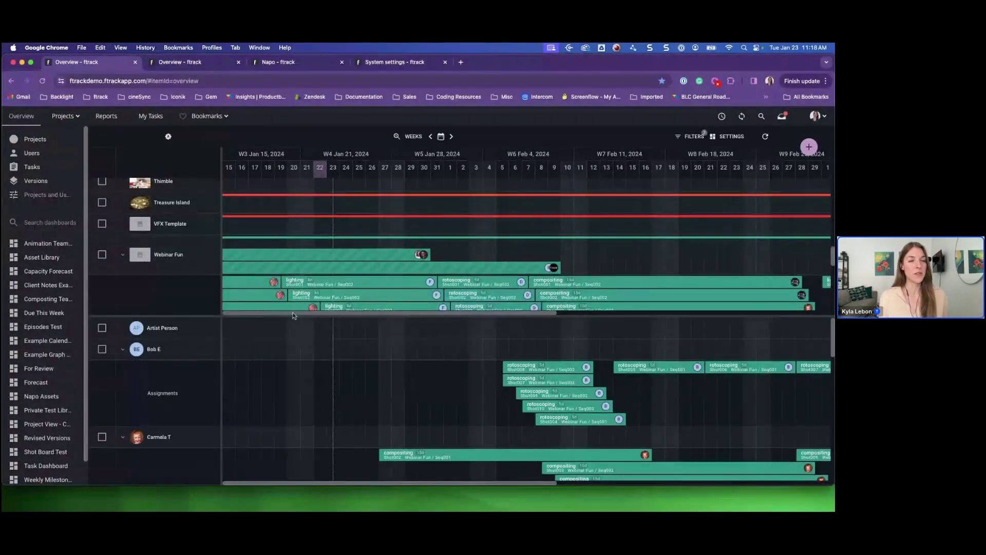
{"action": "mouse_move", "coordinate": [306, 283]}
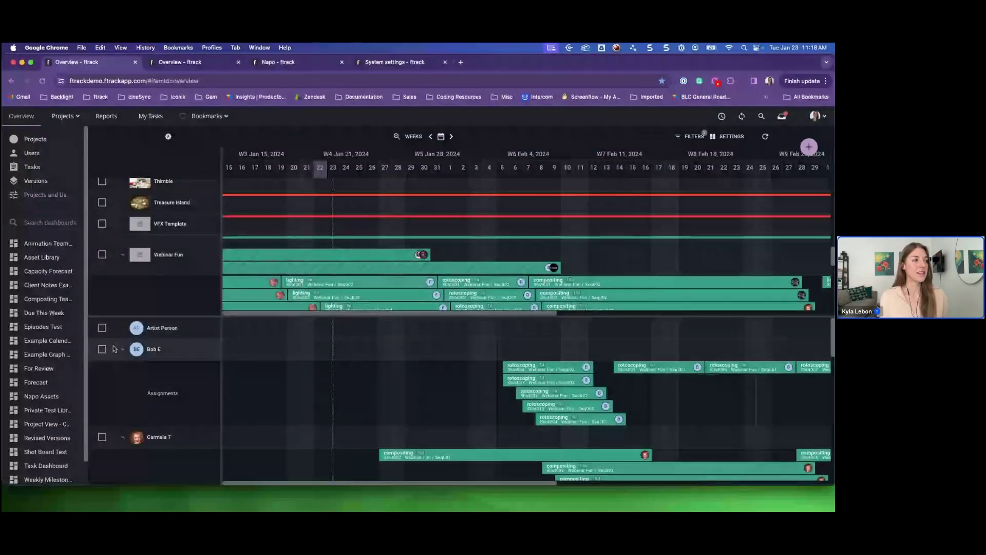
{"action": "scroll", "coordinate": [119, 382], "scroll_direction": "down", "scroll_amount": 2}
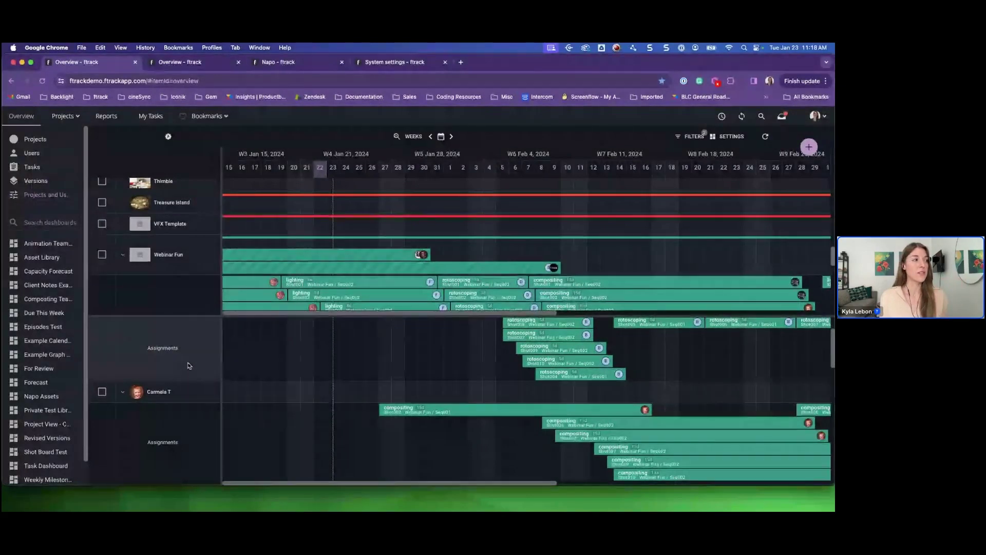
{"action": "scroll", "coordinate": [197, 381], "scroll_direction": "down", "scroll_amount": 3}
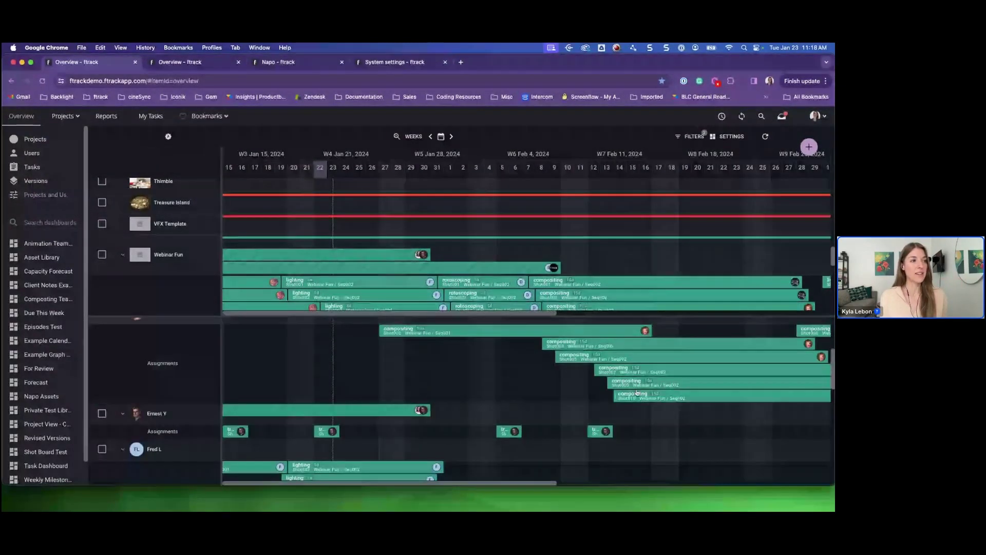
{"action": "scroll", "coordinate": [178, 349], "scroll_direction": "down", "scroll_amount": 3}
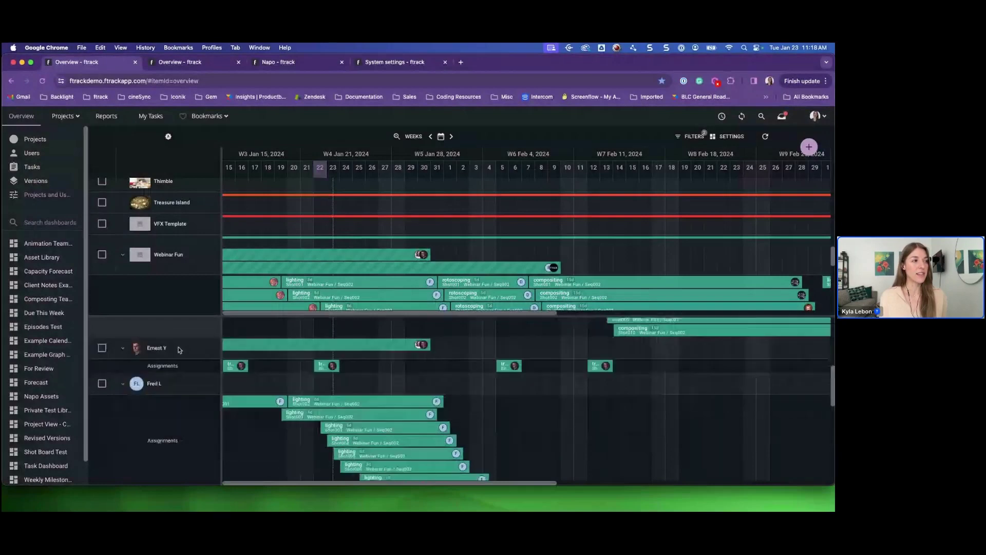
{"action": "mouse_move", "coordinate": [324, 342]}
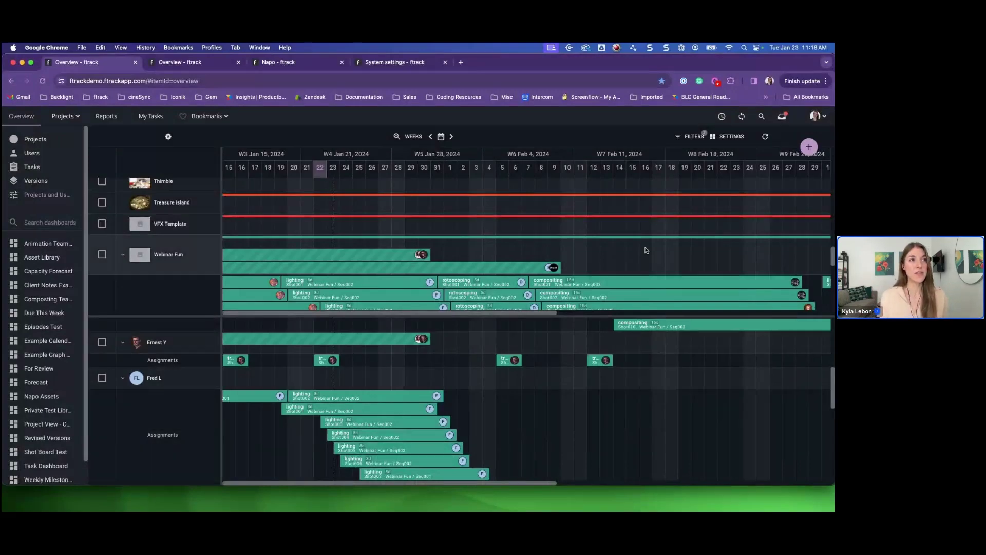
- Set the project timeline to color its tasks by status and its events by type
{"action": "left_click", "coordinate": [731, 140]}
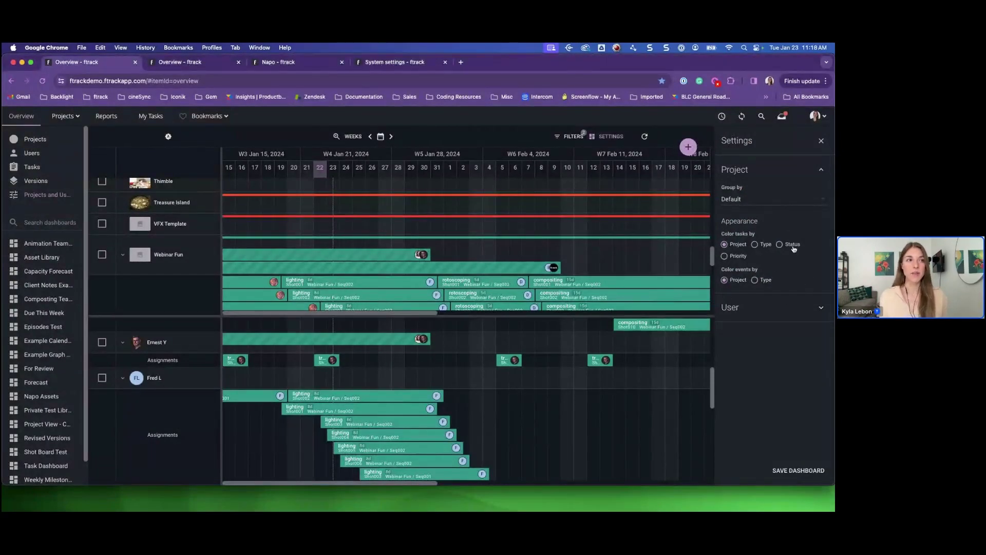
{"action": "scroll", "coordinate": [528, 261], "scroll_direction": "down", "scroll_amount": 2}
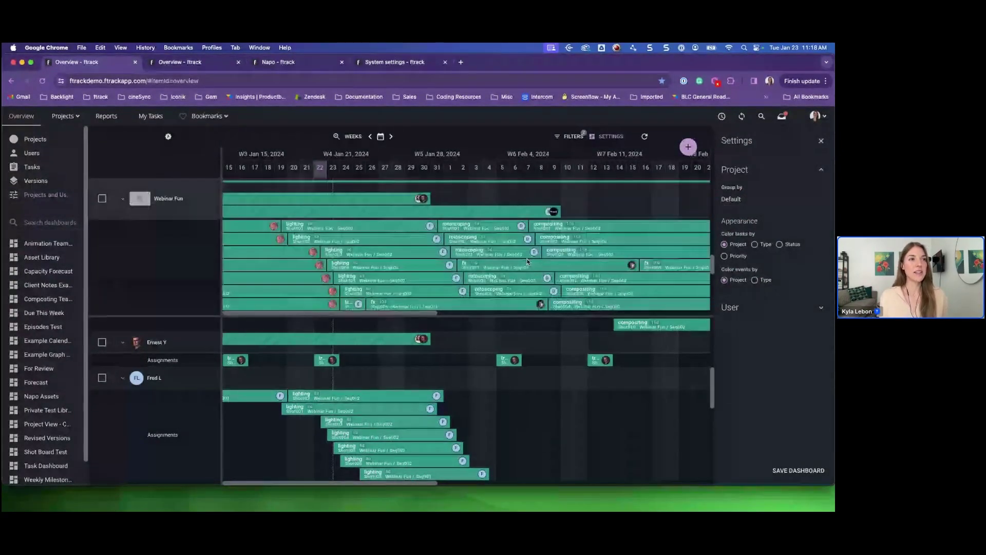
{"action": "left_click", "coordinate": [778, 244]}
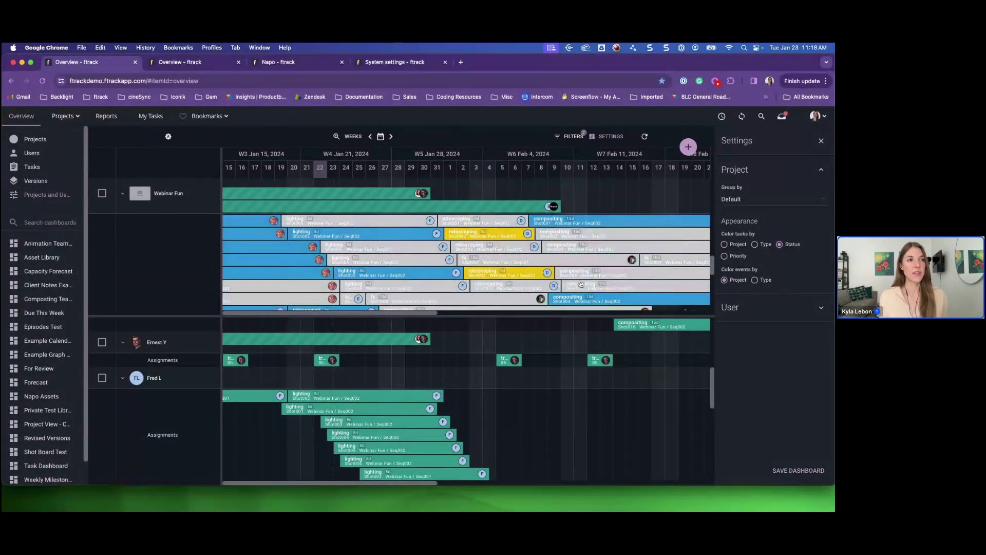
{"action": "left_click", "coordinate": [755, 280]}
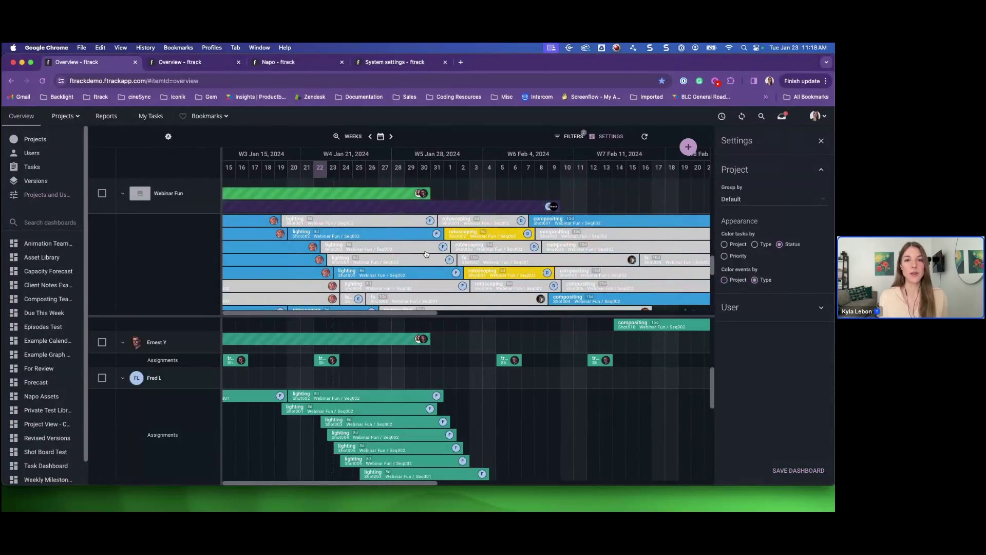
- Set the user timeline to color assigned tasks by status and events by type
{"action": "left_click", "coordinate": [820, 308]}
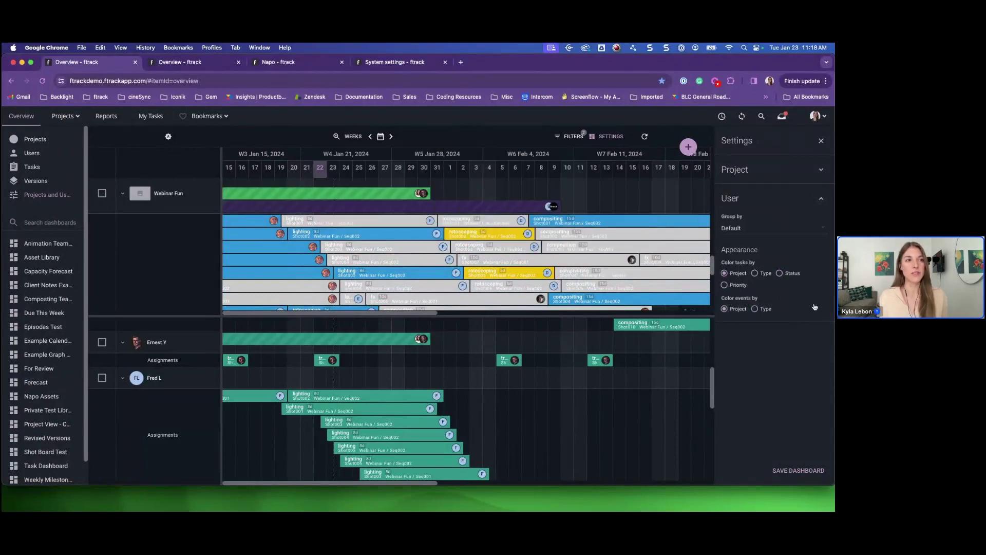
{"action": "left_click", "coordinate": [780, 273]}
{"action": "left_click", "coordinate": [754, 309]}
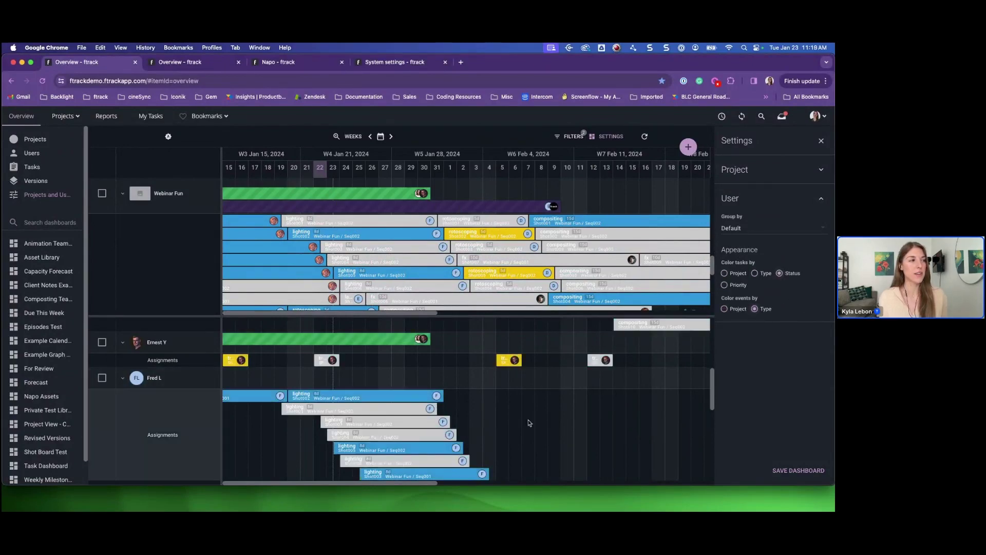
- Examine the filter options available for the user and project timelines
{"action": "left_click", "coordinate": [569, 136]}
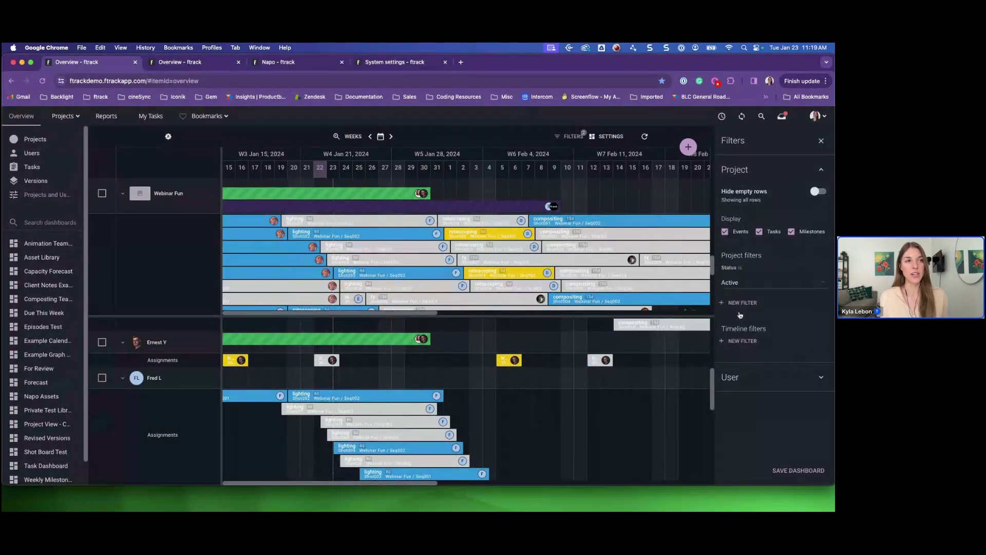
{"action": "left_click", "coordinate": [821, 377]}
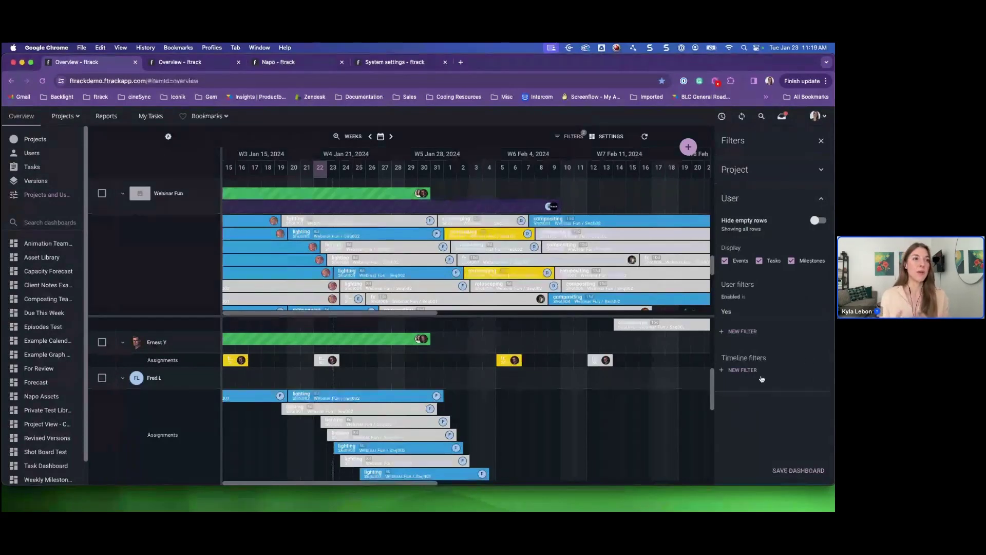
{"action": "left_click", "coordinate": [820, 169]}
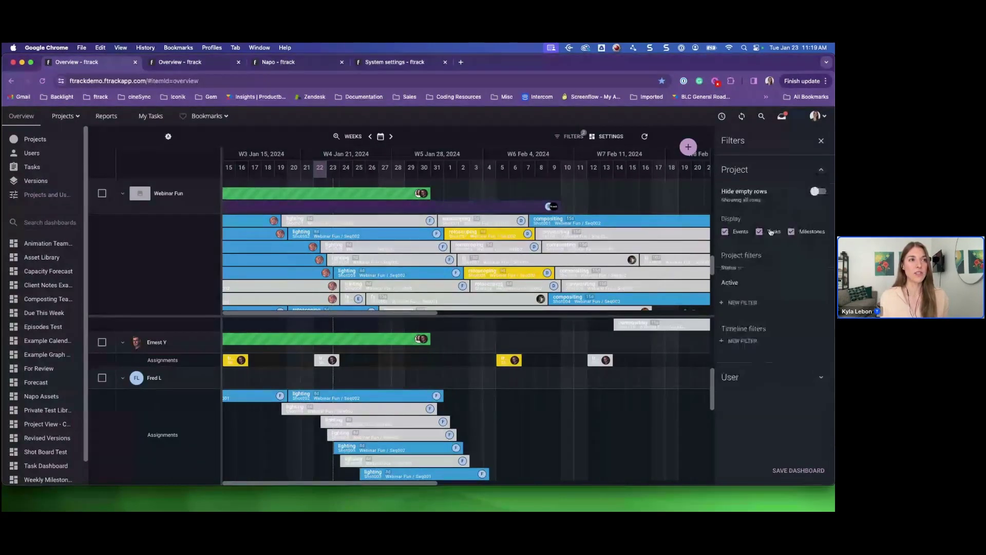
- Add a Project filter to the project timeline to check its project choices, and remove it without picking one
{"action": "left_click", "coordinate": [745, 302]}
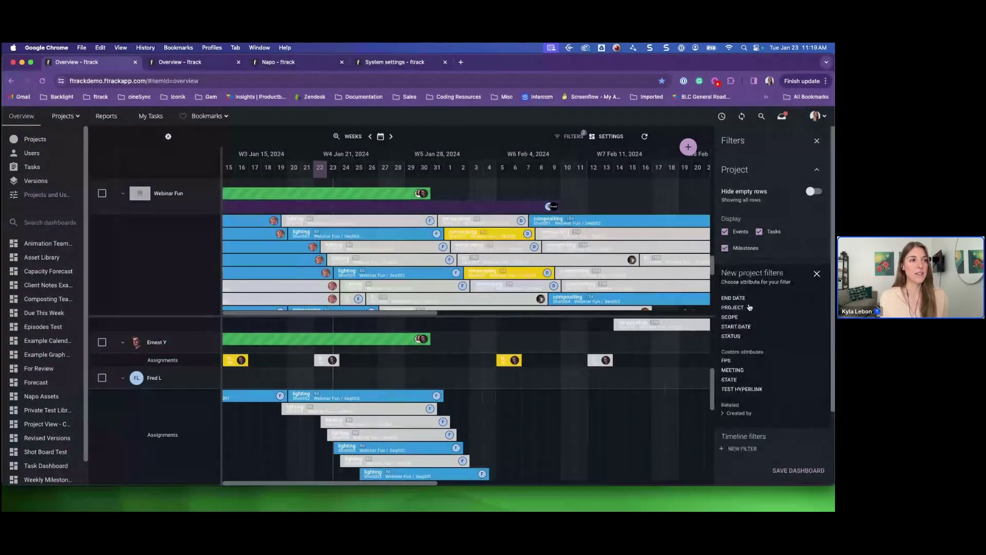
{"action": "left_click", "coordinate": [733, 307]}
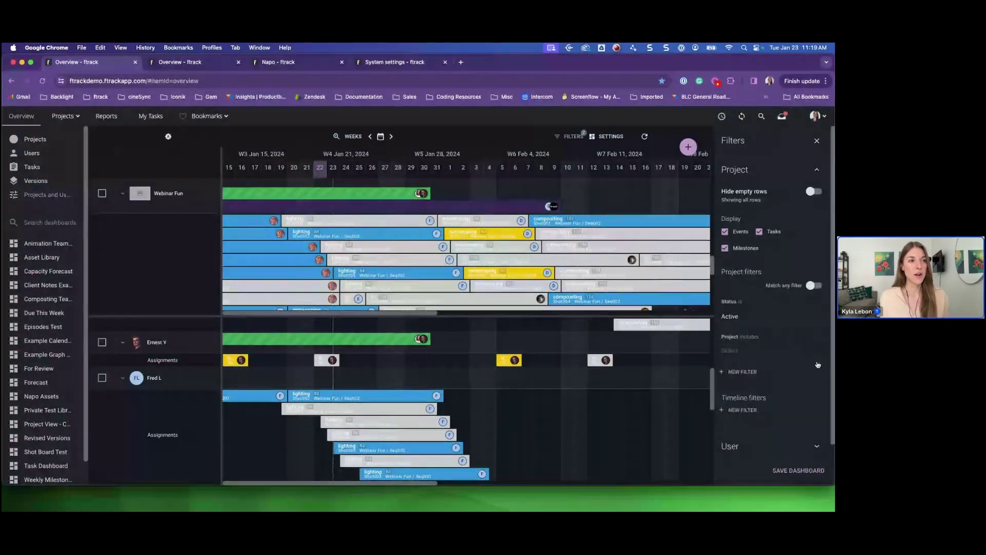
{"action": "left_click", "coordinate": [735, 352]}
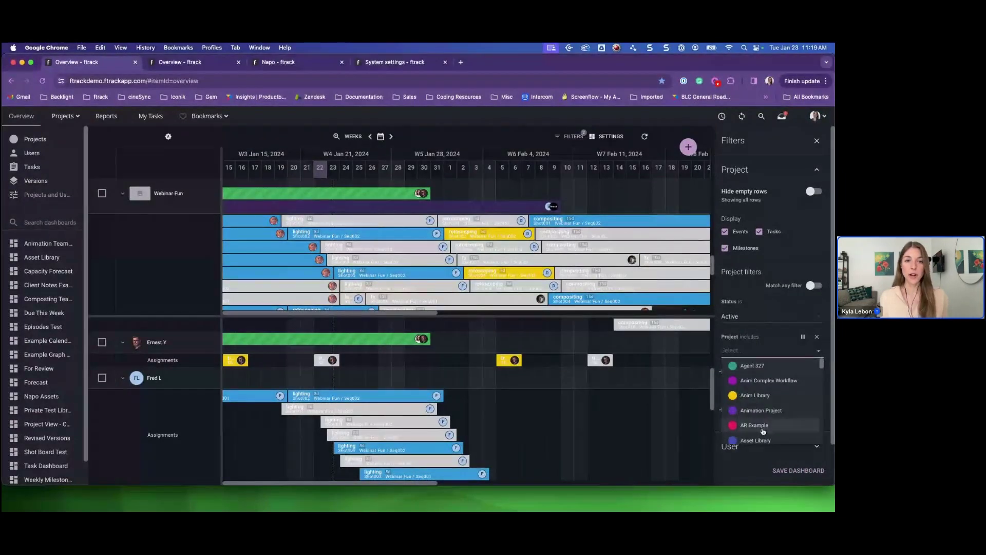
{"action": "left_click", "coordinate": [816, 337]}
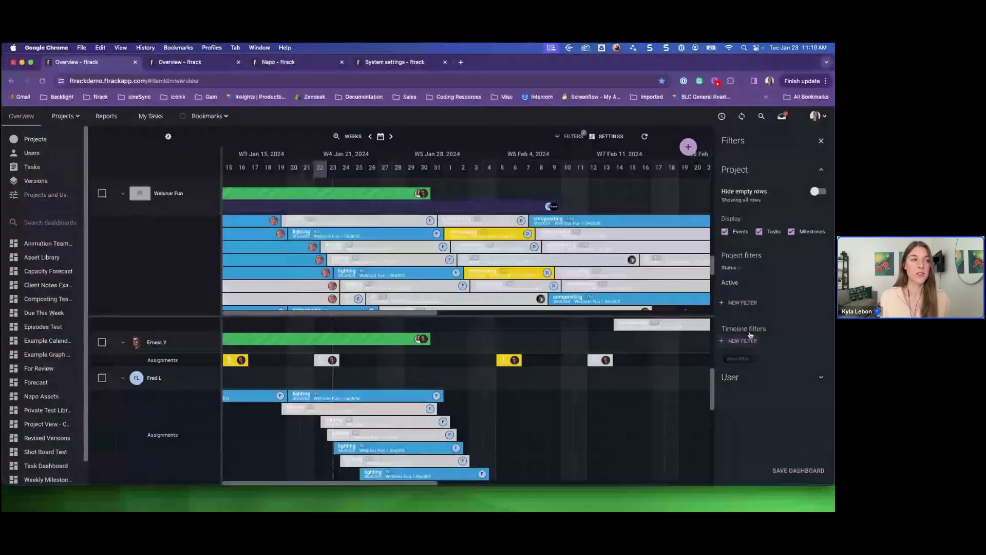
{"action": "left_click", "coordinate": [569, 136]}
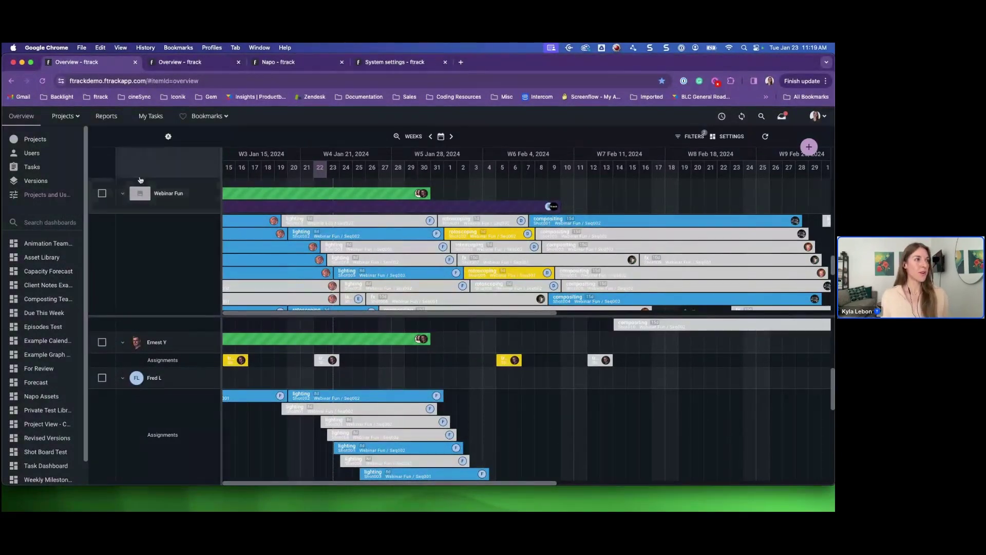
- Start a new event on the Webinar Fun timeline from Feb 12 to Feb 20, 2024, and cancel it
{"action": "mouse_move", "coordinate": [240, 246]}
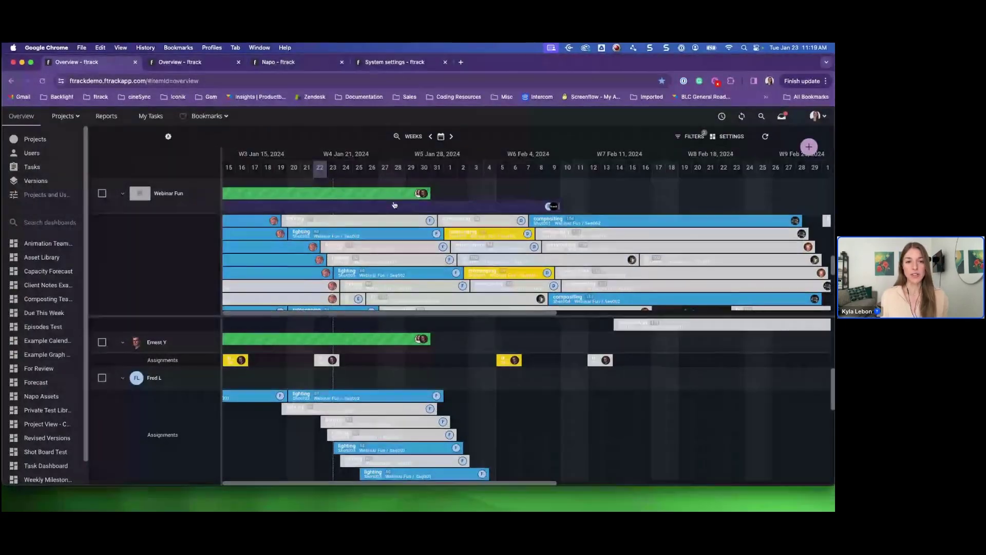
{"action": "mouse_move", "coordinate": [397, 202]}
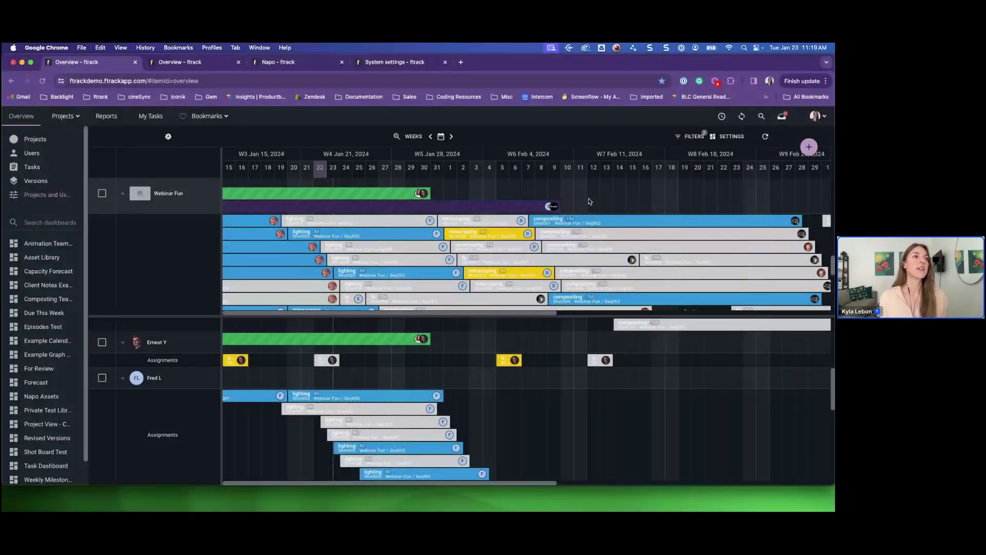
{"action": "left_click_drag", "start_coordinate": [590, 201], "coordinate": [713, 208]}
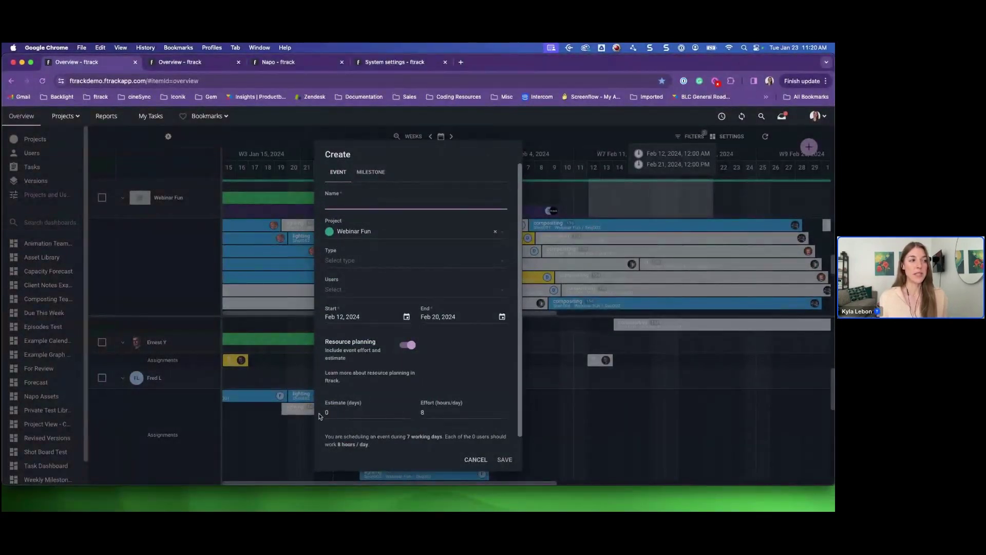
{"action": "left_click", "coordinate": [476, 459]}
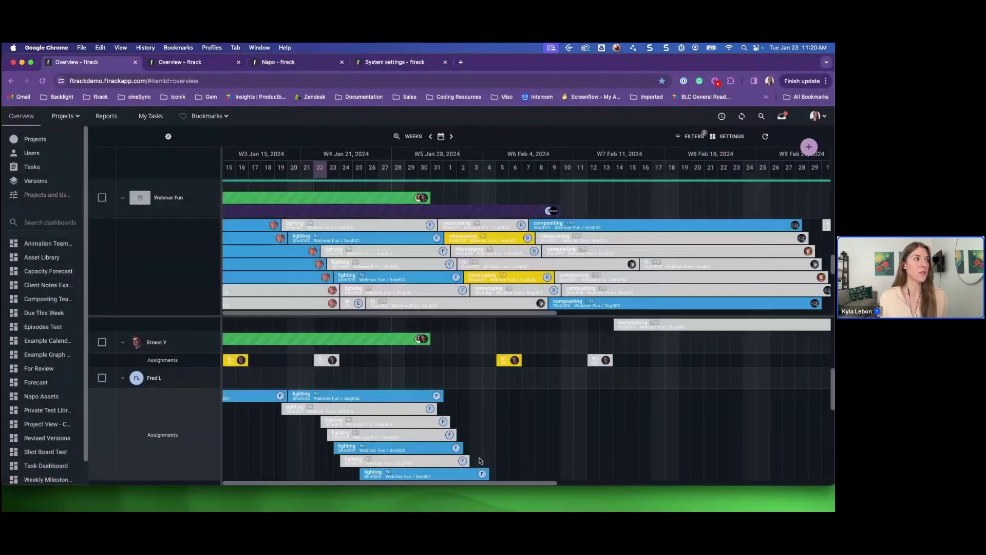
- Switch to the Capacity Forecast dashboard and expand Layout's demand by project and its group capacity by user
{"action": "left_click", "coordinate": [188, 62]}
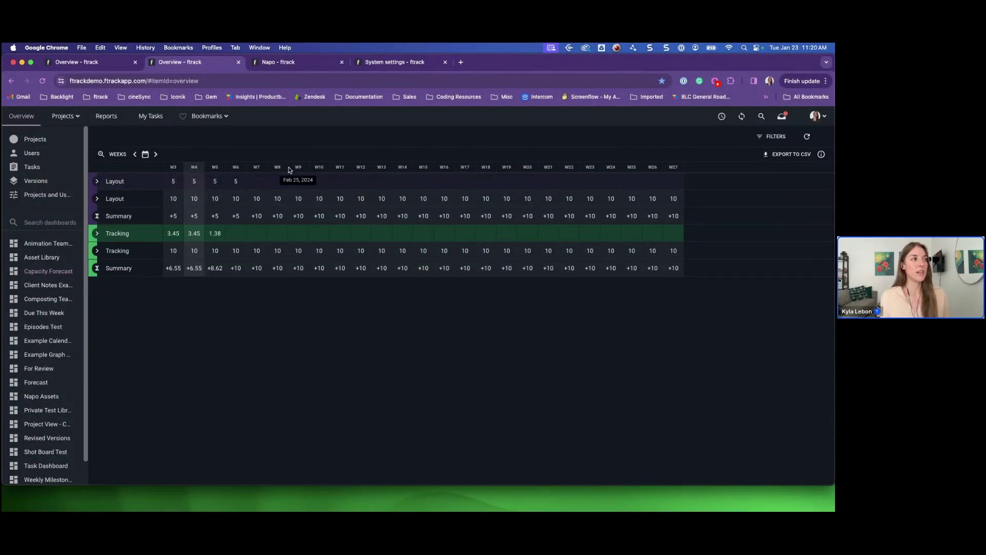
{"action": "left_click", "coordinate": [97, 181]}
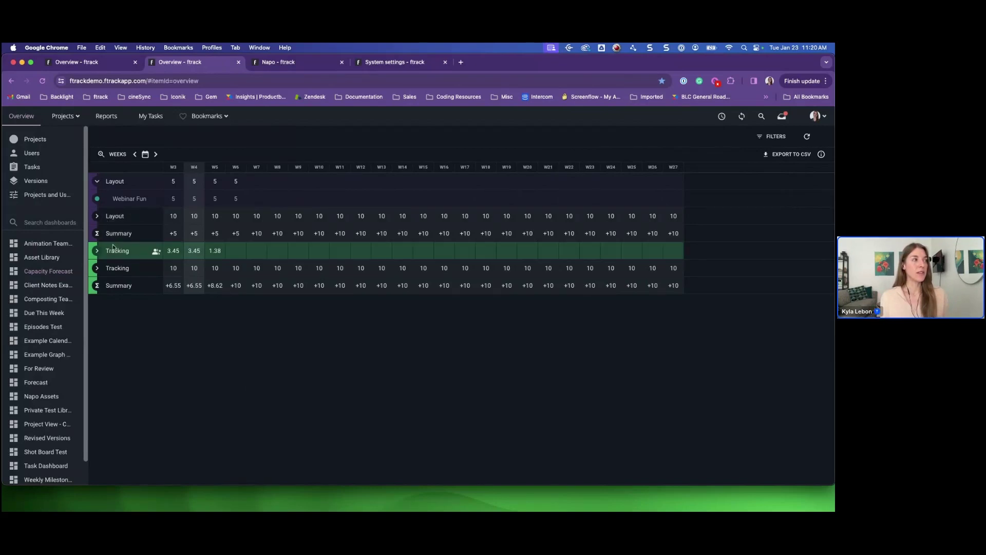
{"action": "left_click", "coordinate": [97, 216]}
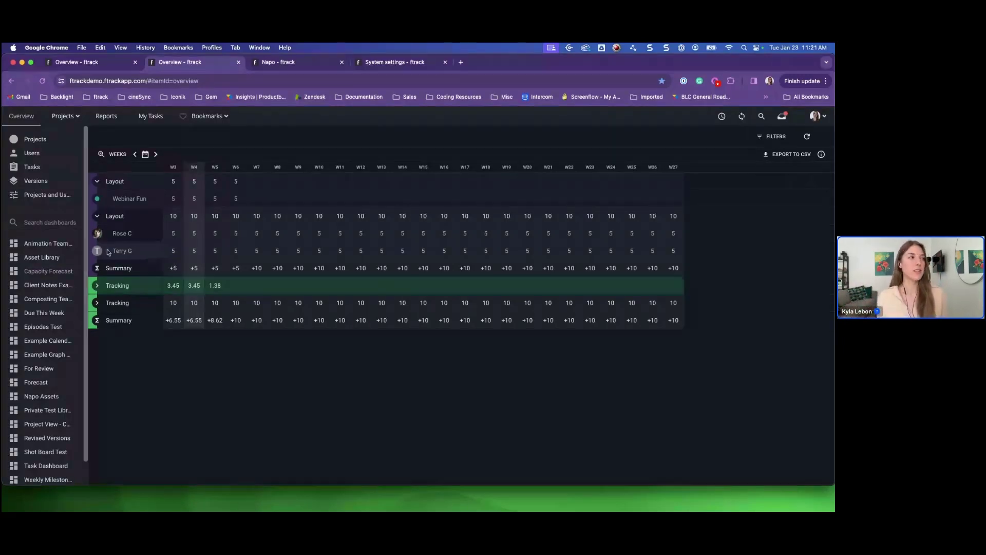
- Create and save a new Capacity forecast dashboard named Forecast
{"action": "scroll", "coordinate": [41, 313], "scroll_direction": "down", "scroll_amount": 2}
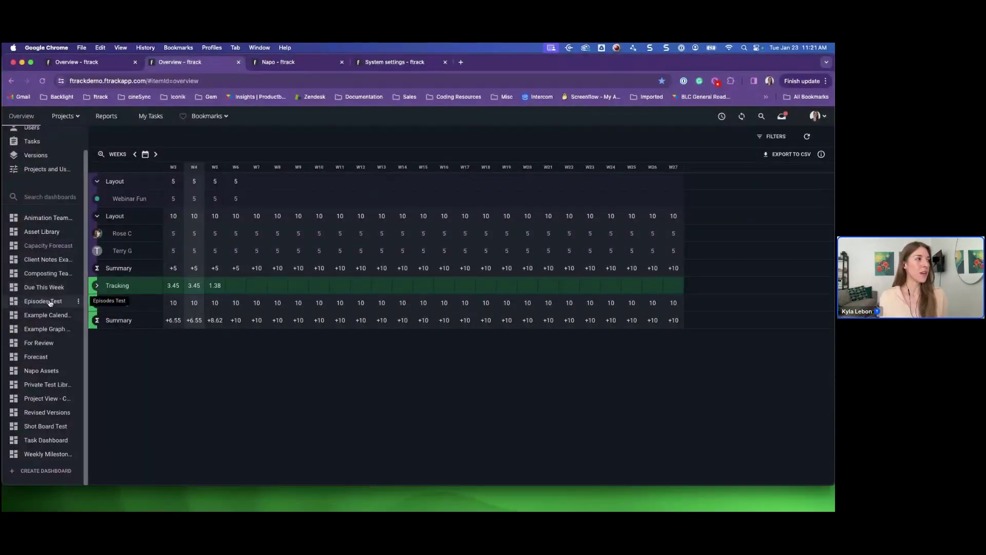
{"action": "left_click", "coordinate": [40, 473]}
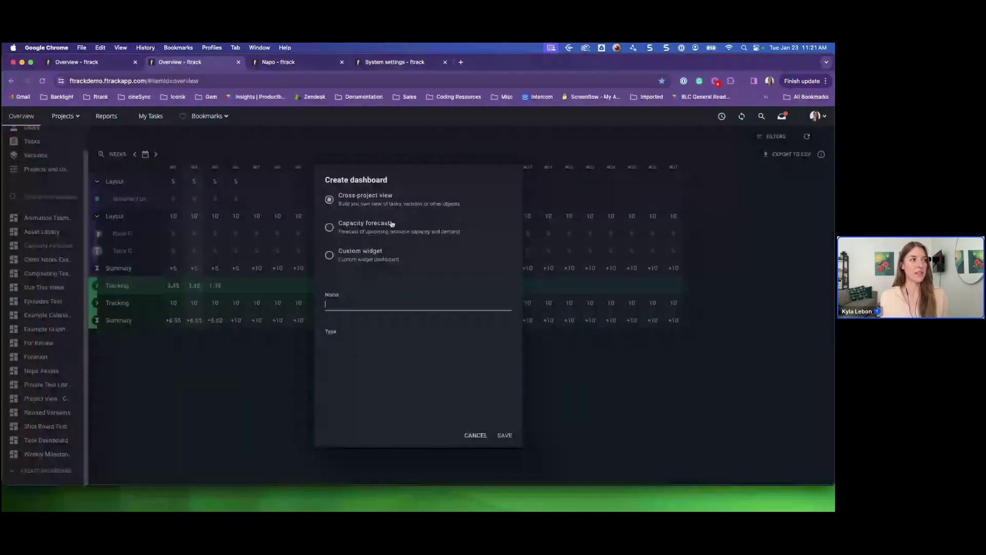
{"action": "left_click", "coordinate": [329, 228]}
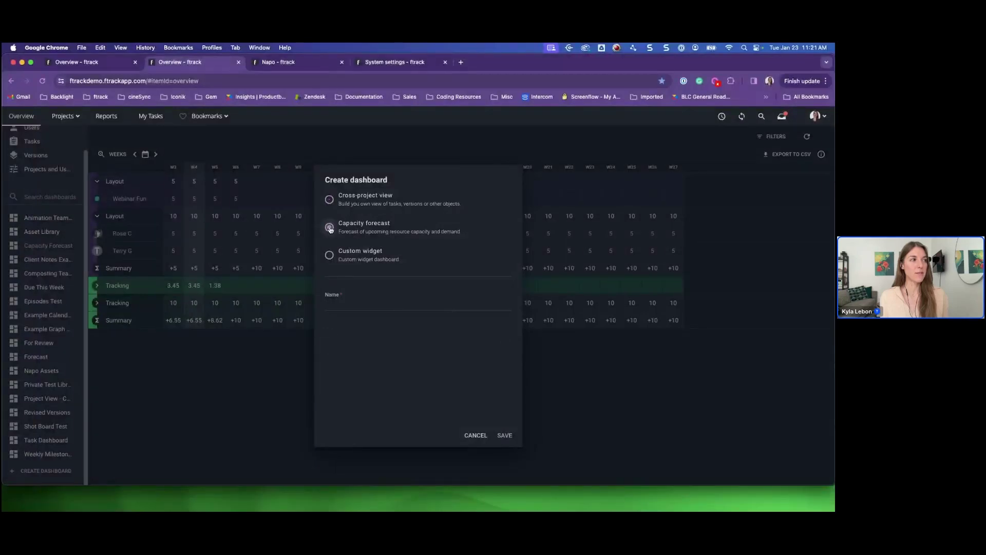
{"action": "left_click", "coordinate": [361, 300]}
{"action": "type", "text": "For"}
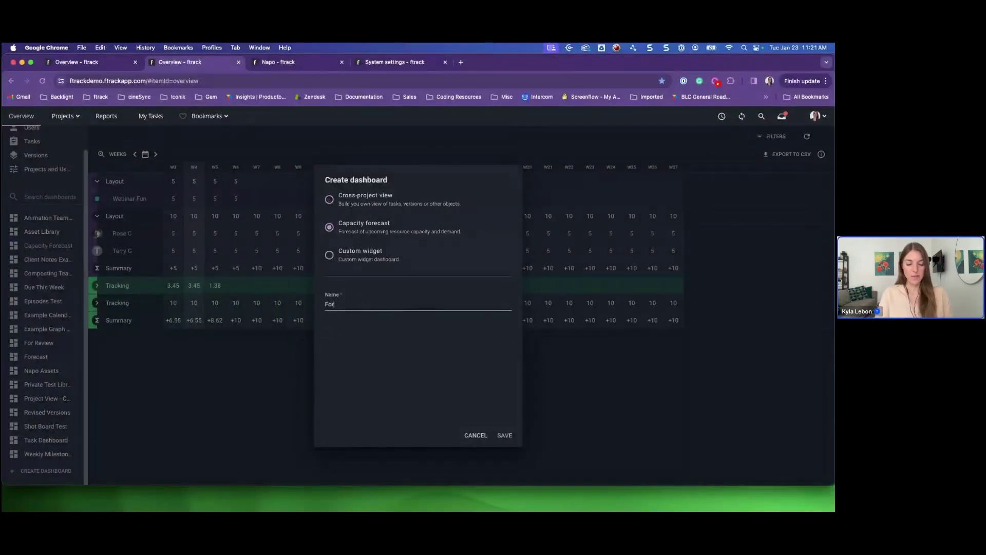
{"action": "type", "text": "ecast"}
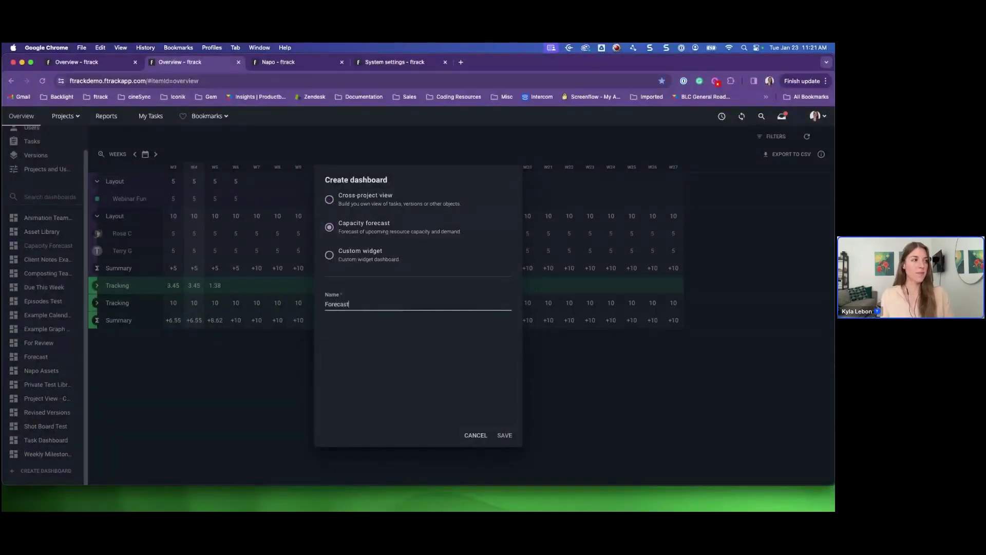
{"action": "left_click", "coordinate": [505, 436]}
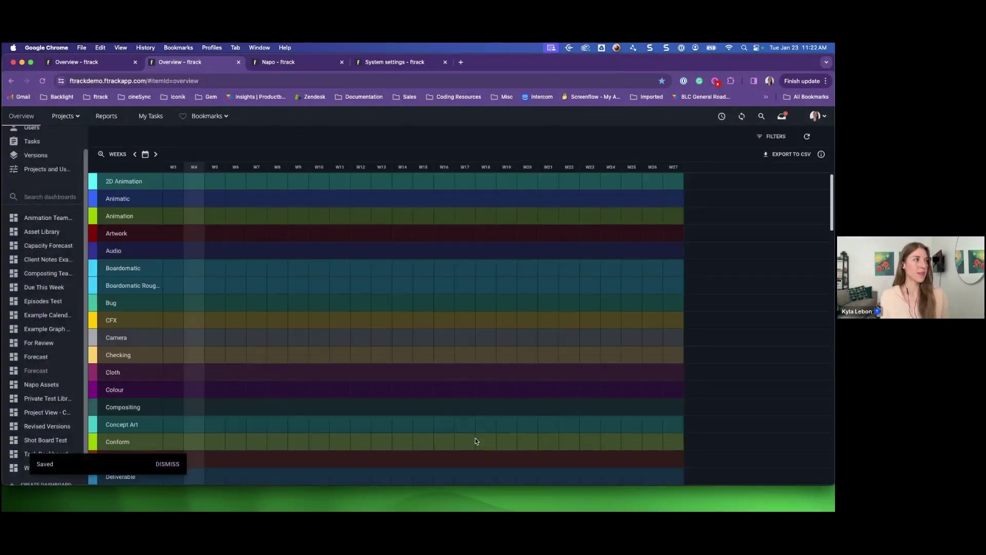
- Hide the empty rows in the new forecast and expand the Tracking row to its projects
{"action": "scroll", "coordinate": [183, 216], "scroll_direction": "down", "scroll_amount": 2}
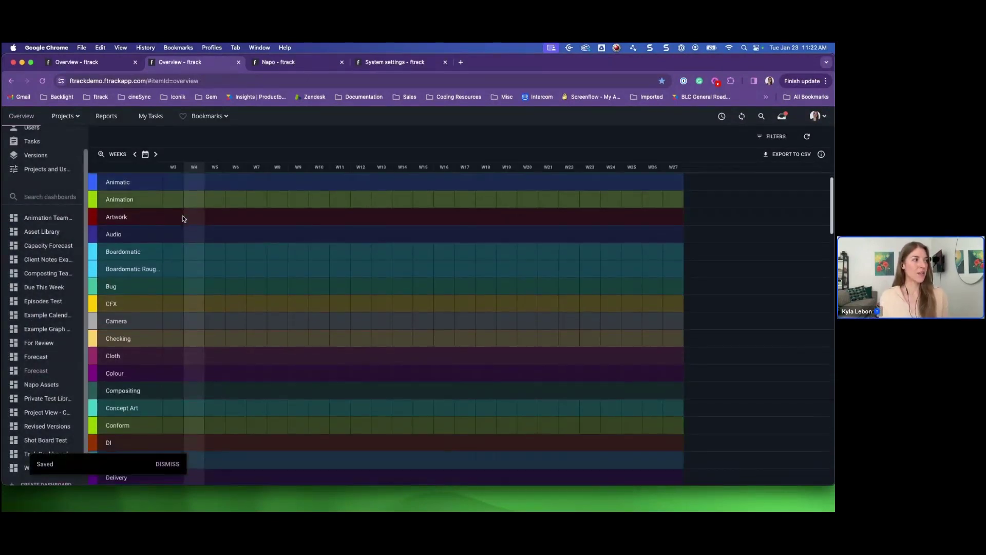
{"action": "scroll", "coordinate": [183, 219], "scroll_direction": "down", "scroll_amount": 4}
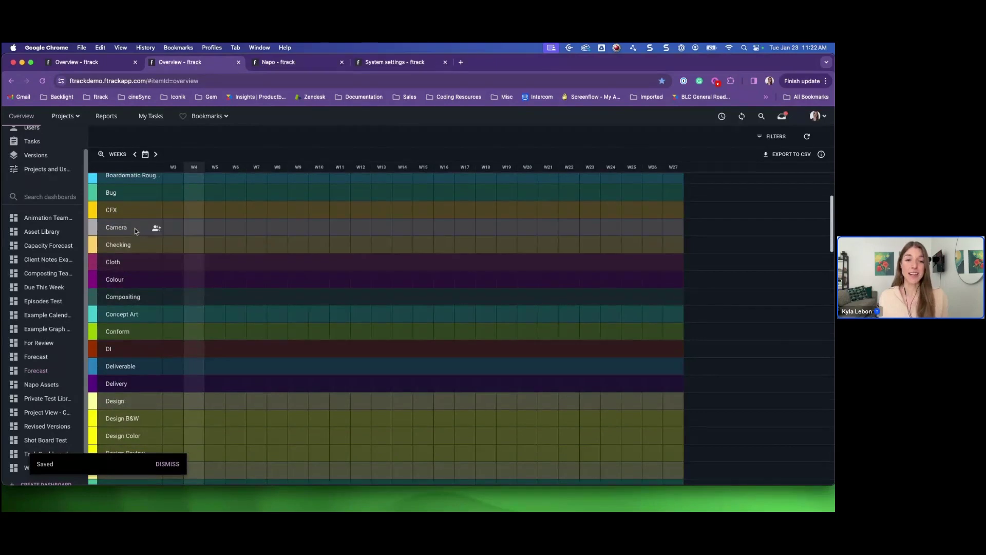
{"action": "scroll", "coordinate": [136, 230], "scroll_direction": "up", "scroll_amount": 6}
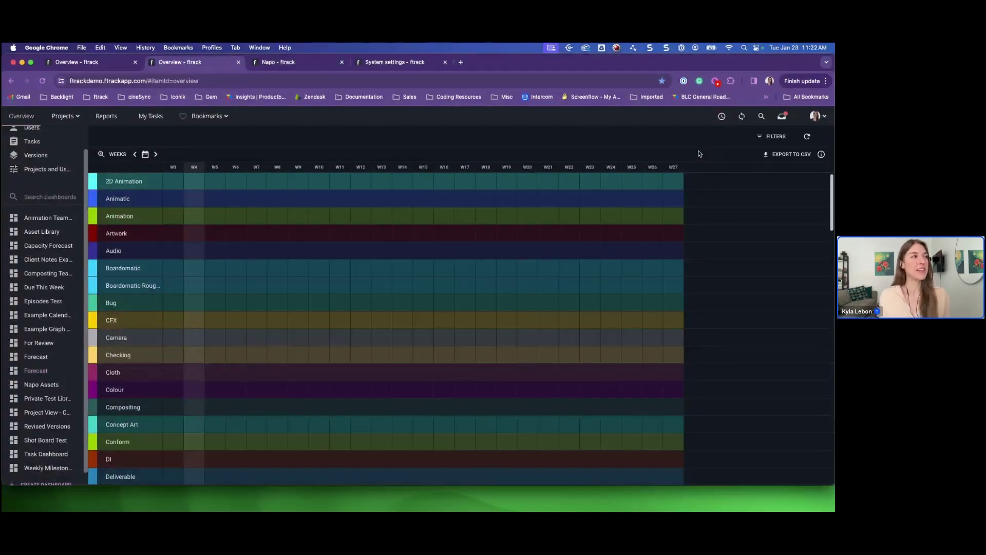
{"action": "left_click", "coordinate": [773, 137]}
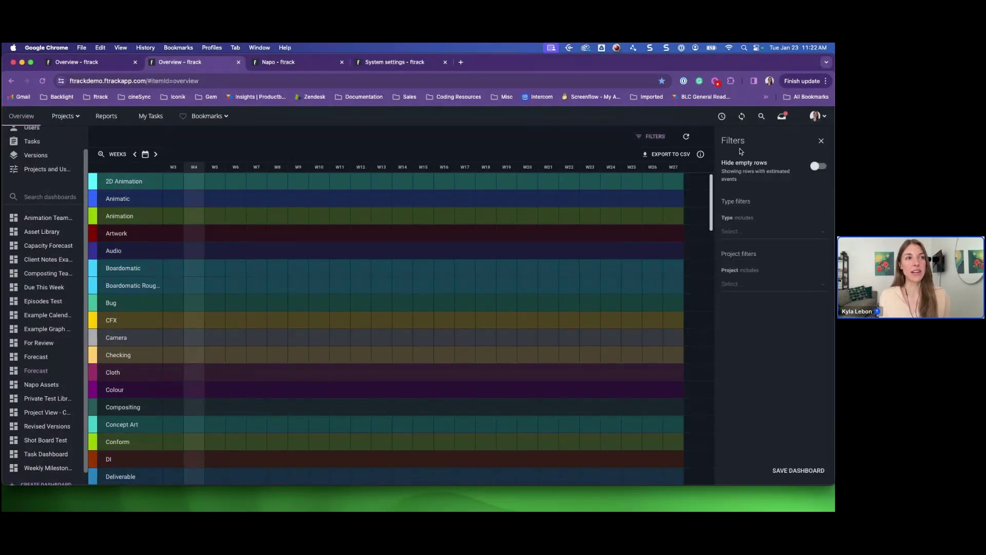
{"action": "left_click", "coordinate": [822, 232]}
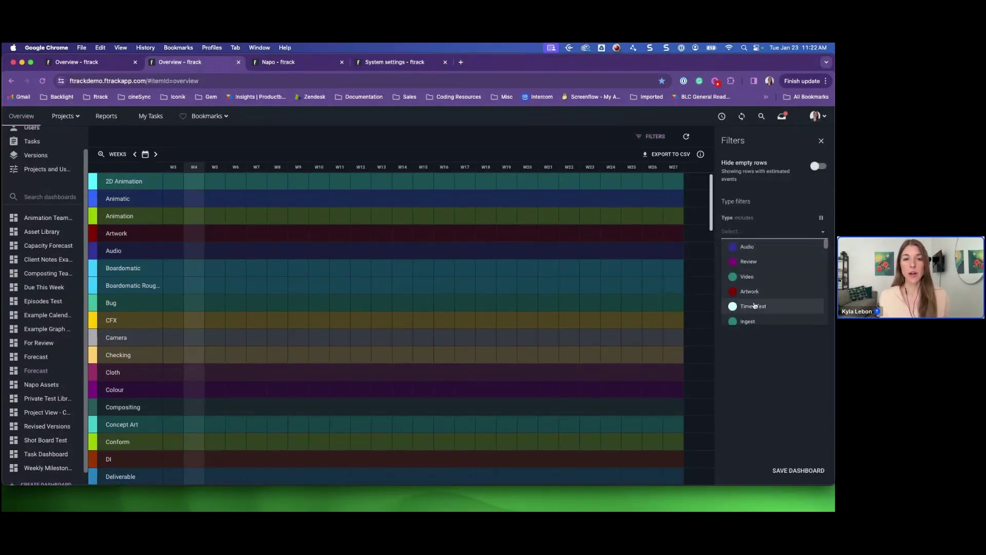
{"action": "left_click", "coordinate": [775, 377]}
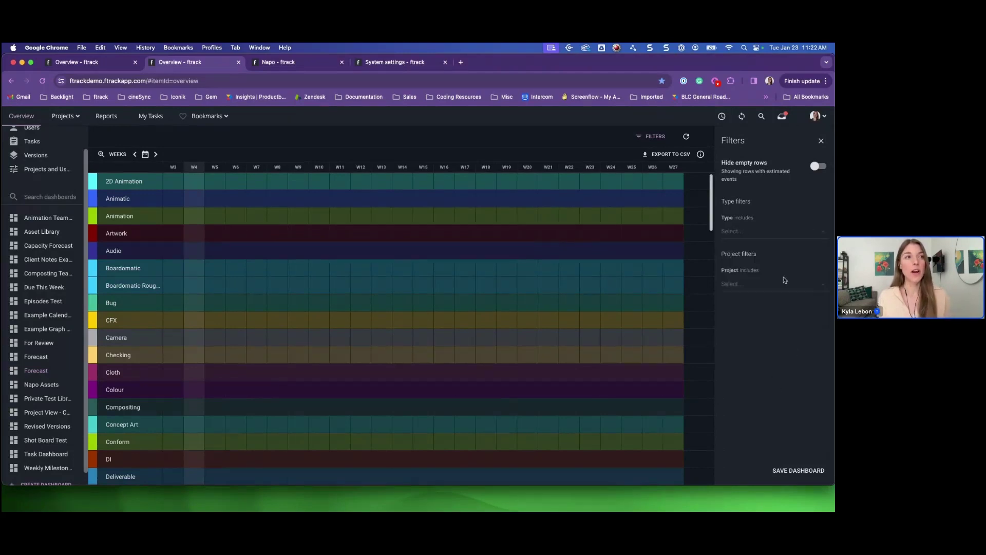
{"action": "left_click", "coordinate": [816, 165]}
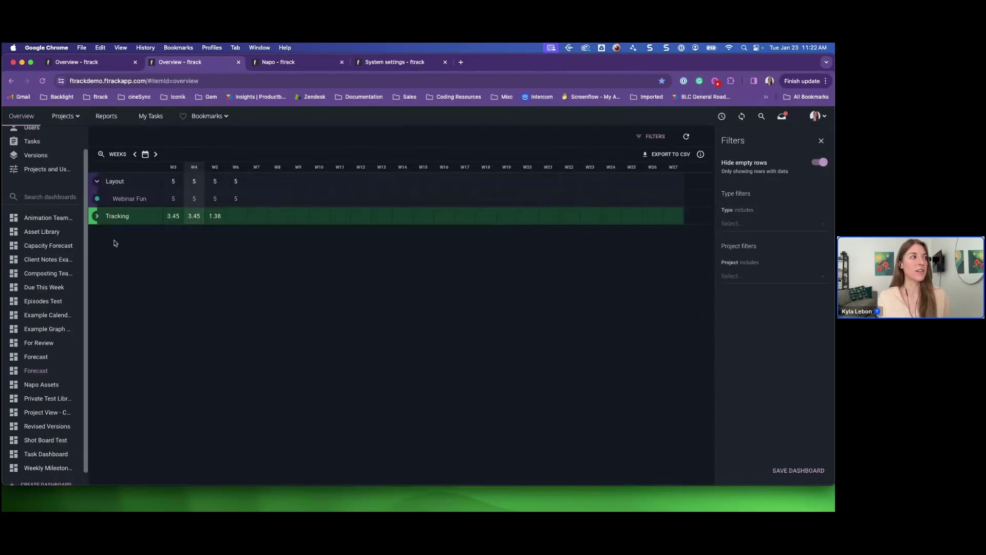
{"action": "left_click", "coordinate": [102, 215]}
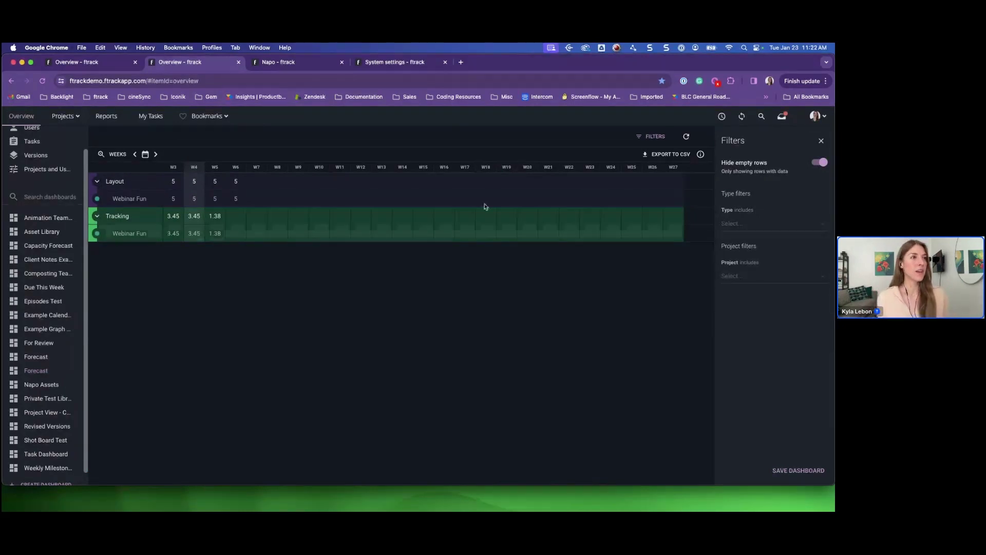
{"action": "left_click", "coordinate": [649, 137]}
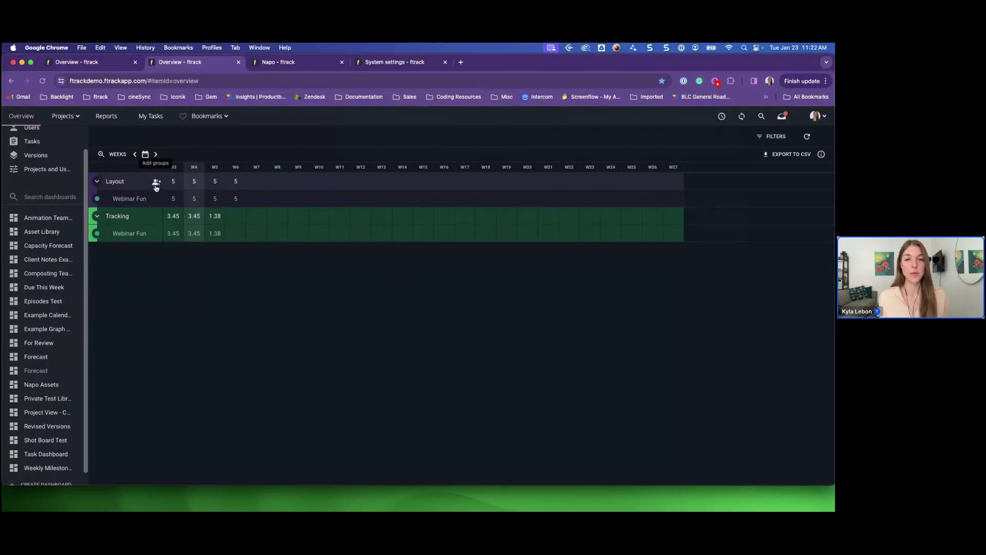
- Compare the Layout demand with the Layout group's capacity, show the summary row, and save the comparison
{"action": "left_click", "coordinate": [156, 184]}
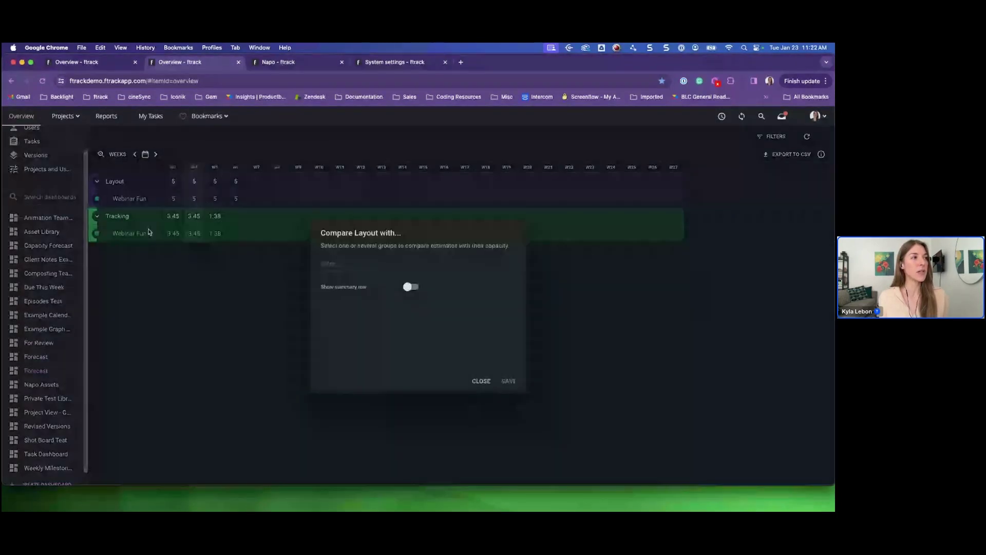
{"action": "left_click", "coordinate": [512, 269]}
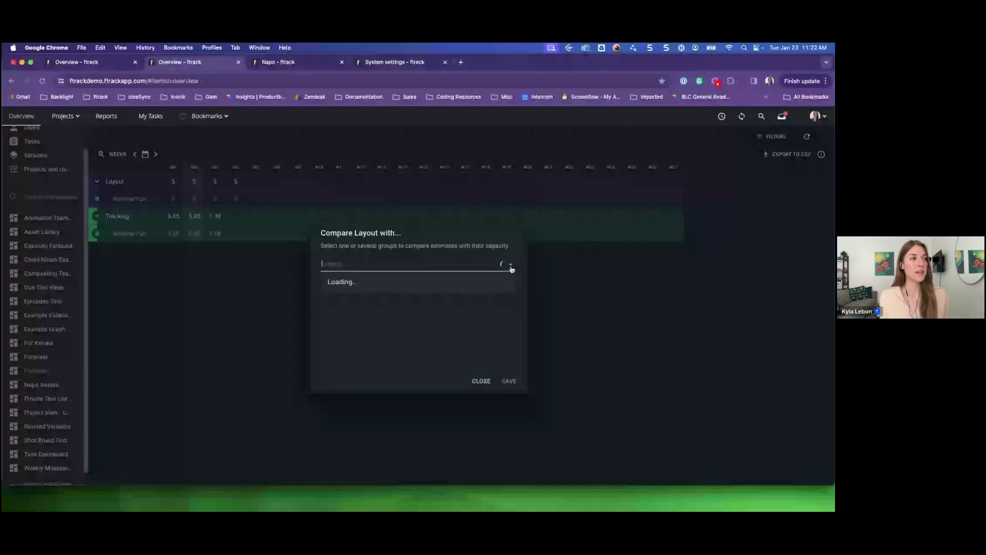
{"action": "scroll", "coordinate": [362, 291], "scroll_direction": "down", "scroll_amount": 1}
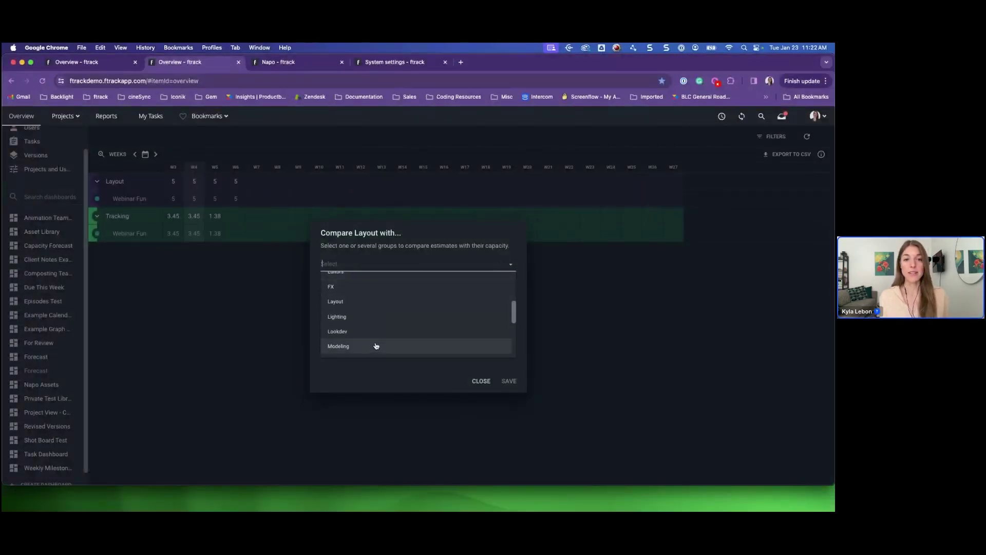
{"action": "left_click", "coordinate": [331, 302]}
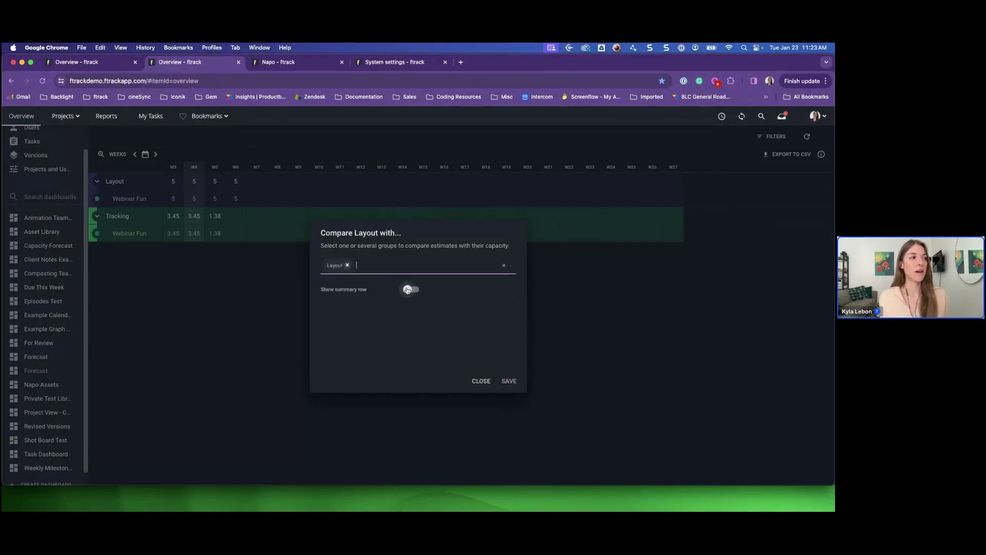
{"action": "left_click", "coordinate": [409, 289]}
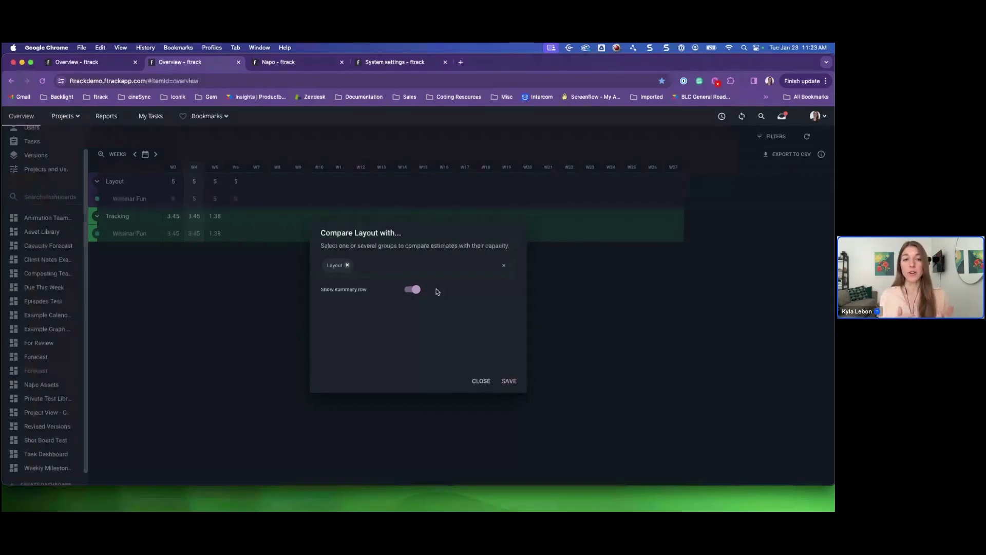
{"action": "left_click", "coordinate": [509, 381]}
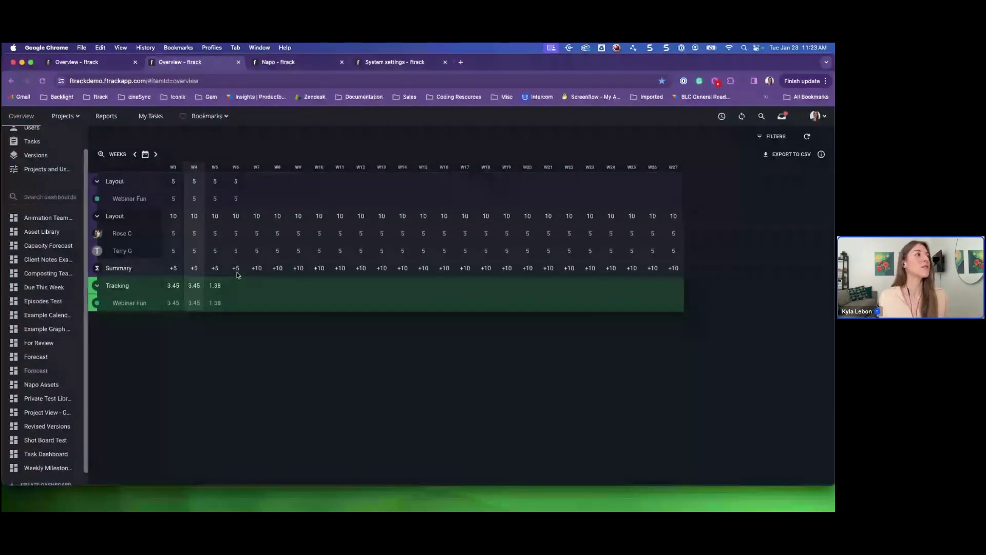
- Set the Webinar Fun Layout event's estimate to 200 days, save it, and refresh the capacity forecast
{"action": "left_click", "coordinate": [111, 67]}
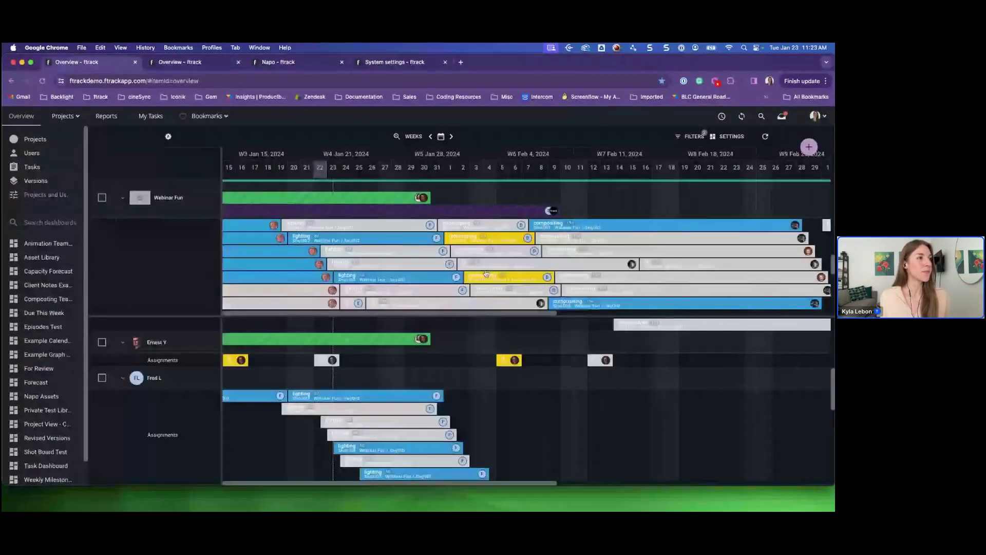
{"action": "left_click", "coordinate": [378, 212]}
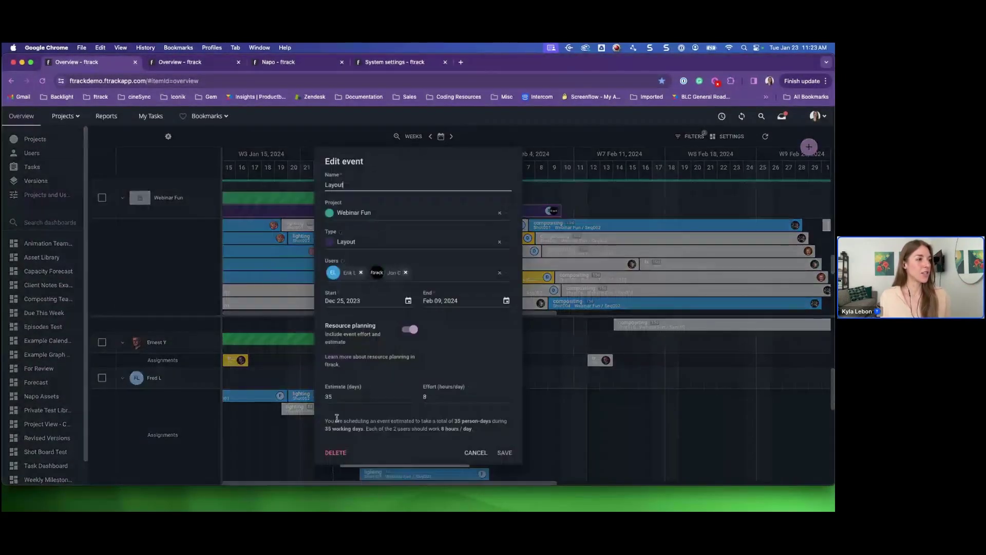
{"action": "double_click", "coordinate": [340, 394]}
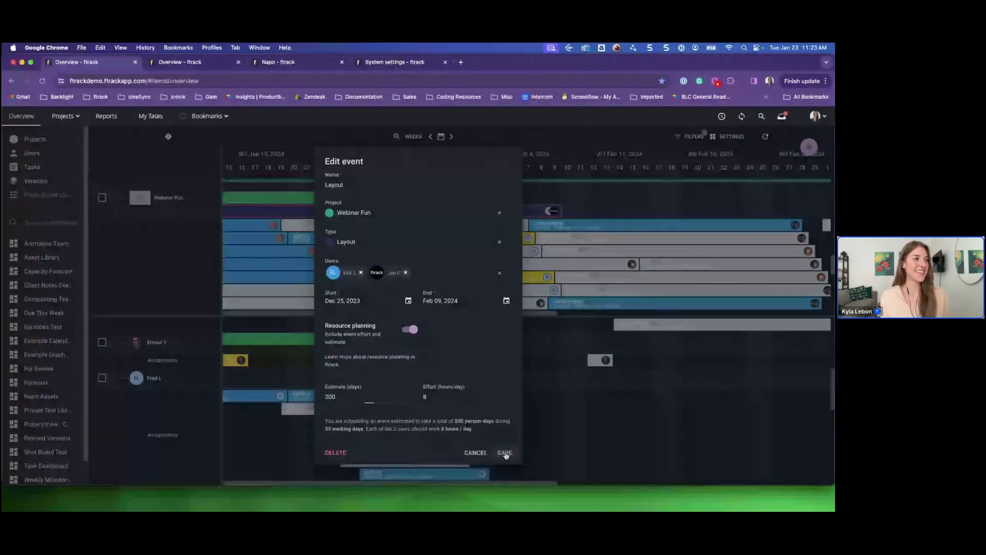
{"action": "left_click", "coordinate": [504, 453]}
{"action": "left_click", "coordinate": [197, 63]}
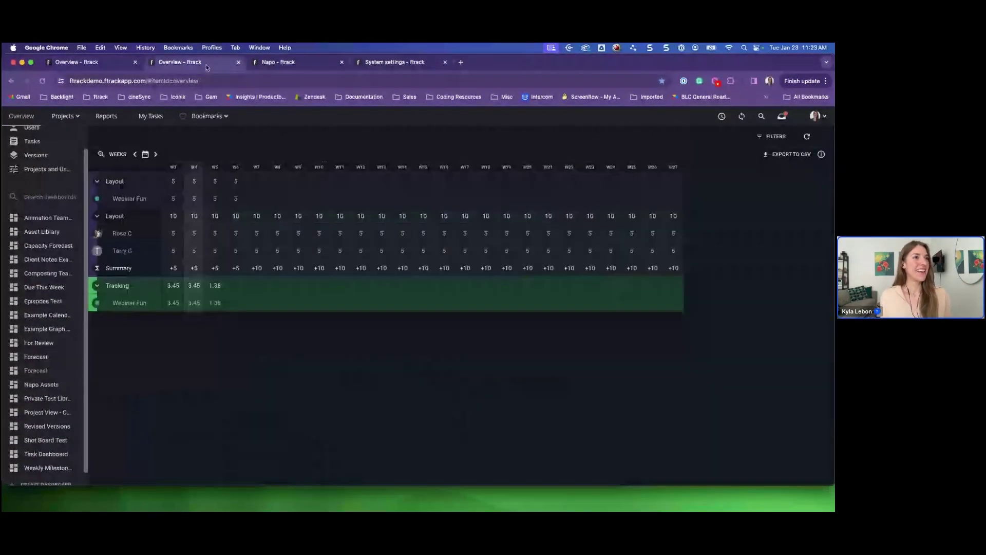
{"action": "left_click", "coordinate": [807, 136]}
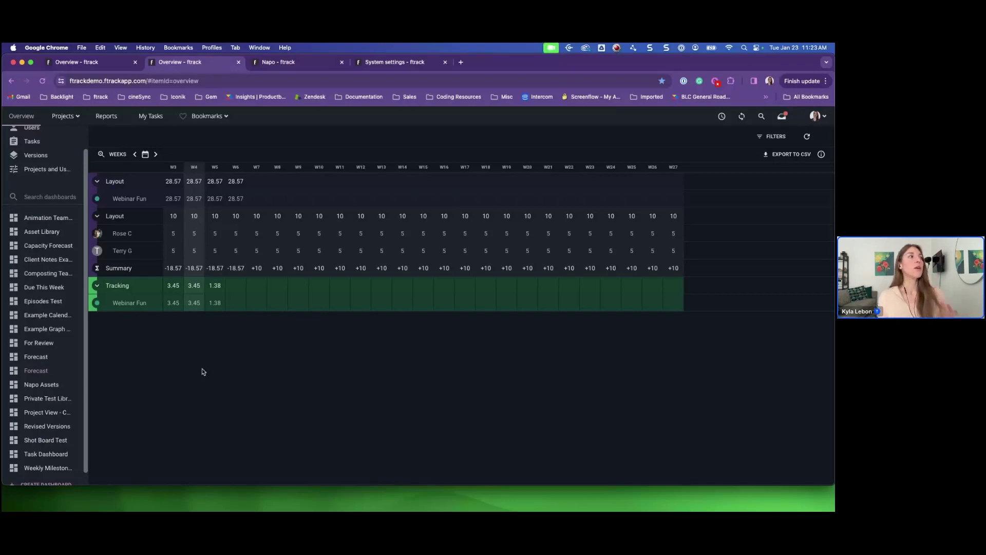
- Open the Time tracking report and view it grouped by task type and by user
{"action": "left_click", "coordinate": [106, 116]}
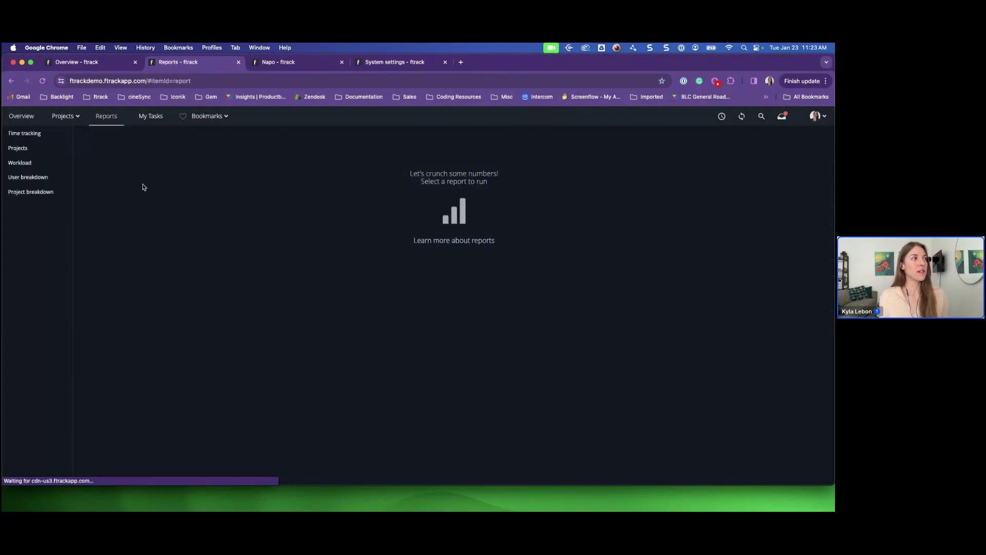
{"action": "left_click", "coordinate": [34, 135]}
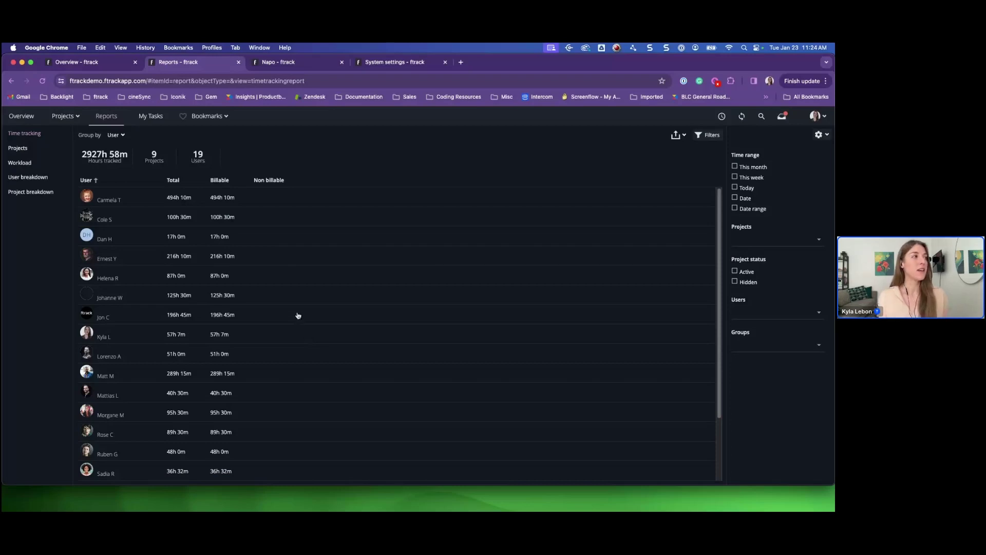
{"action": "left_click", "coordinate": [115, 135]}
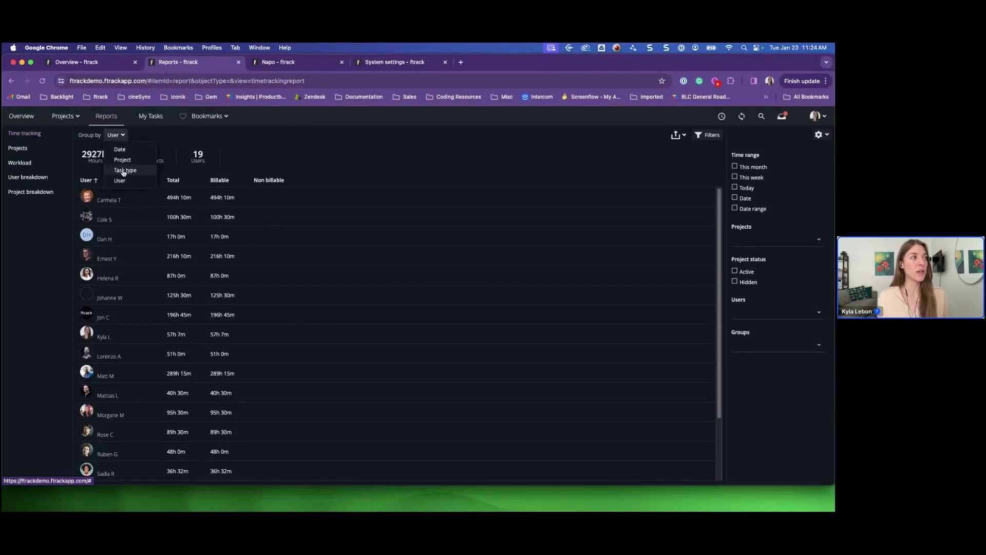
{"action": "left_click", "coordinate": [123, 171]}
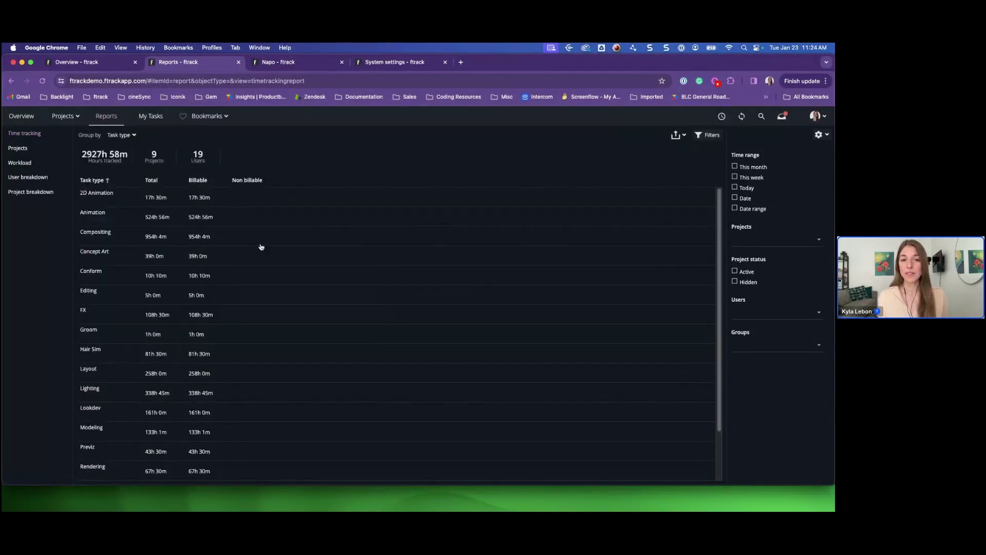
{"action": "left_click", "coordinate": [124, 135]}
{"action": "left_click", "coordinate": [120, 180]}
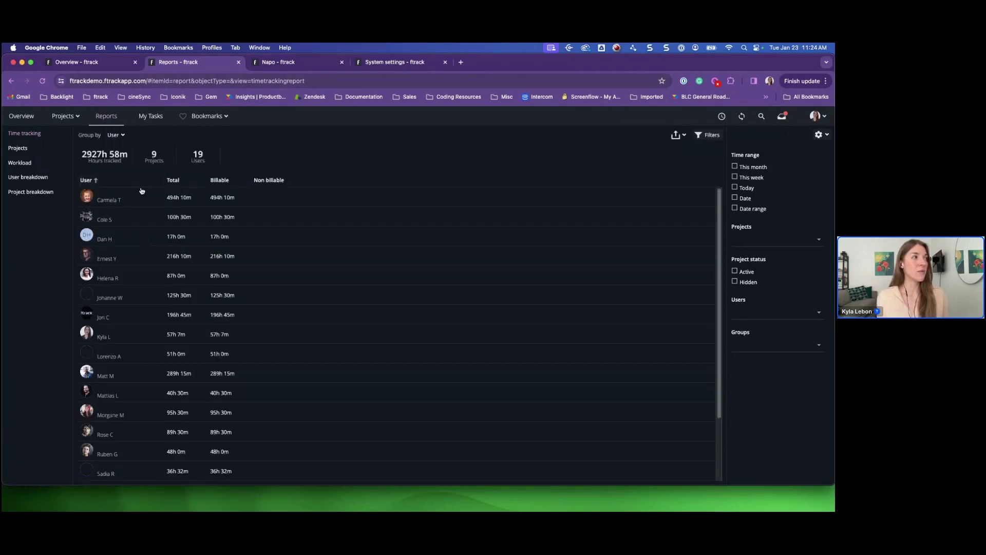
- Examine the first listed user's time logs and the available project filter choices, and close the user's details
{"action": "left_click", "coordinate": [282, 202]}
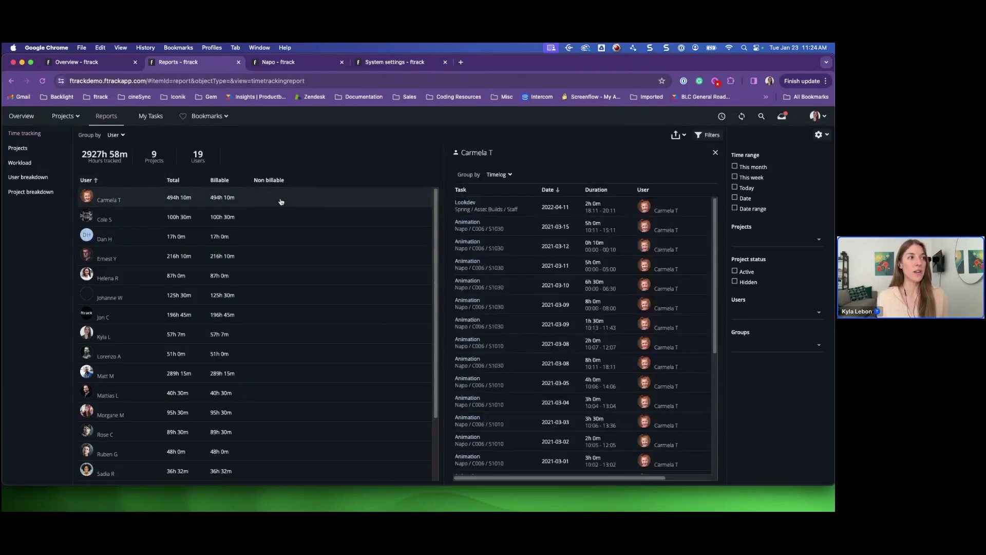
{"action": "scroll", "coordinate": [533, 331], "scroll_direction": "down", "scroll_amount": 3}
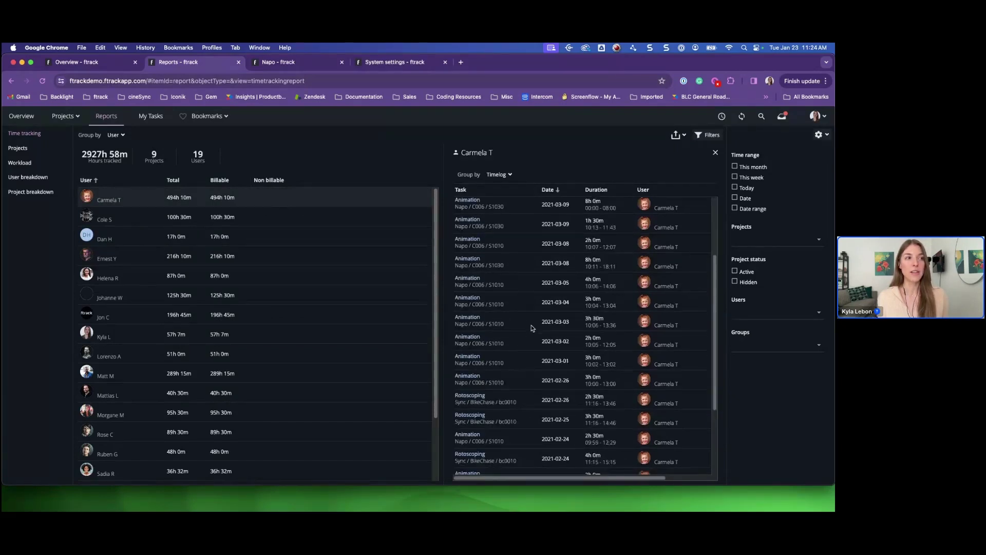
{"action": "scroll", "coordinate": [532, 328], "scroll_direction": "up", "scroll_amount": 3}
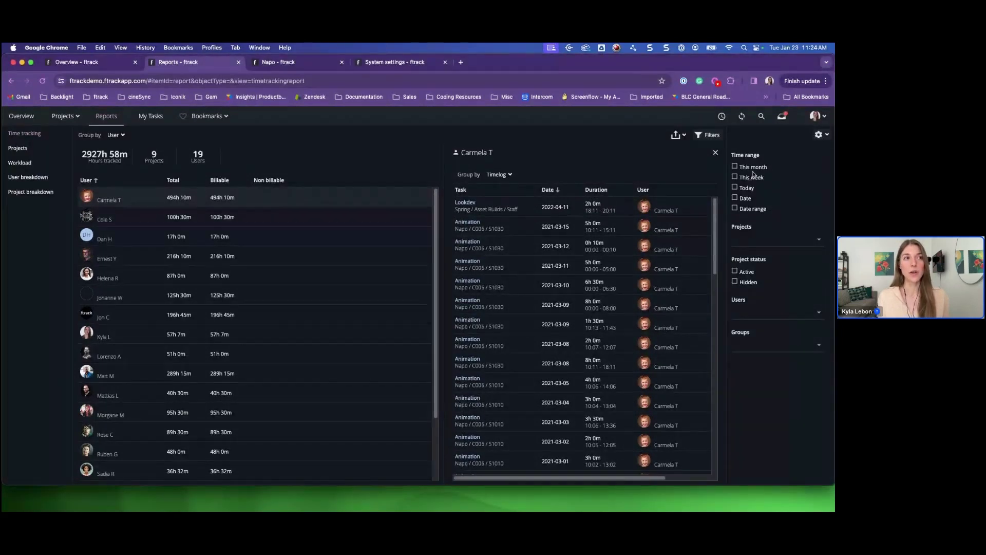
{"action": "left_click", "coordinate": [764, 238]}
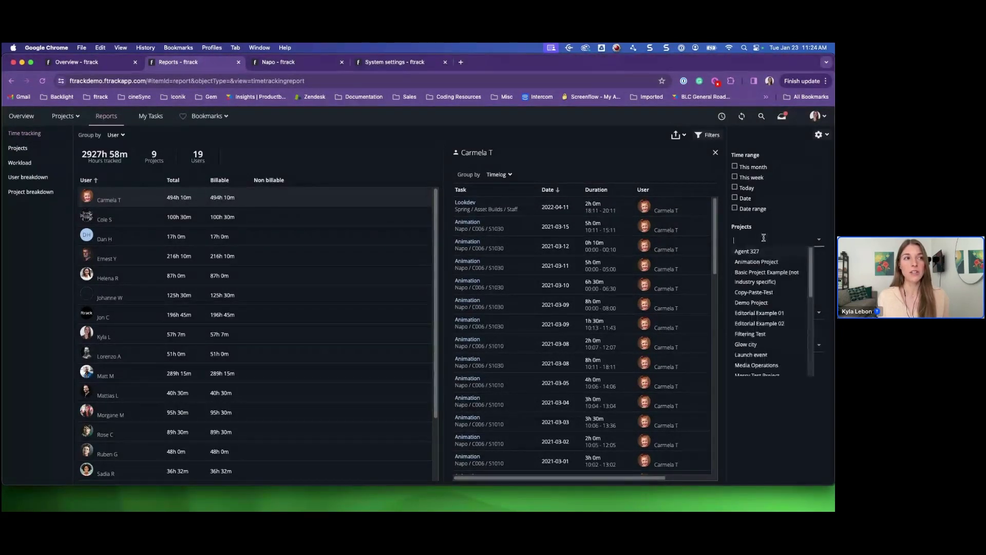
{"action": "left_click", "coordinate": [775, 460]}
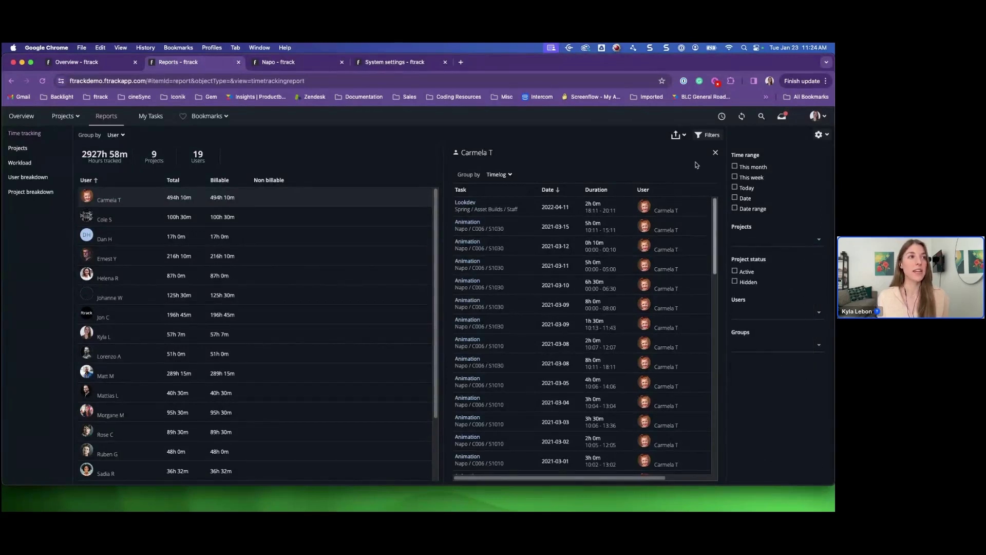
{"action": "left_click", "coordinate": [715, 155]}
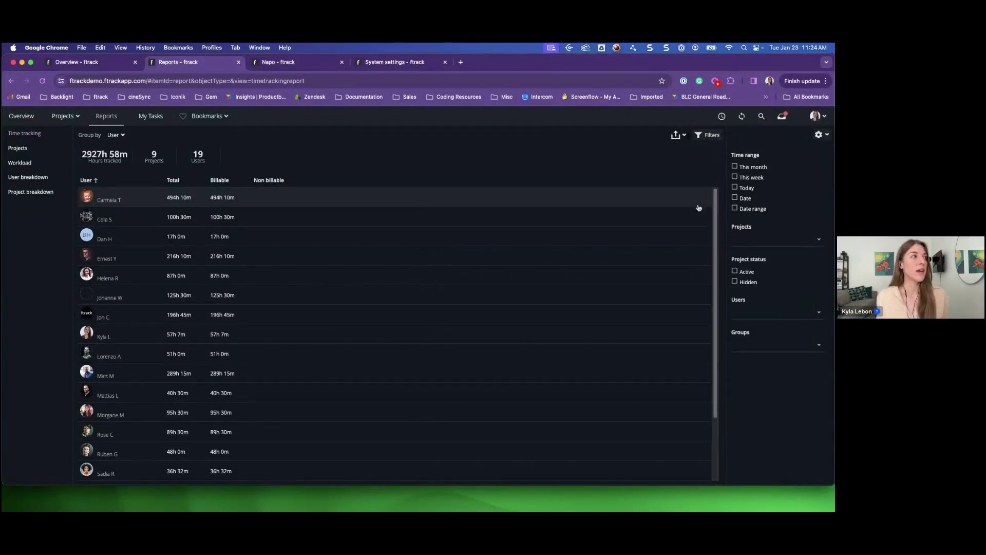
- Check the export formats offered for the Time tracking report, leaving without exporting and with no user details open
{"action": "left_click", "coordinate": [677, 135]}
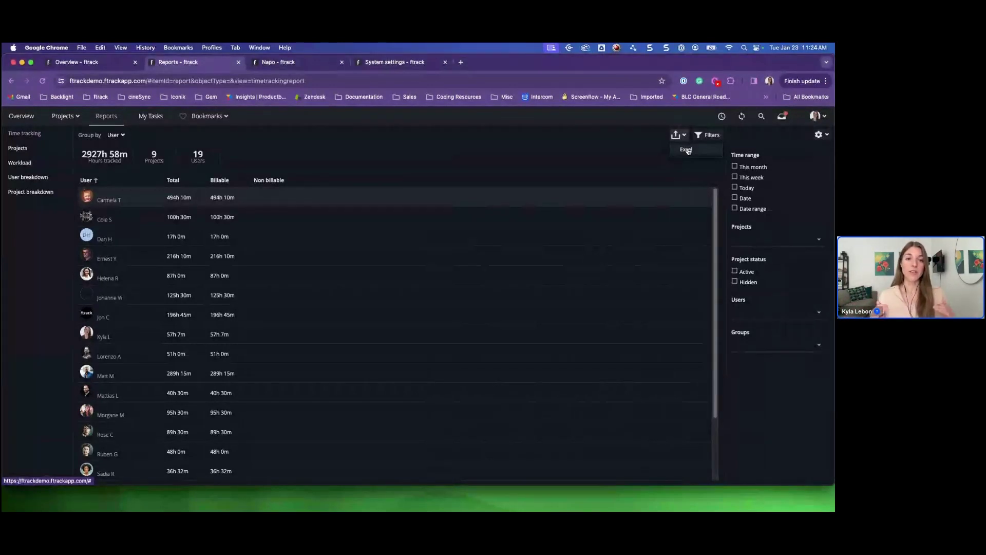
{"action": "left_click", "coordinate": [524, 197]}
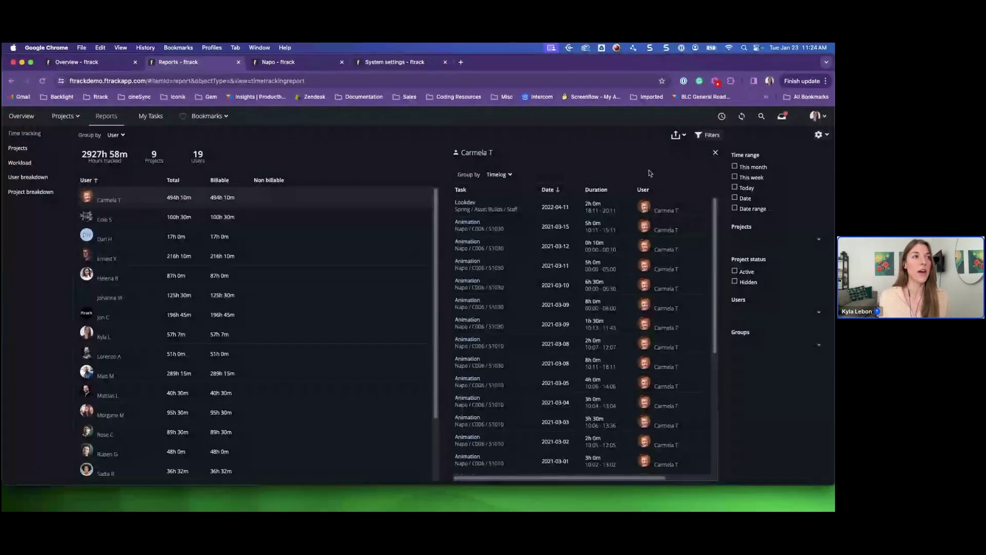
{"action": "left_click", "coordinate": [716, 153]}
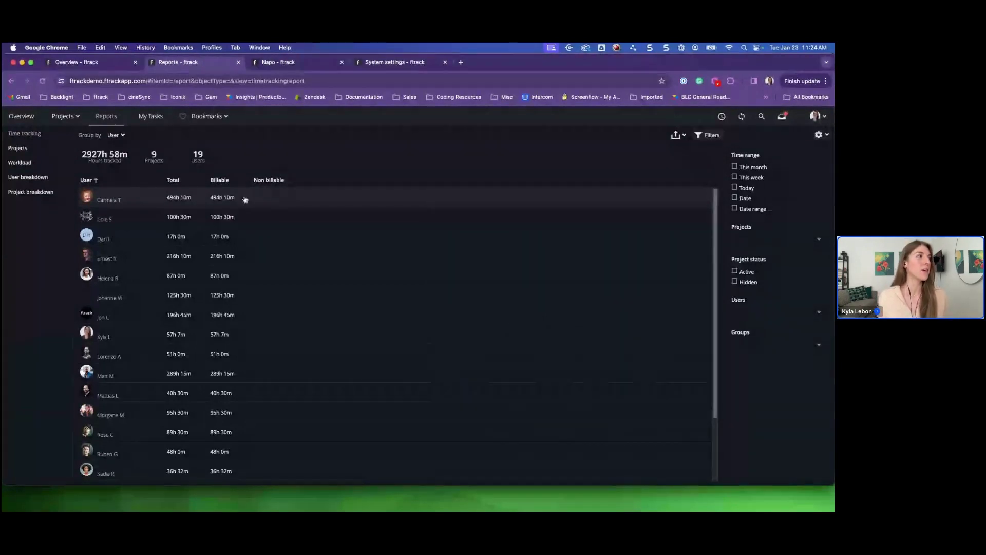
- Open the Projects report and filter it to projects with Active status
{"action": "left_click", "coordinate": [17, 149]}
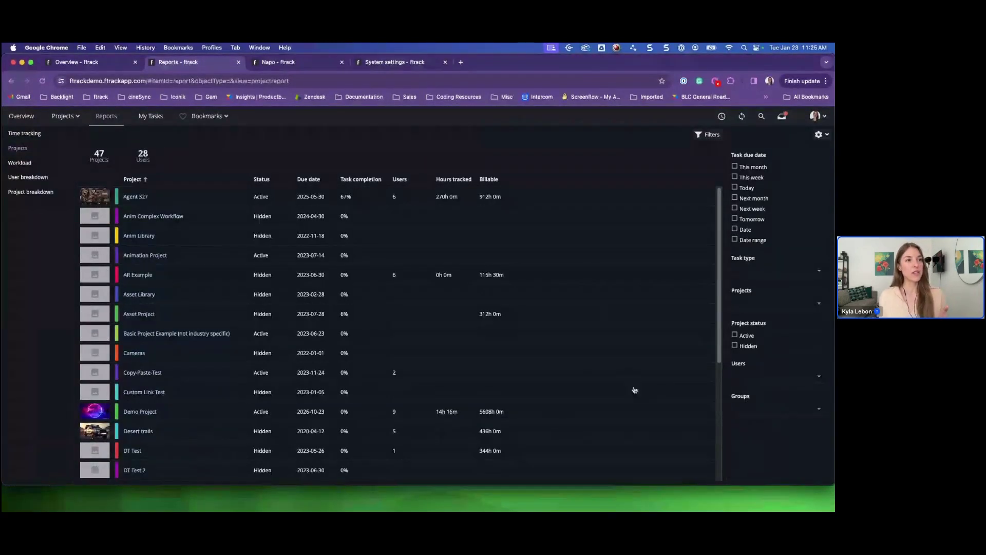
{"action": "left_click", "coordinate": [735, 336]}
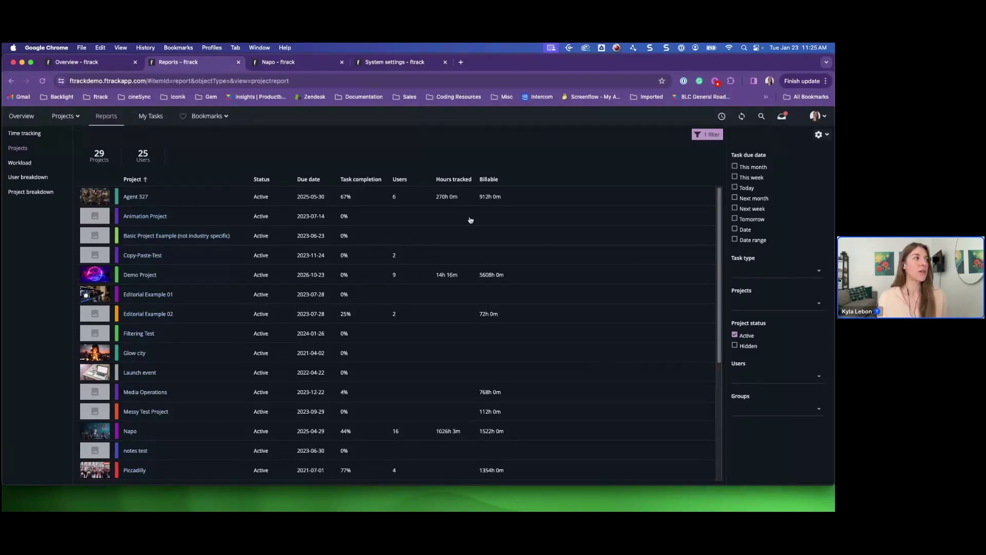
- View Agent 327's project information and its available status options, and close the project's side view
{"action": "left_click", "coordinate": [135, 196]}
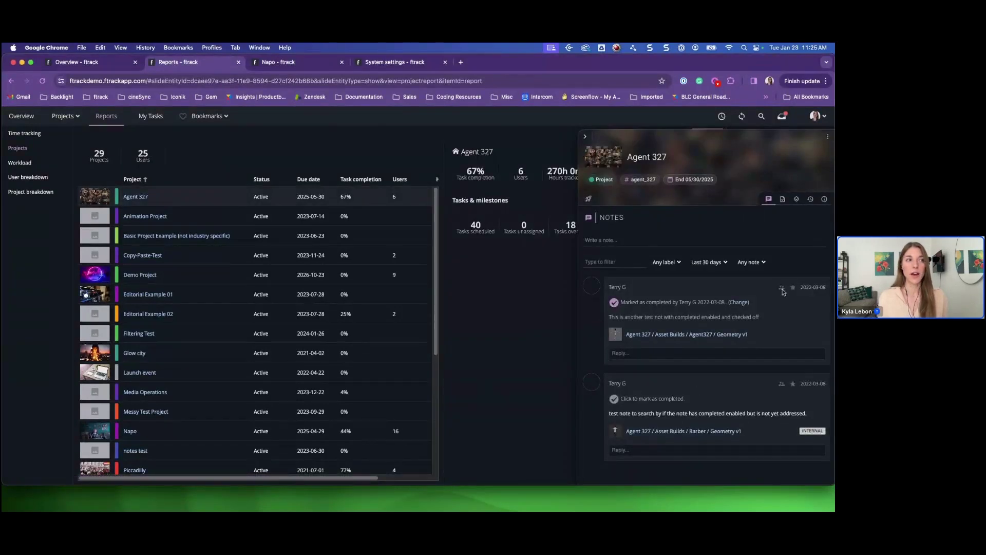
{"action": "left_click", "coordinate": [824, 200]}
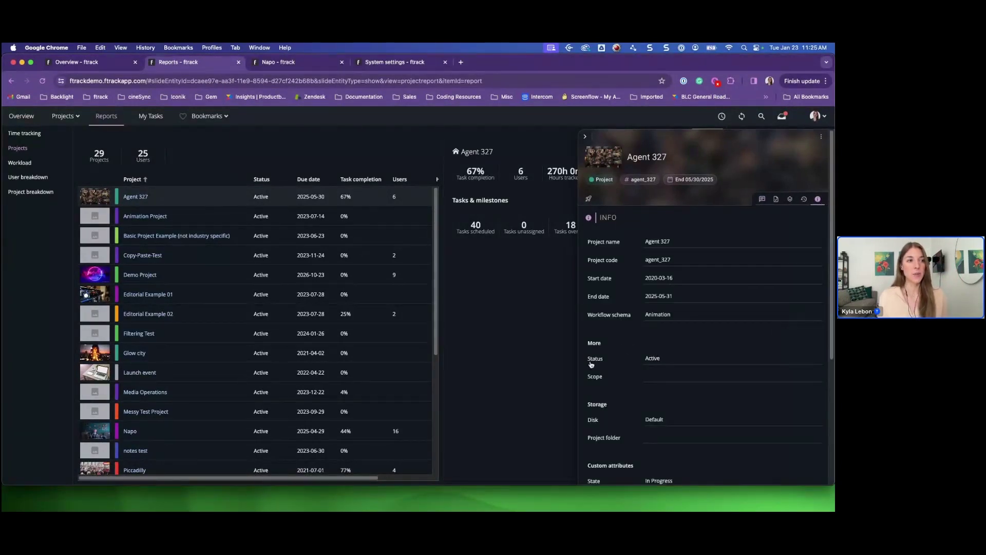
{"action": "left_click", "coordinate": [816, 358]}
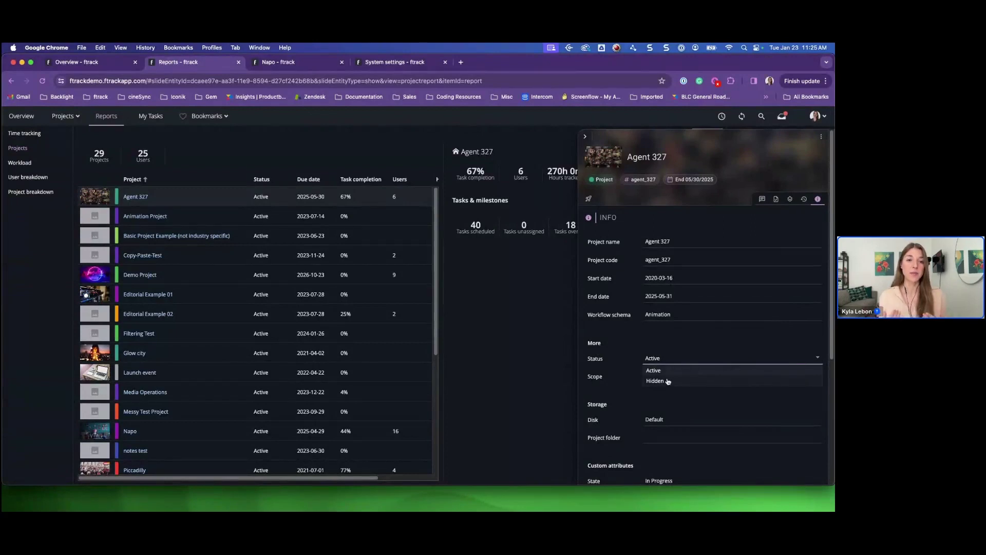
{"action": "left_click", "coordinate": [585, 138]}
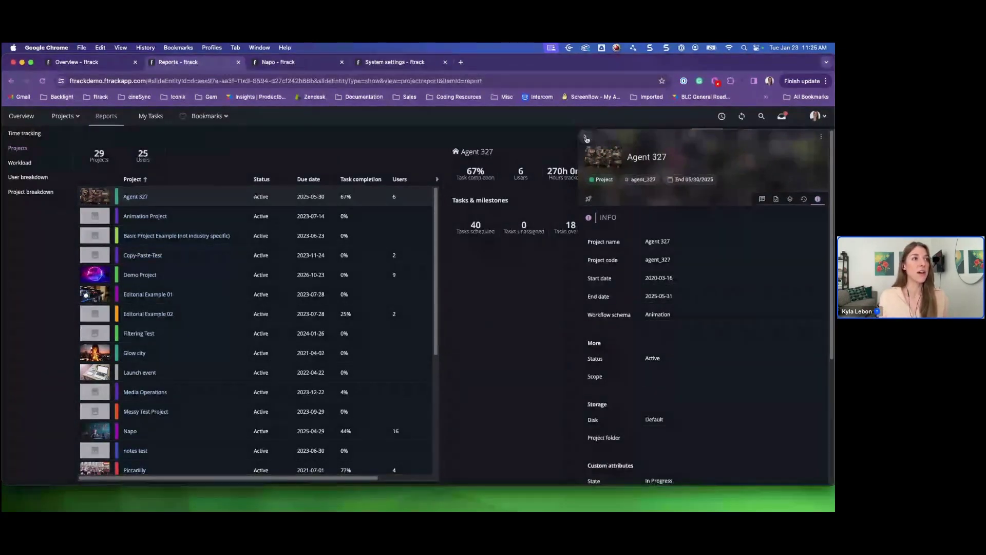
{"action": "left_click", "coordinate": [586, 138]}
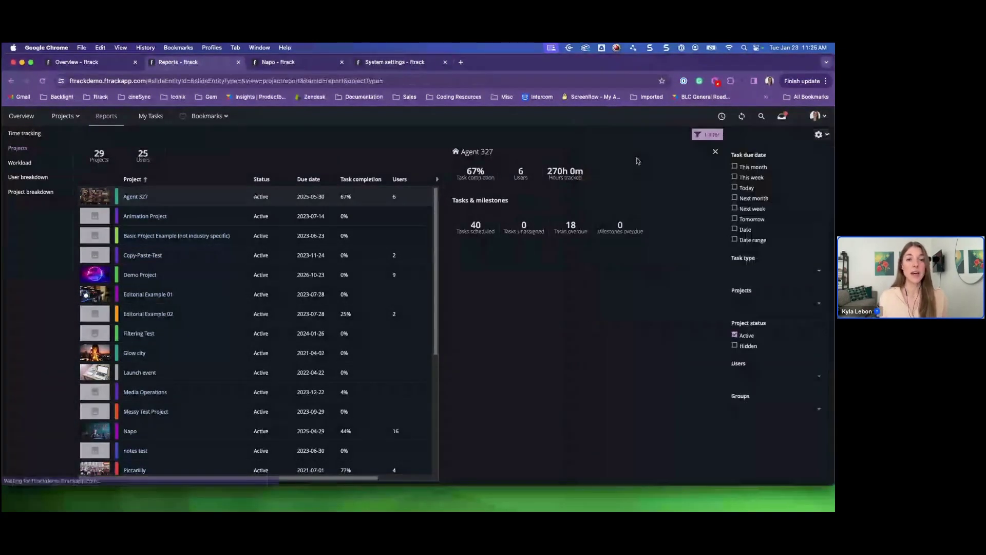
- Look over the list of recent and active projects, and close Agent 327's summary in the report
{"action": "left_click", "coordinate": [62, 116]}
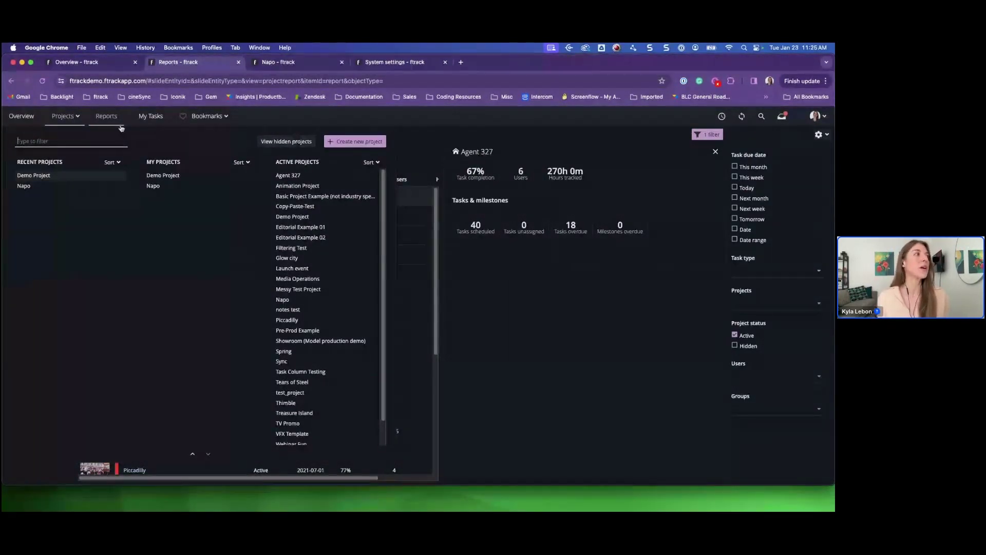
{"action": "left_click", "coordinate": [69, 122]}
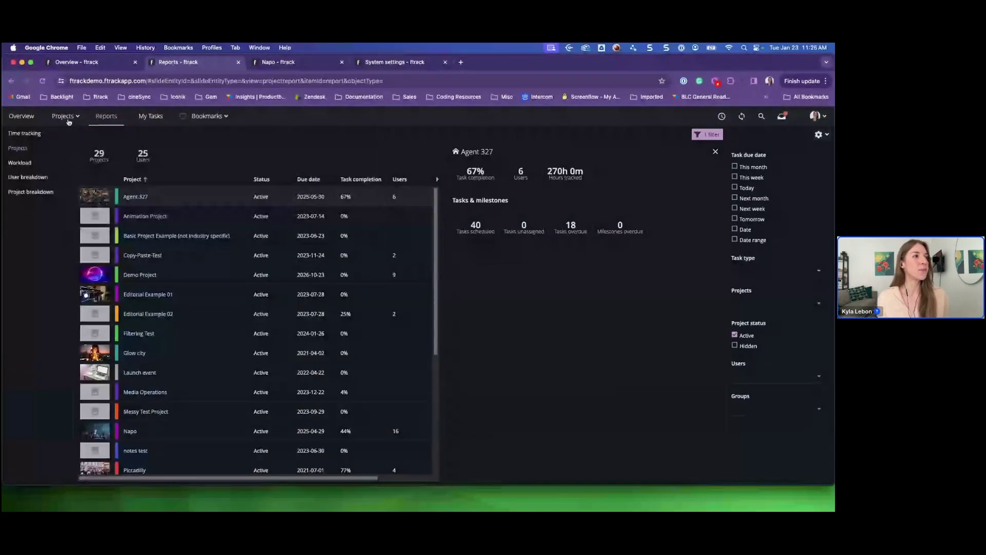
{"action": "left_click", "coordinate": [715, 151]}
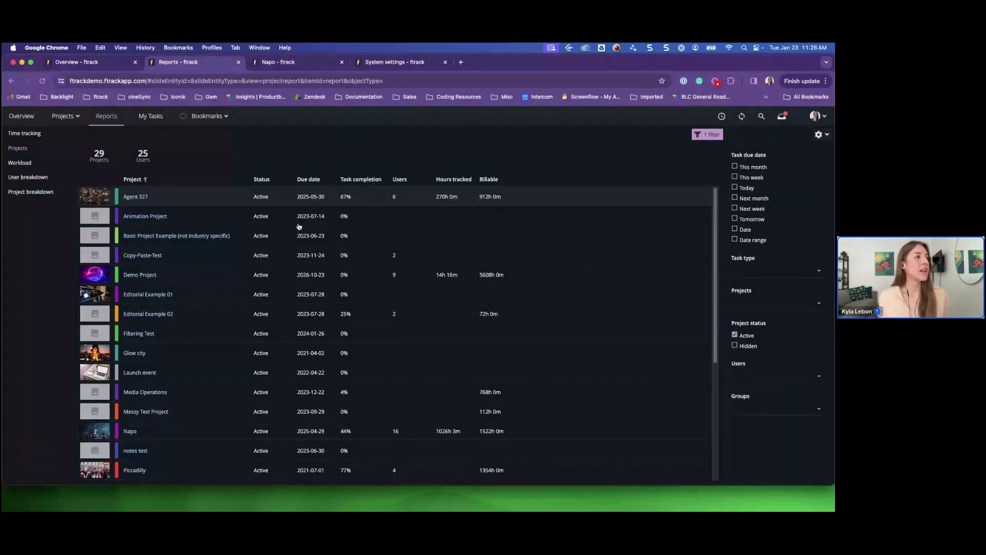
- Open the Workload report and set the start of its task schedule date range to 2021-02-08
{"action": "left_click", "coordinate": [23, 166]}
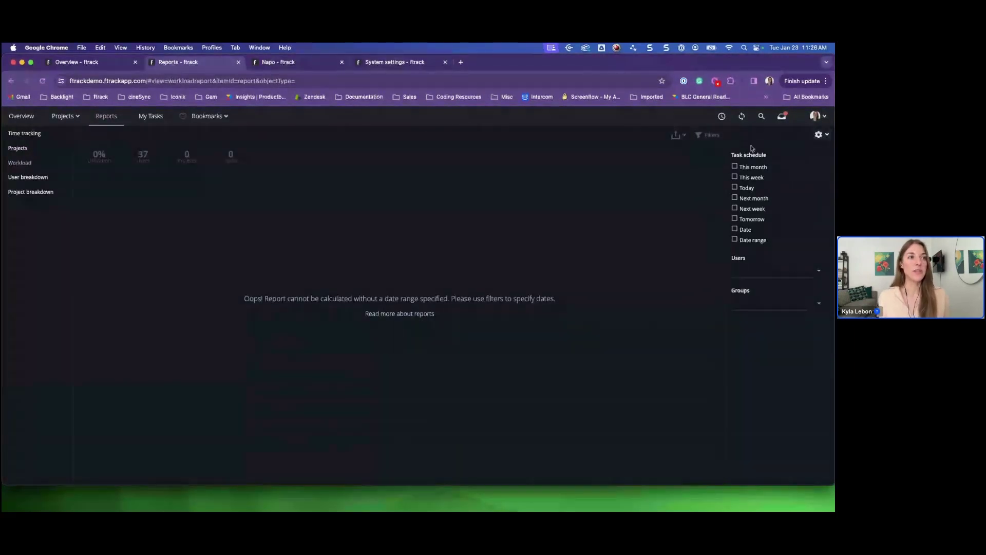
{"action": "left_click", "coordinate": [735, 240]}
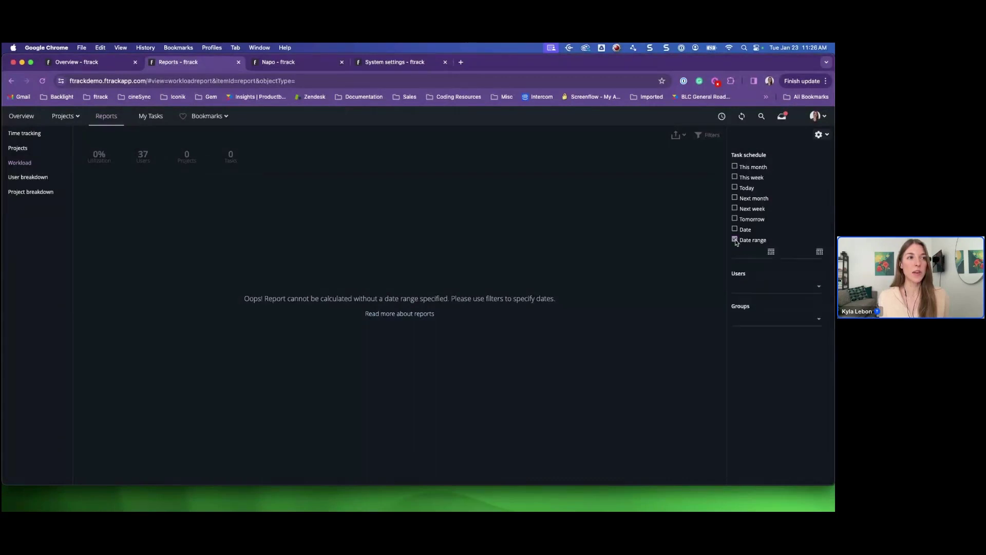
{"action": "left_click", "coordinate": [771, 252]}
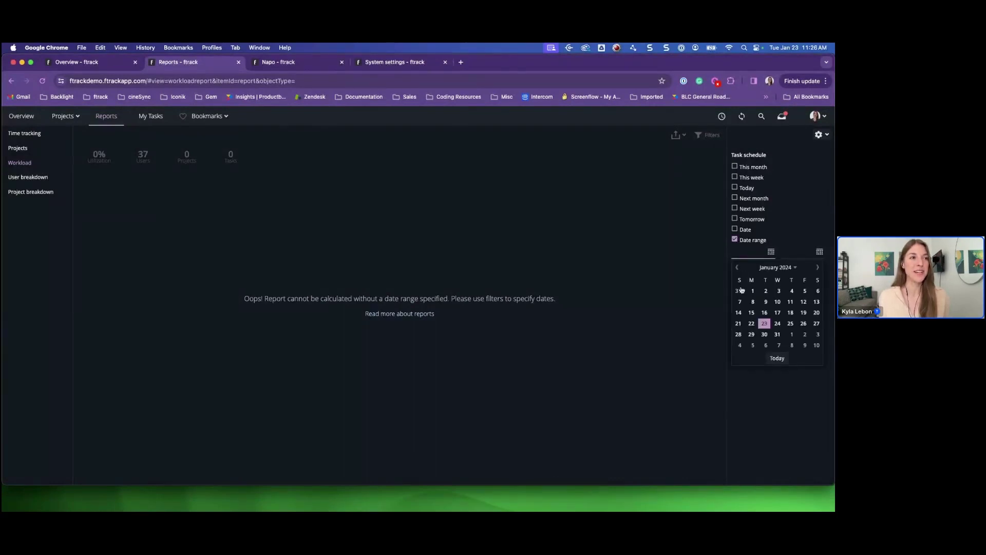
{"action": "left_click", "coordinate": [794, 268]}
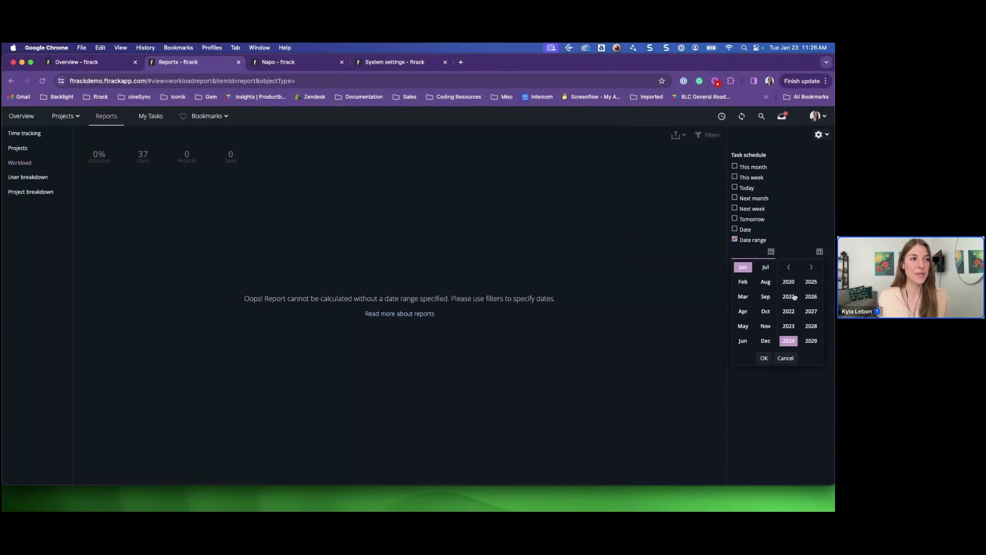
{"action": "left_click", "coordinate": [792, 297]}
{"action": "left_click", "coordinate": [743, 284]}
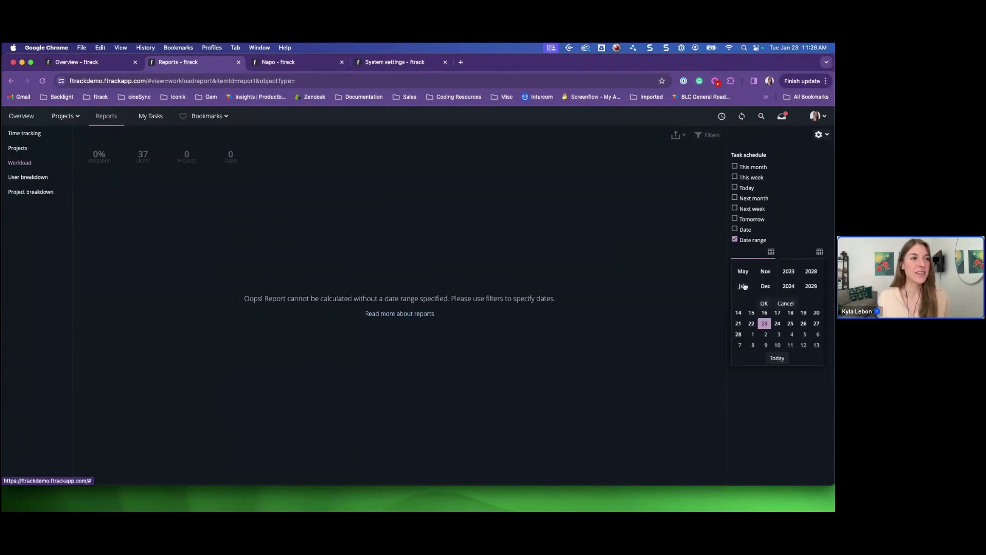
{"action": "left_click", "coordinate": [753, 301]}
- Set the end of the Workload report's date range to 2021-03-26
{"action": "left_click", "coordinate": [809, 253]}
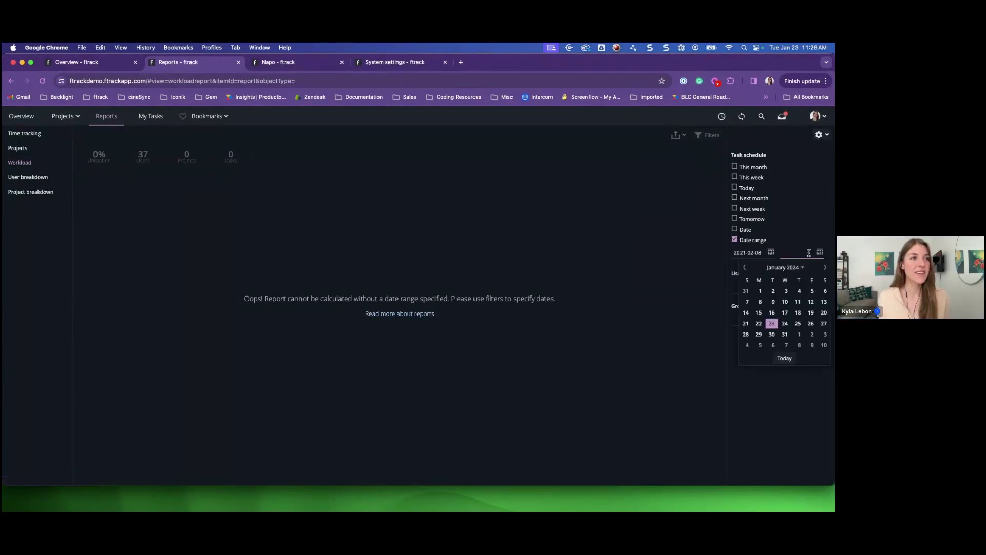
{"action": "left_click", "coordinate": [797, 268]}
{"action": "left_click", "coordinate": [791, 299]}
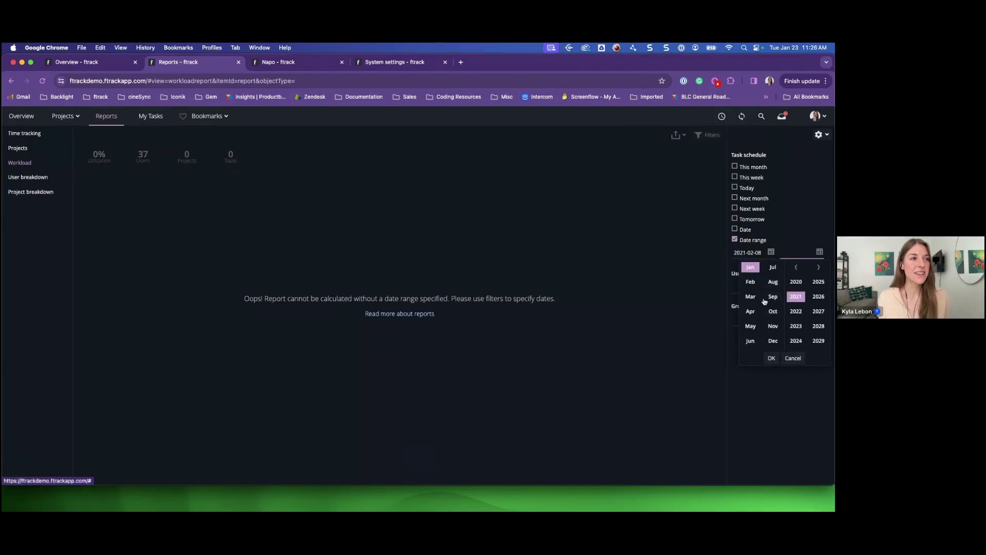
{"action": "left_click", "coordinate": [750, 297]}
{"action": "left_click", "coordinate": [750, 296]}
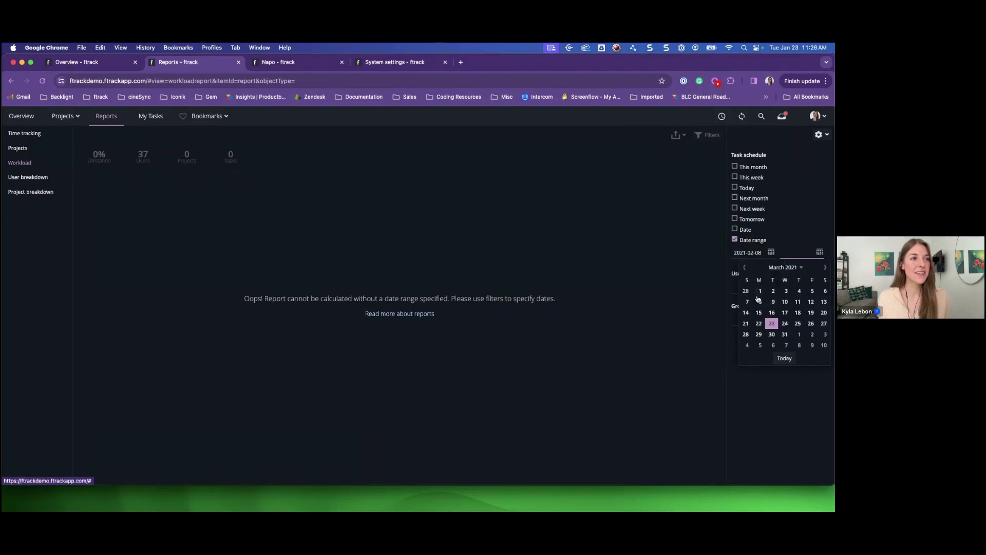
{"action": "left_click", "coordinate": [815, 323]}
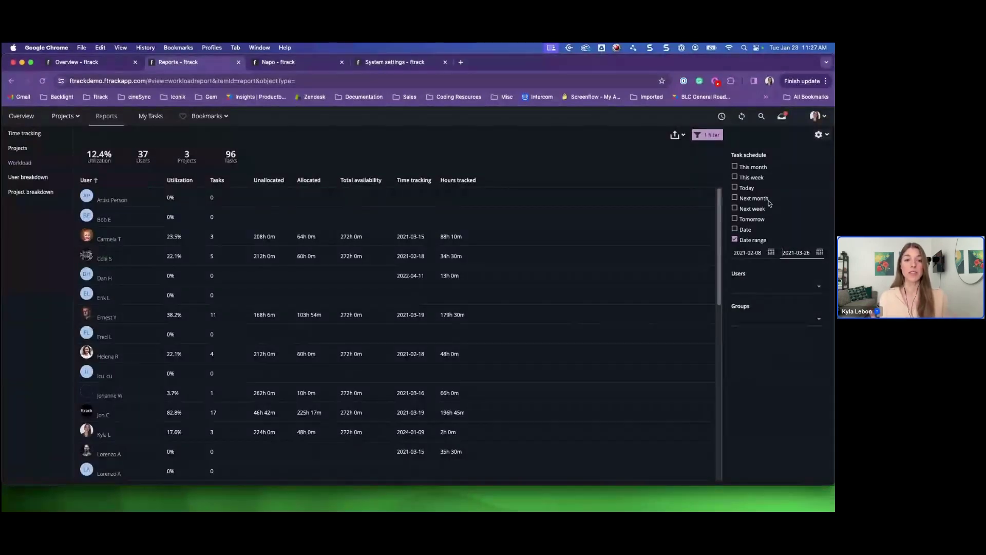
- View the workday length and workweek in the scheduling system settings, and return to the Workload report
{"action": "left_click", "coordinate": [822, 122]}
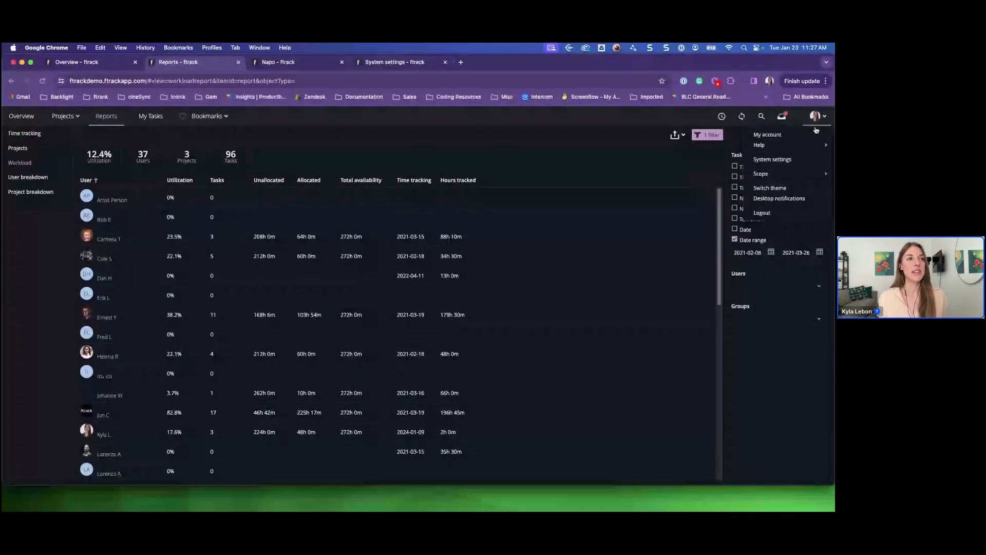
{"action": "left_click", "coordinate": [397, 64]}
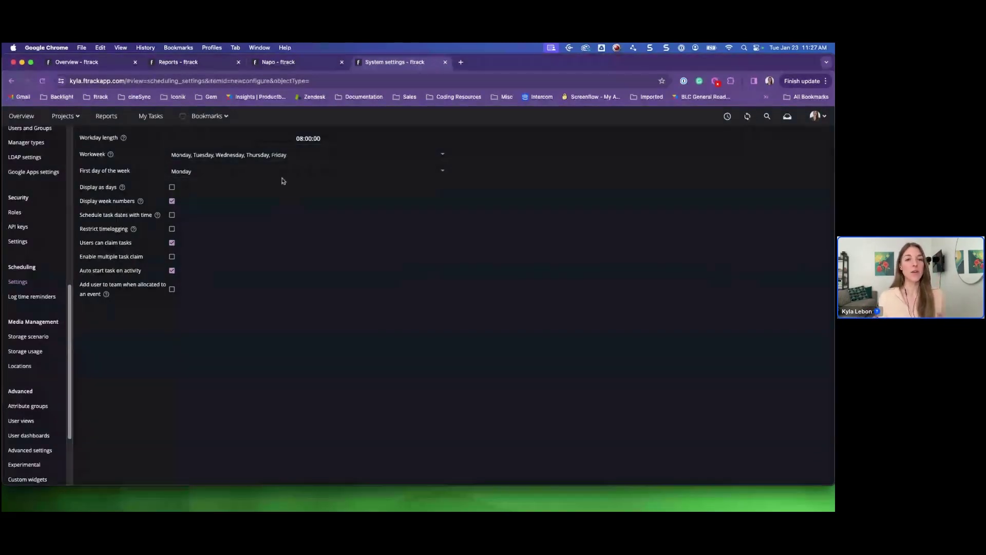
{"action": "left_click", "coordinate": [195, 65]}
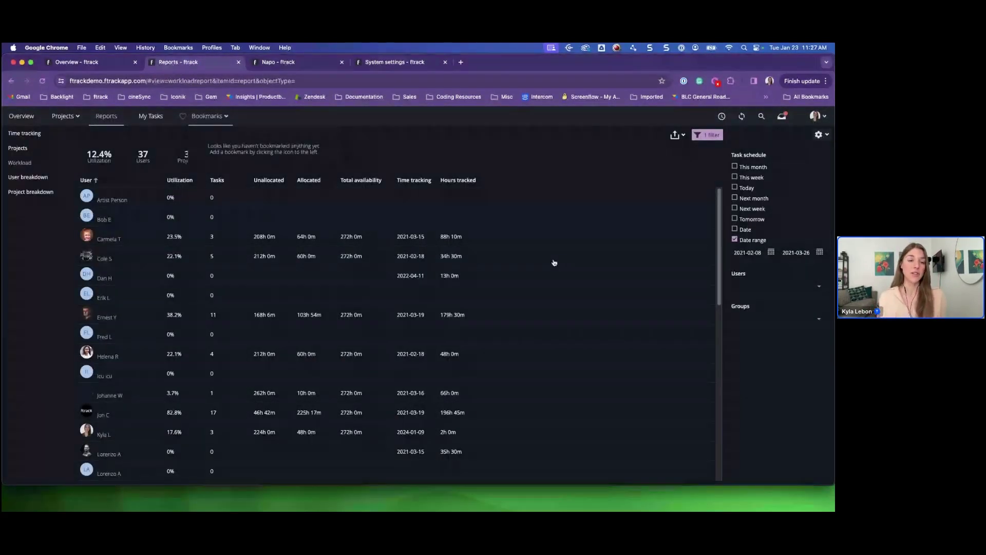
- Check which export format is offered for the Workload report, leaving without exporting
{"action": "left_click", "coordinate": [523, 164]}
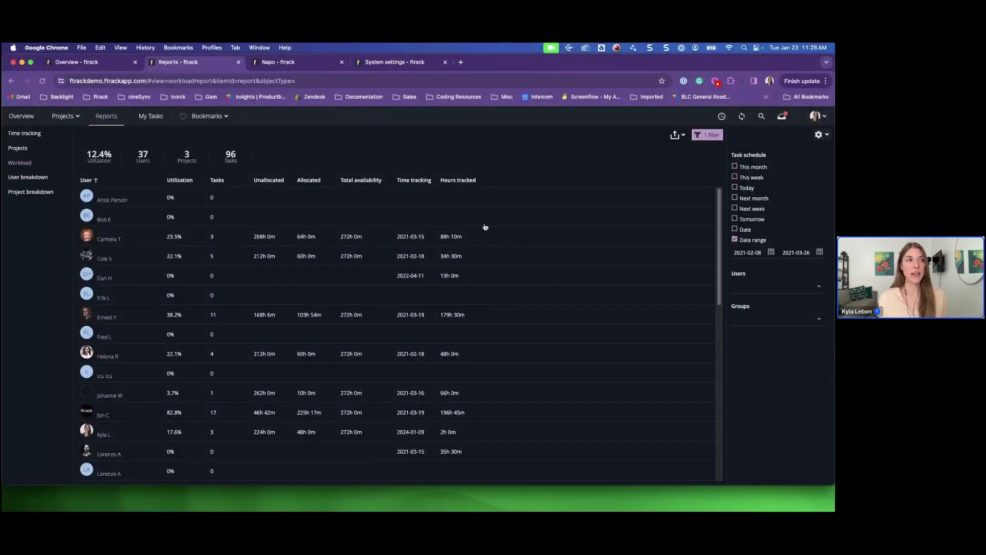
{"action": "left_click", "coordinate": [676, 135]}
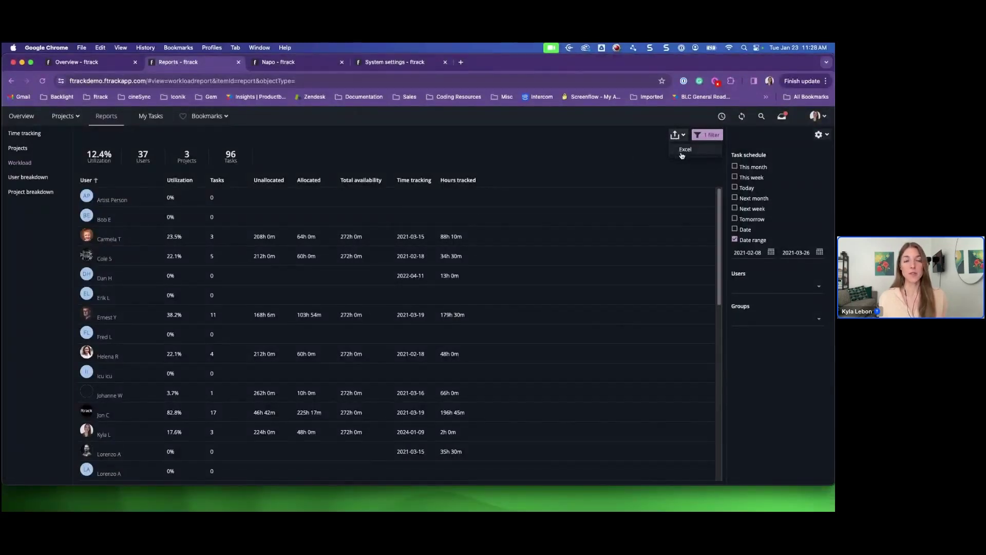
{"action": "left_click", "coordinate": [599, 164]}
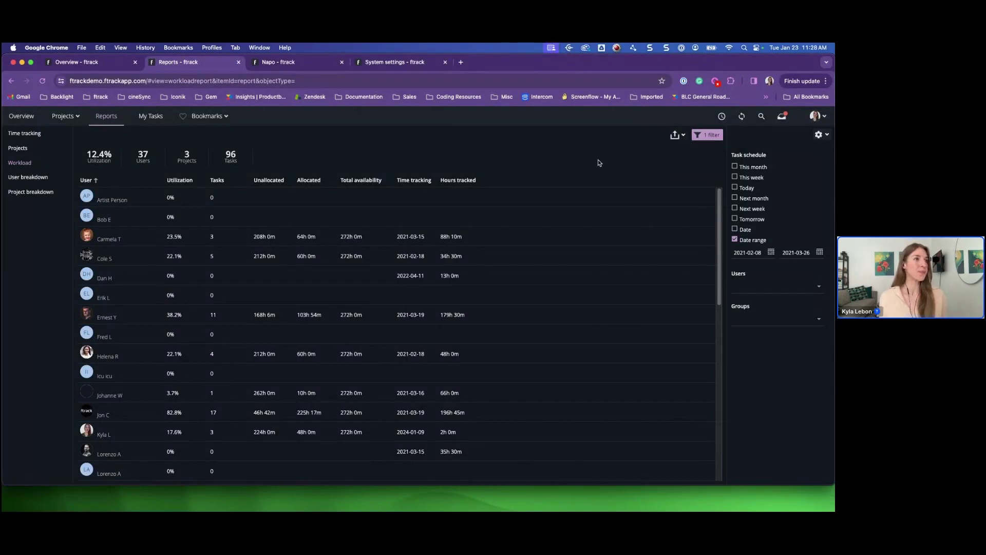
- Open the User breakdown report and set its month to March 2021 and its project to Napo
{"action": "left_click", "coordinate": [32, 178]}
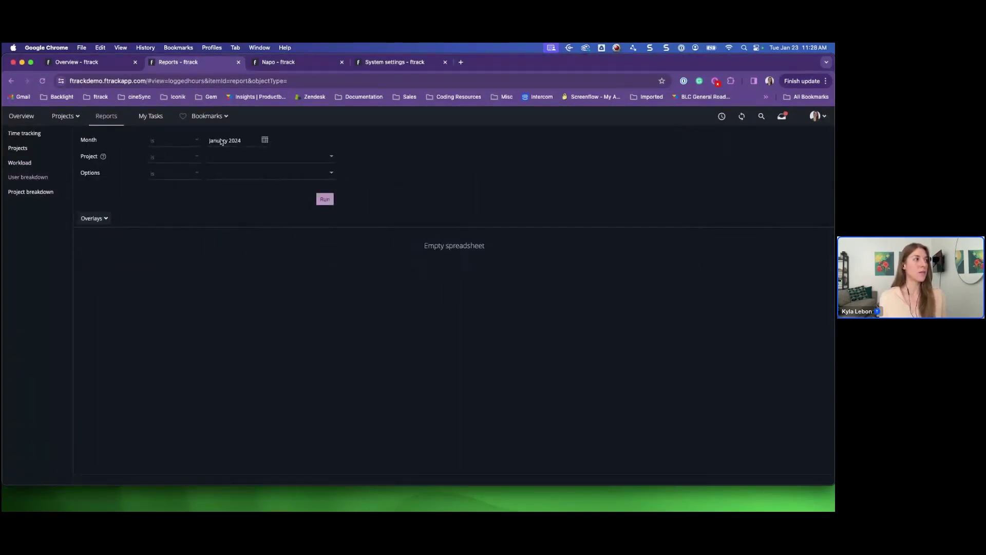
{"action": "left_click", "coordinate": [265, 139]}
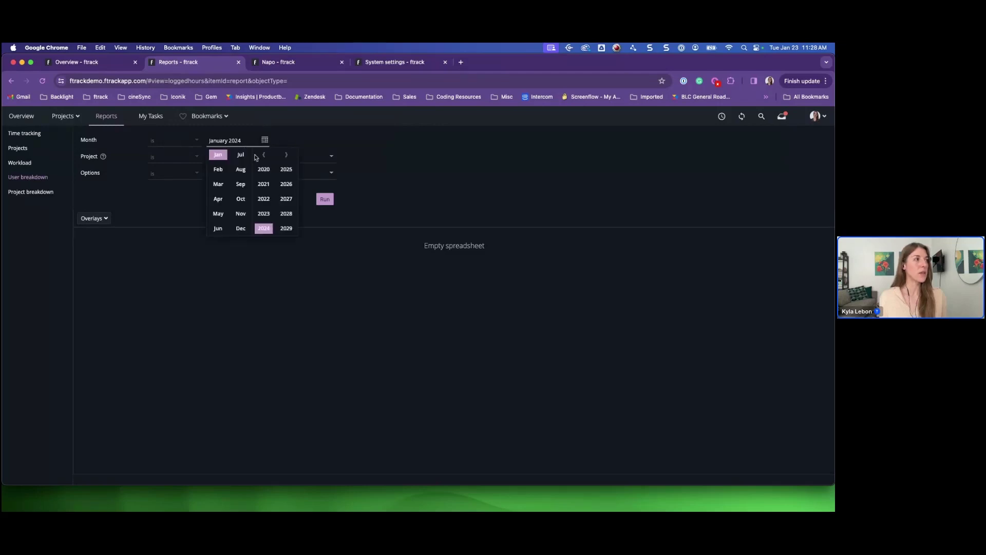
{"action": "left_click", "coordinate": [263, 184]}
{"action": "left_click", "coordinate": [218, 184]}
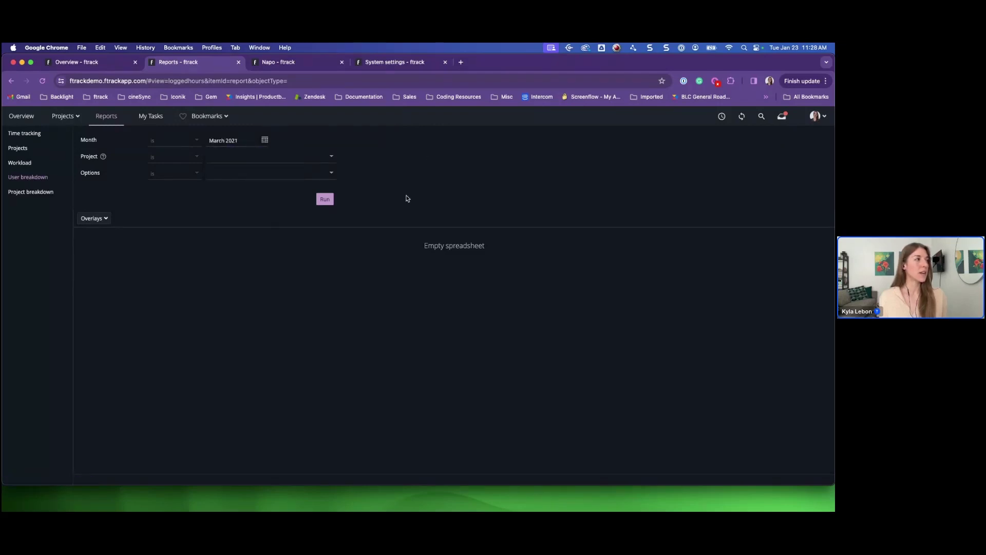
{"action": "left_click", "coordinate": [332, 159]}
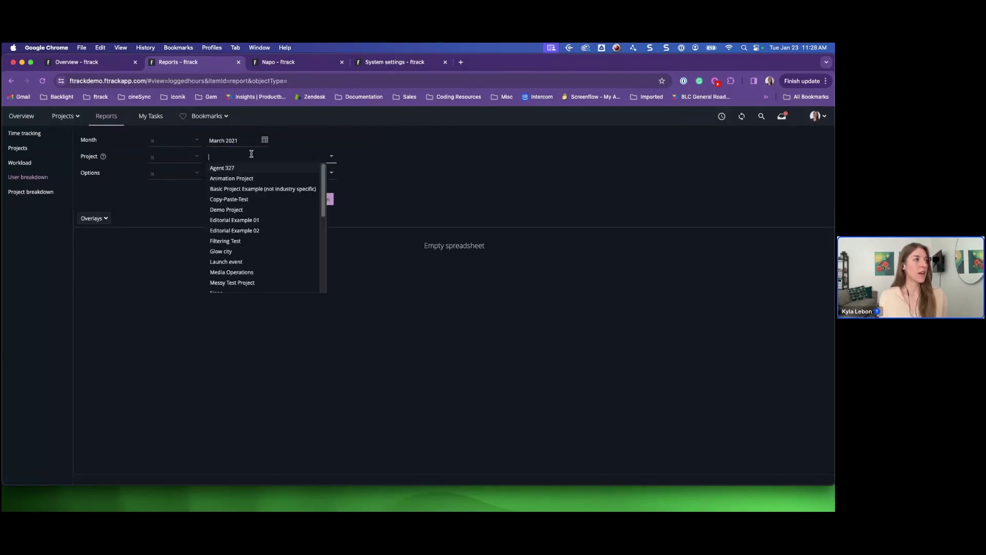
{"action": "scroll", "coordinate": [261, 237], "scroll_direction": "down", "scroll_amount": 5}
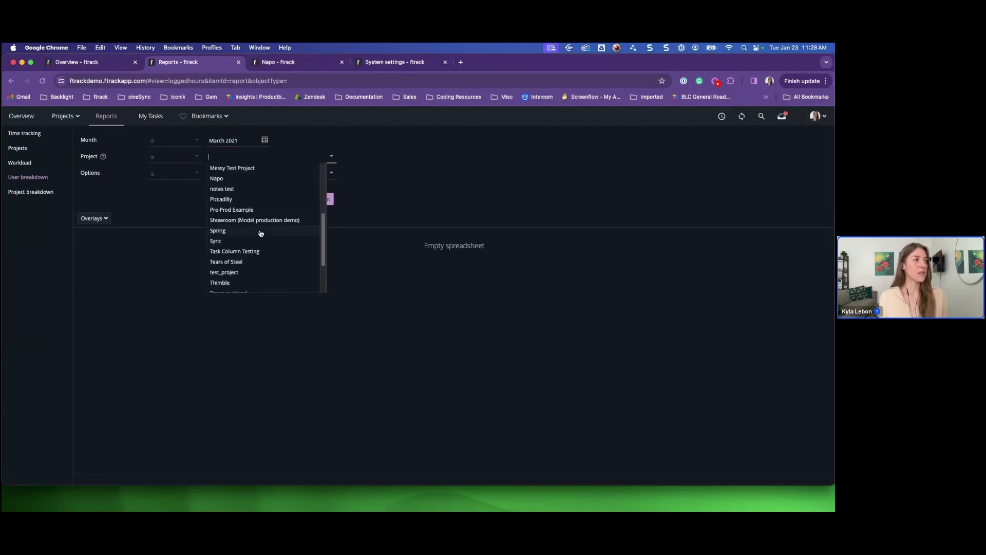
{"action": "left_click", "coordinate": [224, 178]}
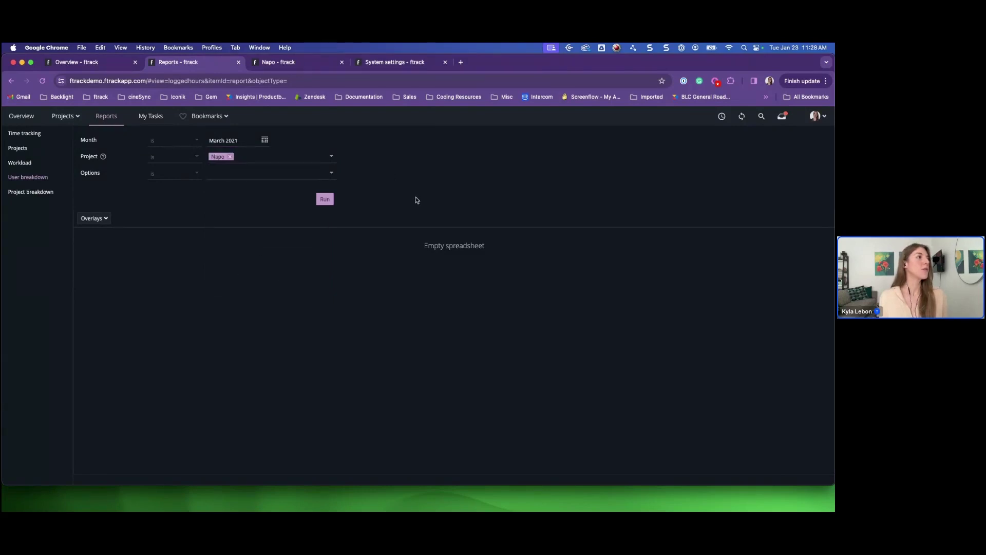
- Run the User breakdown showing only users with missing time, and turn on the overlay highlighting days with too few logged hours
{"action": "left_click", "coordinate": [331, 173]}
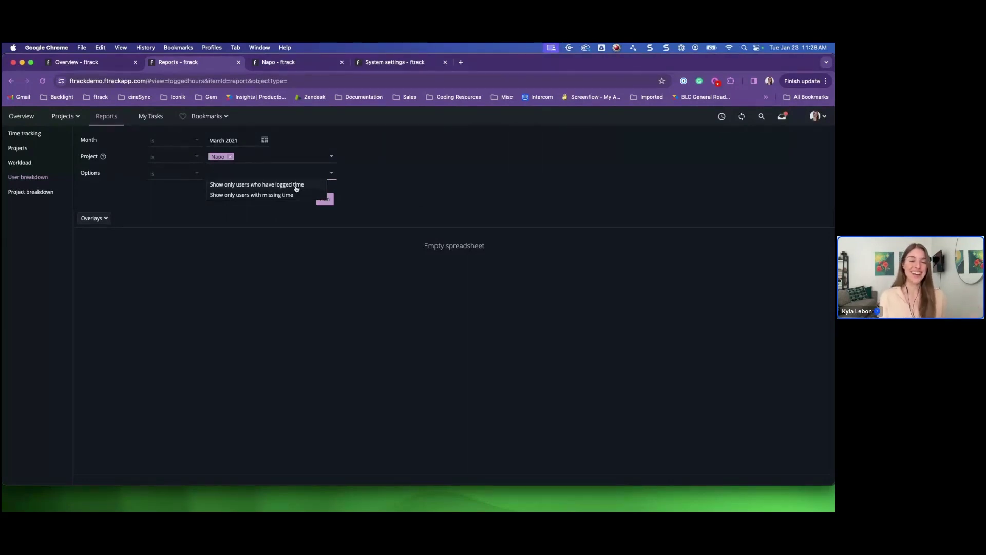
{"action": "left_click", "coordinate": [265, 195]}
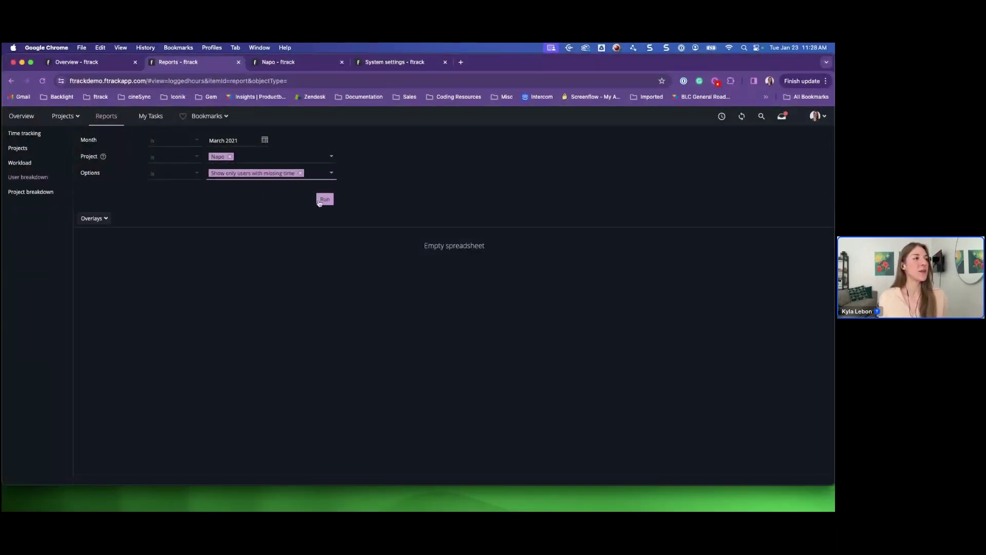
{"action": "left_click", "coordinate": [325, 199]}
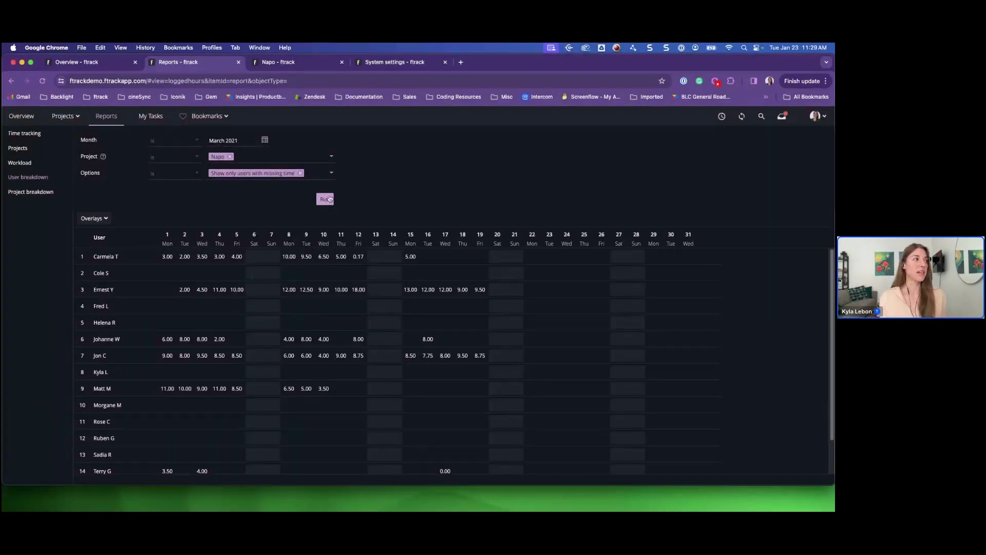
{"action": "left_click", "coordinate": [94, 219]}
{"action": "left_click", "coordinate": [82, 244]}
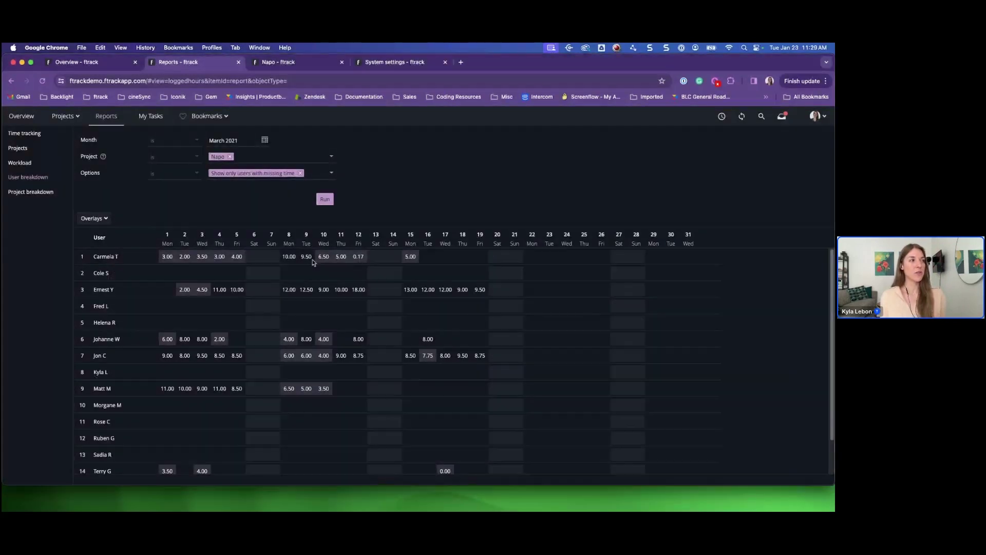
- Open the Project breakdown report for March 2021 and check the available resources, leaving that filter empty
{"action": "left_click", "coordinate": [23, 191]}
{"action": "left_click", "coordinate": [255, 145]}
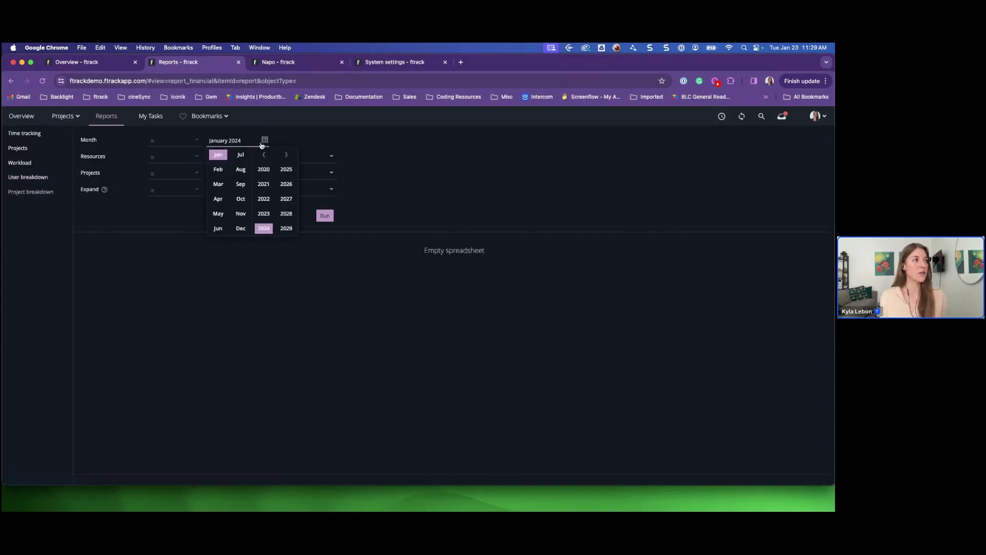
{"action": "left_click", "coordinate": [263, 183]}
{"action": "left_click", "coordinate": [226, 184]}
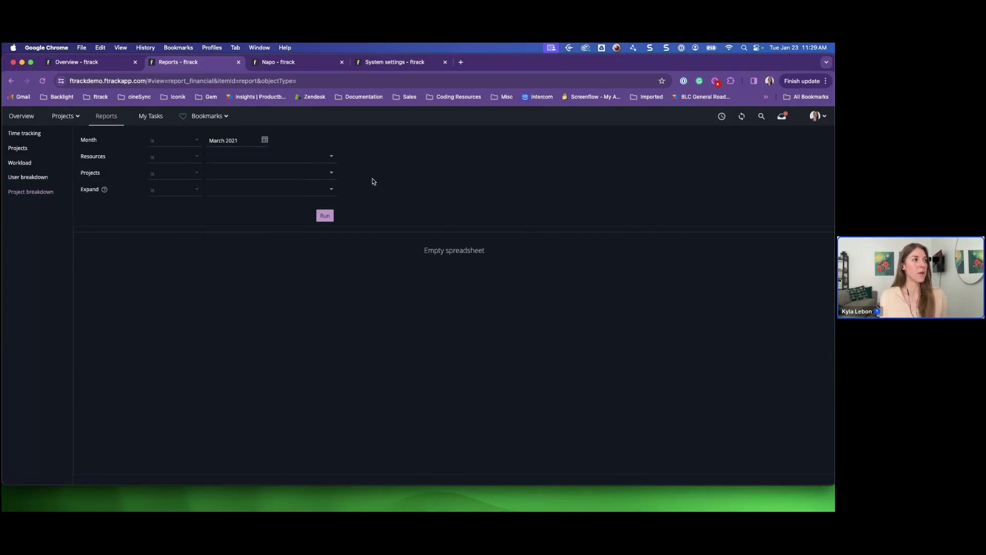
{"action": "left_click", "coordinate": [331, 157]}
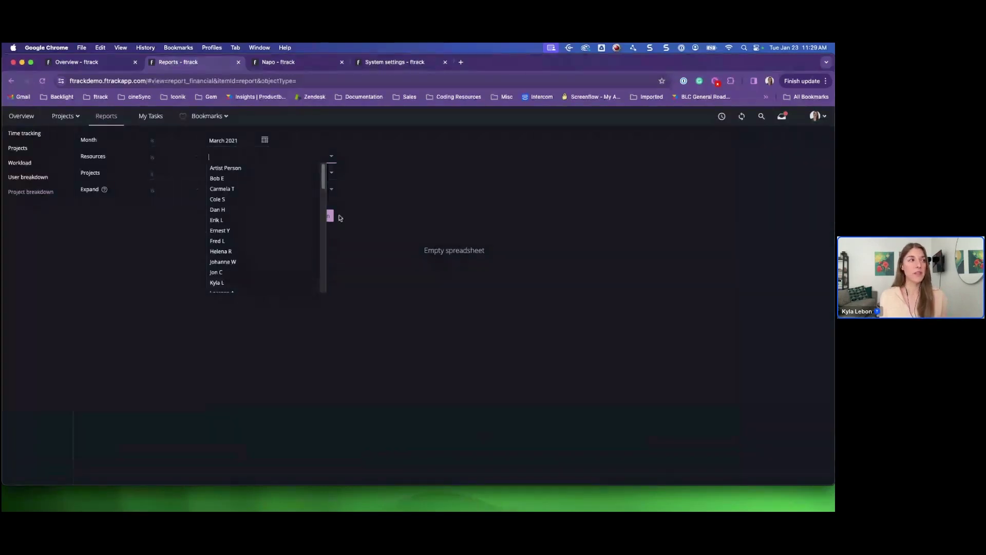
{"action": "left_click", "coordinate": [392, 187]}
- Set the Project breakdown's projects to Napo and Spring, and run the report
{"action": "left_click", "coordinate": [330, 174]}
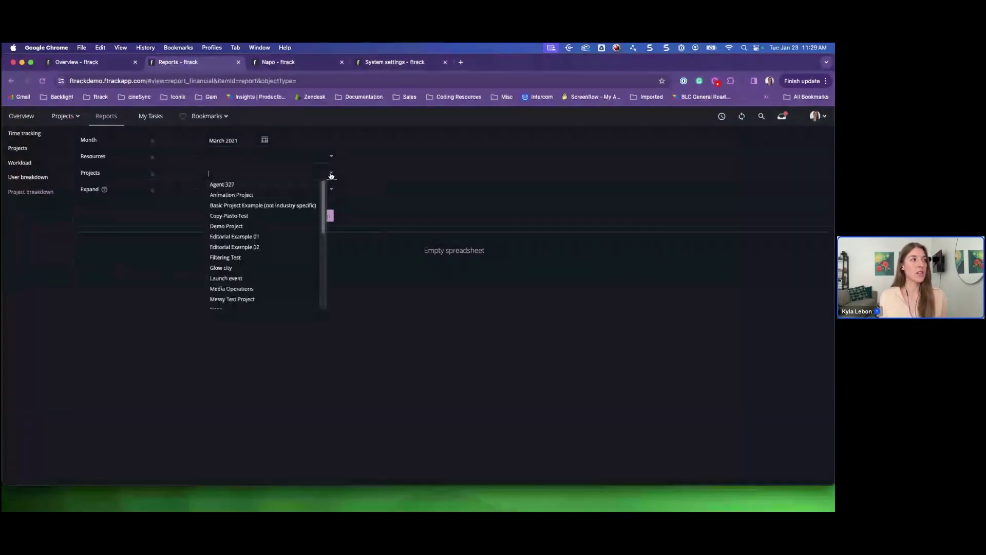
{"action": "scroll", "coordinate": [236, 264], "scroll_direction": "down", "scroll_amount": 1}
{"action": "left_click", "coordinate": [220, 281]}
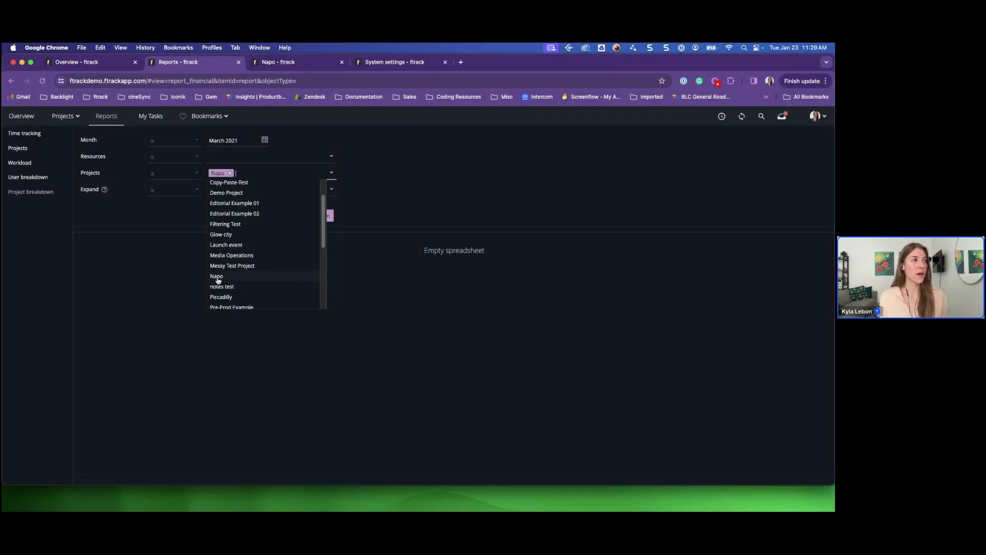
{"action": "left_click", "coordinate": [433, 199]}
{"action": "left_click", "coordinate": [329, 175]}
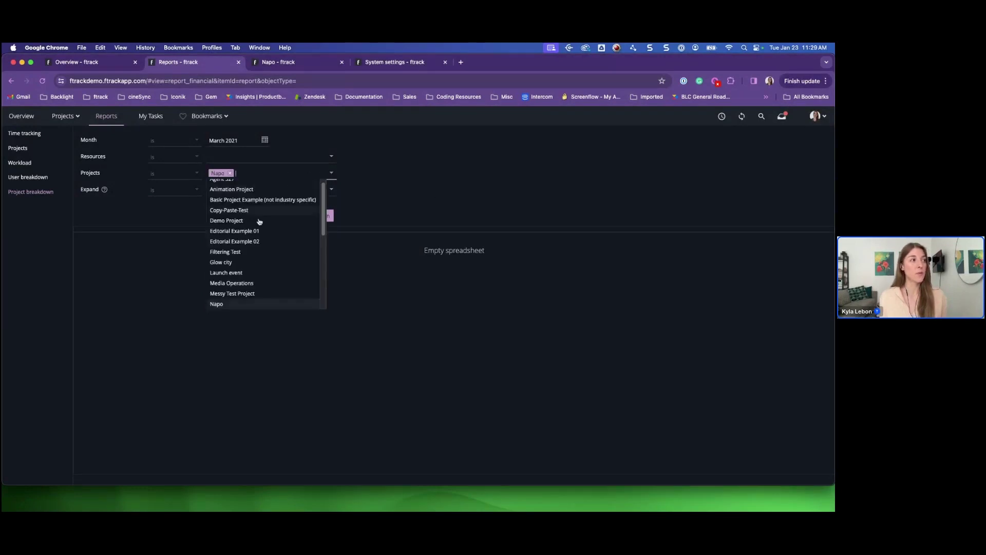
{"action": "scroll", "coordinate": [258, 226], "scroll_direction": "down", "scroll_amount": 5}
{"action": "left_click", "coordinate": [218, 257]}
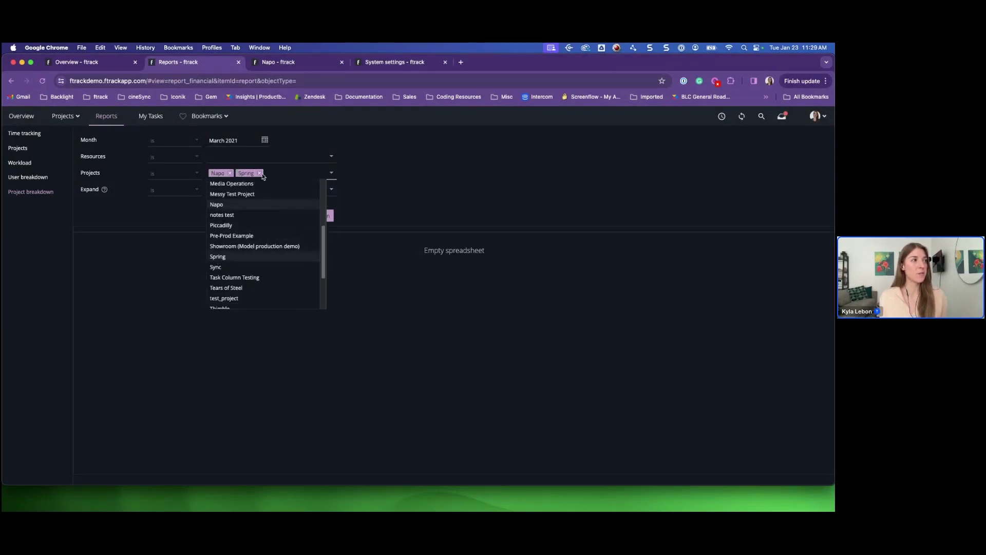
{"action": "left_click", "coordinate": [389, 183]}
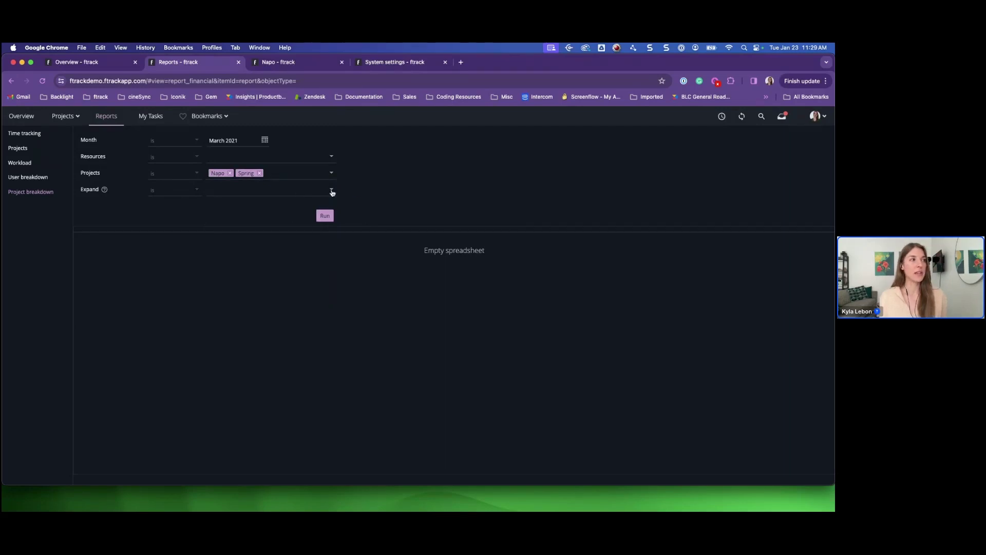
{"action": "left_click", "coordinate": [325, 216]}
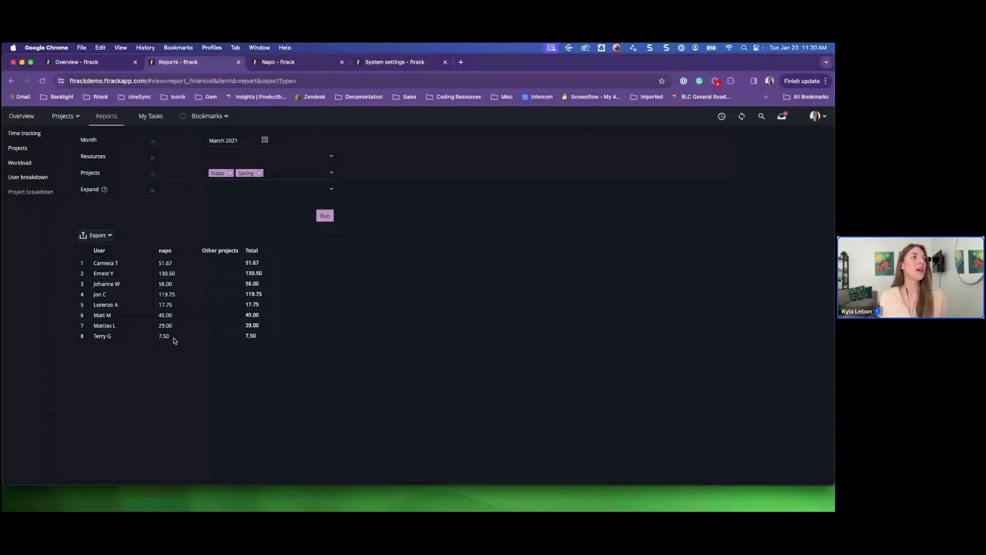
- Expand Napo in the Project breakdown, run the report, and check its available export formats
{"action": "left_click", "coordinate": [331, 193]}
{"action": "left_click", "coordinate": [223, 205]}
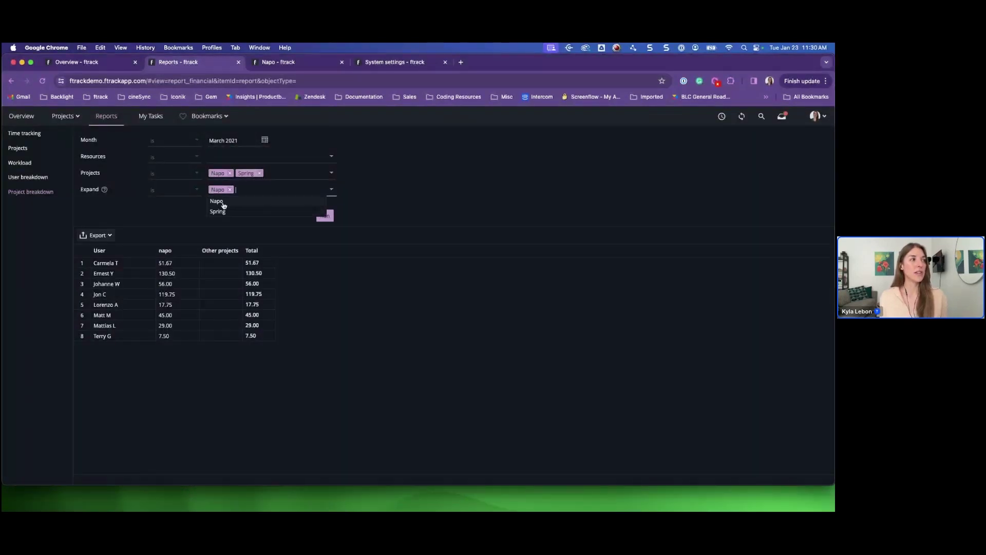
{"action": "left_click", "coordinate": [324, 216]}
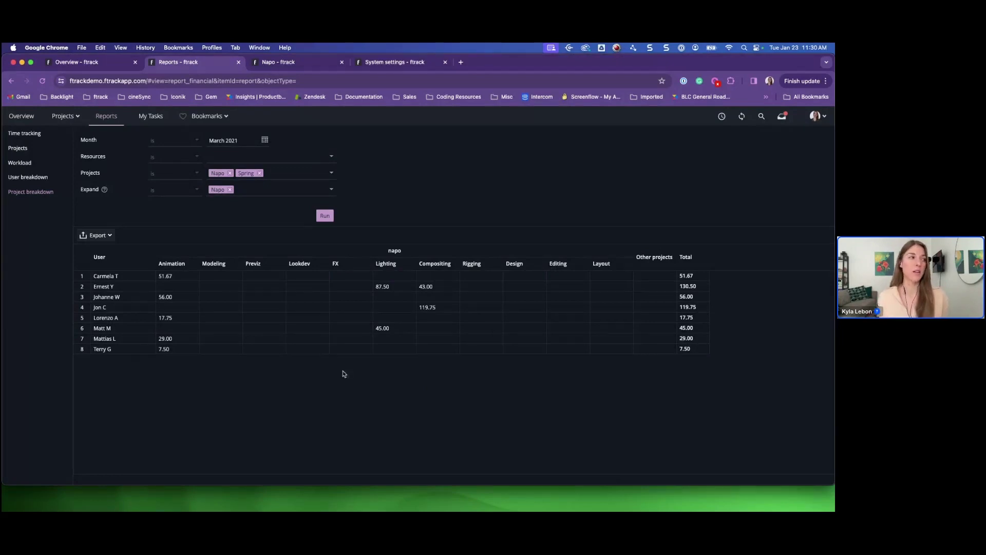
{"action": "left_click", "coordinate": [96, 234]}
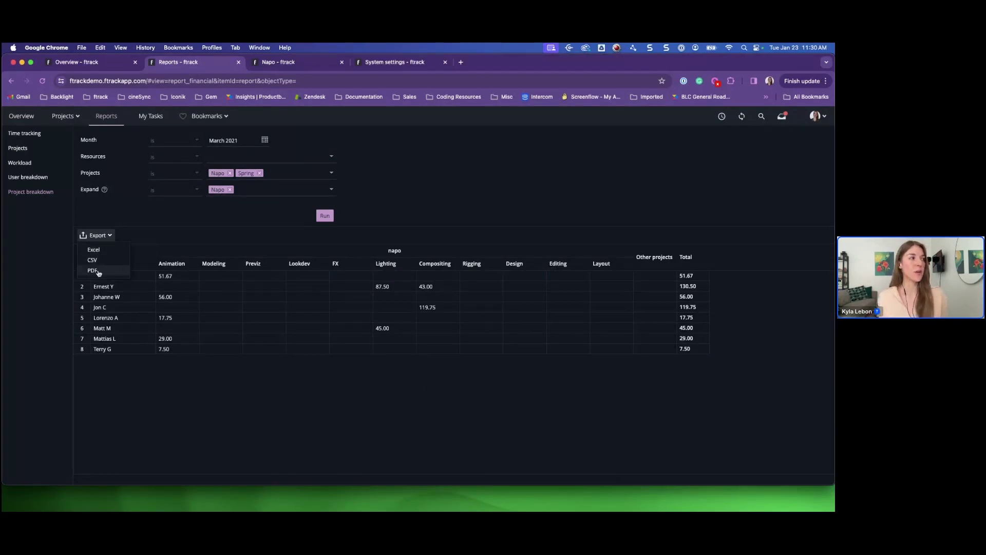
{"action": "left_click", "coordinate": [144, 240]}
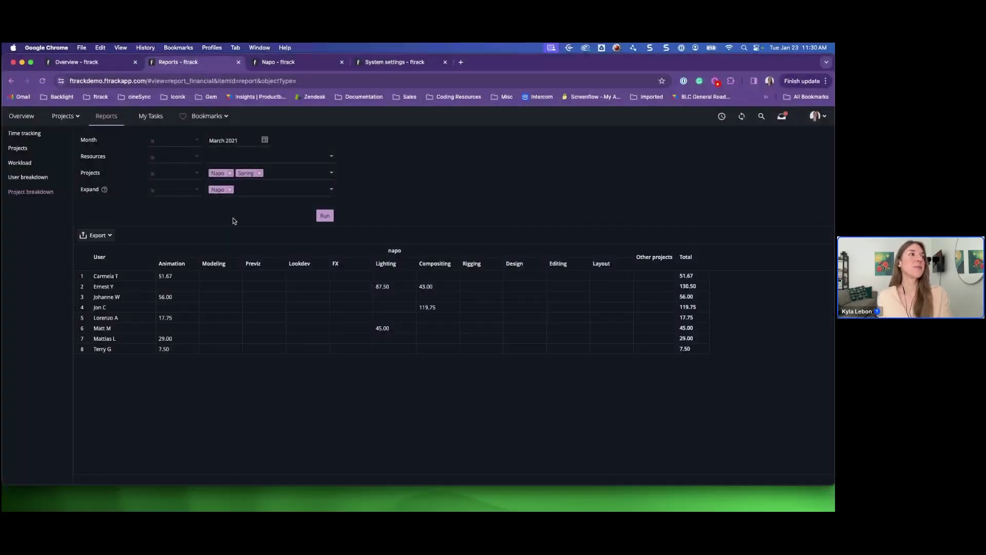
{"action": "key", "text": "ctrl+Right"}
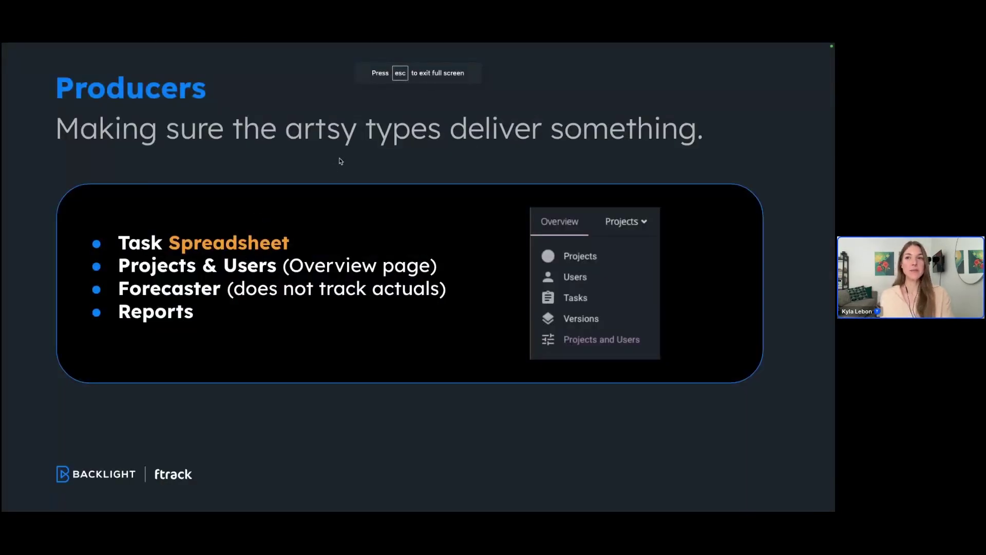
{"action": "key", "text": "Right"}
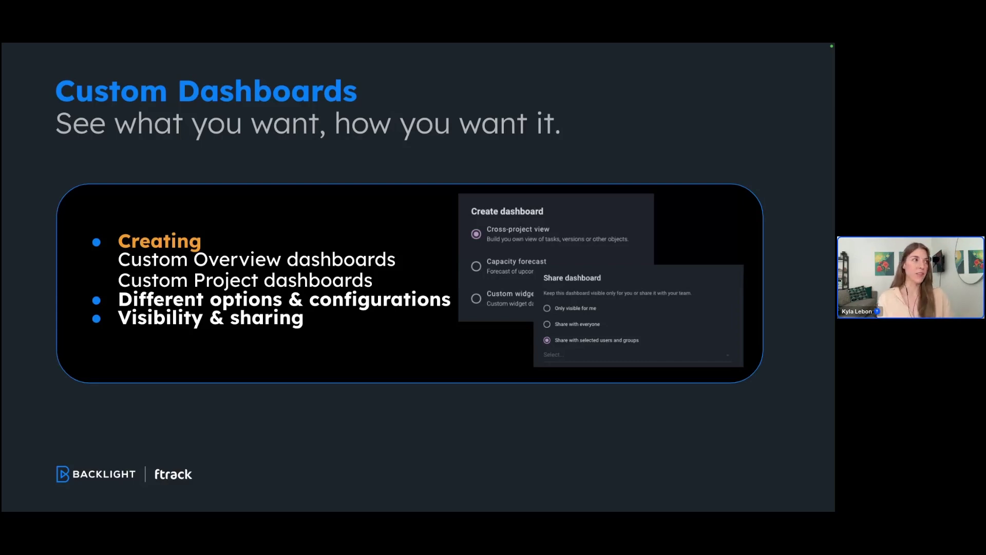
{"action": "key", "text": "ctrl+Left"}
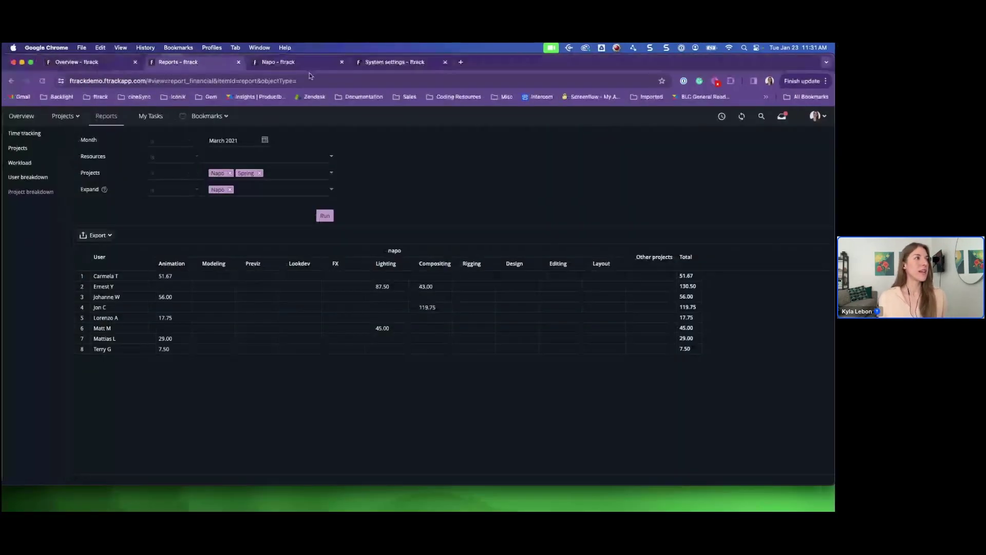
- Open the Napo project's [ANIMATION] Progress dashboard and look through its widgets
{"action": "left_click", "coordinate": [305, 63]}
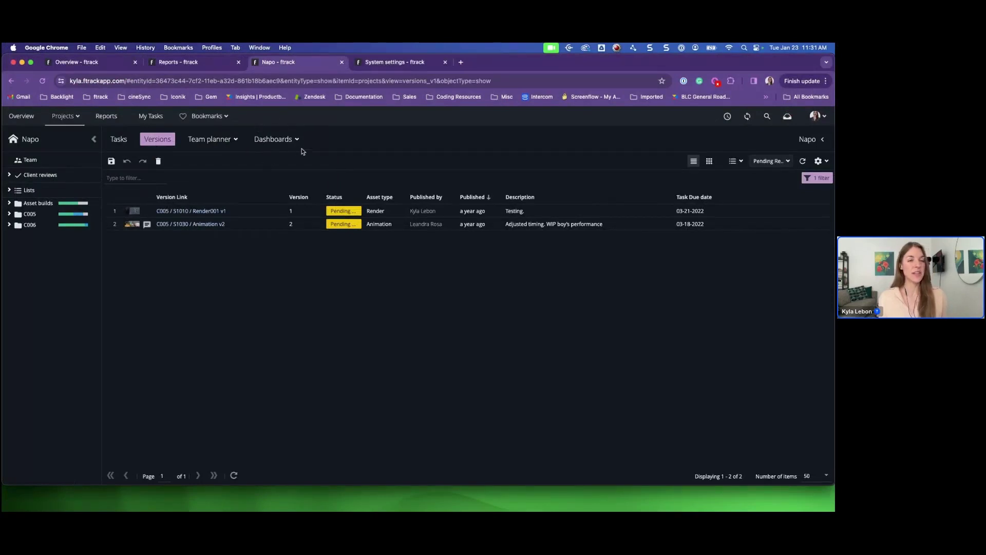
{"action": "left_click", "coordinate": [298, 140]}
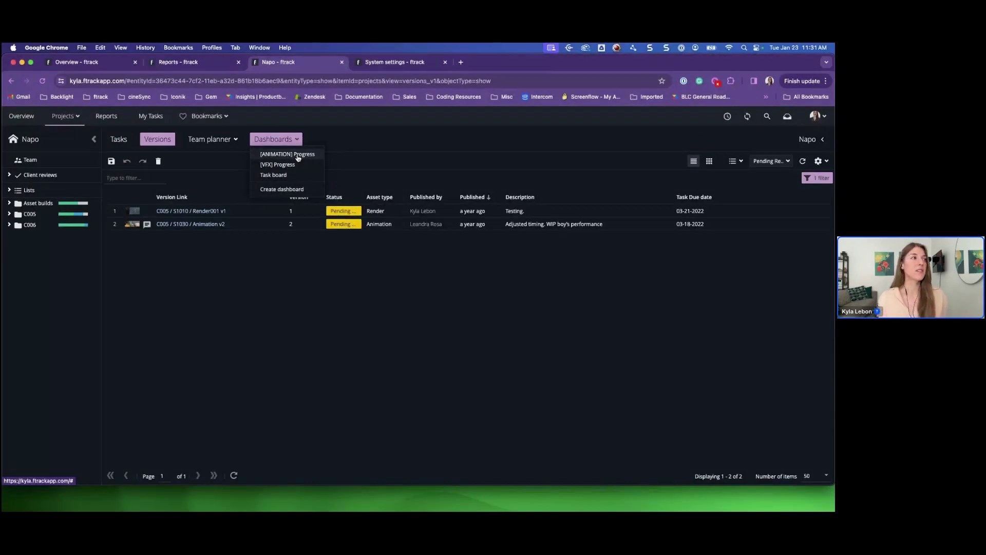
{"action": "left_click", "coordinate": [298, 155]}
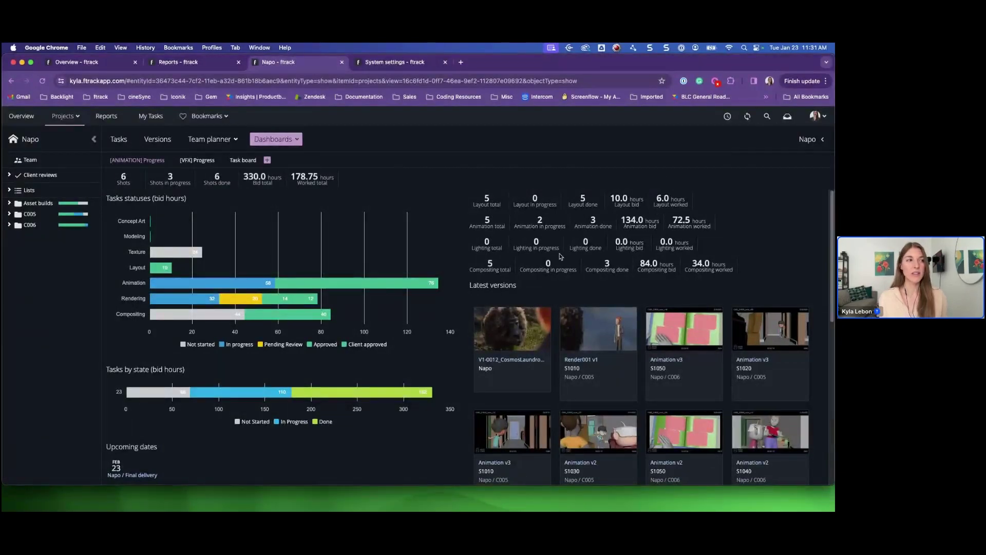
{"action": "scroll", "coordinate": [556, 257], "scroll_direction": "down", "scroll_amount": 3}
{"action": "scroll", "coordinate": [635, 250], "scroll_direction": "up", "scroll_amount": 3}
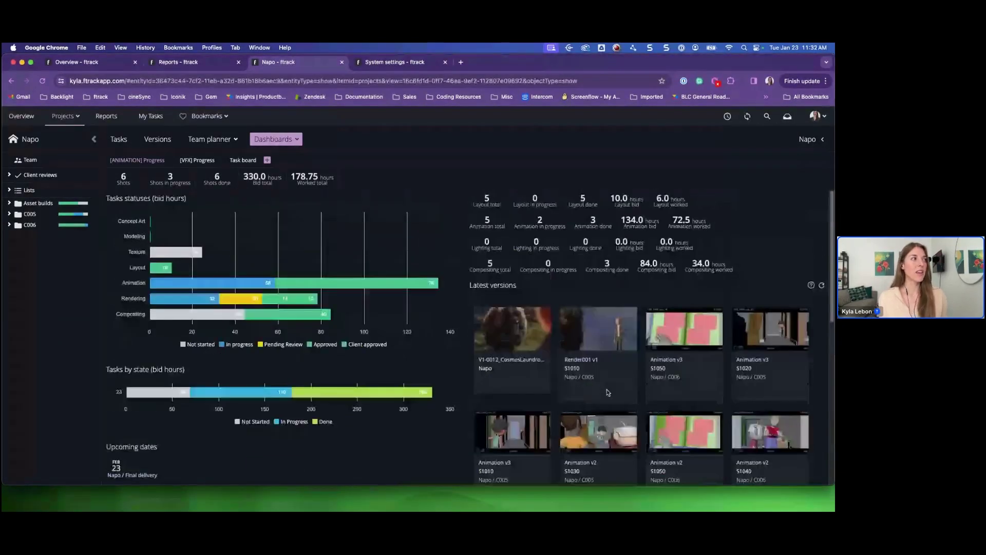
- Open Napo's [VFX] Progress dashboard and review its task status charts, upcoming dates and latest versions
{"action": "left_click", "coordinate": [198, 161]}
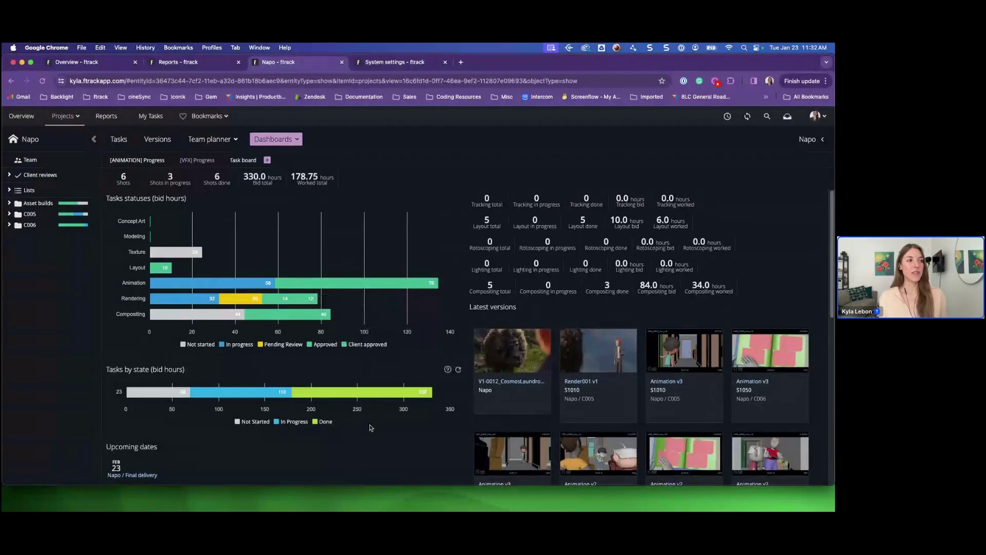
{"action": "scroll", "coordinate": [378, 403], "scroll_direction": "down", "scroll_amount": 2}
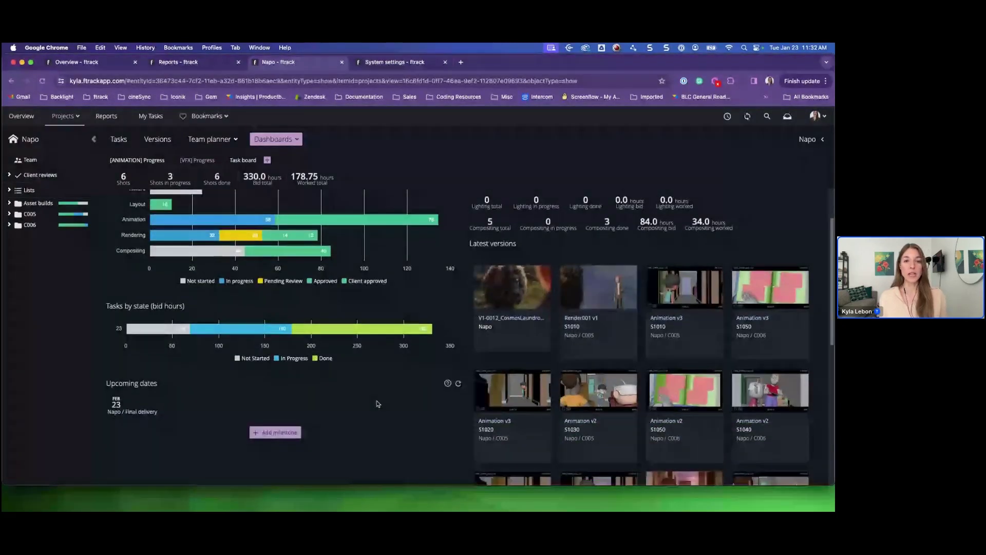
{"action": "scroll", "coordinate": [379, 403], "scroll_direction": "up", "scroll_amount": 2}
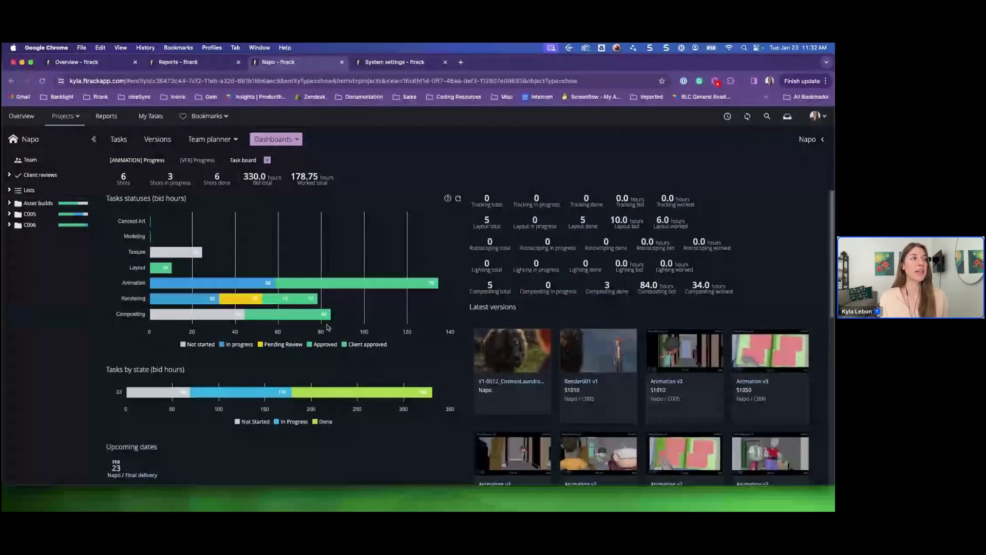
- On Napo's Task board, move the S1010 Animation task to Pending Review and check the In Progress column's type filter options
{"action": "left_click", "coordinate": [243, 161]}
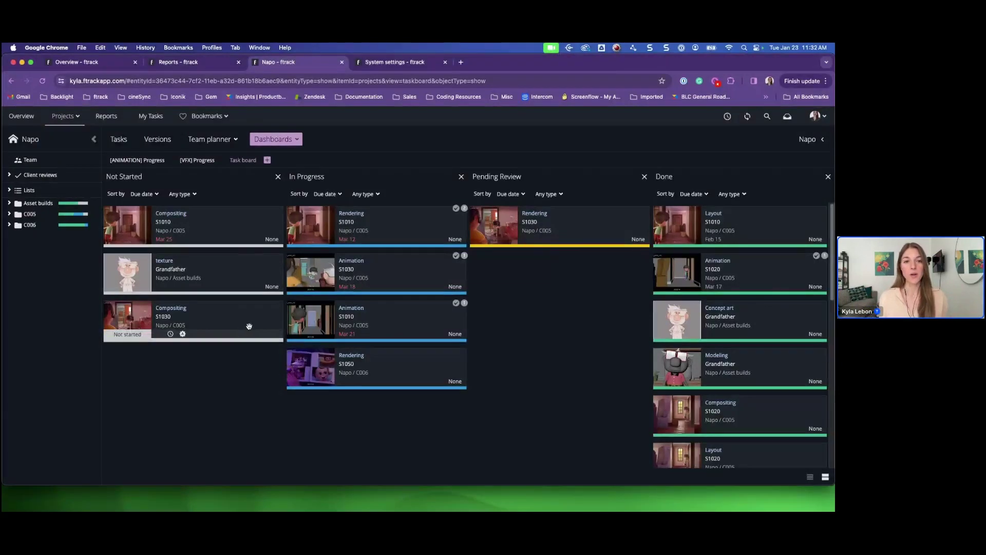
{"action": "left_click_drag", "start_coordinate": [377, 320], "coordinate": [565, 294]}
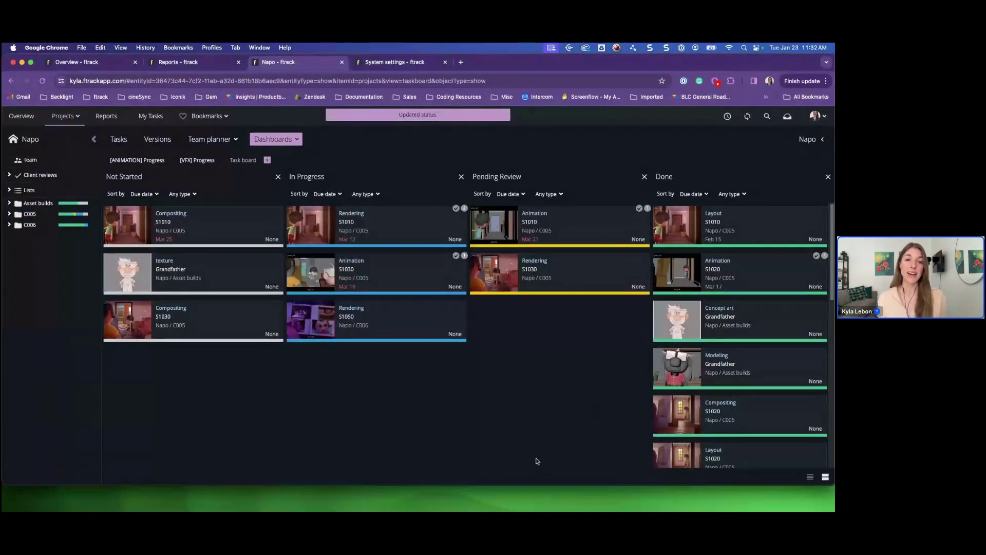
{"action": "left_click", "coordinate": [366, 195]}
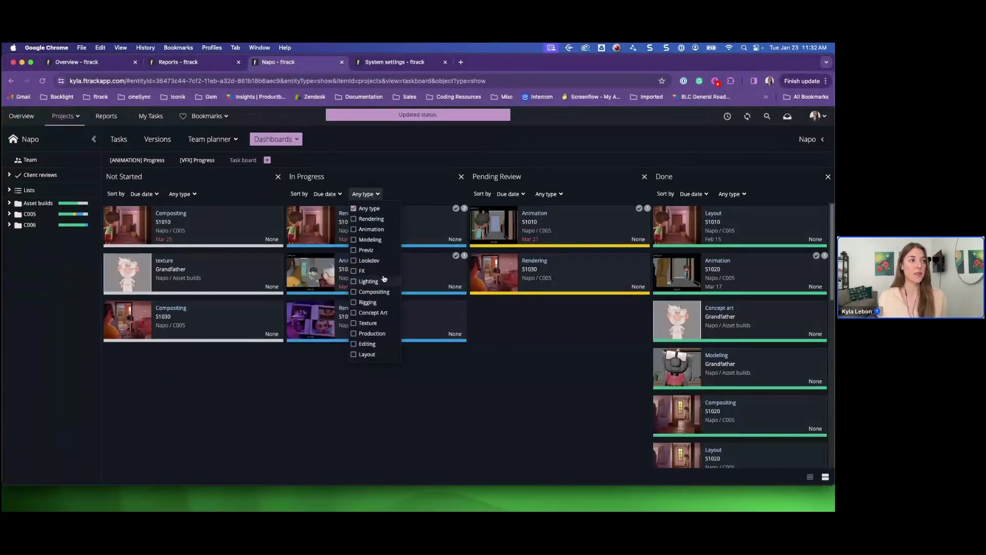
{"action": "left_click", "coordinate": [395, 458]}
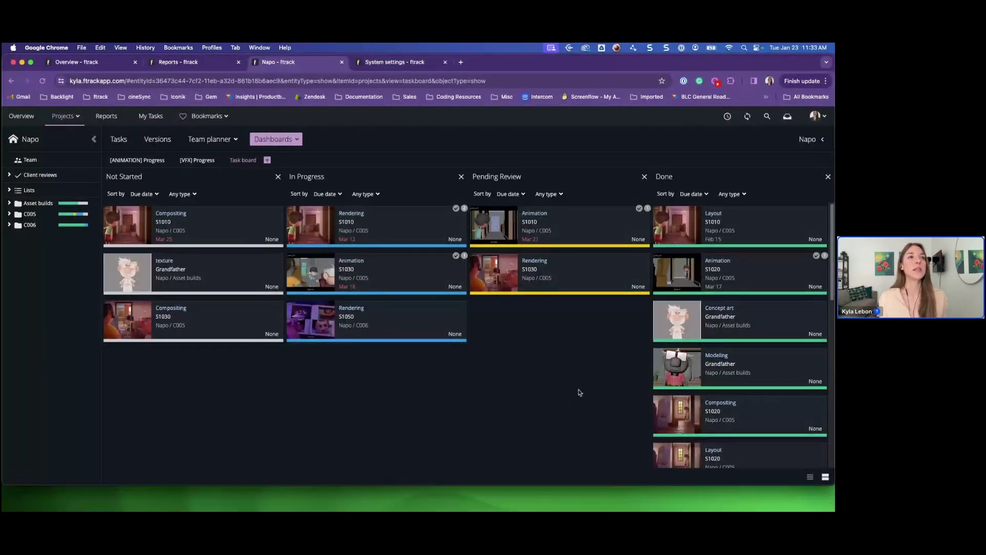
- Open the Projects task board columns for editing in the system settings and compare their status mapping with Napo's Task board
{"action": "left_click", "coordinate": [816, 116]}
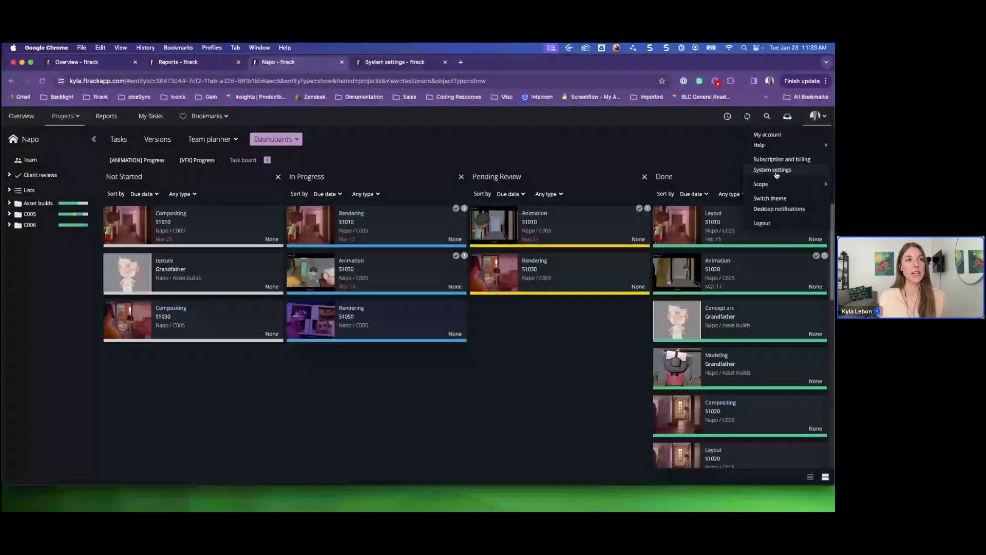
{"action": "left_click", "coordinate": [408, 68]}
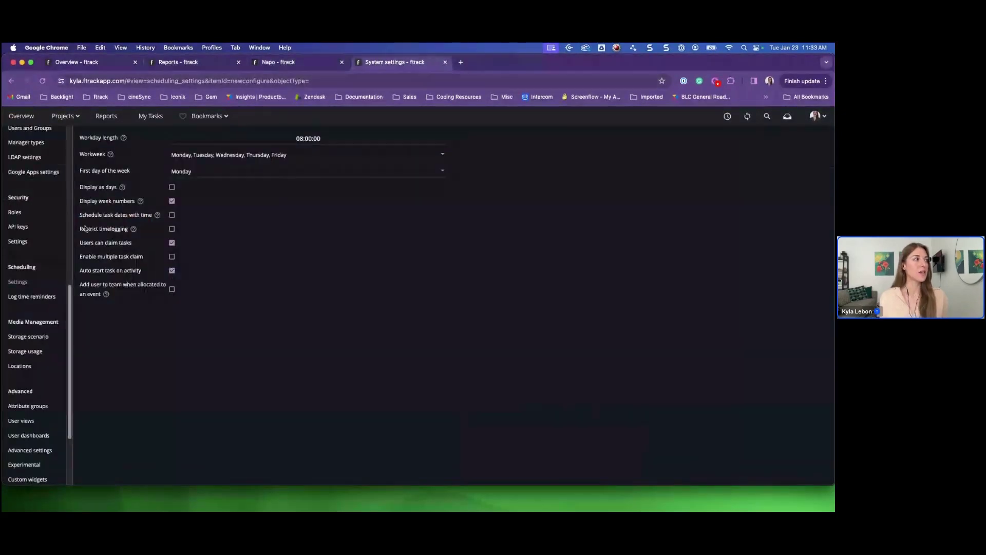
{"action": "scroll", "coordinate": [36, 297], "scroll_direction": "up", "scroll_amount": 5}
{"action": "scroll", "coordinate": [36, 297], "scroll_direction": "up", "scroll_amount": 3}
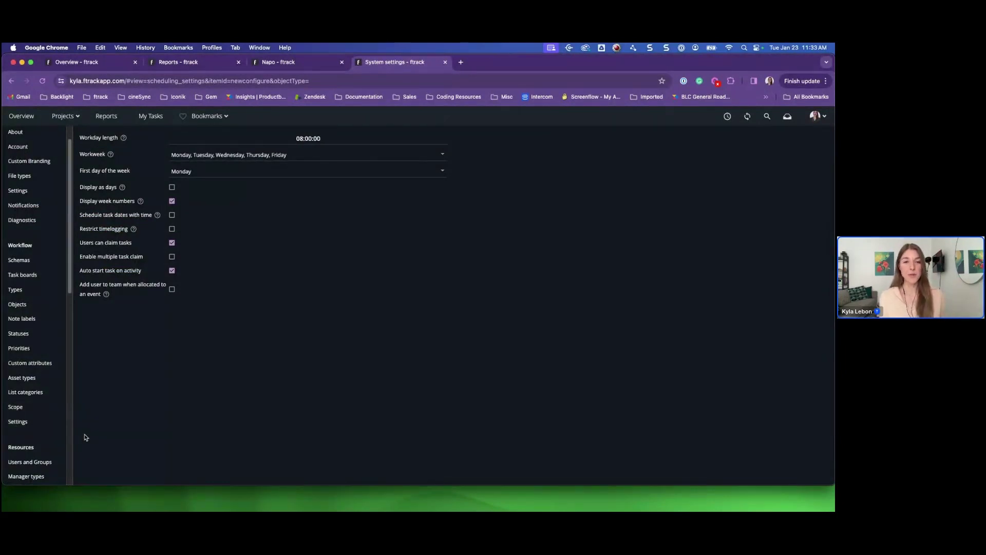
{"action": "left_click", "coordinate": [22, 276]}
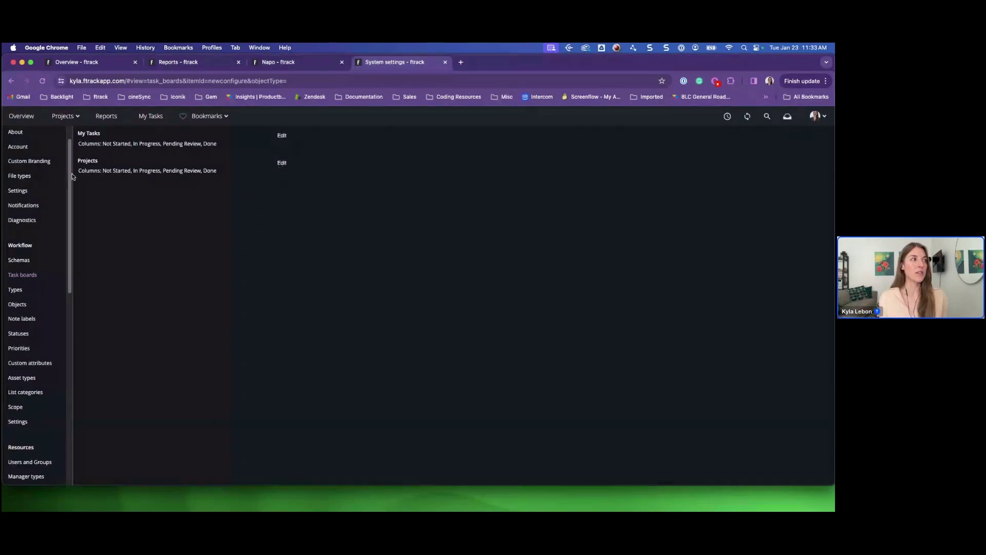
{"action": "left_click", "coordinate": [282, 163]}
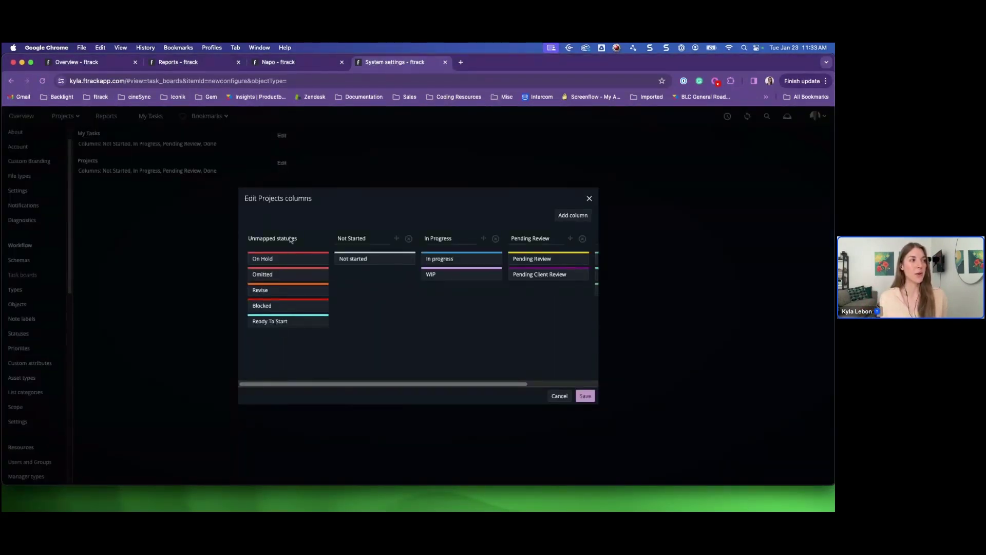
{"action": "left_click_drag", "start_coordinate": [319, 384], "coordinate": [404, 387]}
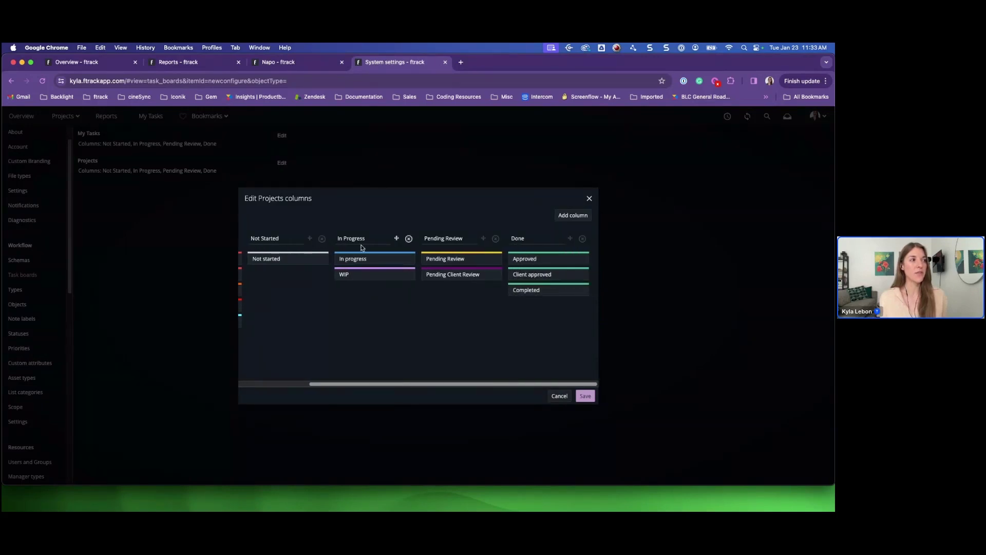
{"action": "left_click", "coordinate": [288, 62]}
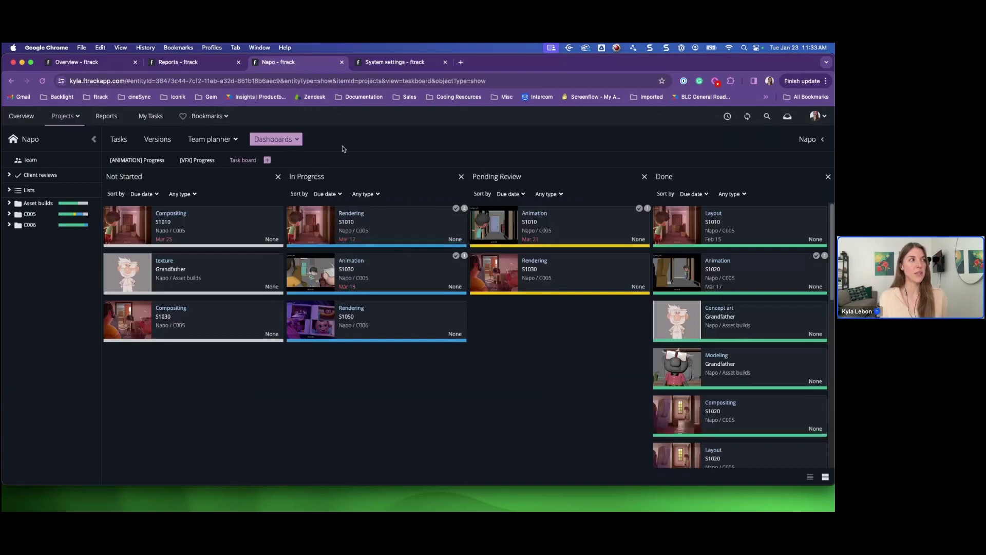
{"action": "left_click", "coordinate": [406, 62]}
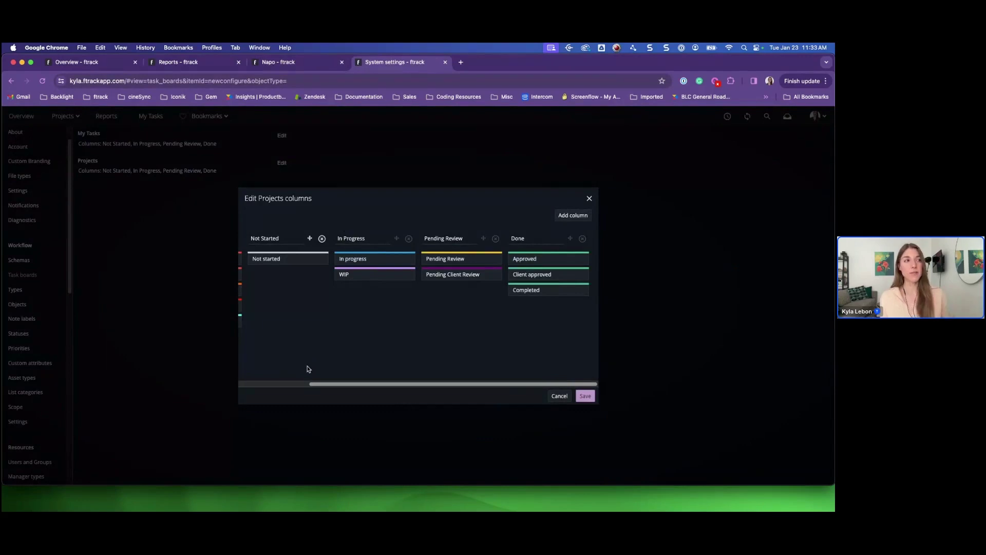
- Add a column named Revise to the Projects task board and place it between In Progress and Pending Review
{"action": "left_click", "coordinate": [576, 215]}
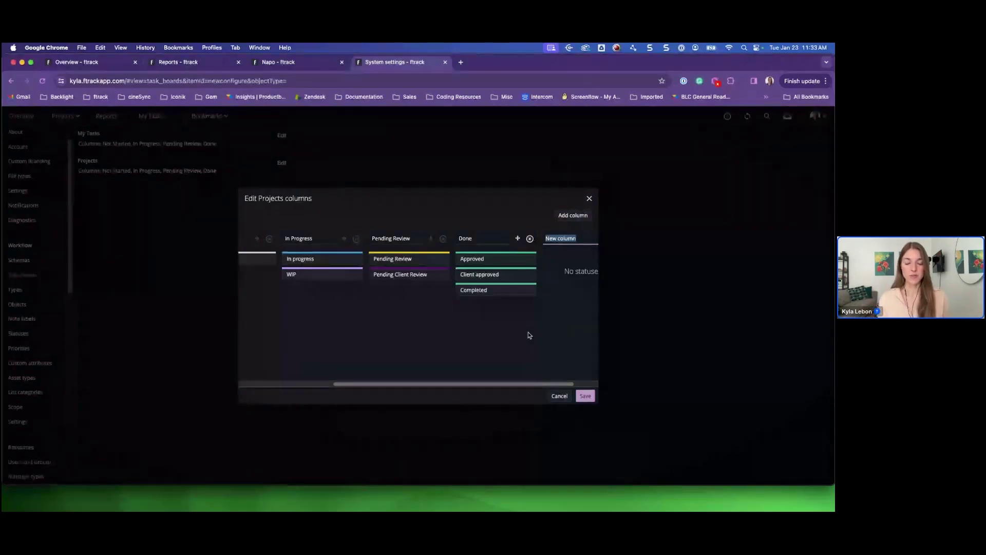
{"action": "type", "text": "Revise"}
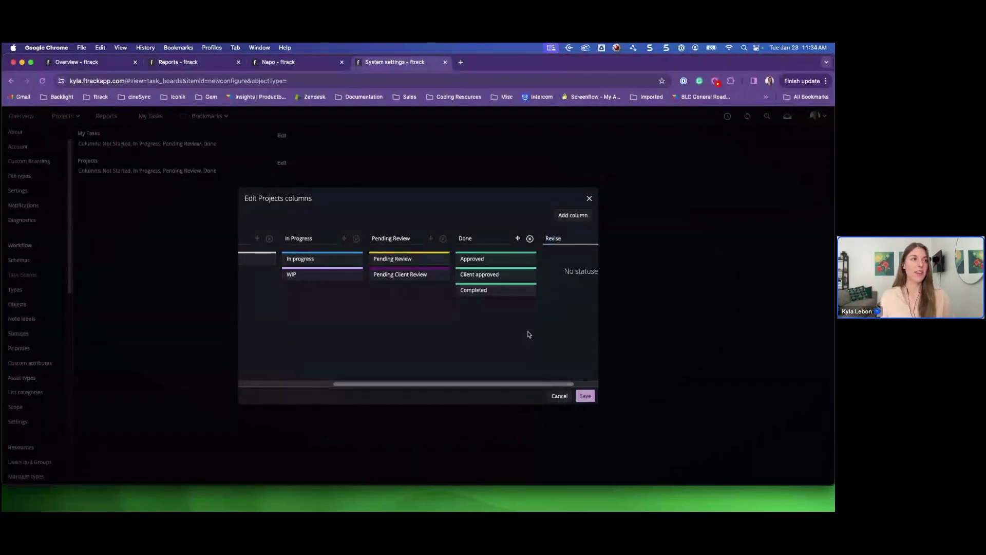
{"action": "left_click_drag", "start_coordinate": [481, 388], "coordinate": [503, 388]}
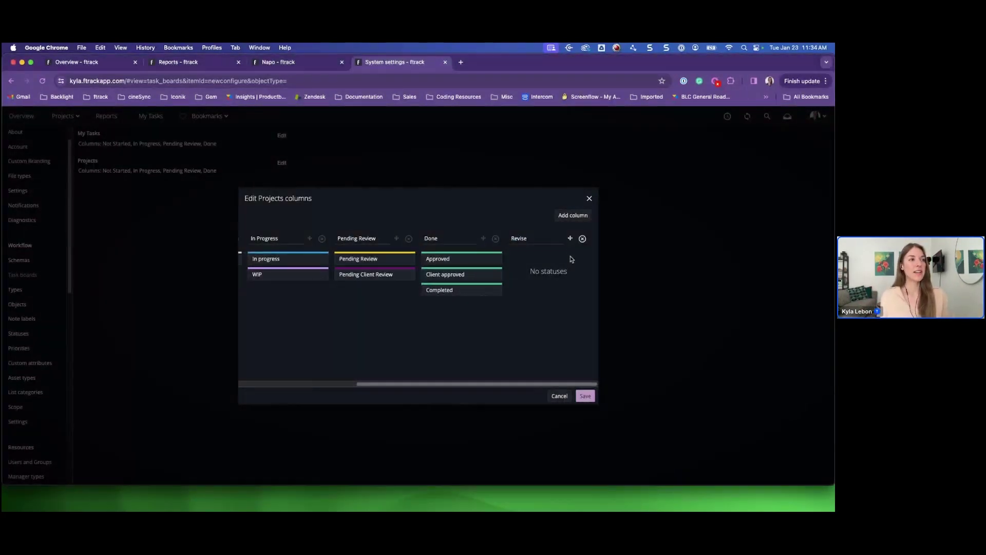
{"action": "left_click_drag", "start_coordinate": [570, 240], "coordinate": [372, 240]}
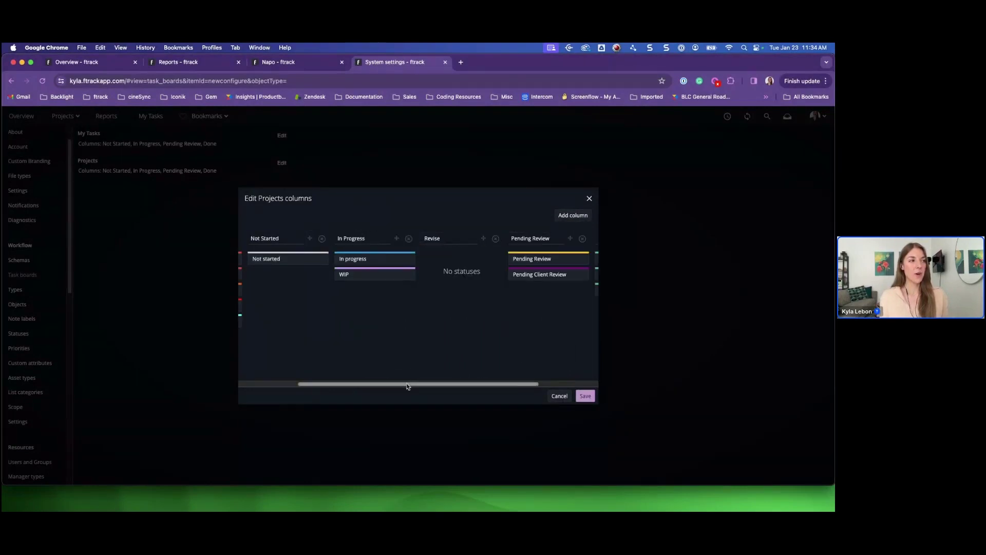
- Map the Revise status to the Revise column and Ready To Start to Not Started, and save the columns
{"action": "left_click_drag", "start_coordinate": [407, 386], "coordinate": [337, 387]}
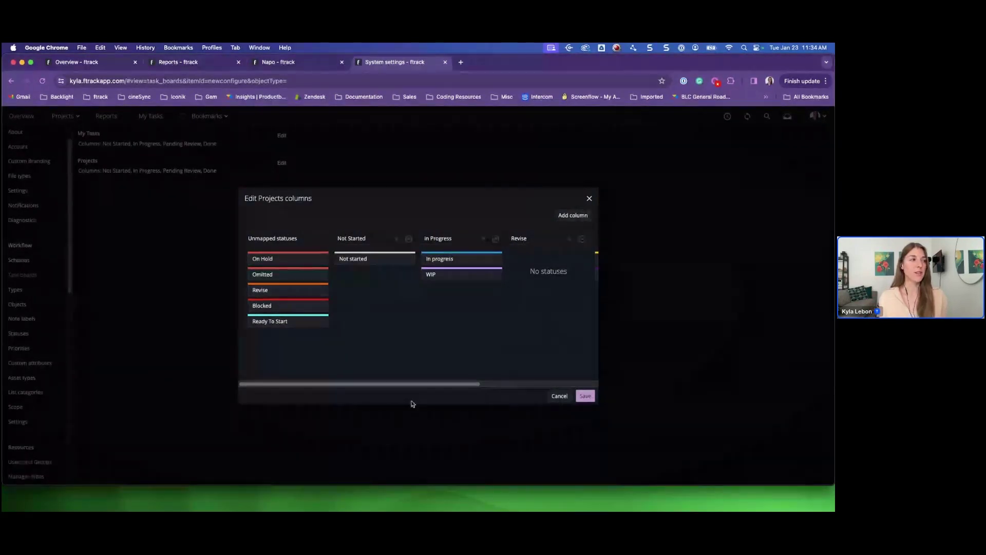
{"action": "left_click_drag", "start_coordinate": [267, 290], "coordinate": [518, 263]}
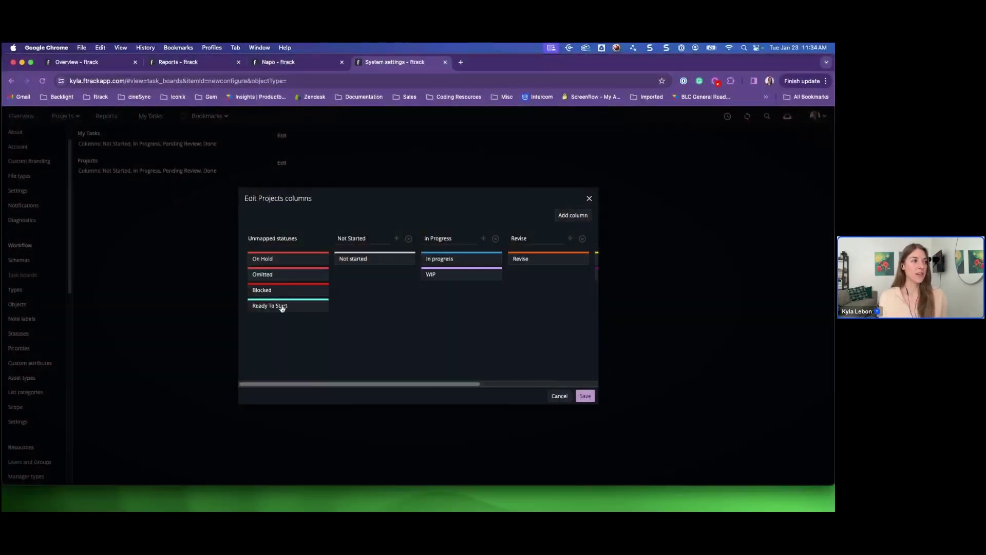
{"action": "left_click_drag", "start_coordinate": [276, 306], "coordinate": [363, 286]}
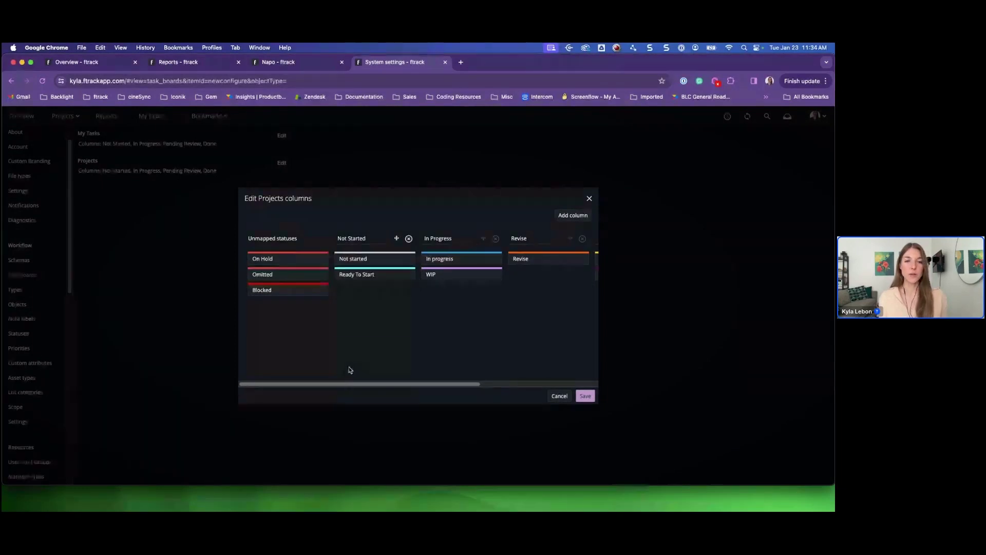
{"action": "left_click", "coordinate": [584, 397]}
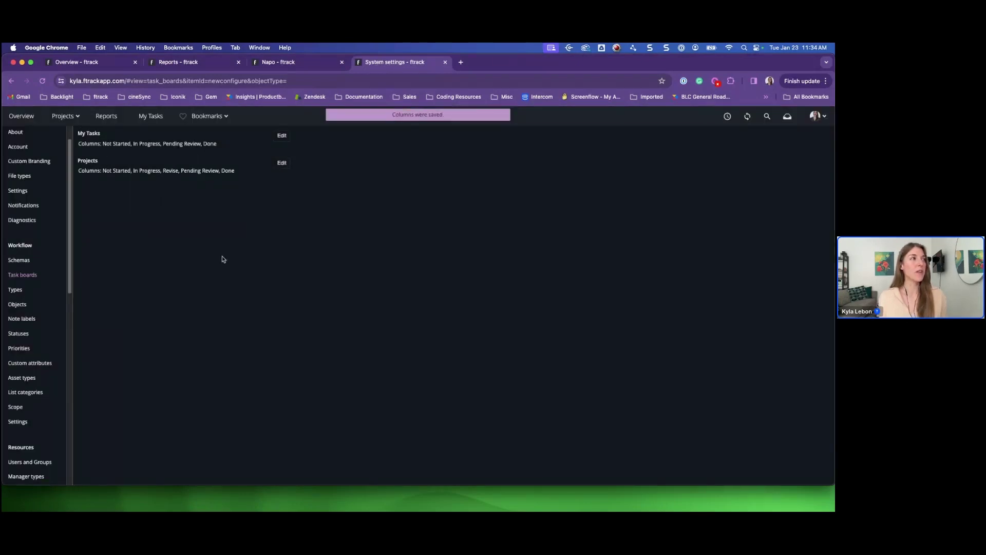
- Return to Napo's Task board and reload it to check the updated column layout
{"action": "left_click", "coordinate": [295, 63]}
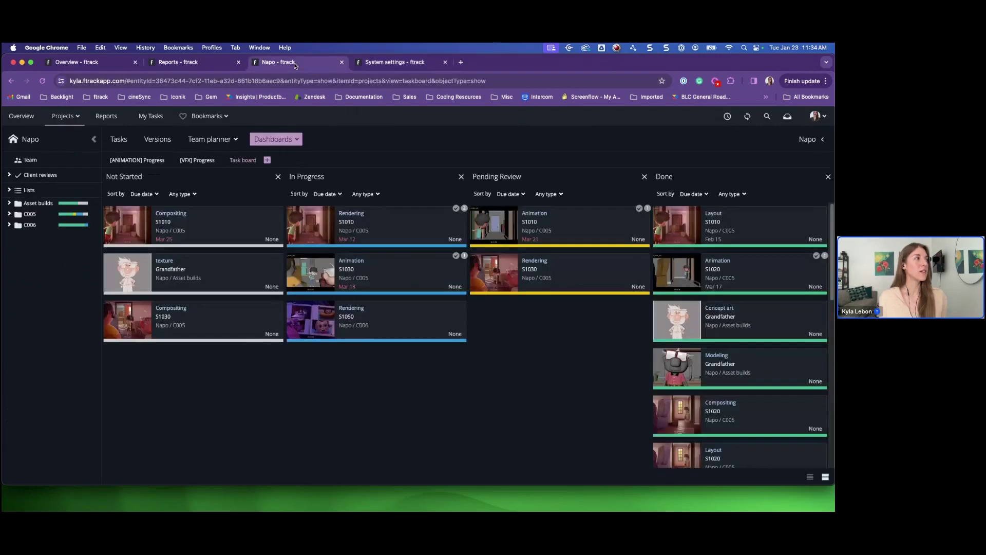
{"action": "left_click", "coordinate": [42, 81]}
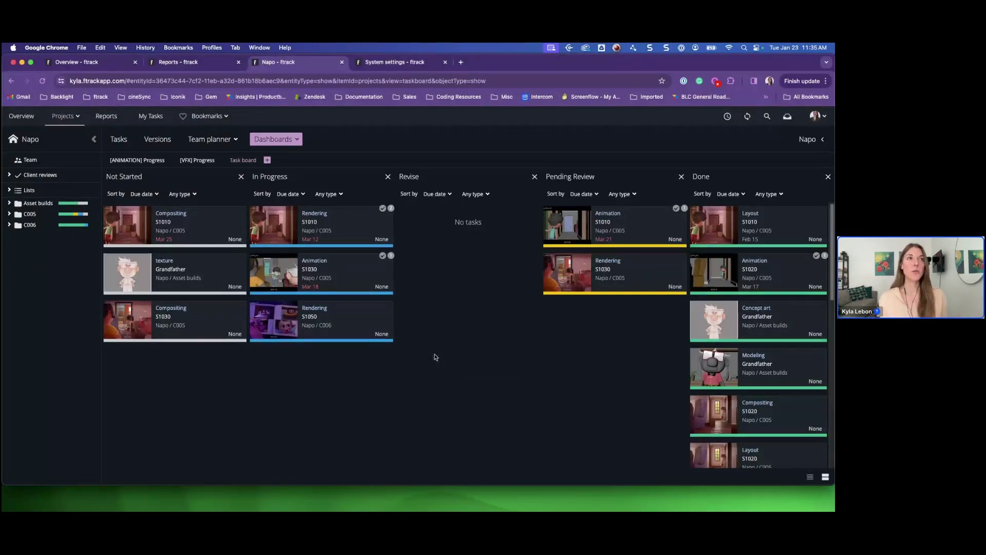
- Create a new Napo dashboard named Test with the two-column layout
{"action": "left_click", "coordinate": [267, 161]}
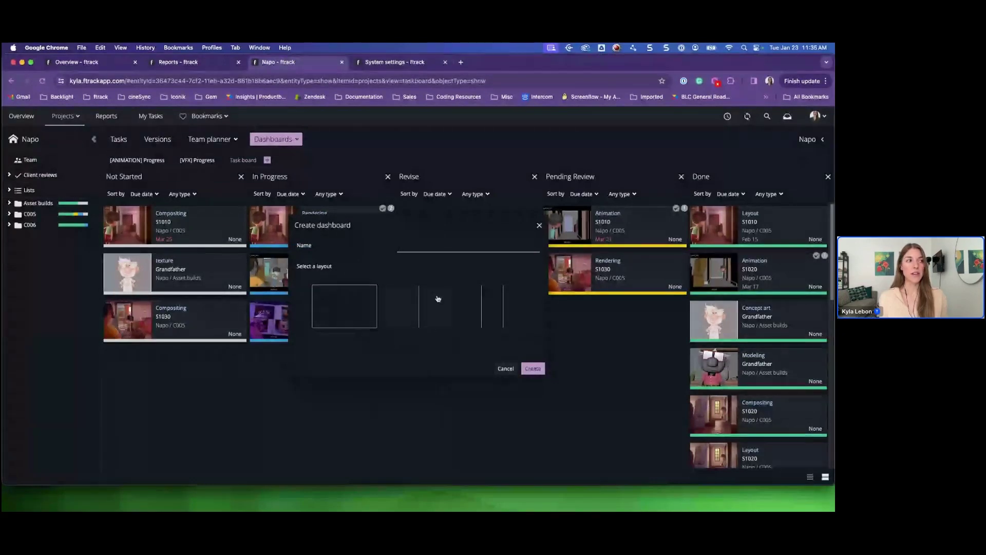
{"action": "left_click", "coordinate": [427, 317]}
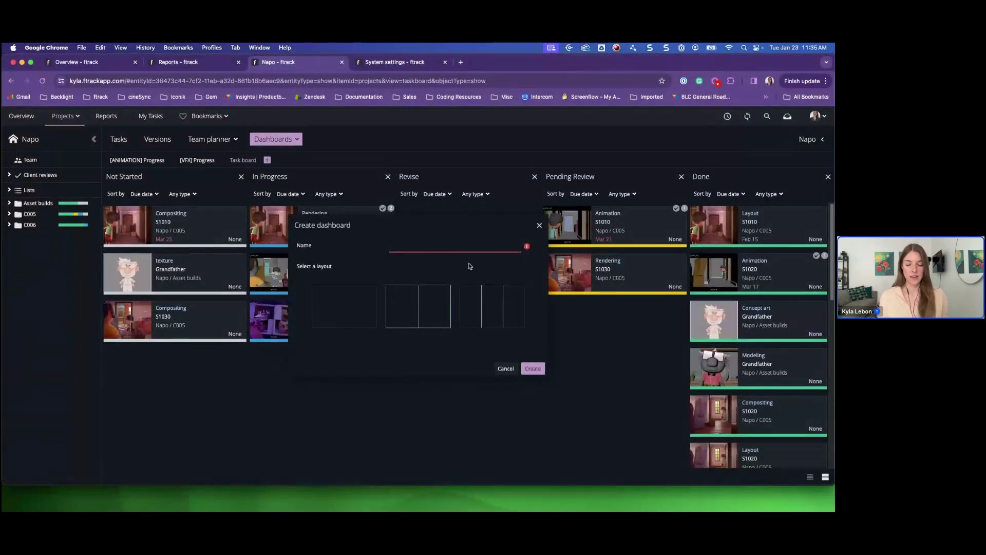
{"action": "type", "text": "Test"}
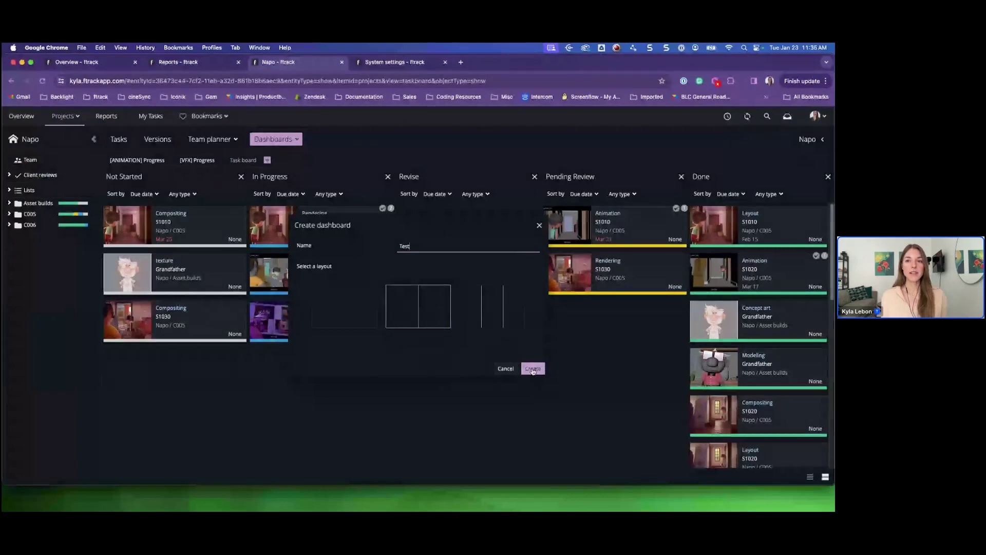
{"action": "left_click", "coordinate": [533, 369]}
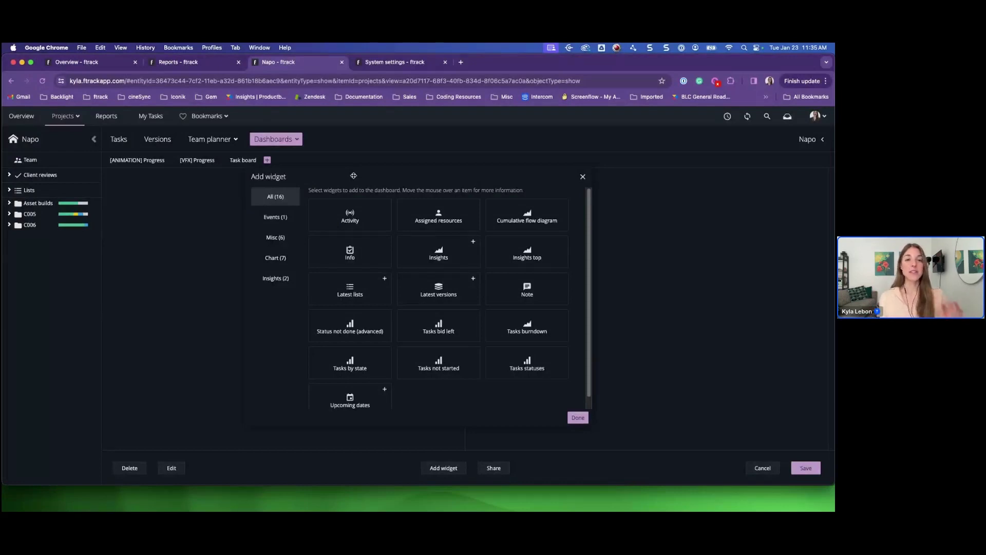
- Add the Tasks statuses, Status not done (advanced) and Tasks not started widgets to the Test dashboard
{"action": "mouse_move", "coordinate": [355, 221]}
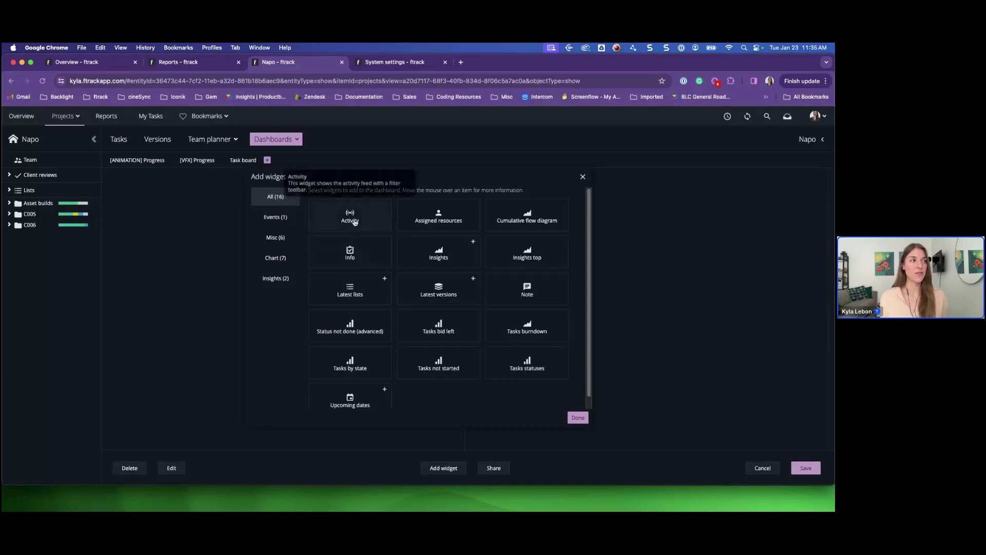
{"action": "mouse_move", "coordinate": [426, 223]}
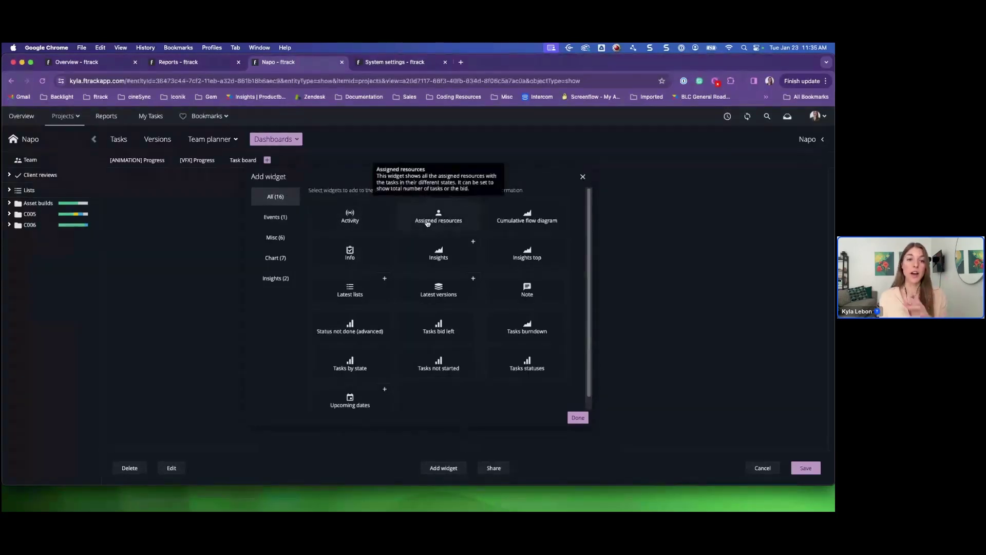
{"action": "mouse_move", "coordinate": [498, 221]}
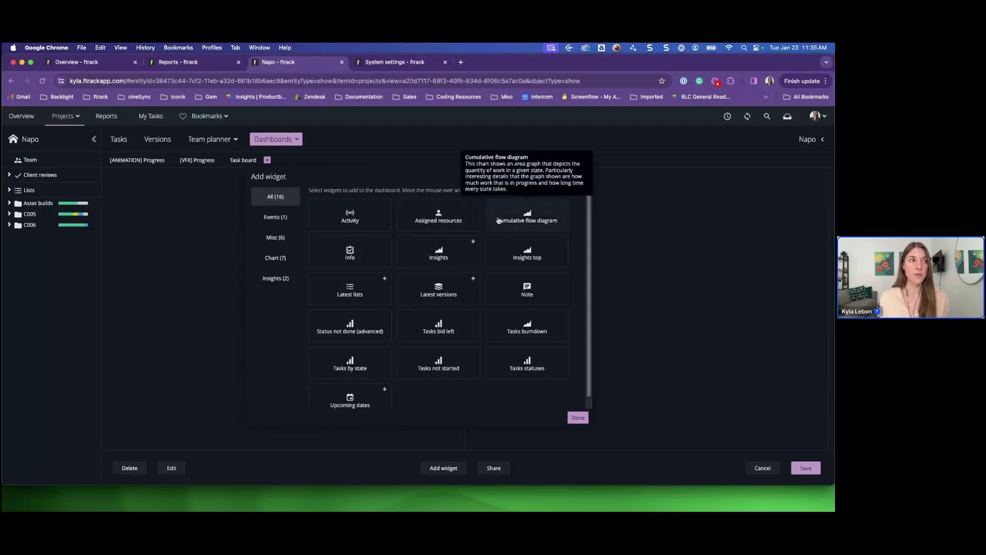
{"action": "mouse_move", "coordinate": [523, 263]}
{"action": "mouse_move", "coordinate": [452, 251]}
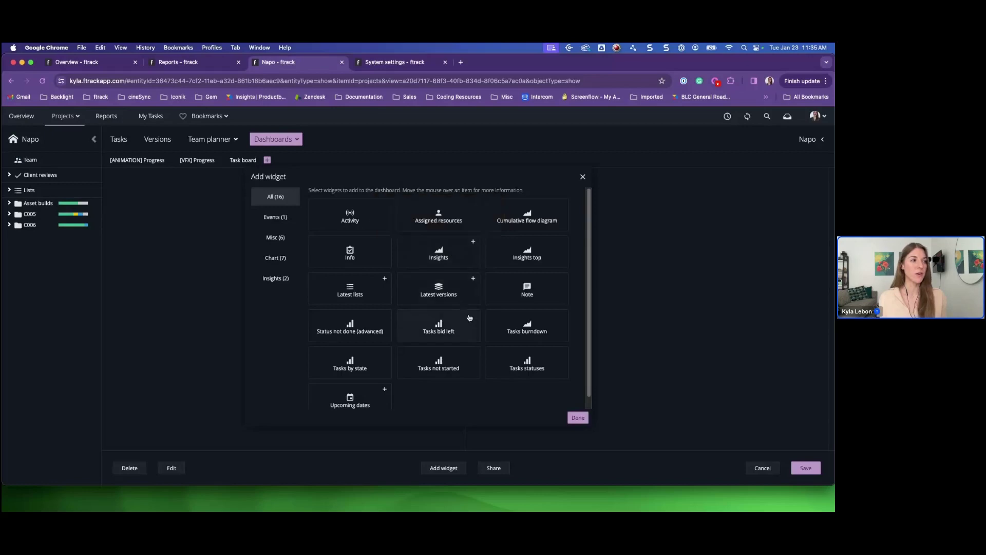
{"action": "left_click", "coordinate": [529, 371]}
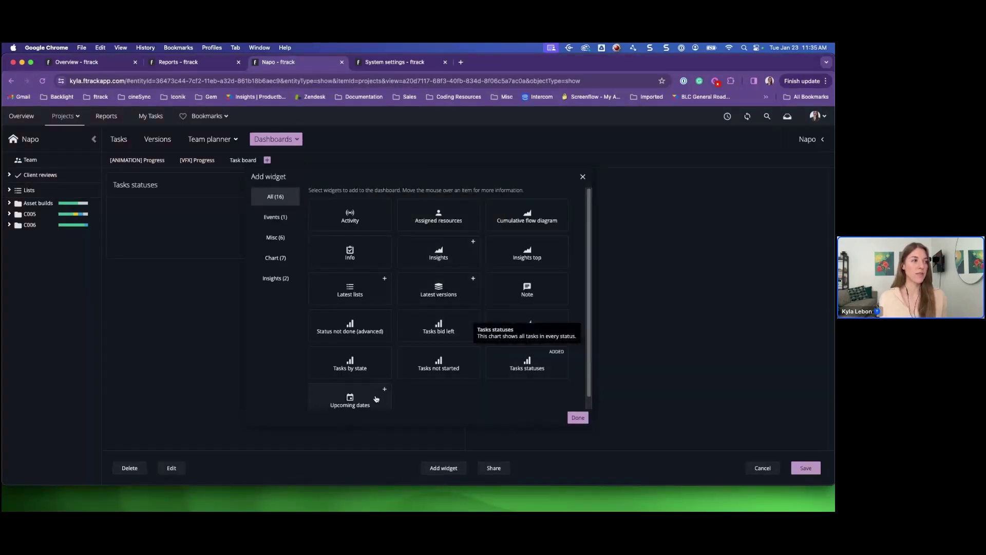
{"action": "left_click", "coordinate": [343, 332]}
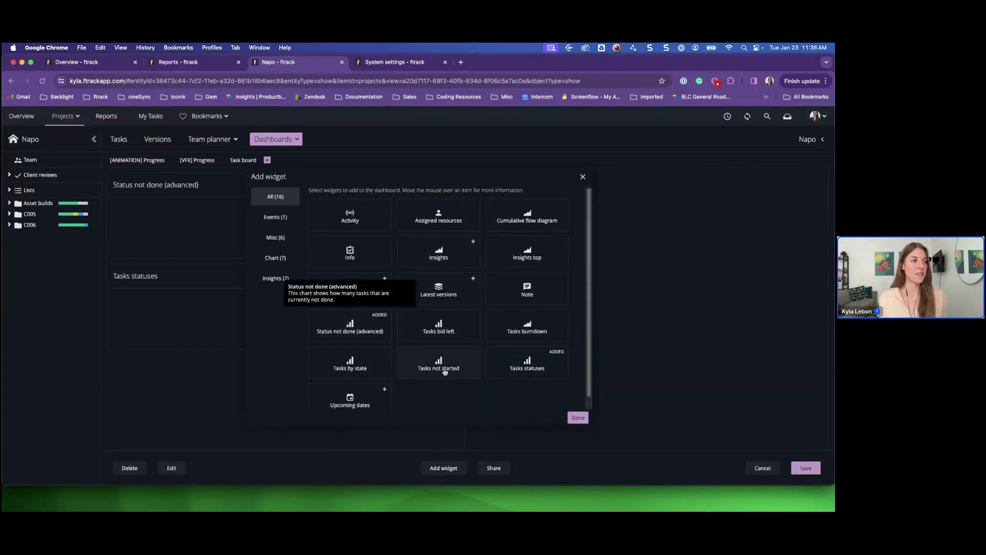
{"action": "left_click", "coordinate": [439, 360]}
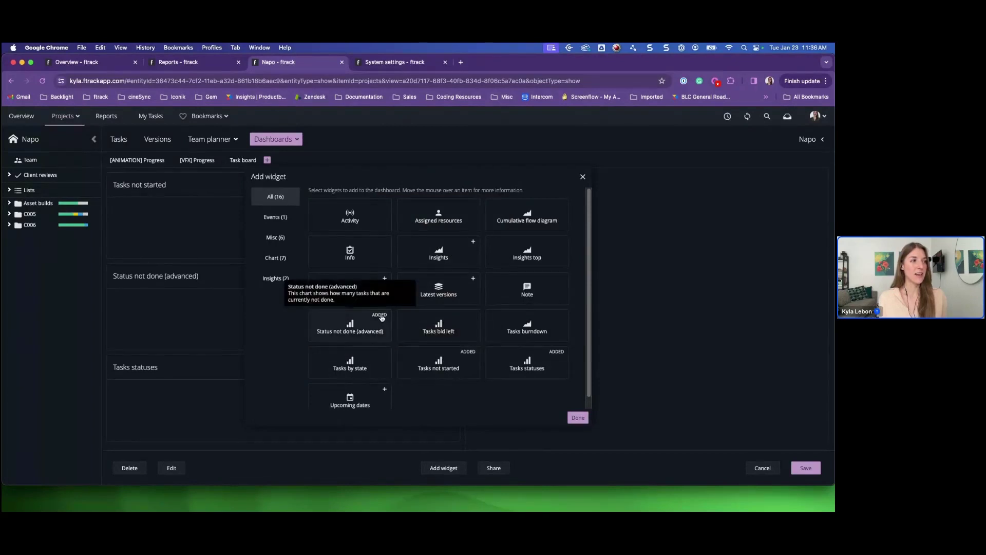
{"action": "mouse_move", "coordinate": [475, 353]}
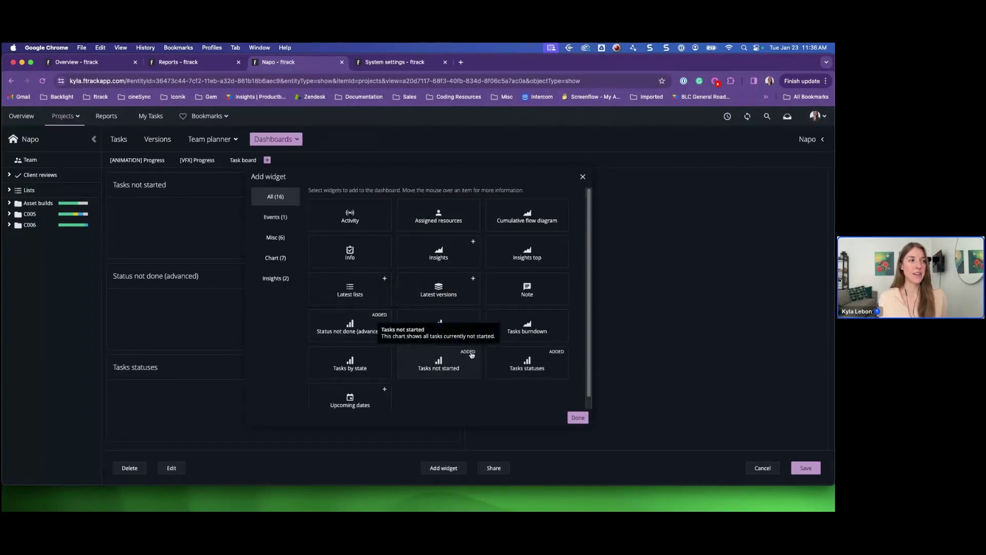
{"action": "mouse_move", "coordinate": [563, 356]}
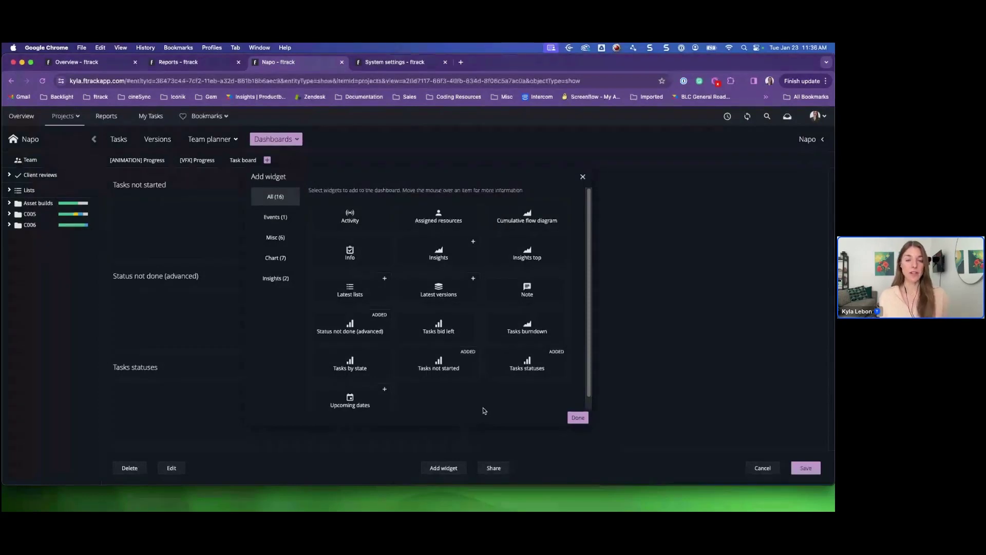
- Add one Latest versions widget and three Insights widgets to the dashboard and finish adding widgets
{"action": "left_click", "coordinate": [438, 289]}
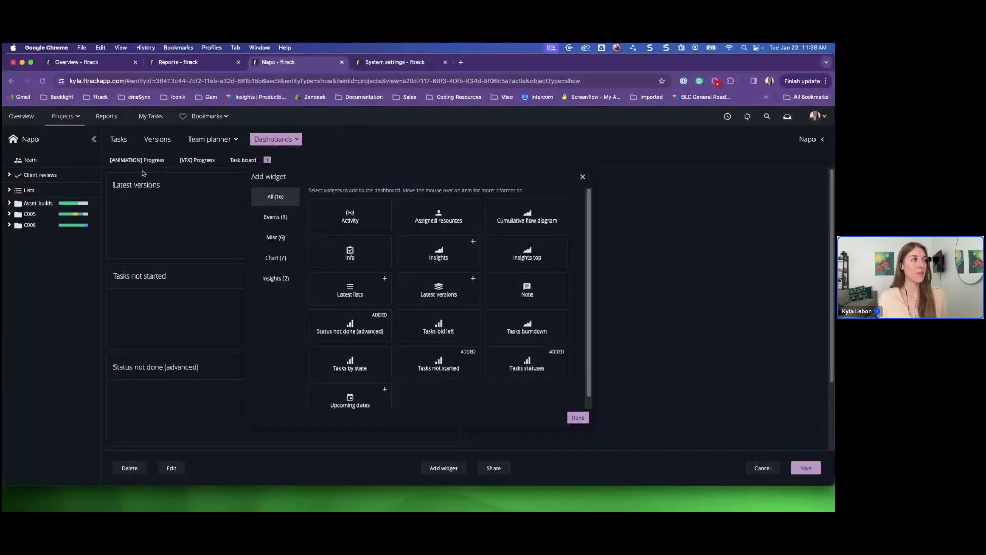
{"action": "left_click", "coordinate": [452, 256]}
{"action": "left_click", "coordinate": [452, 257]}
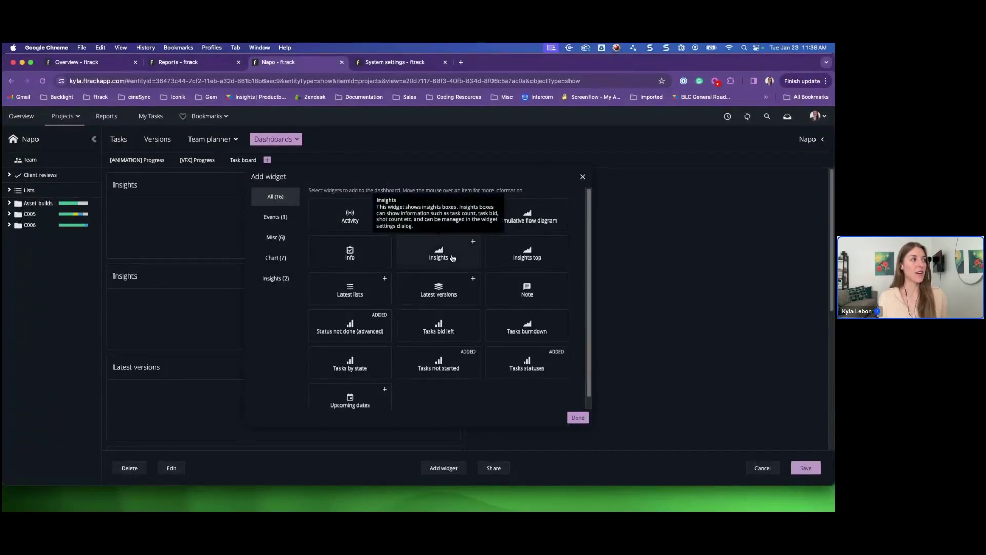
{"action": "left_click", "coordinate": [452, 257]}
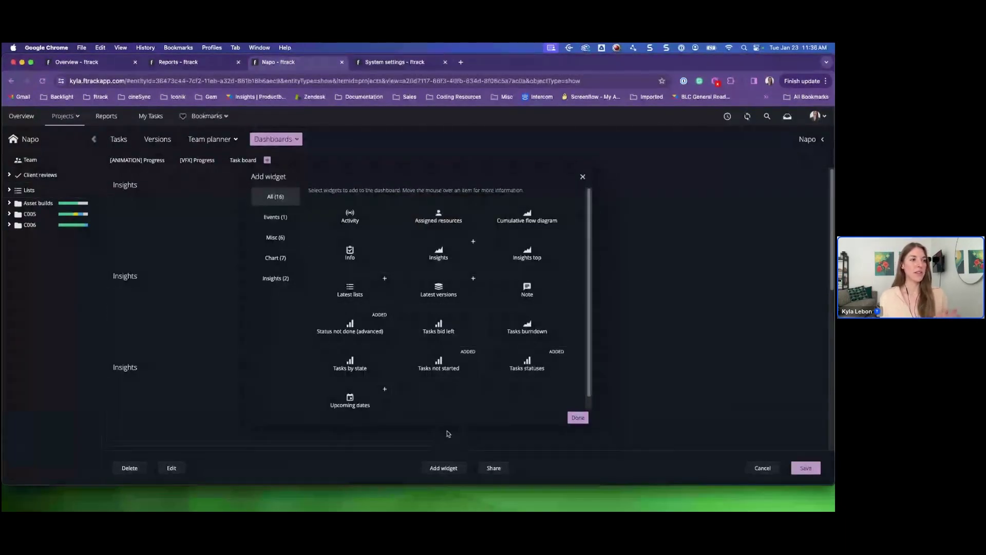
{"action": "left_click", "coordinate": [578, 417]}
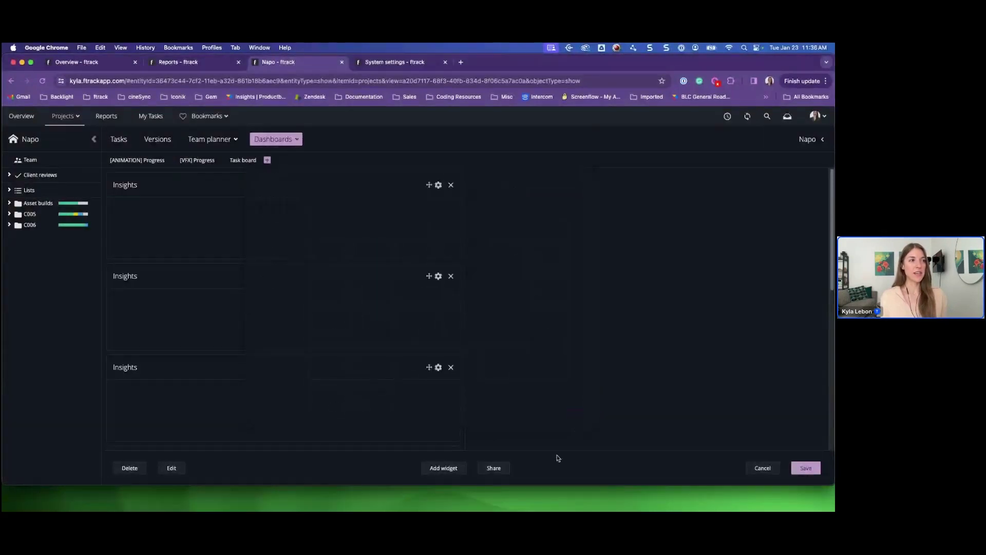
- Move Latest versions, Tasks not started and Tasks statuses into the dashboard's second column, with Tasks statuses first and Latest versions last
{"action": "scroll", "coordinate": [250, 252], "scroll_direction": "down", "scroll_amount": 1}
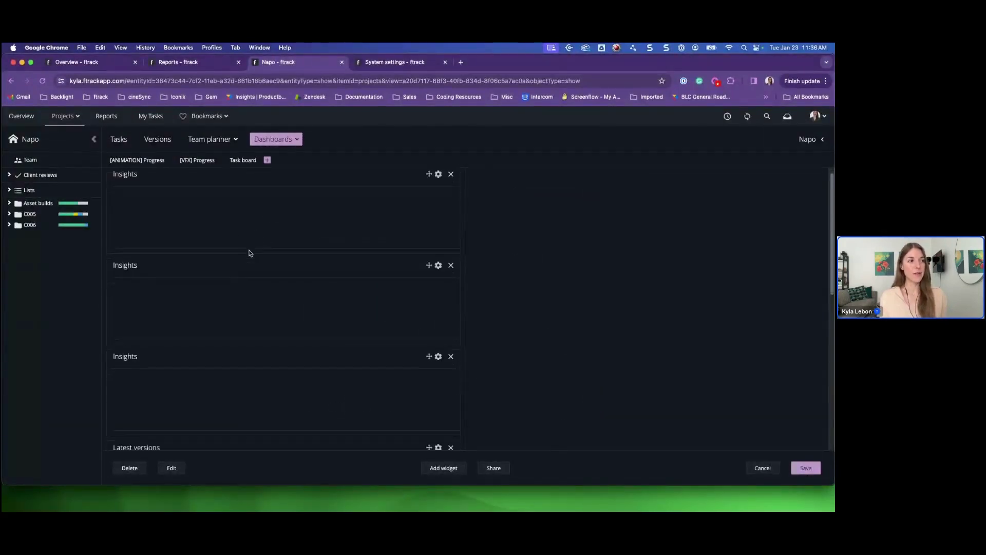
{"action": "scroll", "coordinate": [250, 252], "scroll_direction": "down", "scroll_amount": 10}
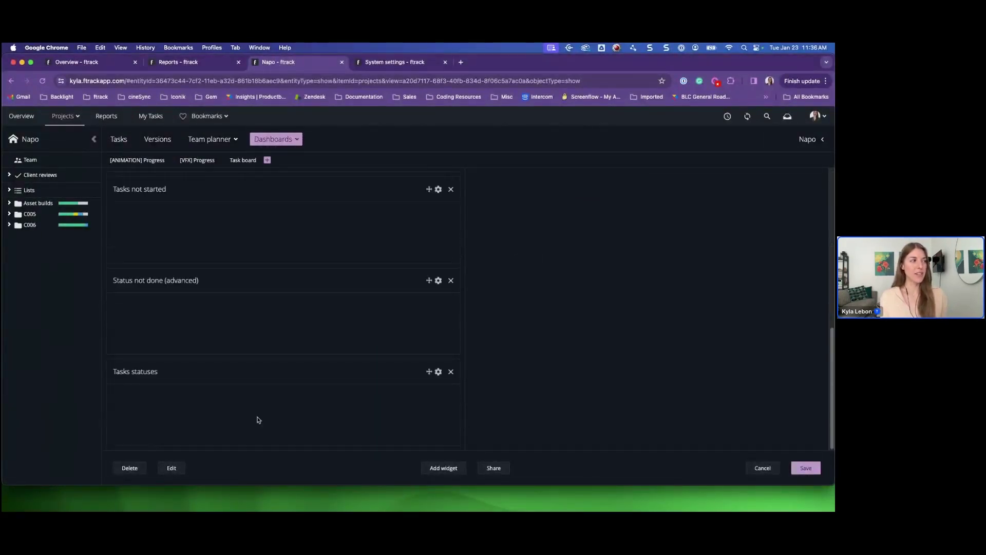
{"action": "scroll", "coordinate": [258, 416], "scroll_direction": "up", "scroll_amount": 10}
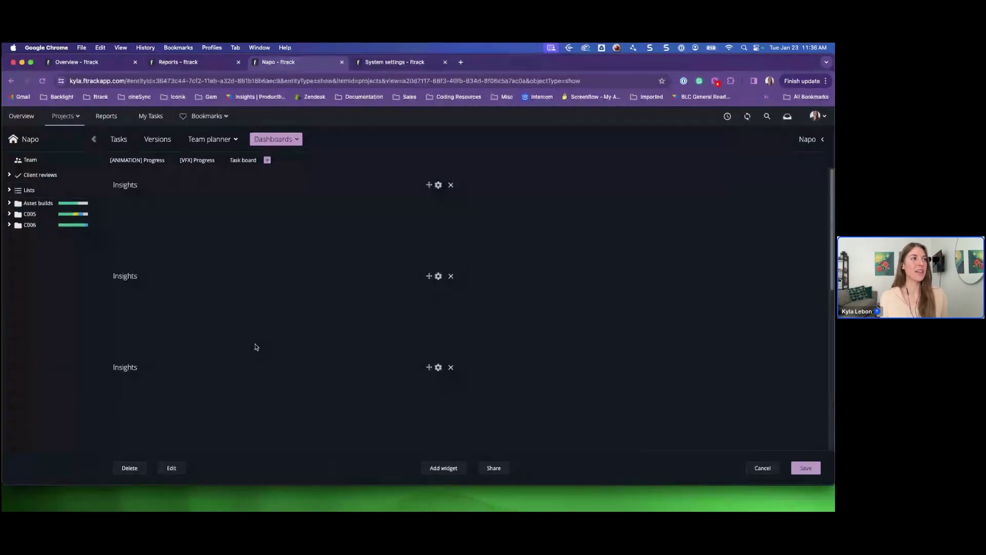
{"action": "scroll", "coordinate": [324, 298], "scroll_direction": "down", "scroll_amount": 4}
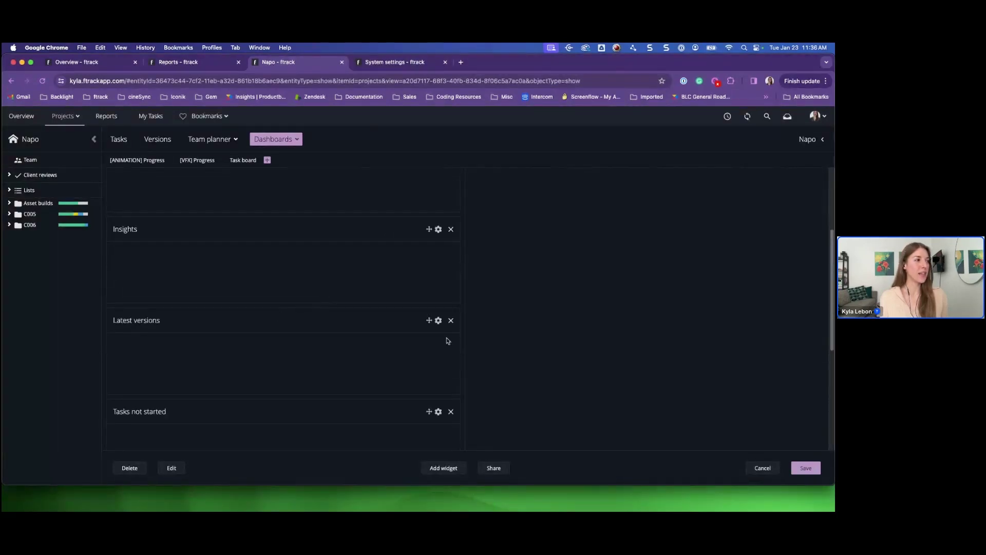
{"action": "left_click_drag", "start_coordinate": [429, 320], "coordinate": [778, 174]}
{"action": "scroll", "coordinate": [322, 358], "scroll_direction": "down", "scroll_amount": 6}
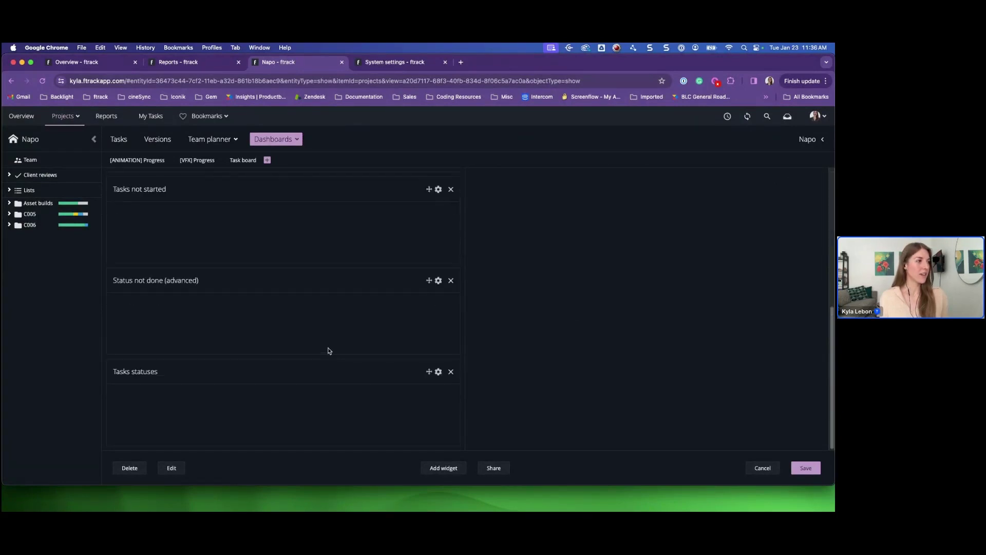
{"action": "scroll", "coordinate": [401, 303], "scroll_direction": "up", "scroll_amount": 1}
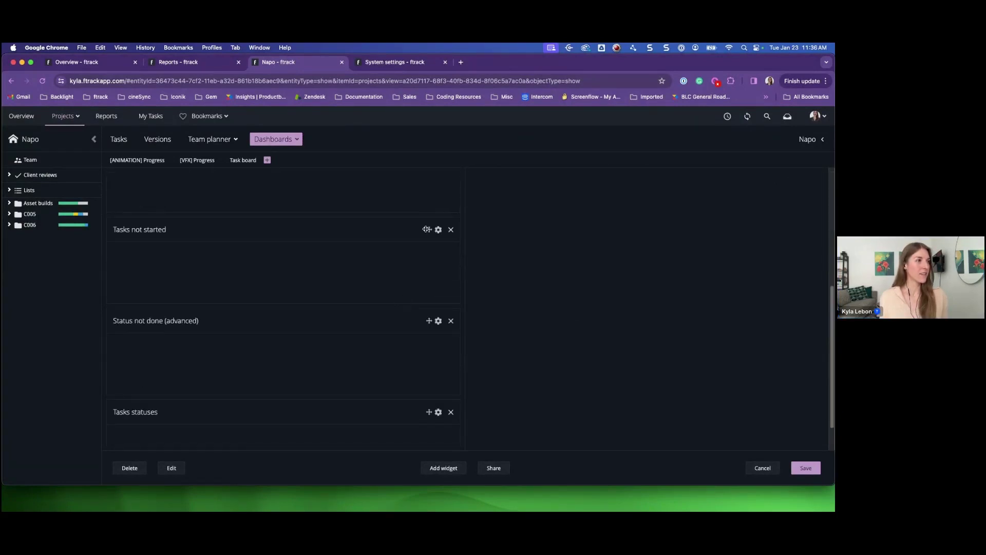
{"action": "left_click_drag", "start_coordinate": [426, 229], "coordinate": [702, 187]}
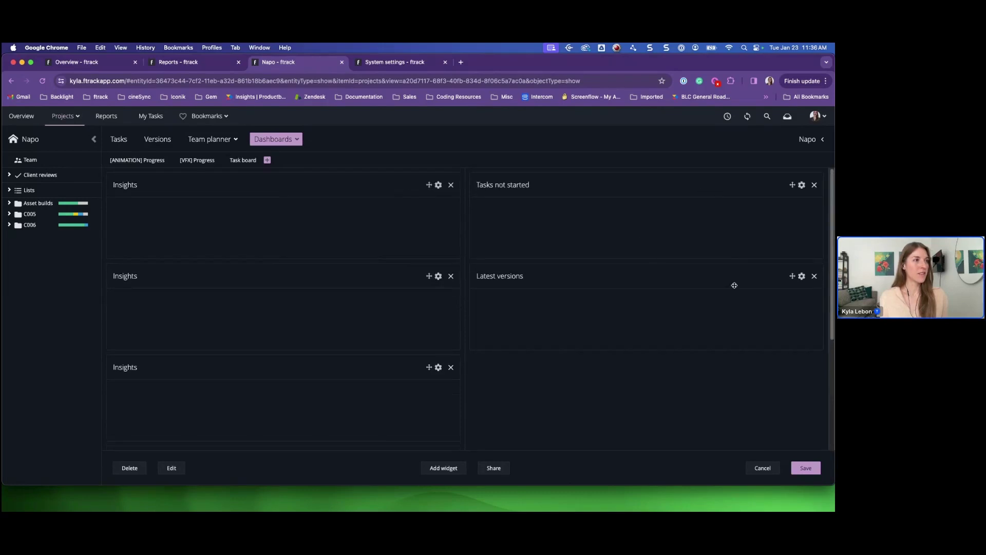
{"action": "scroll", "coordinate": [216, 360], "scroll_direction": "down", "scroll_amount": 4}
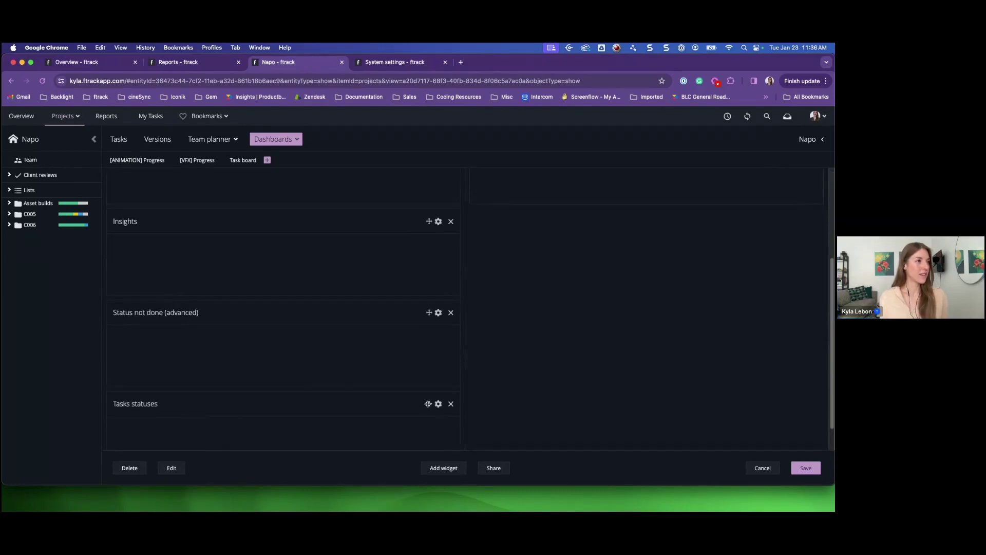
{"action": "left_click_drag", "start_coordinate": [428, 403], "coordinate": [696, 203]}
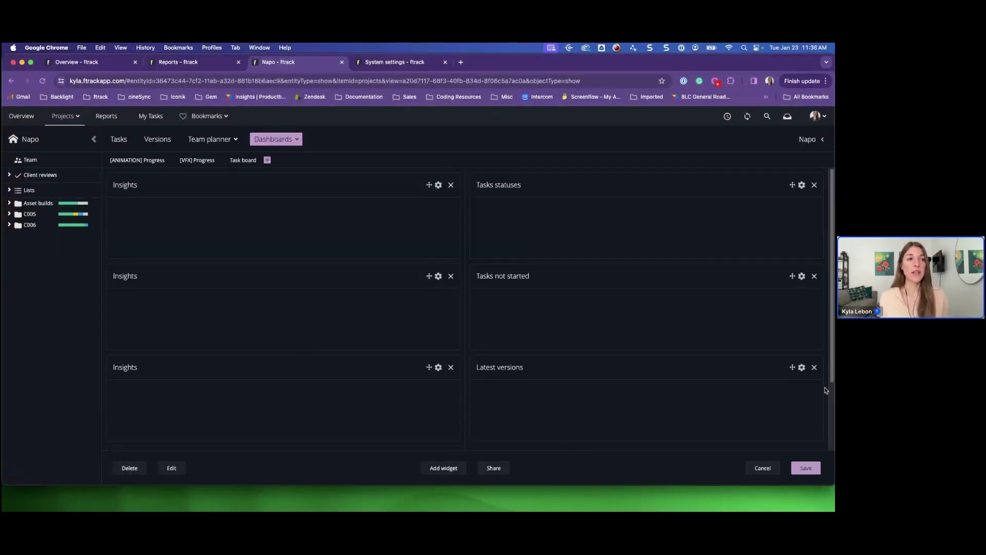
- Limit the Latest versions widget to the Animation asset type and save its settings
{"action": "left_click", "coordinate": [802, 367]}
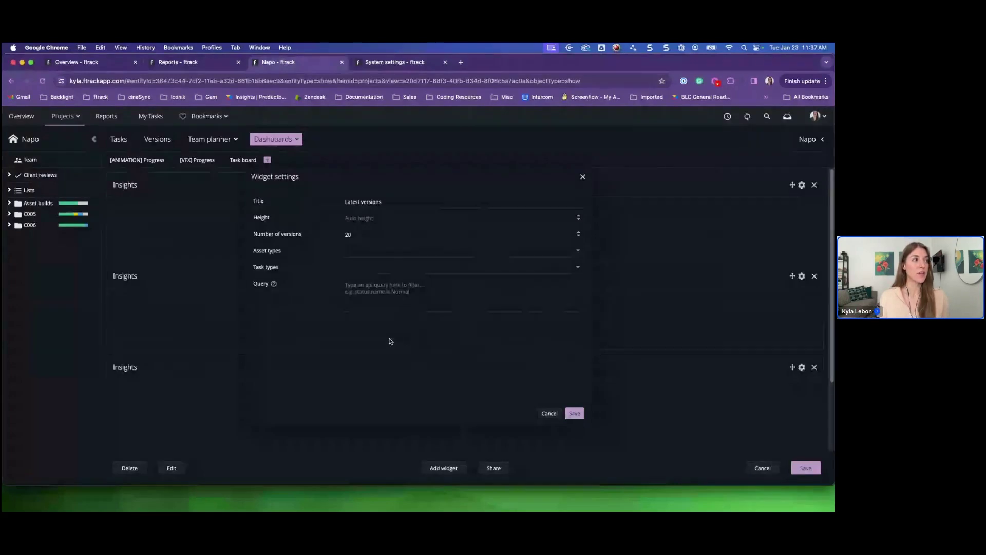
{"action": "left_click", "coordinate": [579, 251]}
{"action": "left_click", "coordinate": [367, 336]}
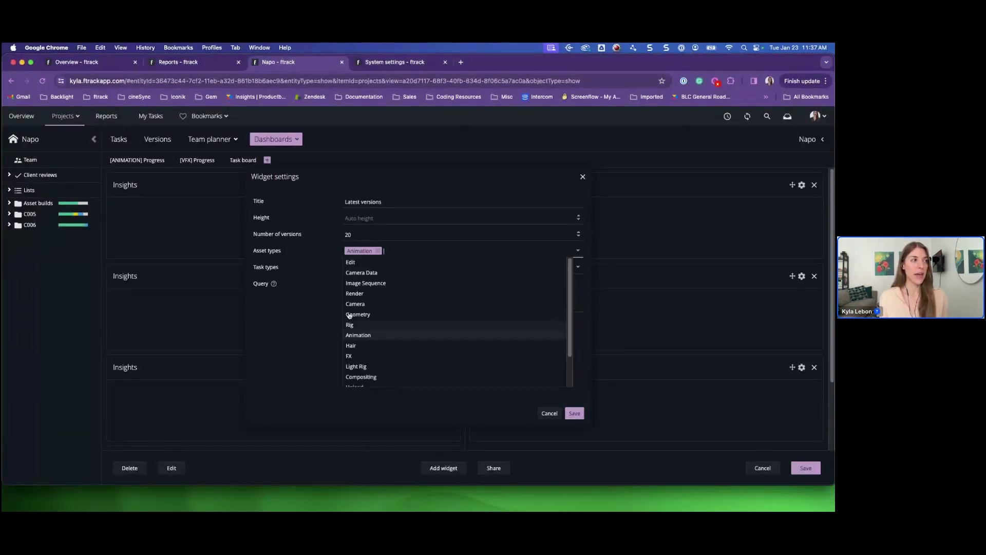
{"action": "left_click", "coordinate": [303, 344]}
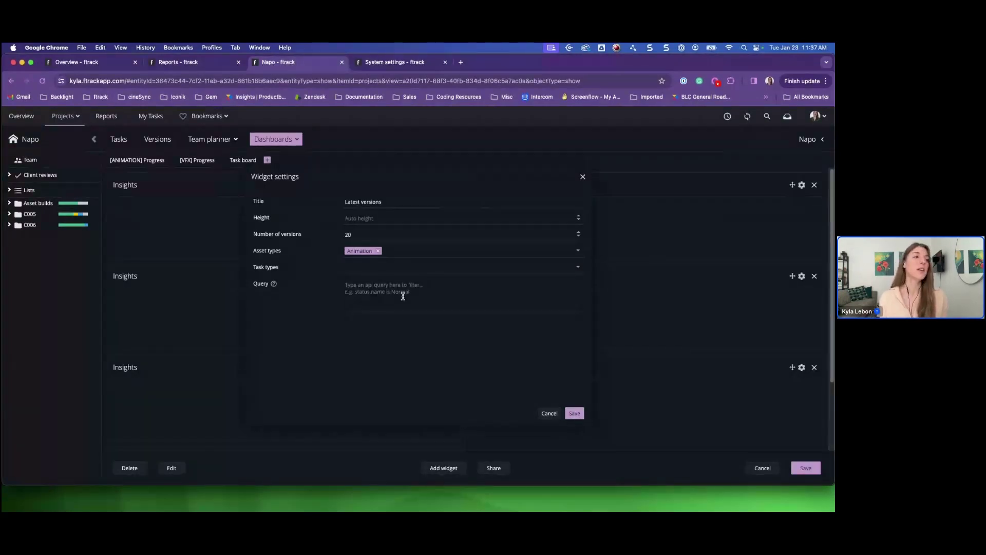
{"action": "left_click", "coordinate": [574, 413]}
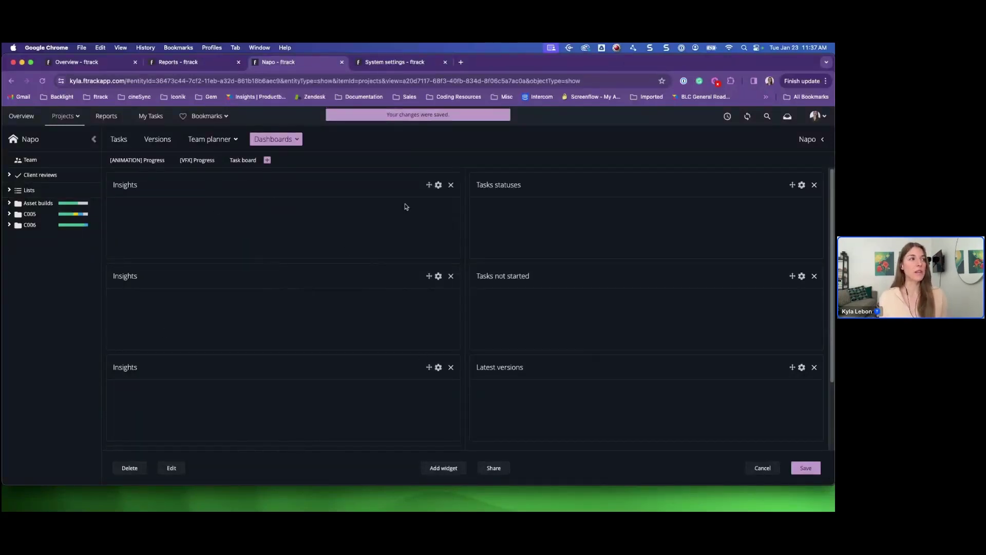
- Add an insight based on Task to the first Insights widget and title it "Anim Not Started"
{"action": "left_click", "coordinate": [438, 184]}
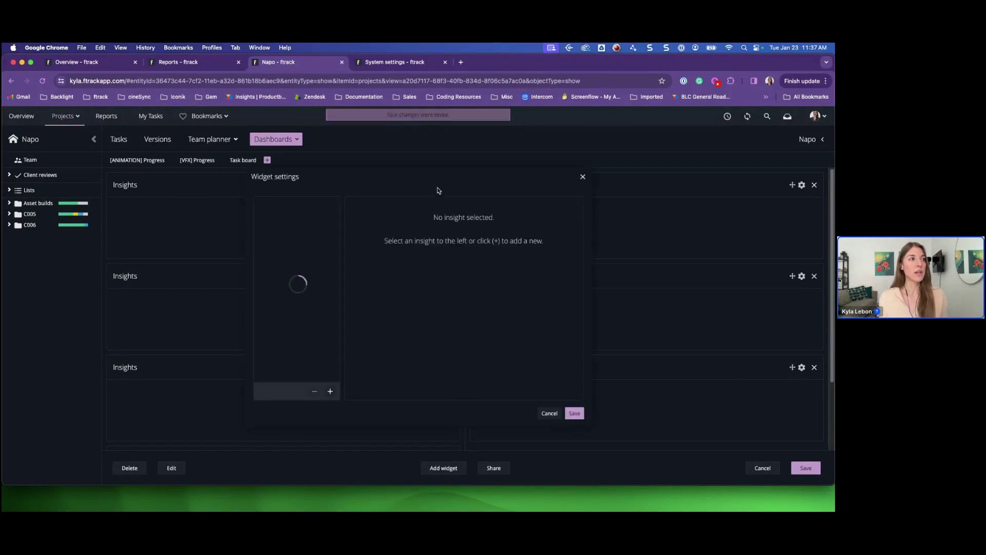
{"action": "left_click", "coordinate": [331, 392]}
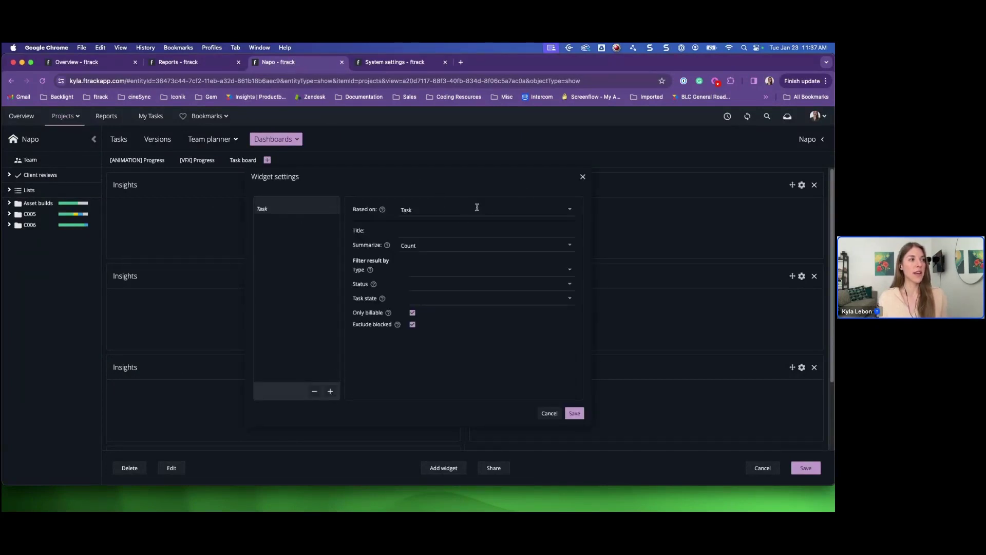
{"action": "left_click", "coordinate": [568, 211]}
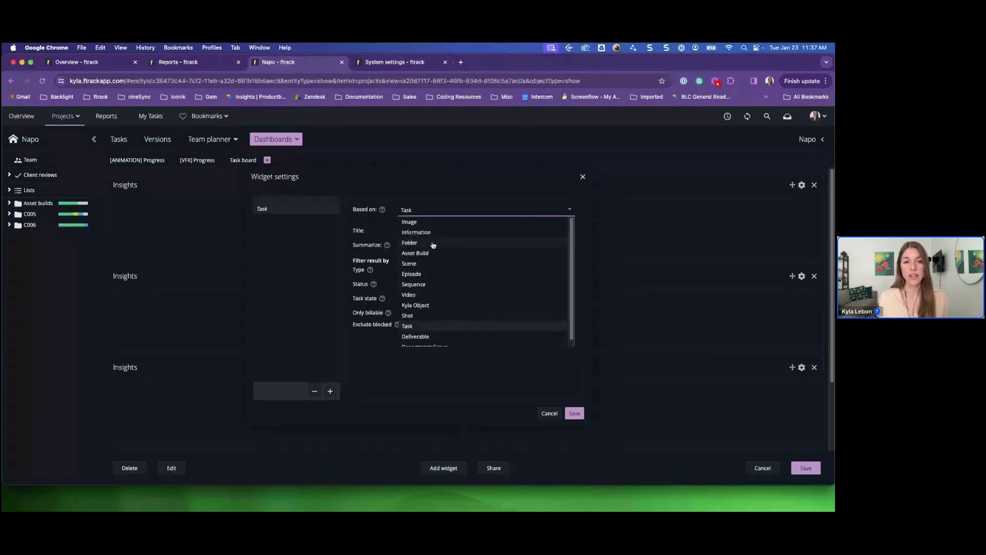
{"action": "left_click", "coordinate": [409, 326]}
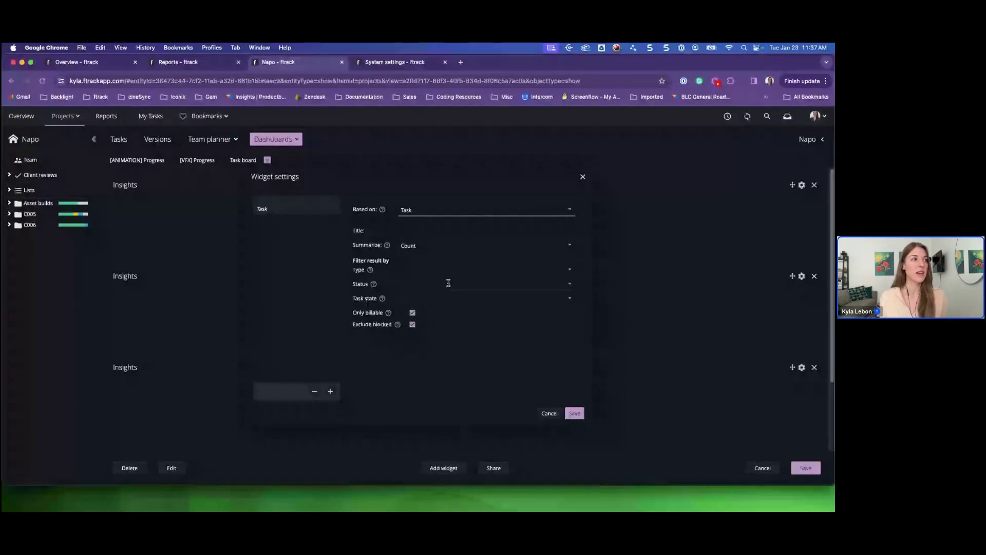
{"action": "left_click", "coordinate": [413, 233]}
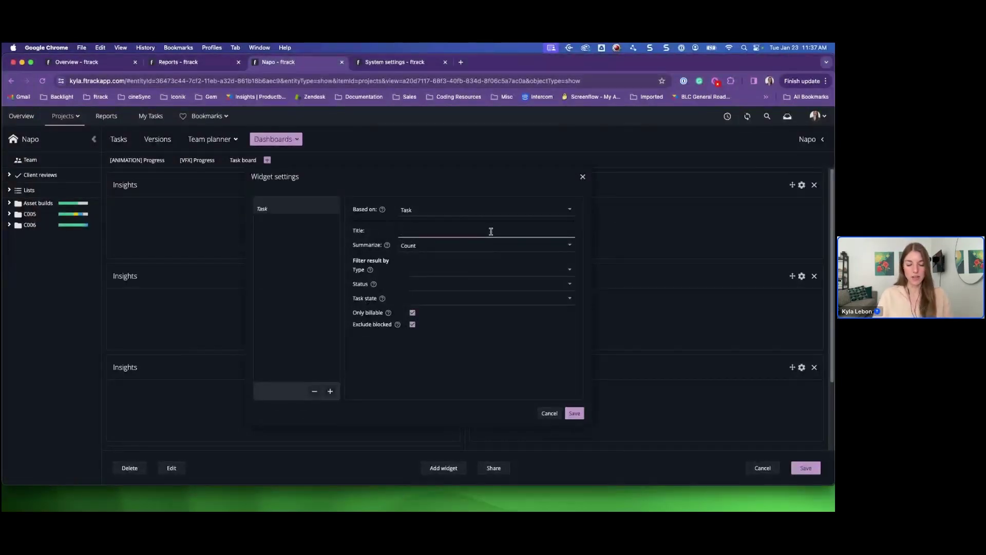
{"action": "type", "text": "Anim Not Star"}
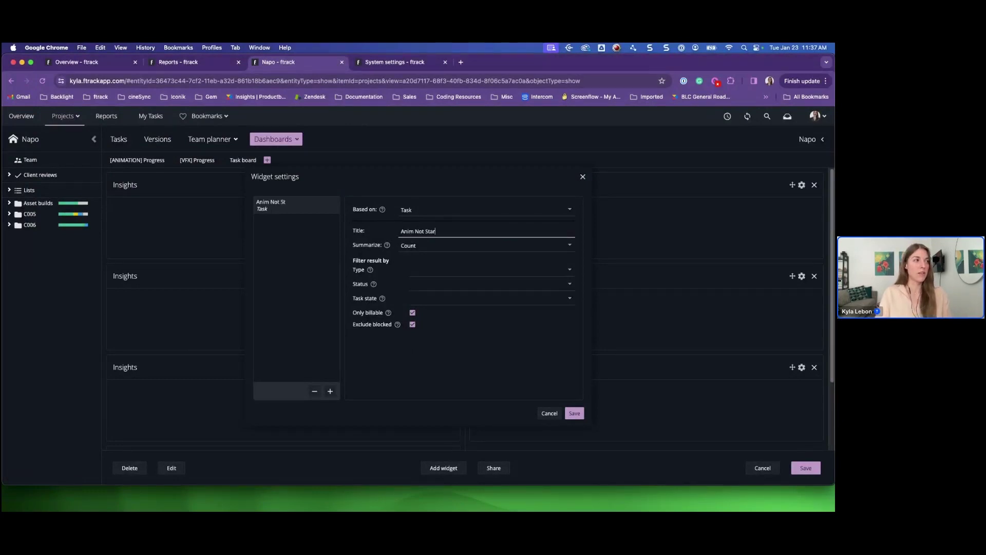
{"action": "type", "text": "ted"}
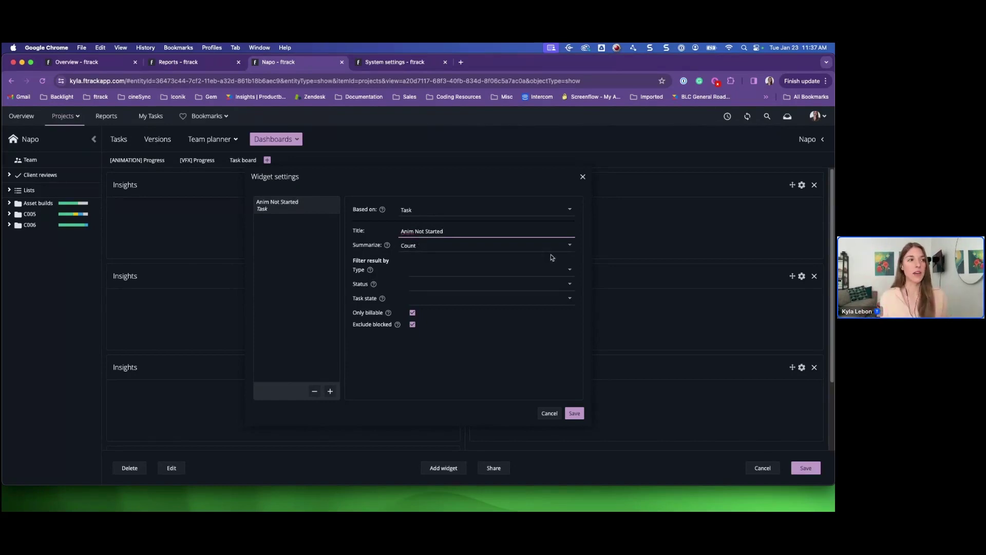
- Limit the "Anim Not Started" insight to type Animation with statuses Not started and Ready To Start, keeping the summary as Count
{"action": "left_click", "coordinate": [568, 250]}
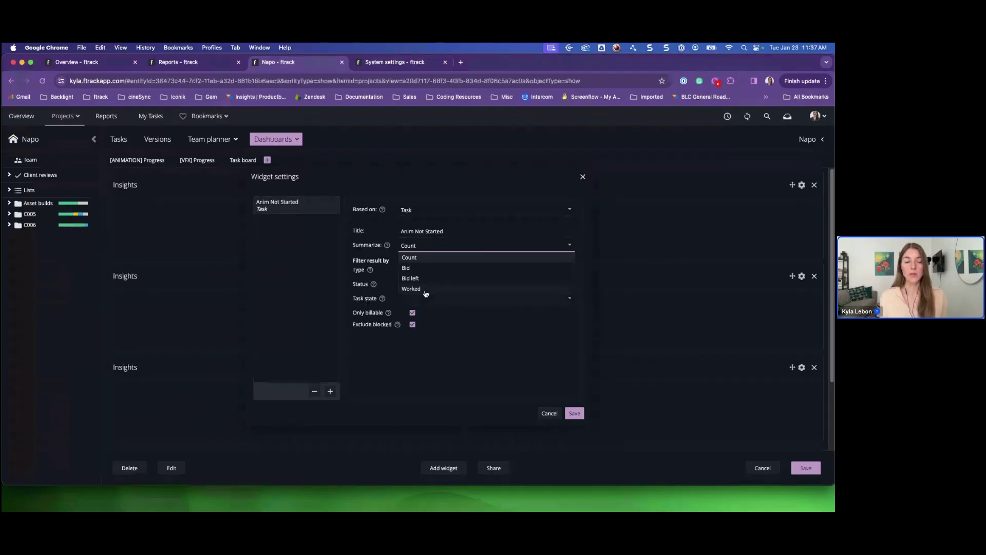
{"action": "left_click", "coordinate": [440, 355]}
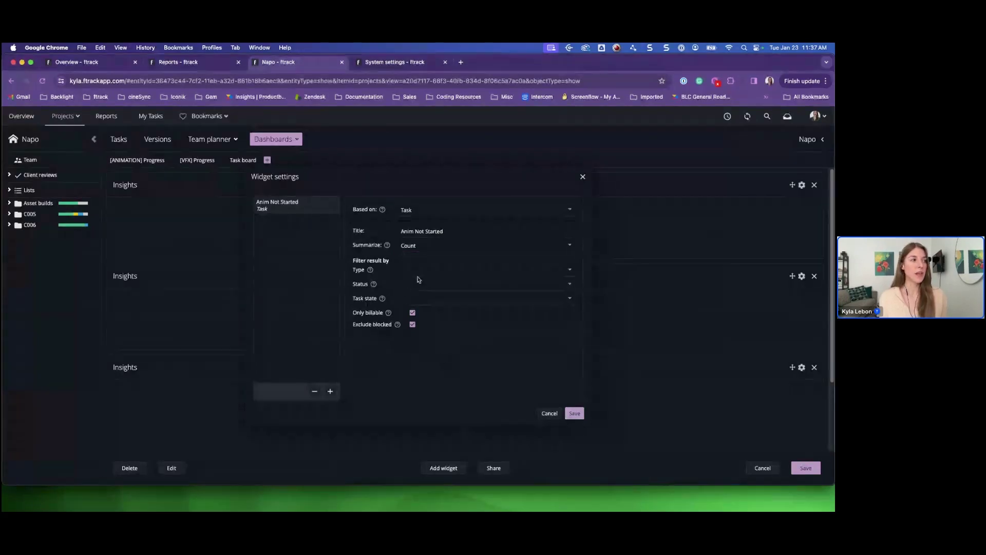
{"action": "left_click", "coordinate": [420, 273]}
{"action": "left_click", "coordinate": [434, 297]}
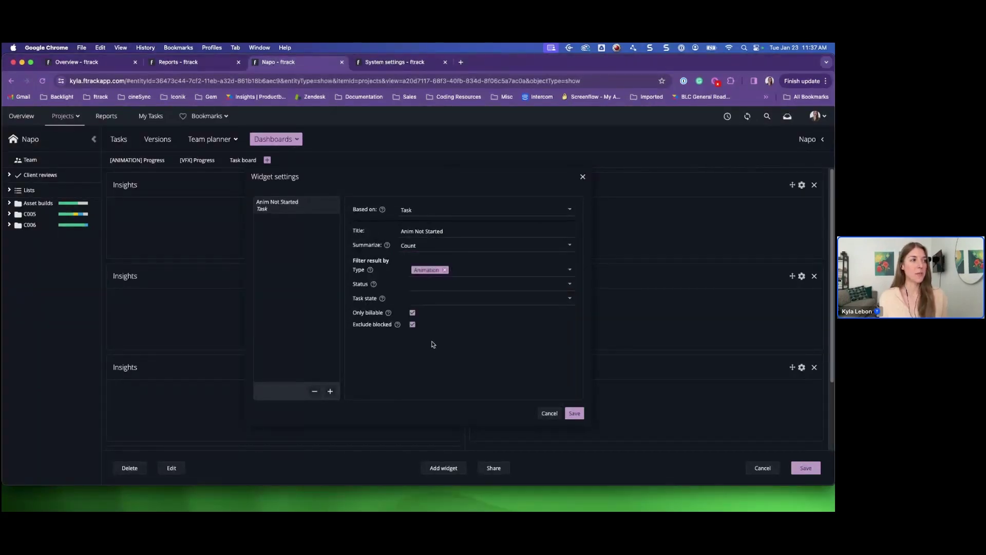
{"action": "left_click", "coordinate": [570, 285]}
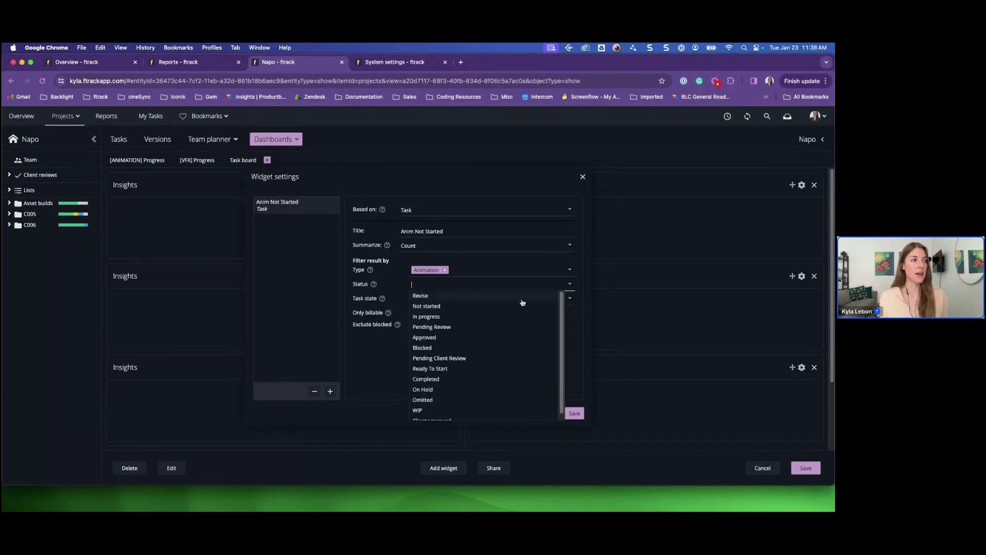
{"action": "left_click", "coordinate": [435, 308]}
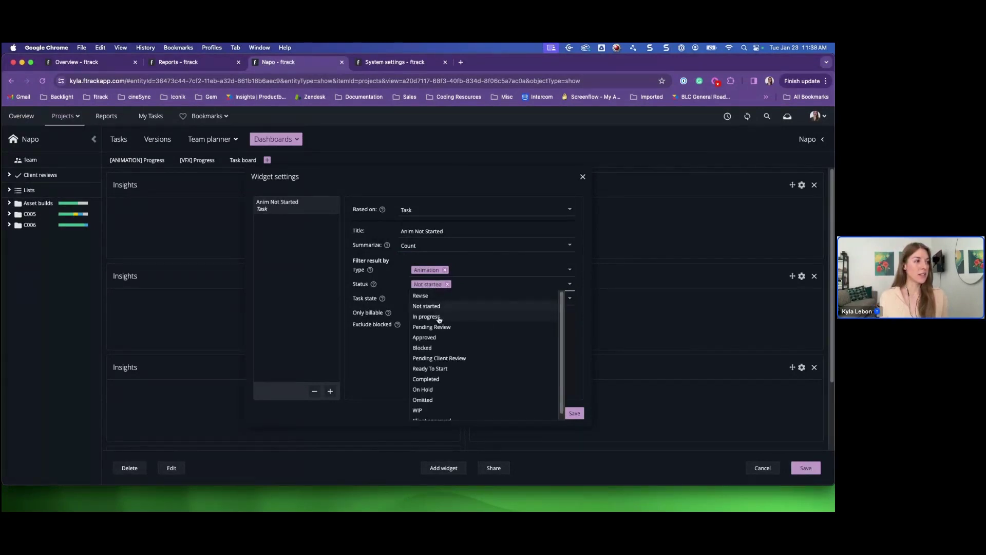
{"action": "left_click", "coordinate": [444, 370]}
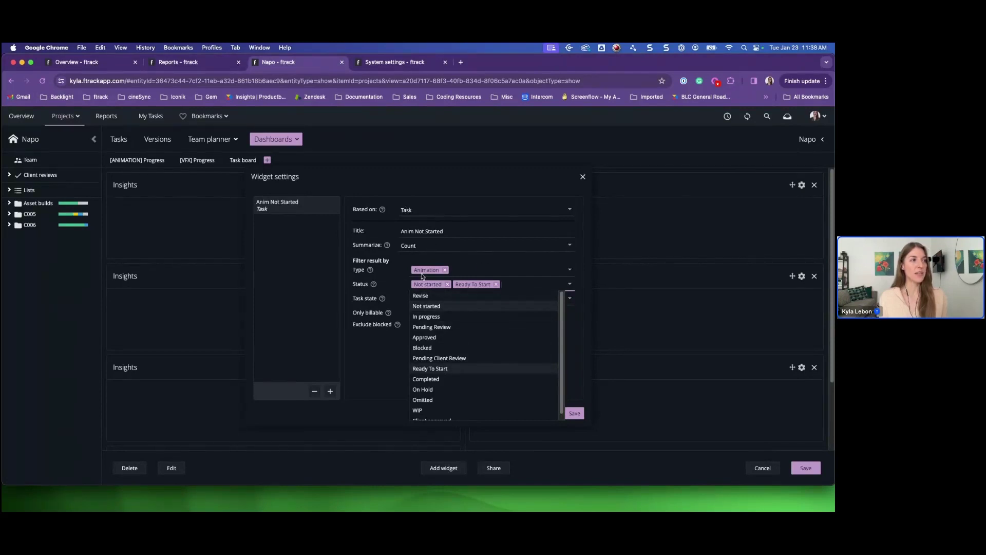
{"action": "left_click", "coordinate": [374, 354]}
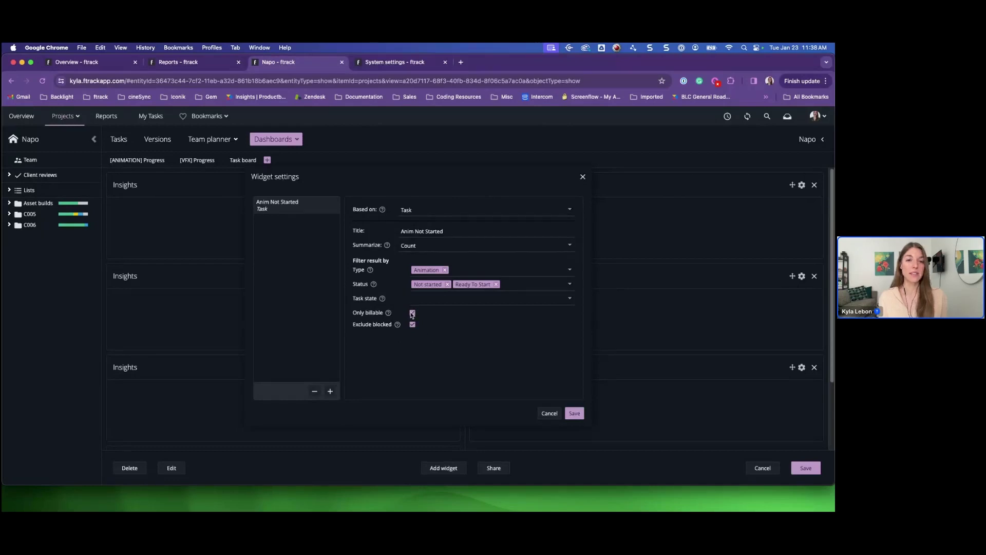
- Add an "Anim In Progress" insight for type Animation with statuses In progress and Pending Review, and save the widget settings
{"action": "left_click", "coordinate": [328, 393]}
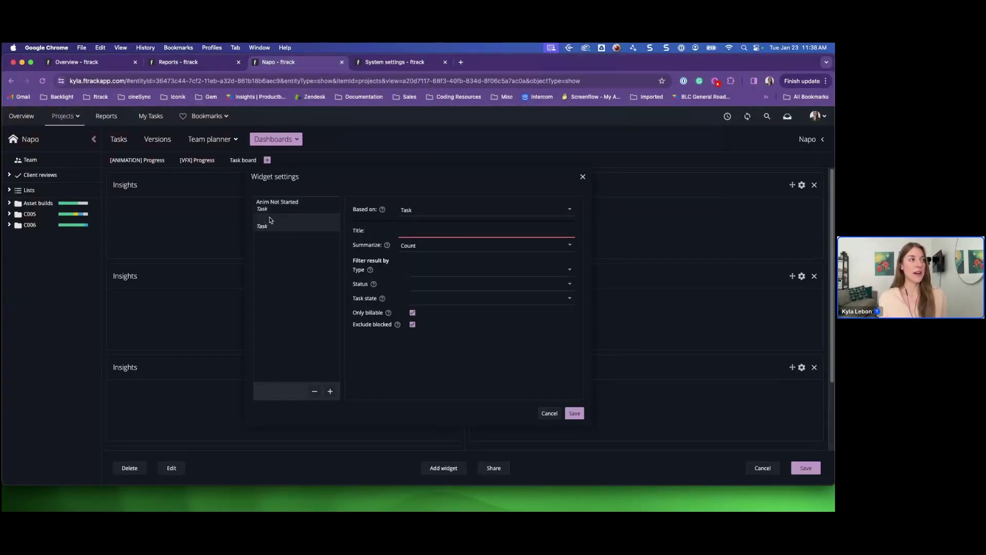
{"action": "left_click", "coordinate": [449, 226]}
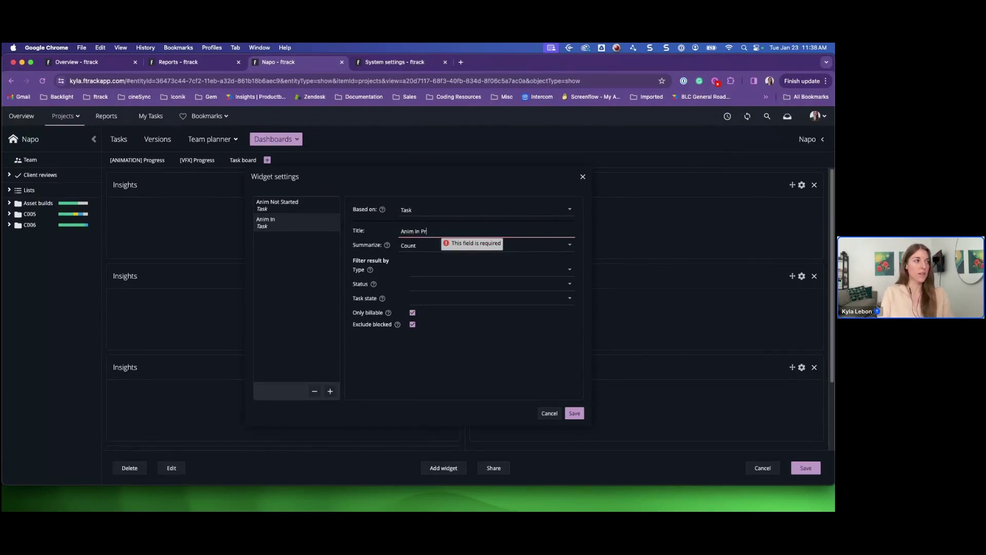
{"action": "type", "text": "Anim in Progress"}
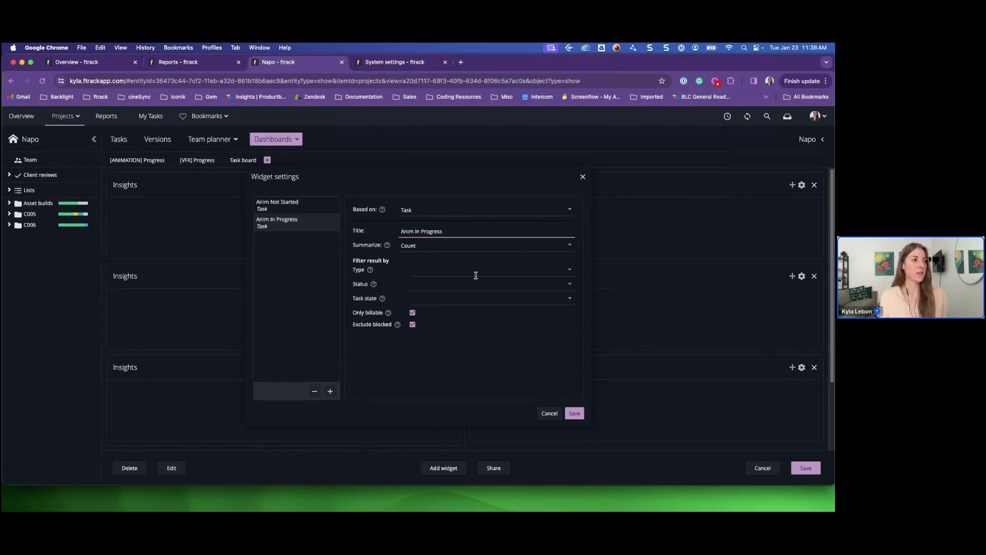
{"action": "left_click", "coordinate": [477, 270]}
{"action": "left_click", "coordinate": [434, 295]}
{"action": "left_click", "coordinate": [462, 284]}
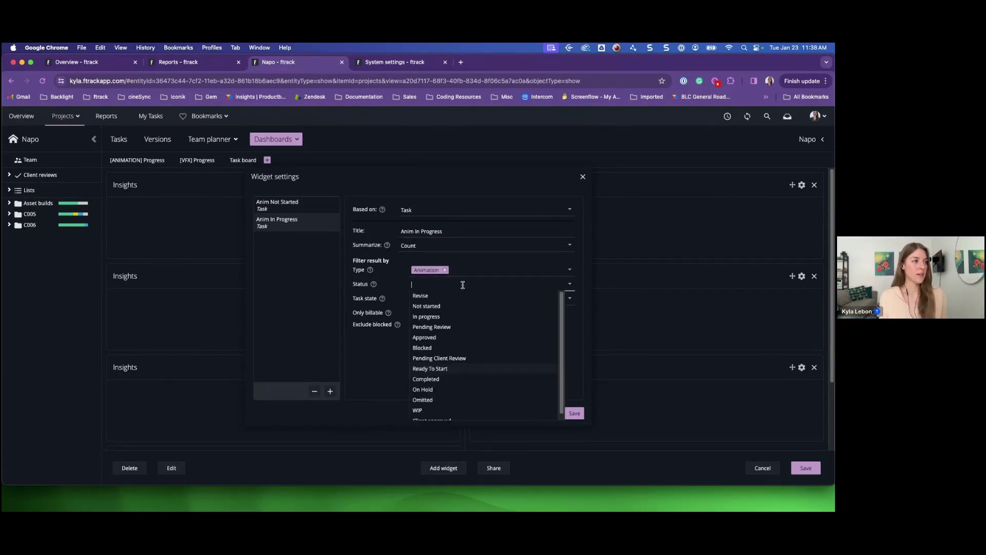
{"action": "left_click", "coordinate": [440, 317]}
{"action": "left_click", "coordinate": [435, 329]}
{"action": "left_click", "coordinate": [391, 374]}
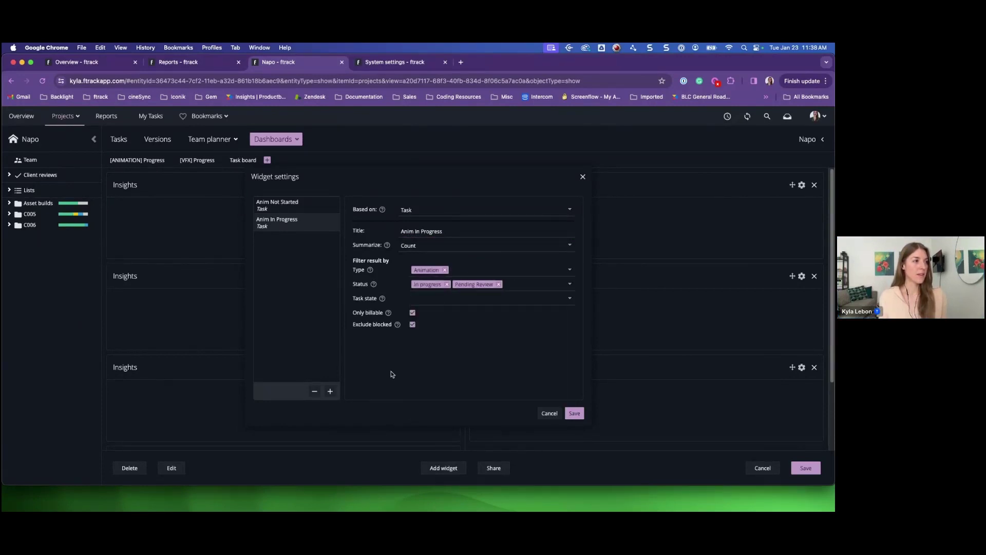
{"action": "left_click", "coordinate": [331, 392]}
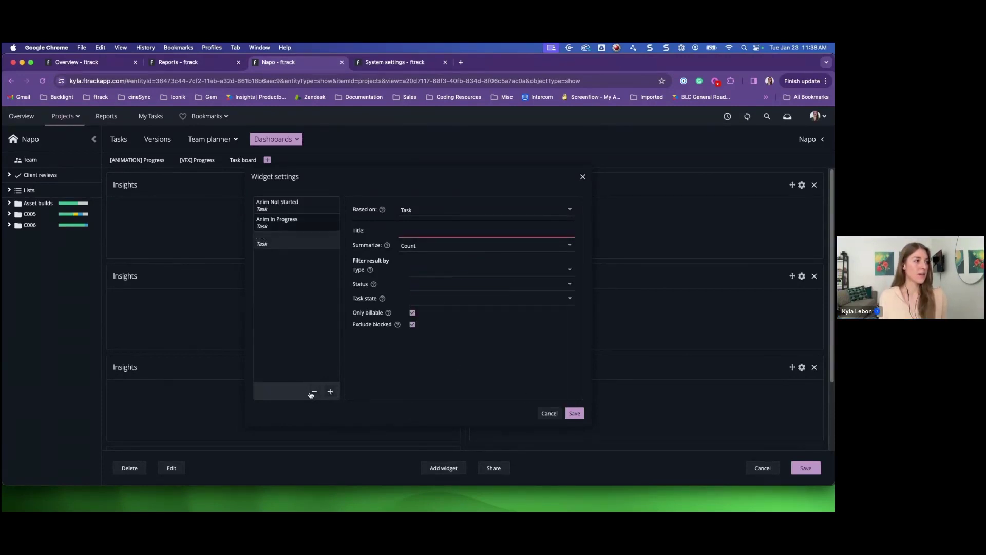
{"action": "left_click", "coordinate": [314, 391]}
{"action": "left_click", "coordinate": [574, 413]}
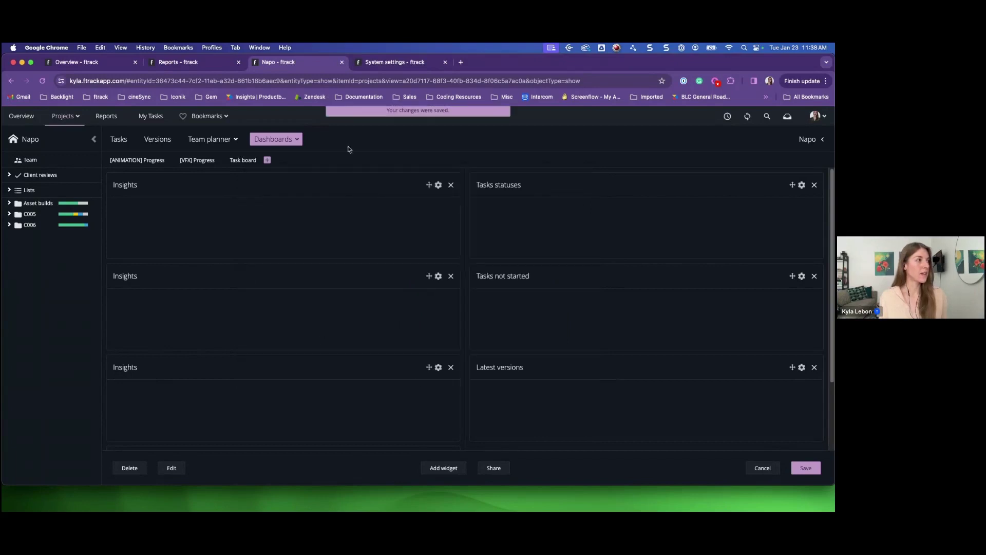
- Reopen the first Insights widget's settings and add a Task insight titled "Not Started"
{"action": "left_click", "coordinate": [438, 185]}
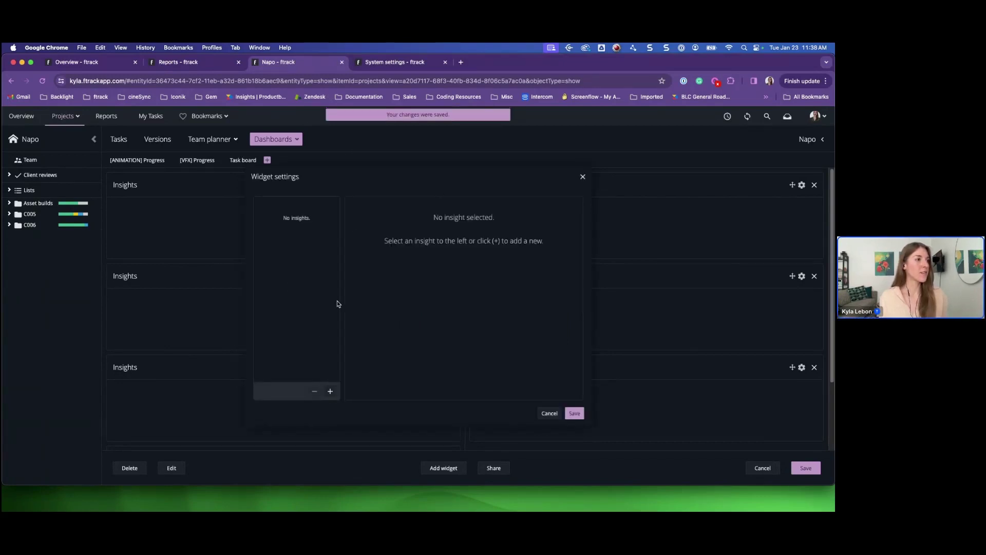
{"action": "left_click", "coordinate": [330, 392]}
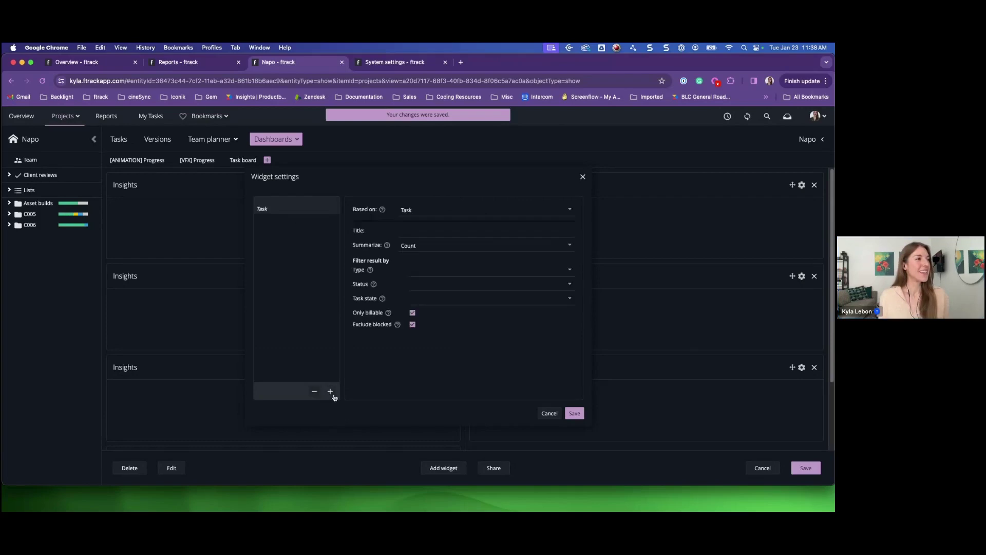
{"action": "left_click", "coordinate": [488, 226]}
{"action": "type", "text": "Not"}
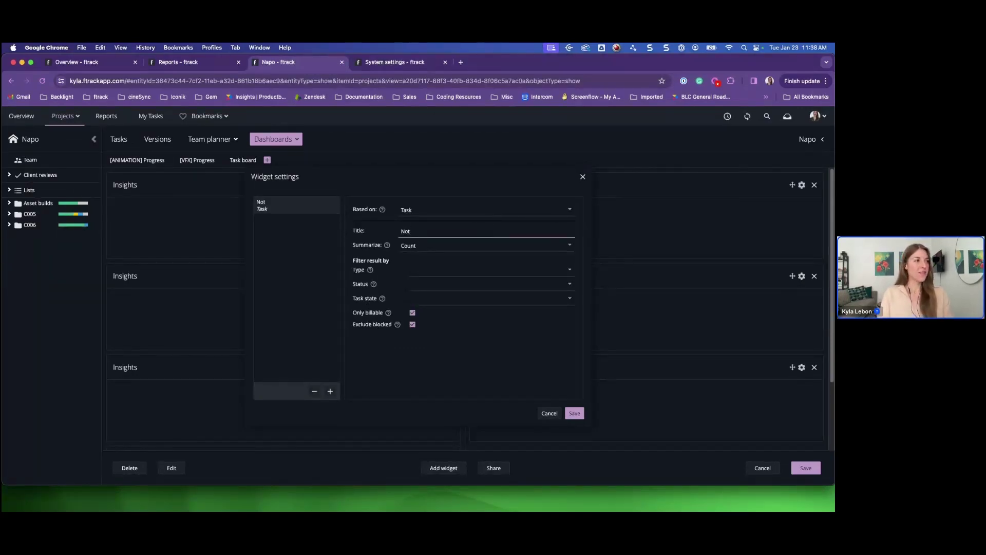
{"action": "type", "text": " Started"}
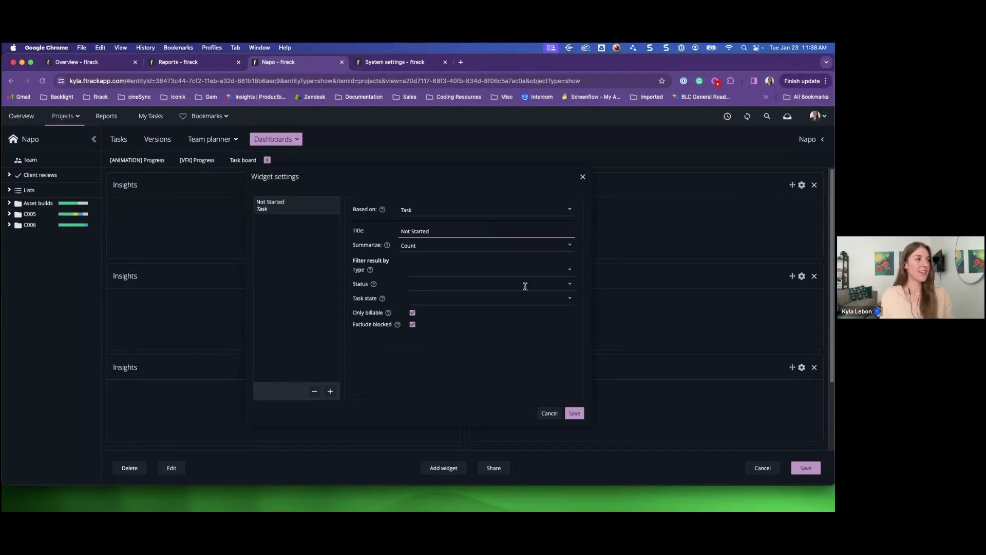
- Filter the "Not Started" insight to type Animation with statuses Not started and Ready To Start
{"action": "left_click", "coordinate": [444, 264]}
{"action": "left_click", "coordinate": [445, 293]}
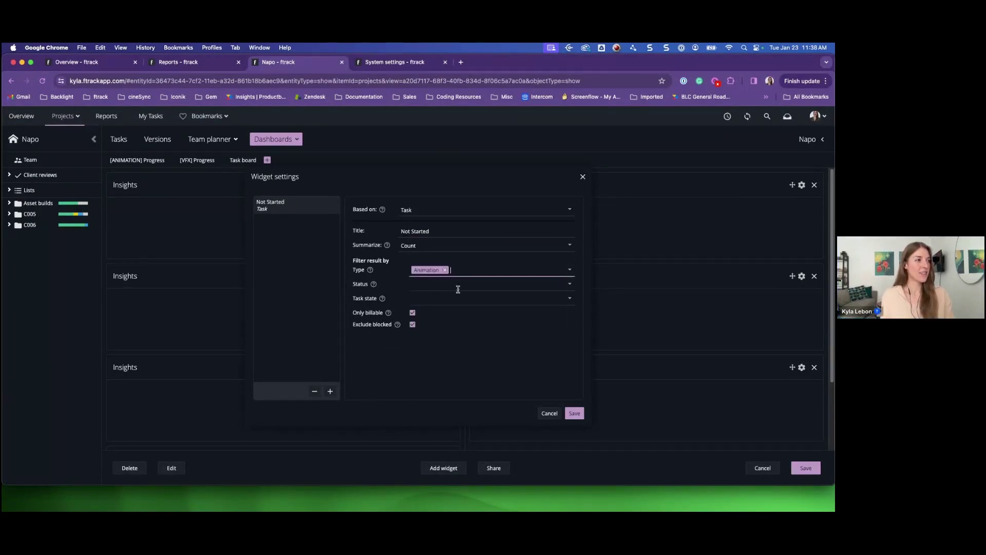
{"action": "left_click", "coordinate": [452, 284]}
{"action": "left_click", "coordinate": [431, 307]}
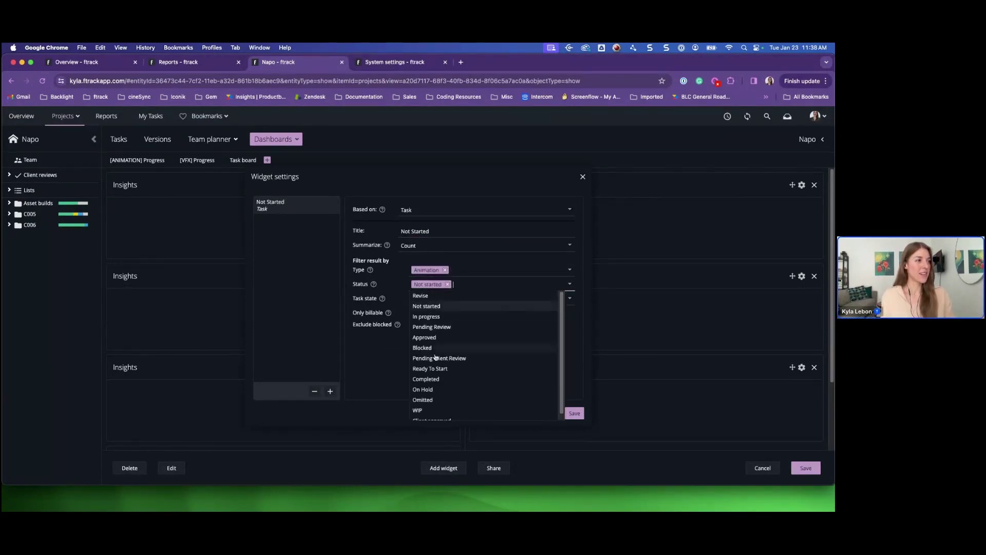
{"action": "left_click", "coordinate": [440, 369]}
{"action": "left_click", "coordinate": [365, 367]}
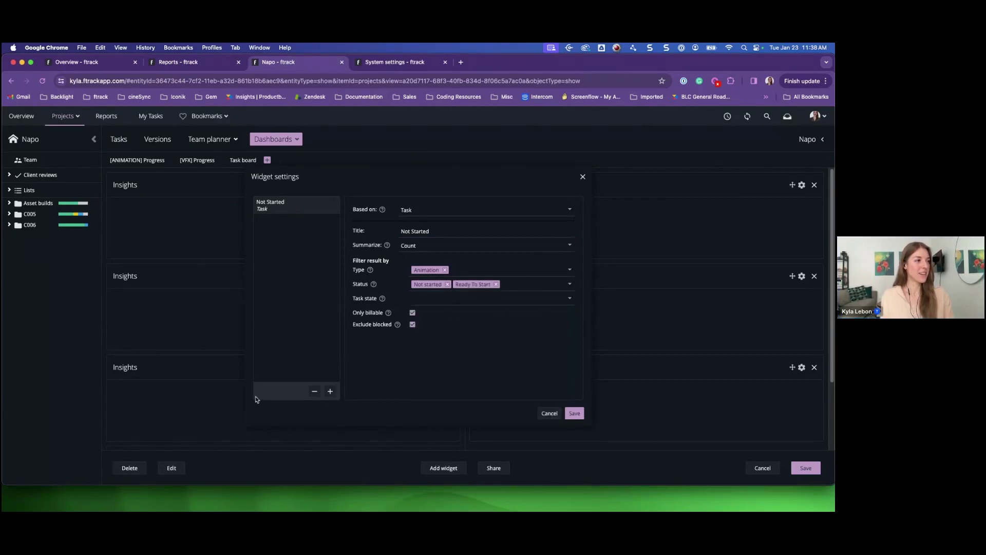
- Add a second Task insight titled "In Progress" to the same widget
{"action": "left_click", "coordinate": [330, 392]}
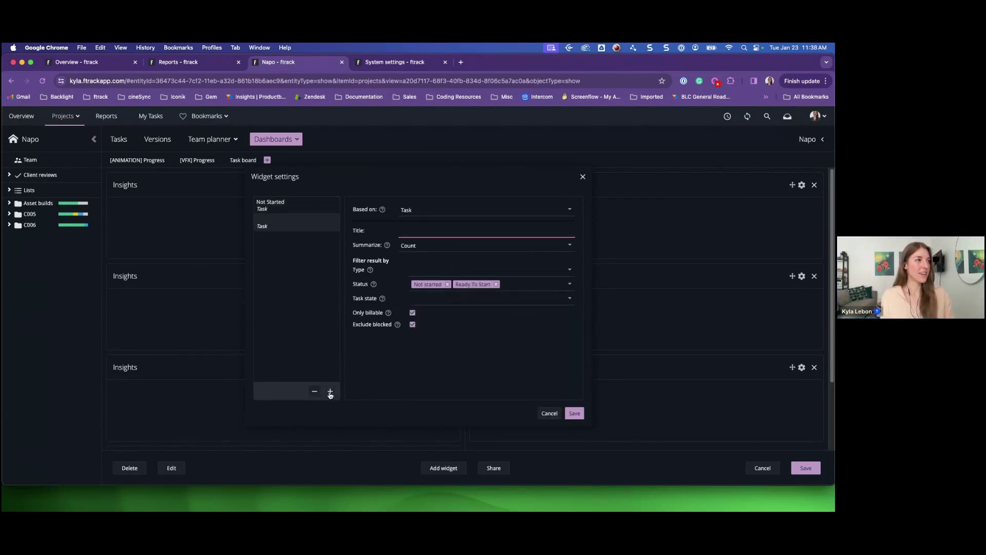
{"action": "left_click", "coordinate": [424, 231]}
{"action": "type", "text": "In Progress"}
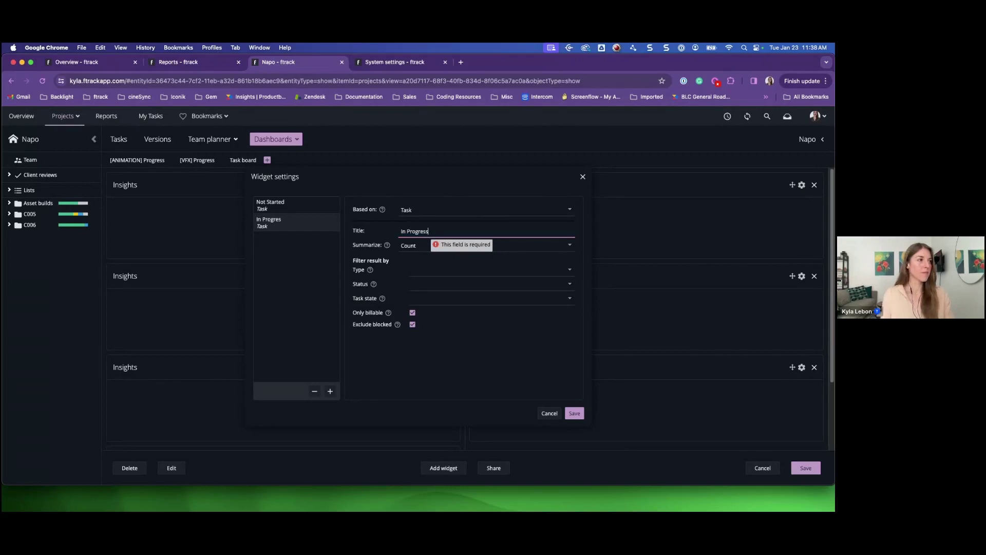
- Filter the "In Progress" insight to type Animation with statuses In progress and Pending Review, and save the widget settings
{"action": "left_click", "coordinate": [426, 272]}
{"action": "left_click", "coordinate": [416, 288]}
{"action": "left_click", "coordinate": [415, 285]}
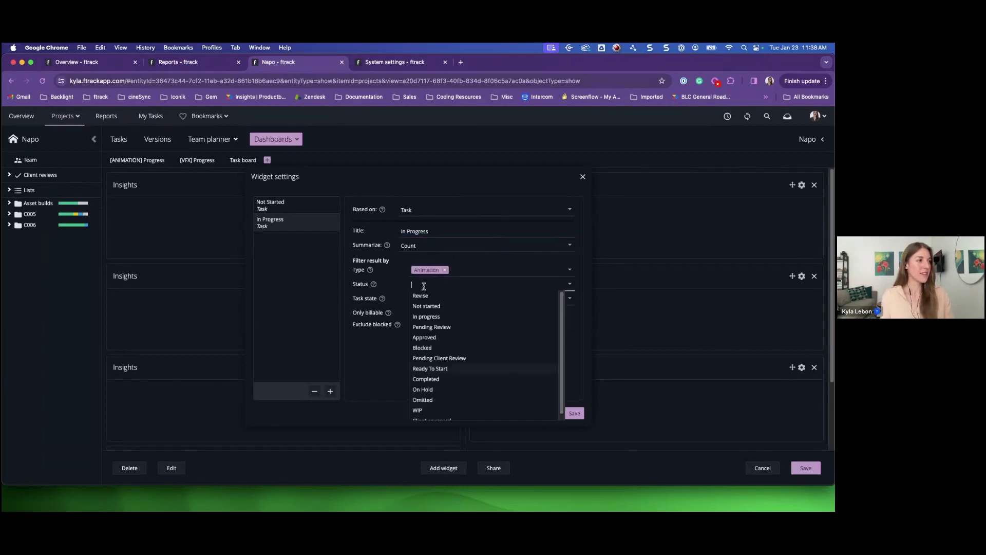
{"action": "left_click", "coordinate": [440, 318]}
{"action": "left_click", "coordinate": [441, 328]}
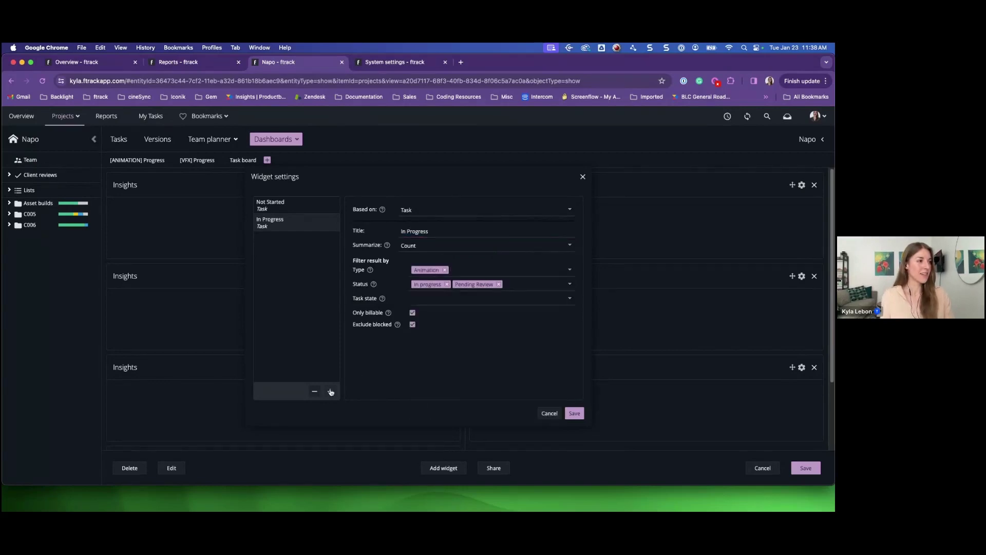
{"action": "left_click", "coordinate": [330, 391]}
{"action": "left_click", "coordinate": [314, 395]}
{"action": "left_click", "coordinate": [573, 413]}
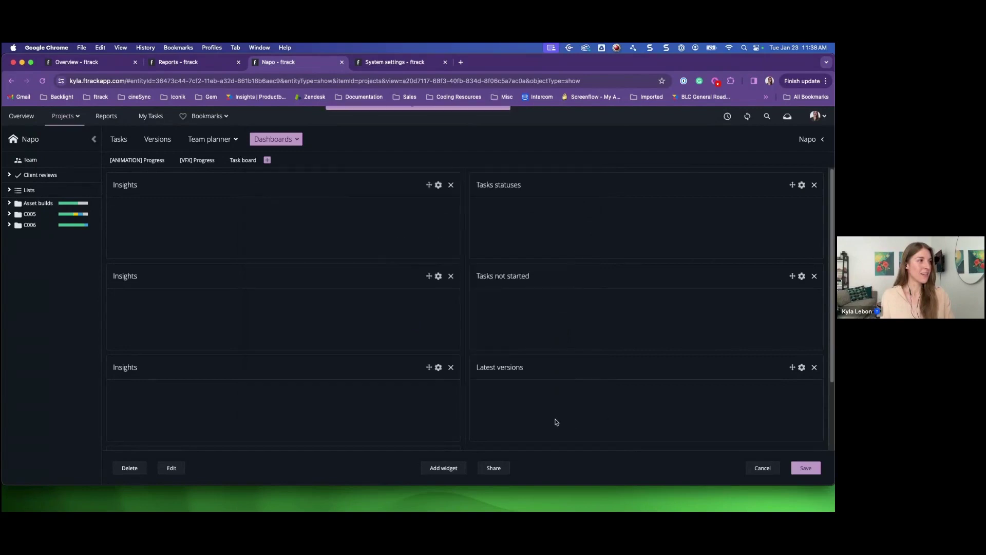
- Reopen the first Insights widget's settings and check the saved filters of its Not Started and In Progress insights
{"action": "left_click", "coordinate": [438, 185]}
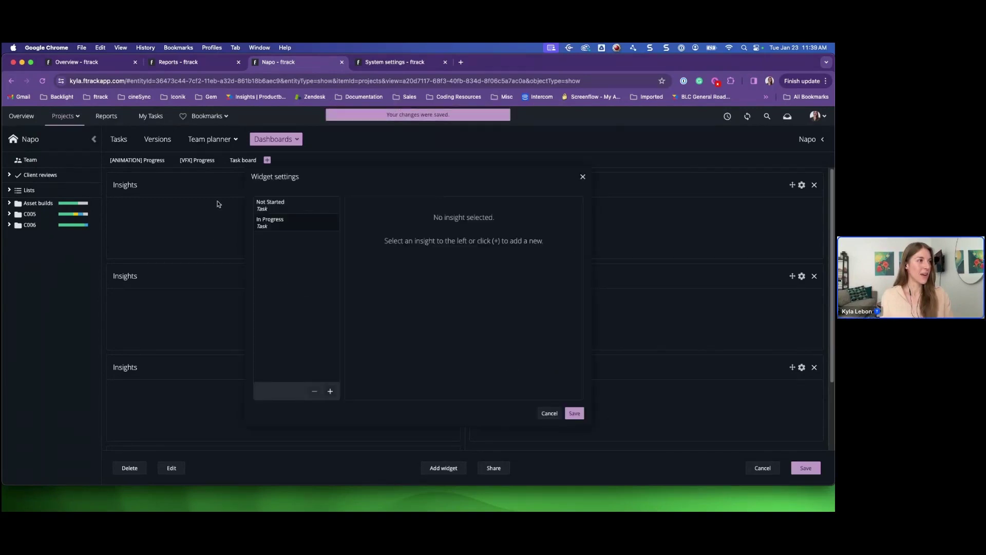
{"action": "left_click", "coordinate": [282, 208]}
{"action": "left_click", "coordinate": [272, 222]}
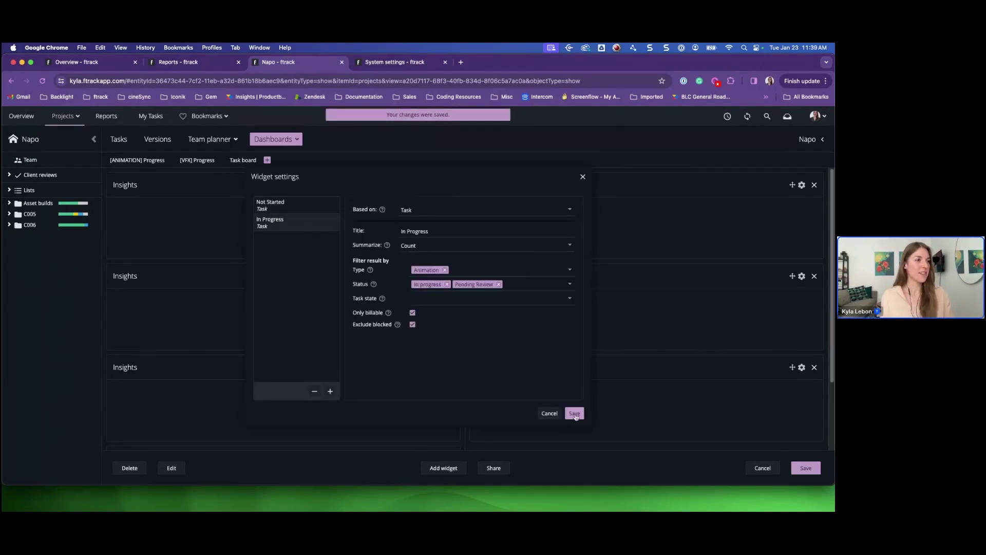
- Save the Insights widget settings and check the dashboard's options for sharing with everyone or with selected recipients, without applying any
{"action": "left_click", "coordinate": [574, 413]}
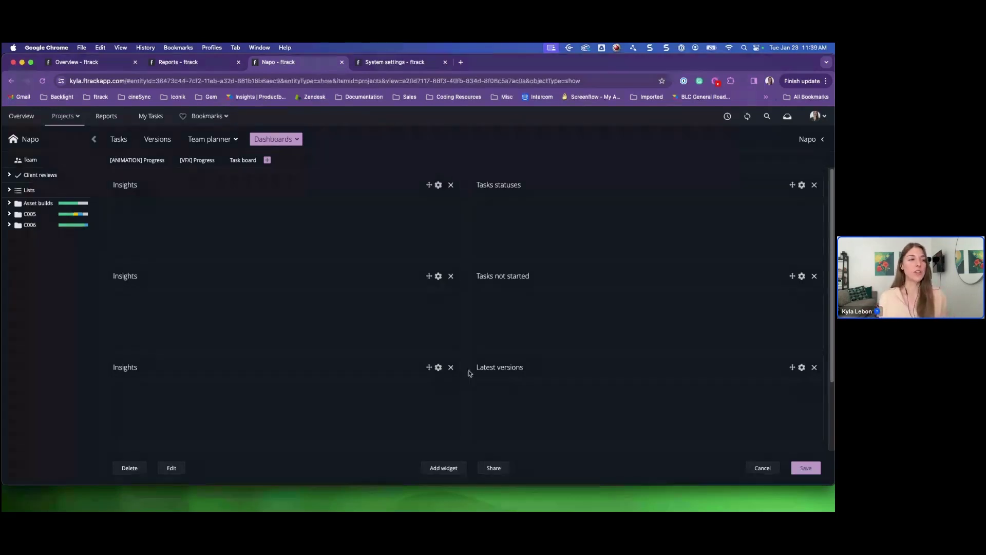
{"action": "left_click", "coordinate": [494, 468]}
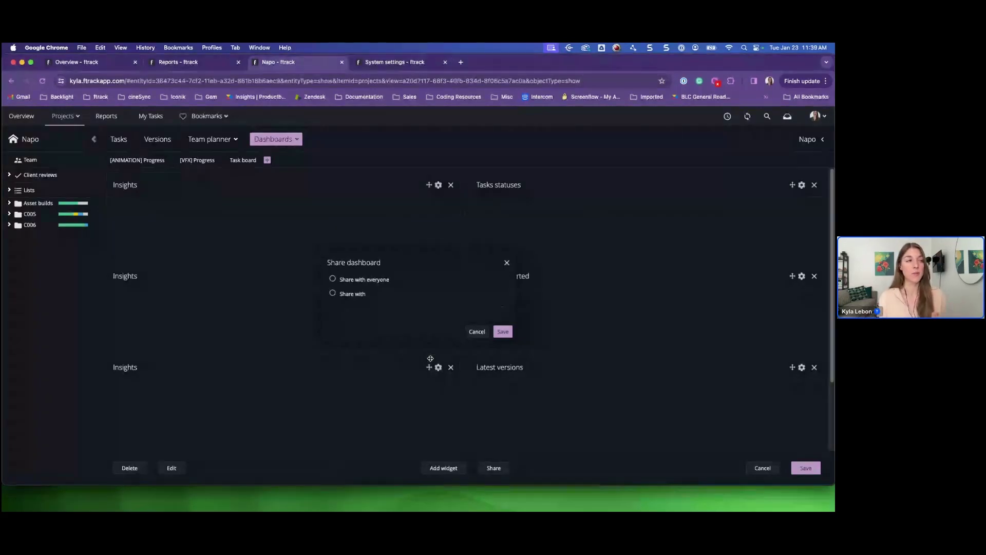
{"action": "left_click", "coordinate": [332, 293]}
{"action": "left_click", "coordinate": [401, 308]}
{"action": "left_click", "coordinate": [434, 280]}
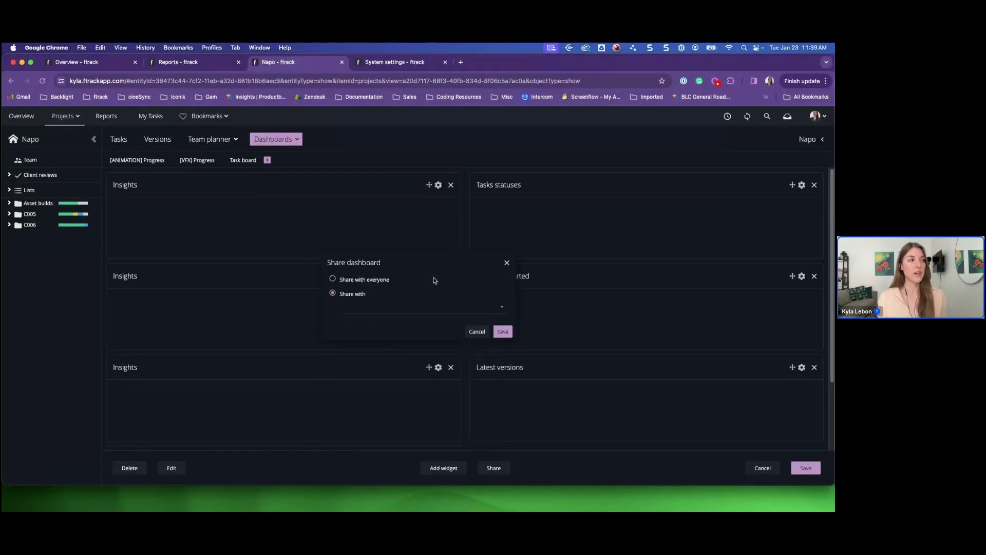
{"action": "left_click", "coordinate": [474, 330]}
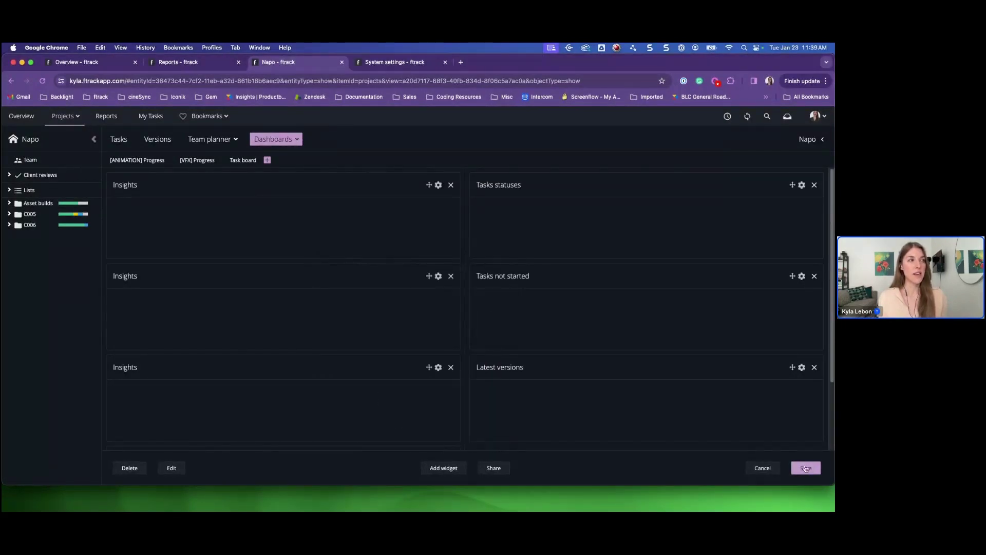
- Save the Test dashboard and review its insights, task status charts and latest versions
{"action": "left_click", "coordinate": [805, 468]}
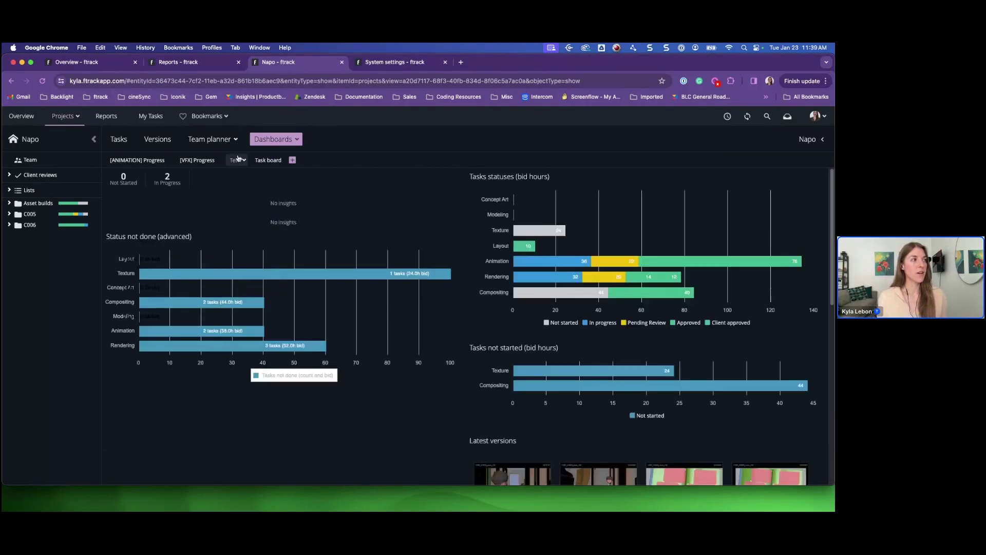
{"action": "left_click", "coordinate": [243, 160]}
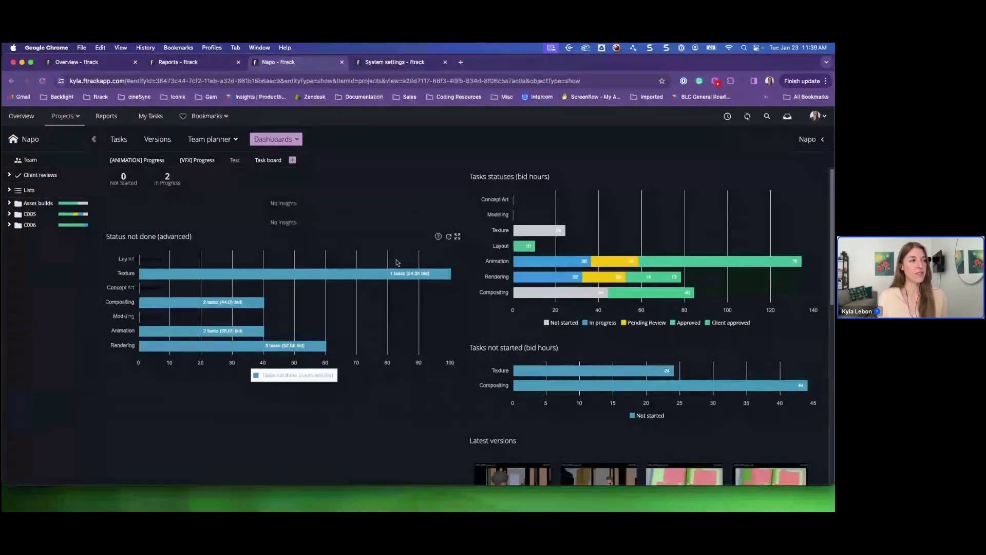
{"action": "scroll", "coordinate": [397, 261], "scroll_direction": "down", "scroll_amount": 3}
{"action": "scroll", "coordinate": [396, 262], "scroll_direction": "up", "scroll_amount": 3}
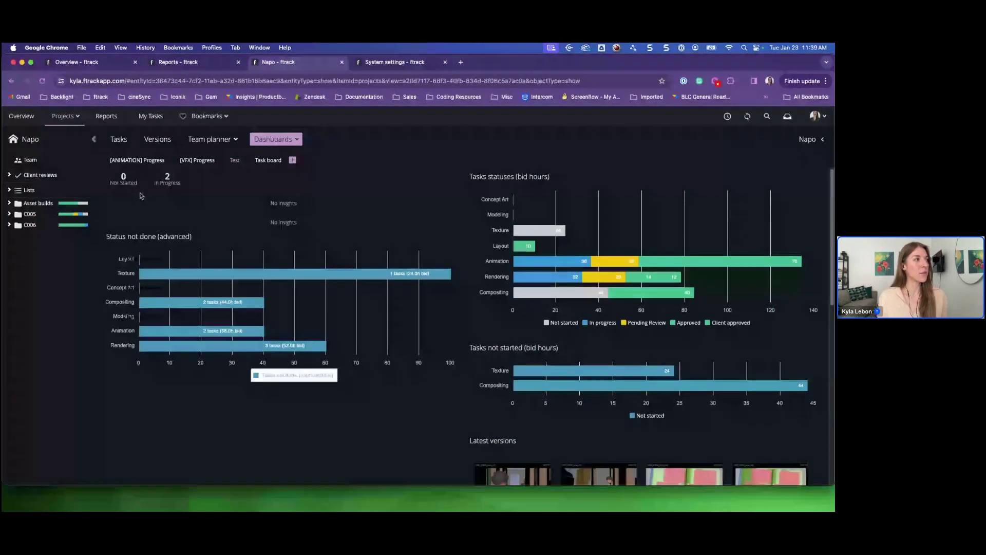
{"action": "scroll", "coordinate": [512, 265], "scroll_direction": "down", "scroll_amount": 2}
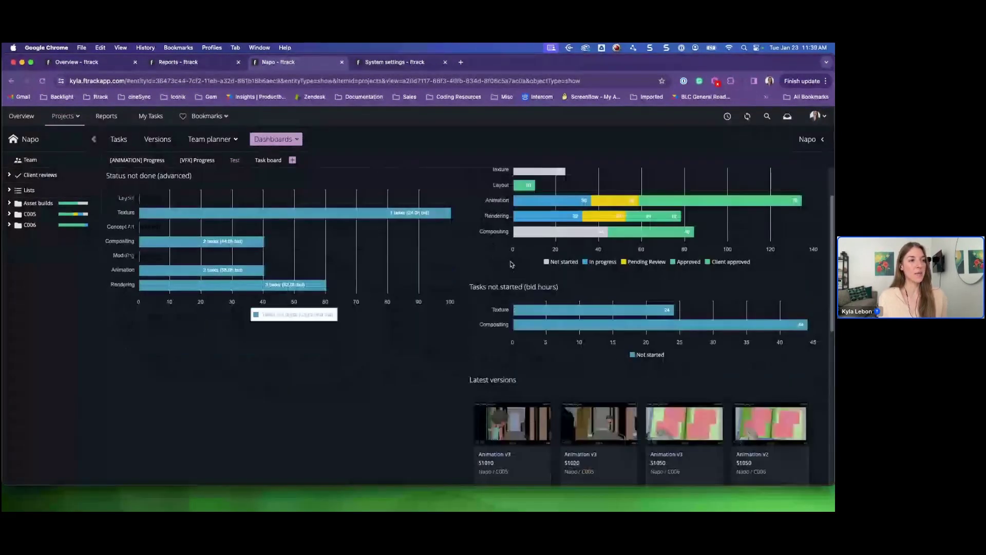
{"action": "mouse_move", "coordinate": [611, 417]}
{"action": "scroll", "coordinate": [370, 376], "scroll_direction": "up", "scroll_amount": 2}
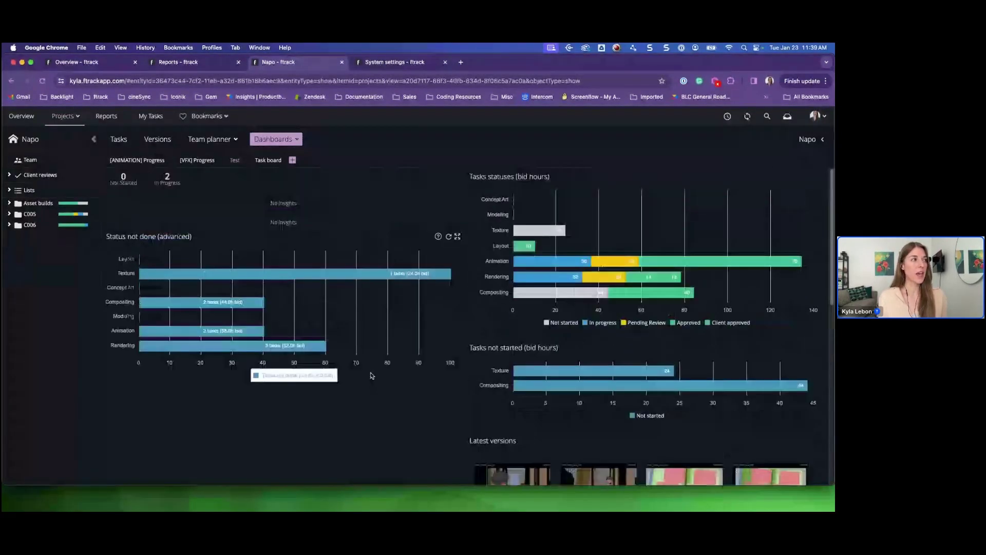
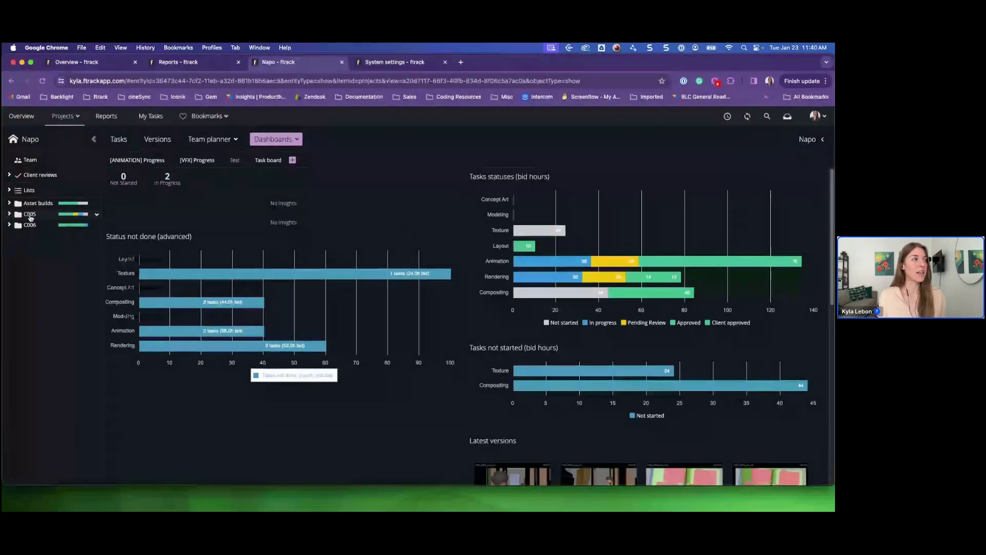
- View the Test dashboard for the C005 and C006 folders and for the Dailies lists animdailies_02, animdailies_01 and animdailies_03
{"action": "left_click", "coordinate": [29, 214]}
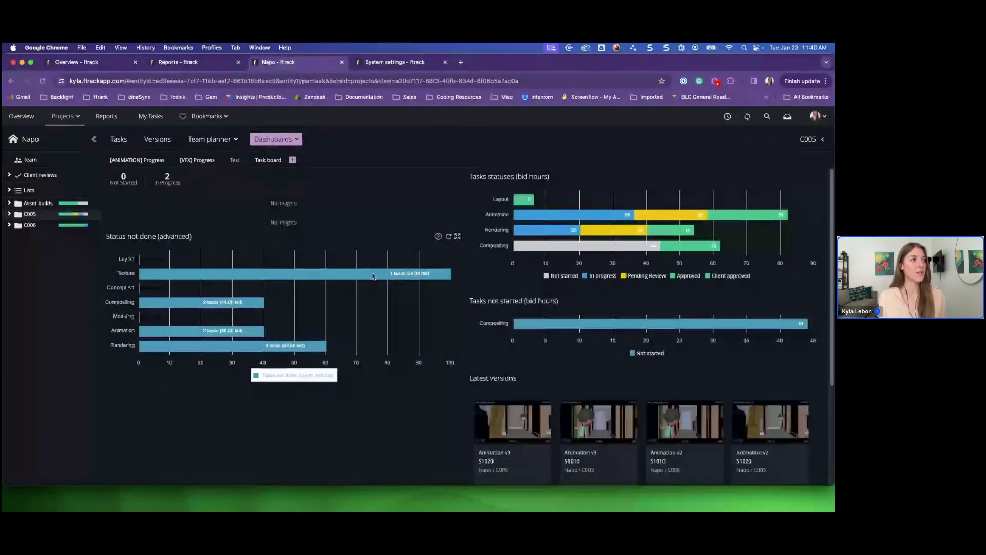
{"action": "left_click", "coordinate": [37, 225]}
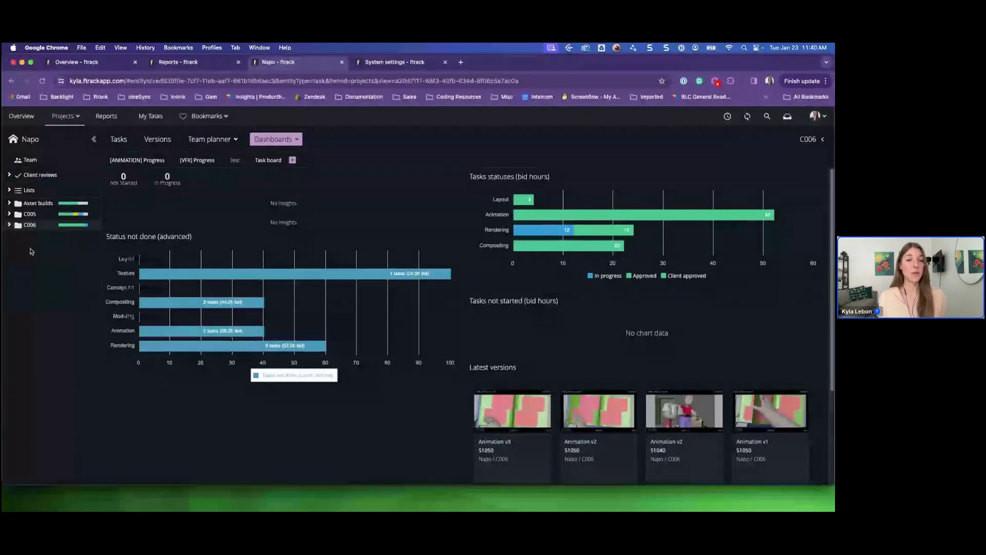
{"action": "left_click", "coordinate": [9, 190]}
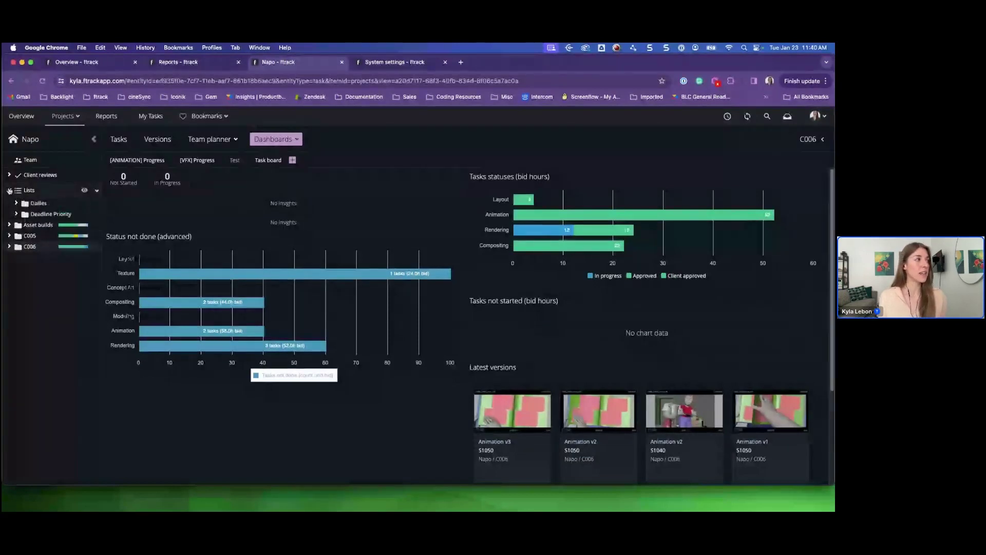
{"action": "left_click", "coordinate": [16, 203]}
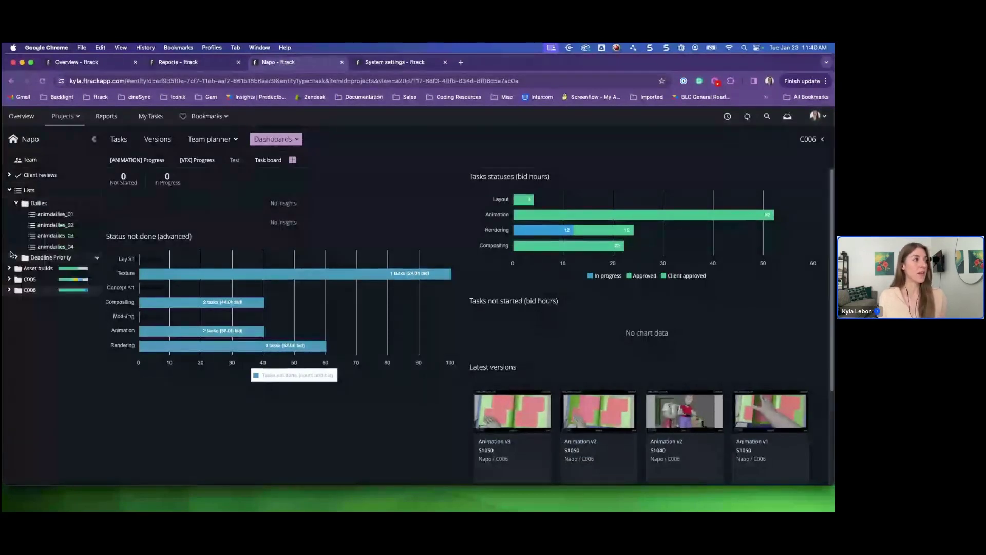
{"action": "left_click", "coordinate": [55, 225]}
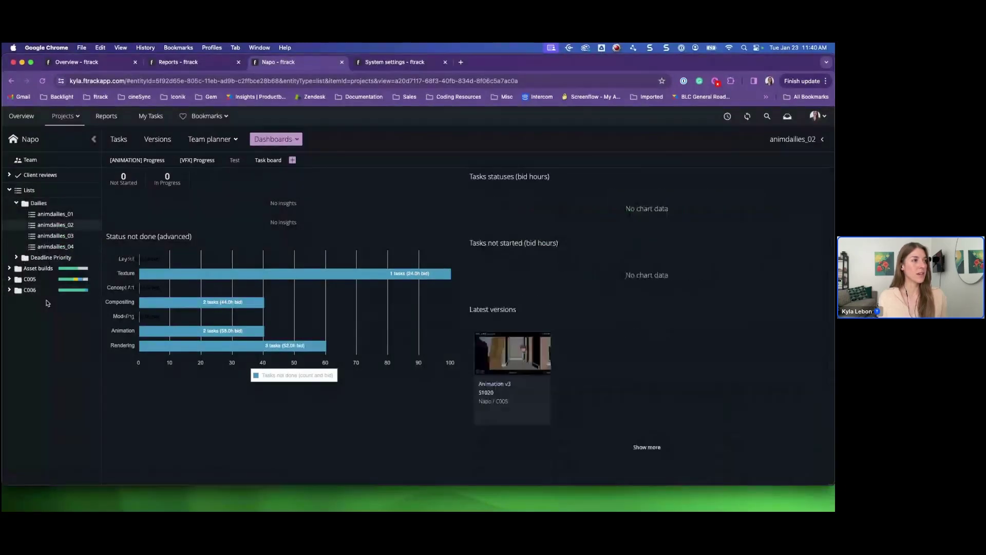
{"action": "left_click", "coordinate": [55, 214]}
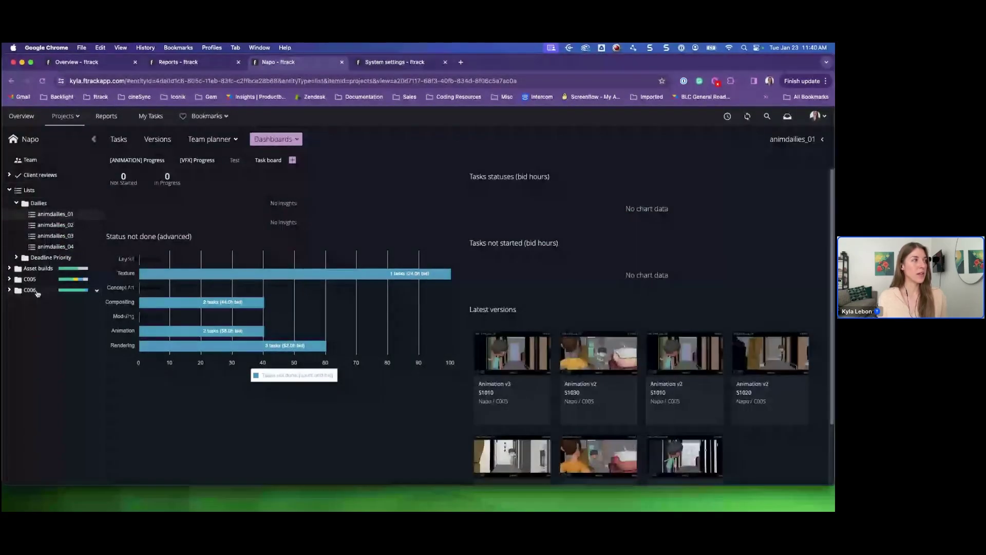
{"action": "left_click", "coordinate": [54, 236]}
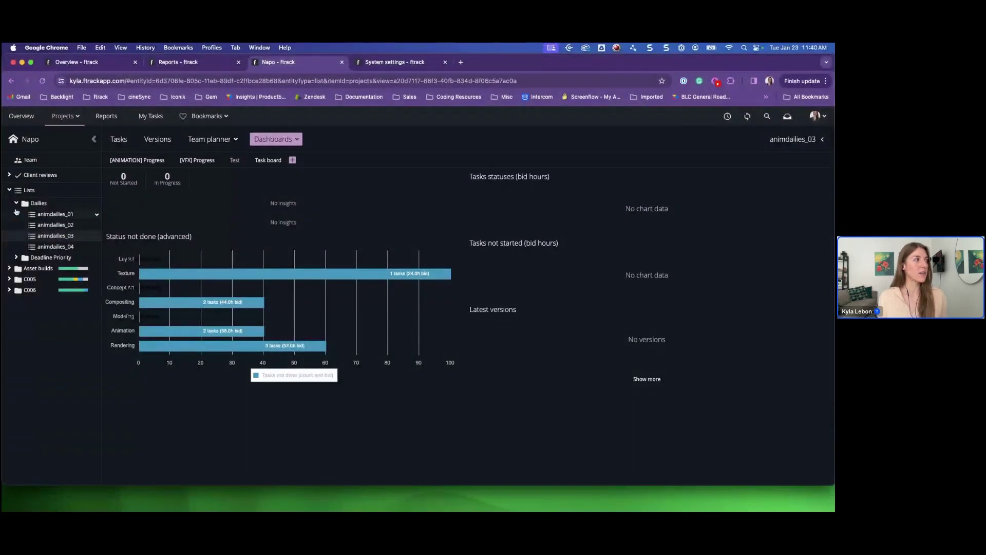
{"action": "left_click", "coordinate": [16, 203]}
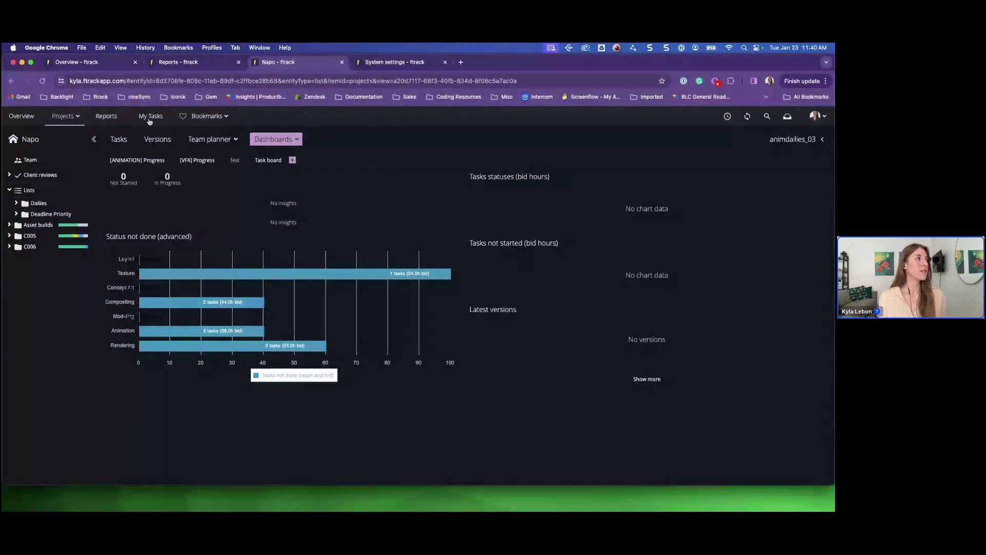
- Return to the site Overview and view all users as cards, as a list with its attribute settings, and as a timeline
{"action": "left_click", "coordinate": [87, 65]}
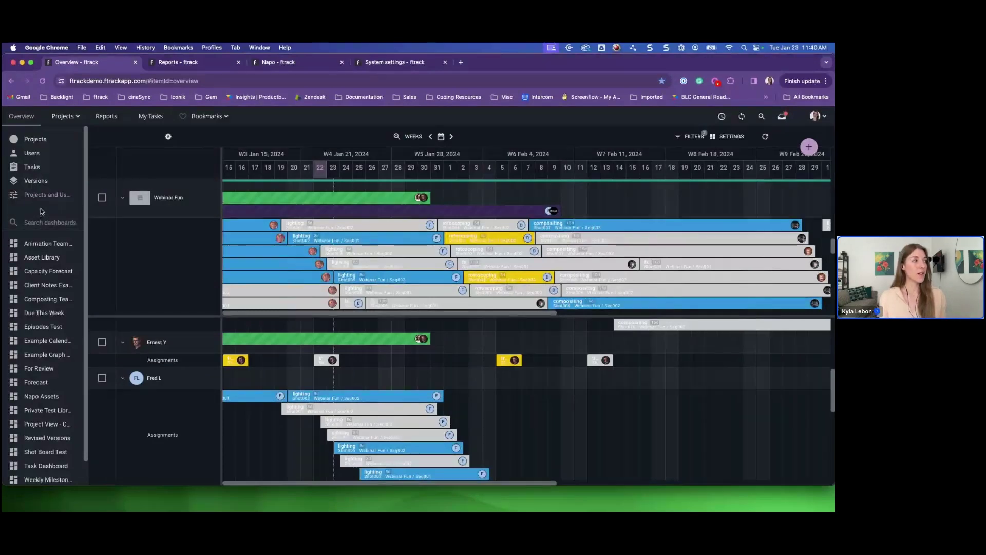
{"action": "left_click", "coordinate": [31, 153]}
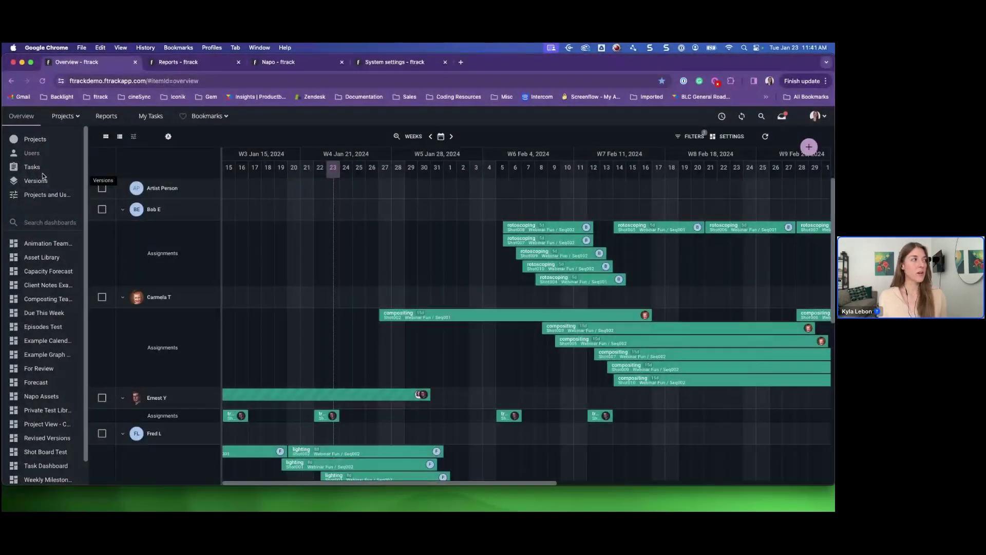
{"action": "left_click", "coordinate": [102, 138]}
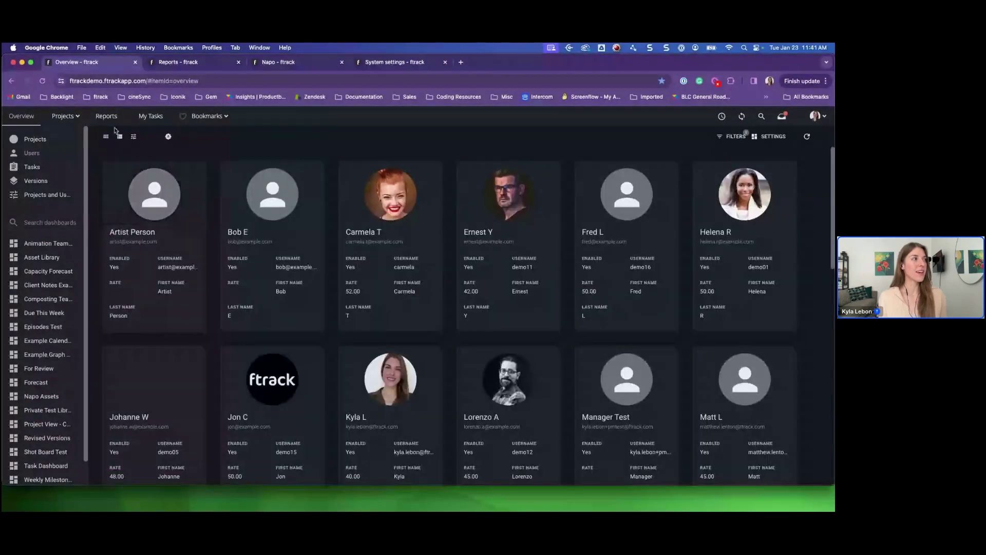
{"action": "left_click", "coordinate": [119, 136]}
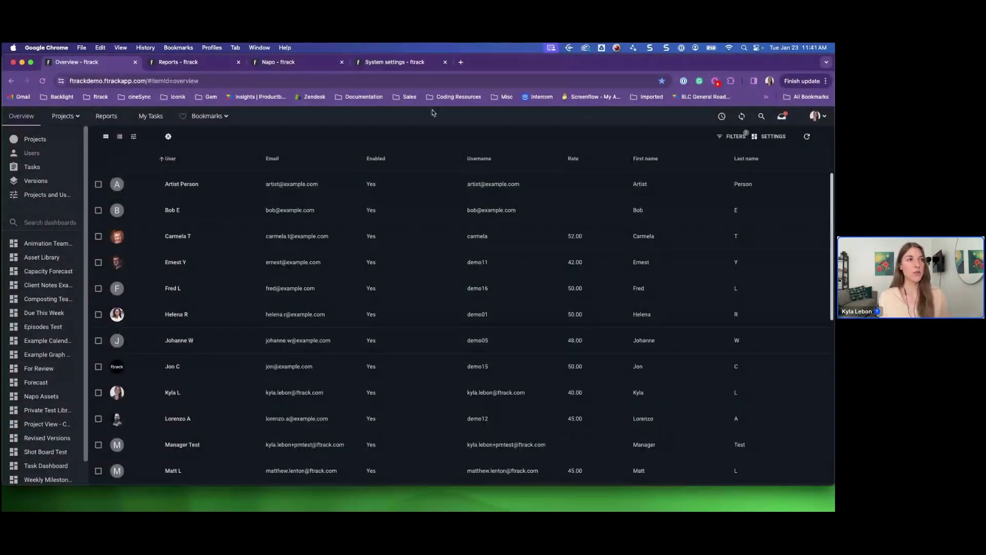
{"action": "left_click", "coordinate": [770, 136]}
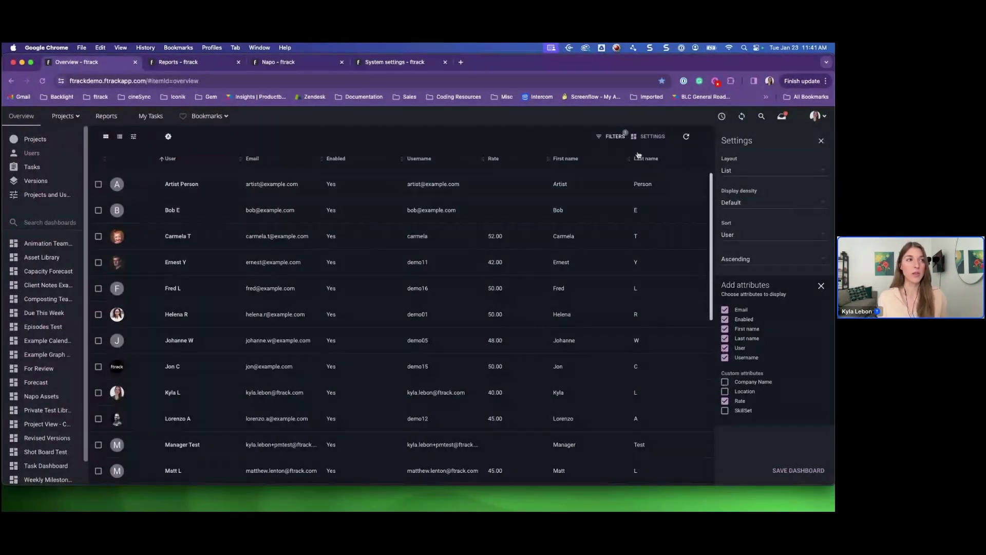
{"action": "left_click", "coordinate": [134, 136]}
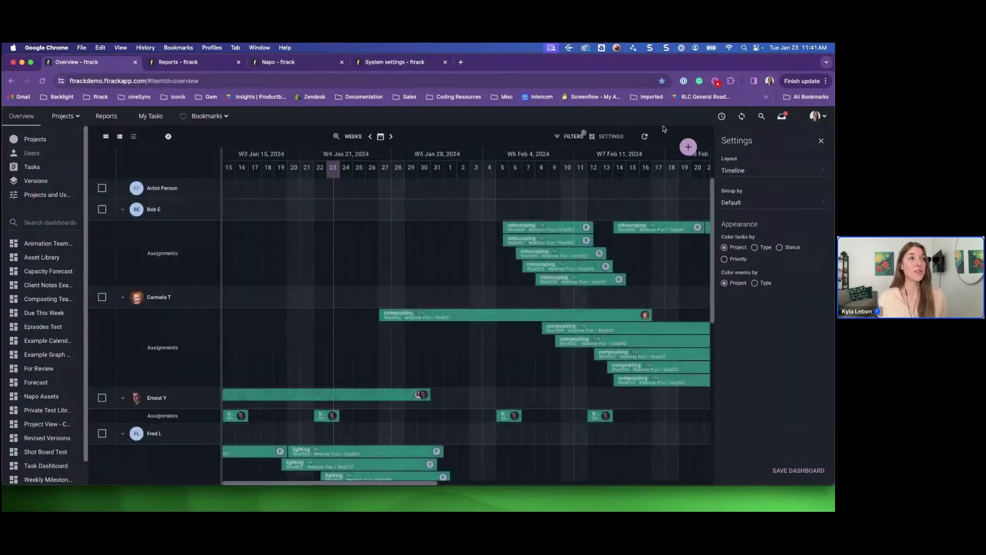
{"action": "left_click", "coordinate": [602, 136]}
{"action": "scroll", "coordinate": [319, 231], "scroll_direction": "down", "scroll_amount": 2}
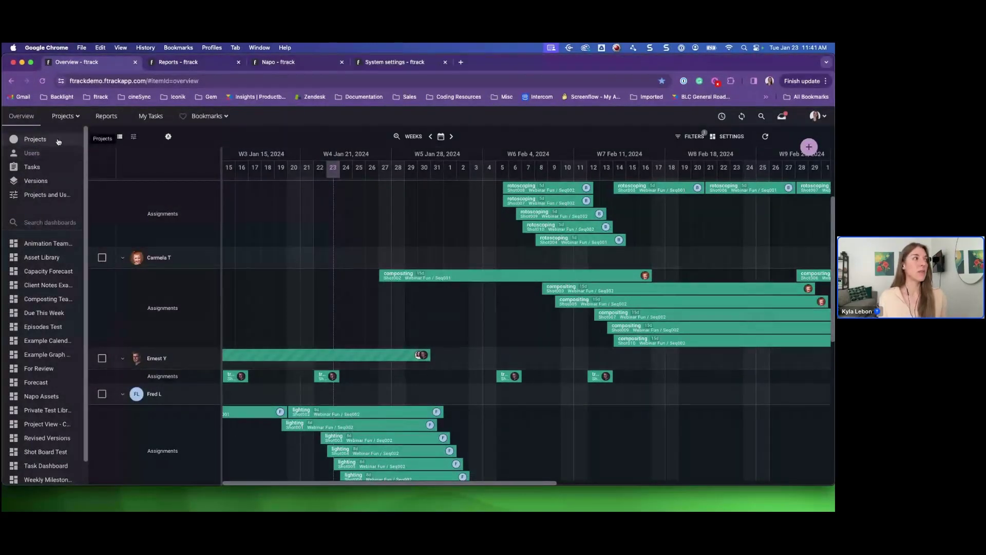
- Open the Projects timeline and inspect the Webinar Fun project's scheduled events and tasks, including the Shot010 animation task
{"action": "left_click", "coordinate": [40, 141]}
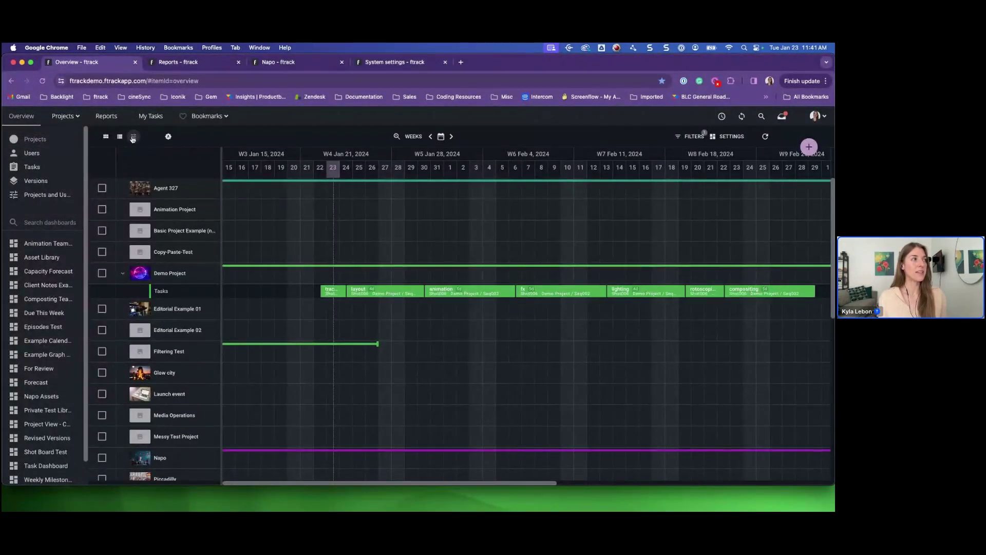
{"action": "scroll", "coordinate": [322, 253], "scroll_direction": "down", "scroll_amount": 10}
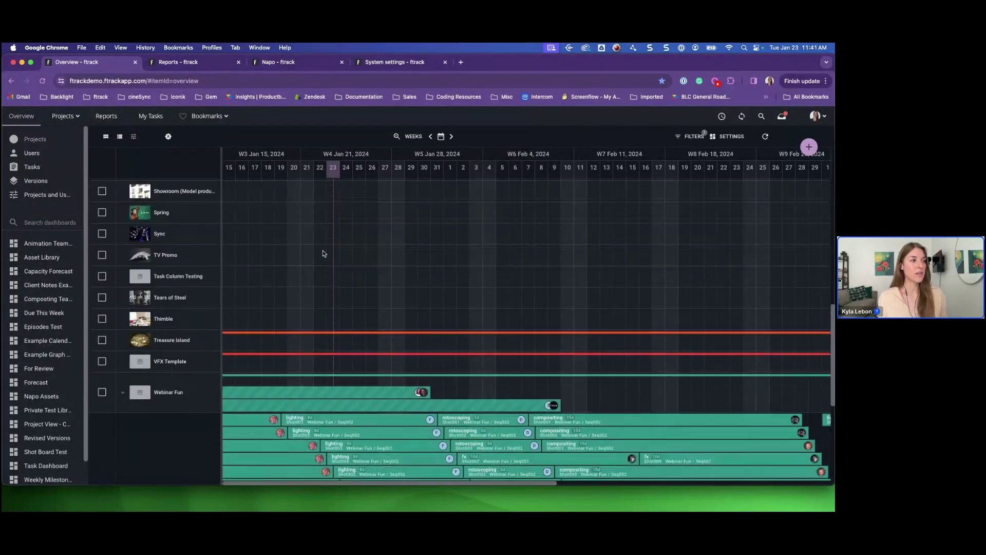
{"action": "scroll", "coordinate": [323, 253], "scroll_direction": "down", "scroll_amount": 5}
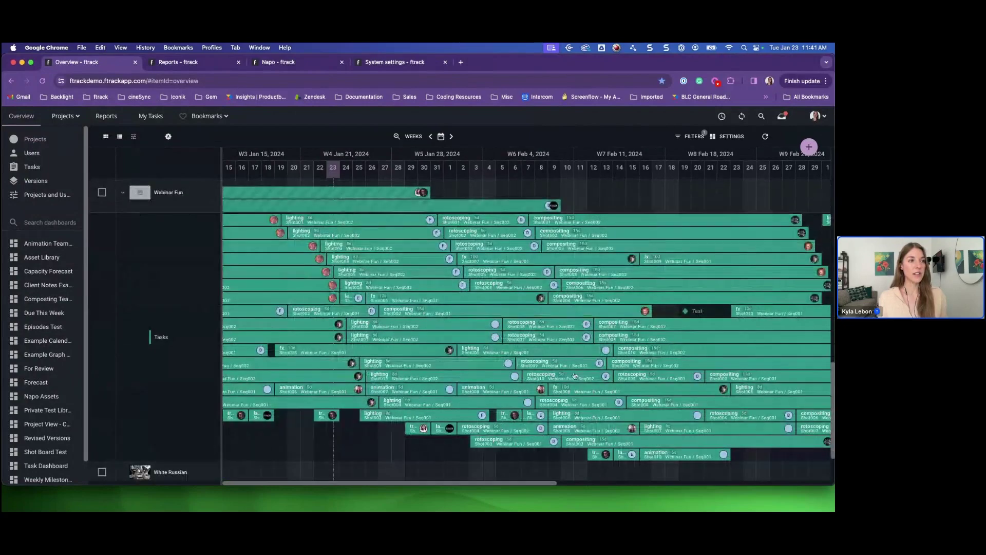
{"action": "mouse_move", "coordinate": [650, 458]}
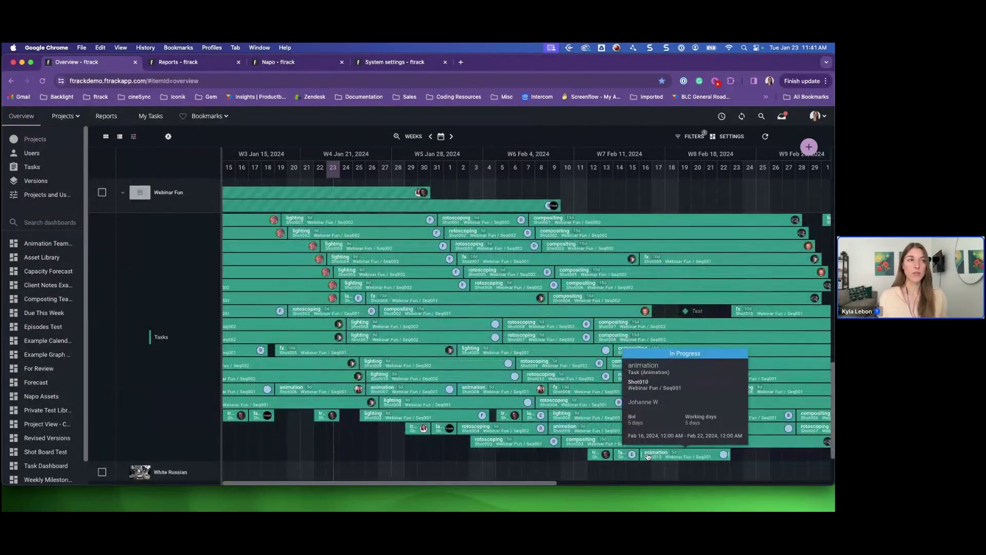
{"action": "mouse_move", "coordinate": [427, 306]}
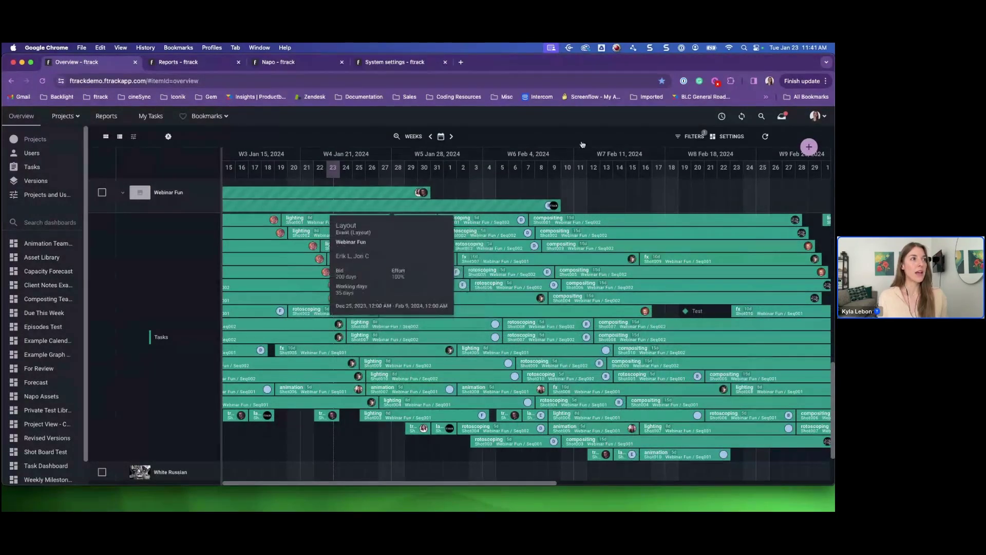
- Color the Projects timeline's tasks by Status and its events by Type
{"action": "left_click", "coordinate": [690, 137]}
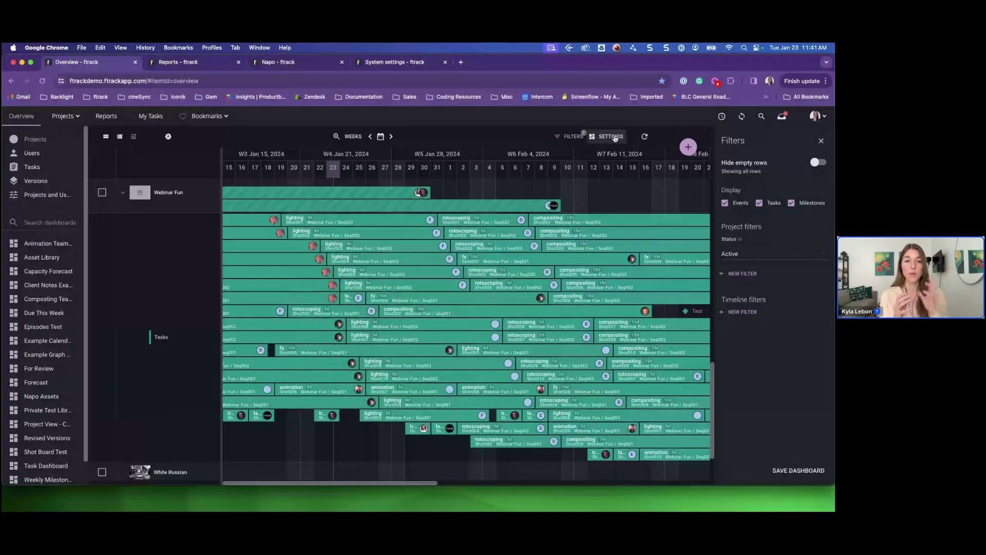
{"action": "left_click", "coordinate": [615, 137]}
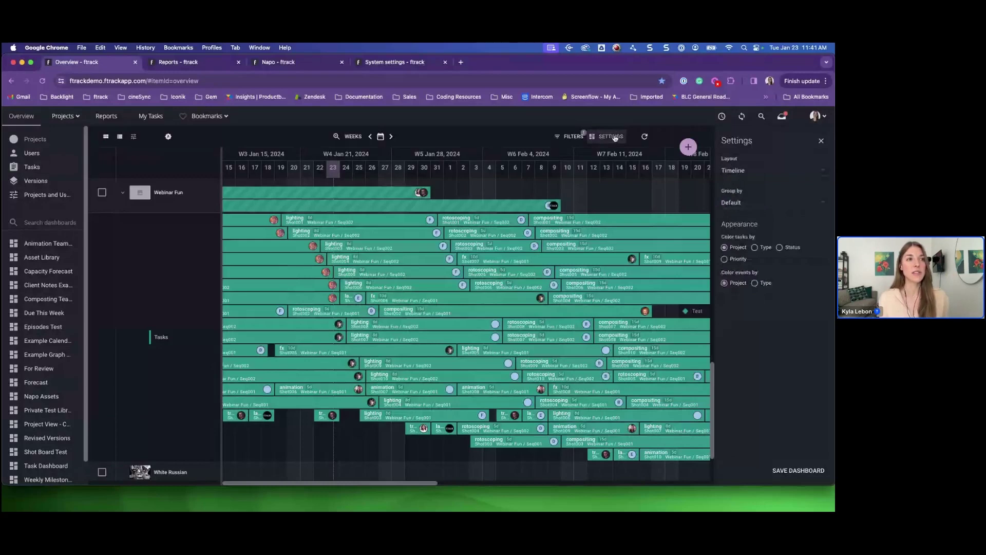
{"action": "left_click", "coordinate": [779, 247]}
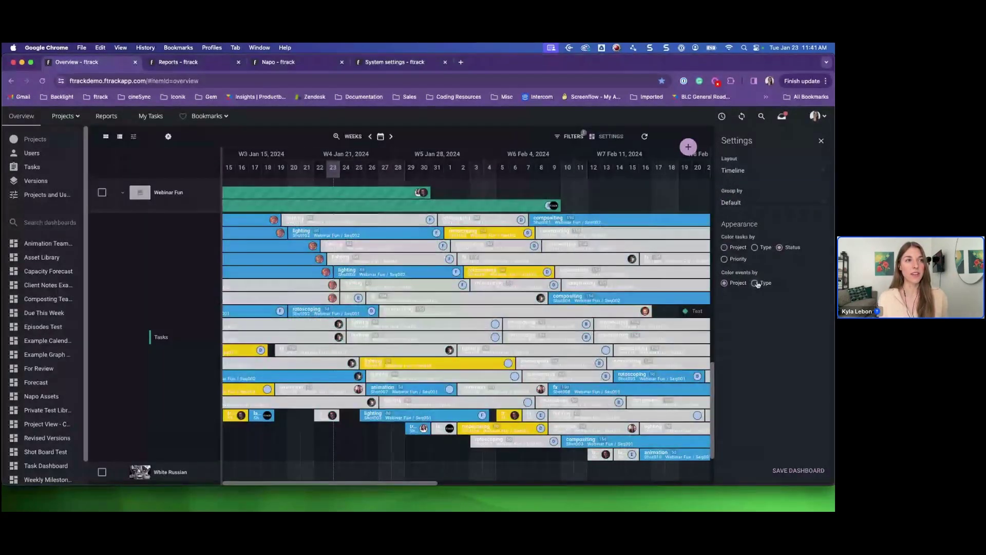
{"action": "left_click", "coordinate": [754, 282]}
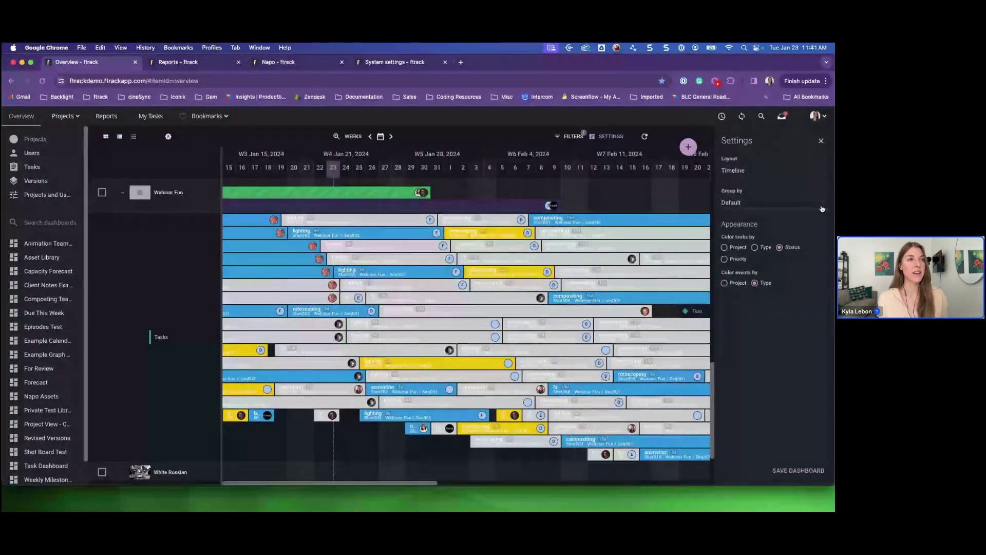
- Try grouping the Projects timeline by Parent, then return the grouping to Default
{"action": "left_click", "coordinate": [770, 203]}
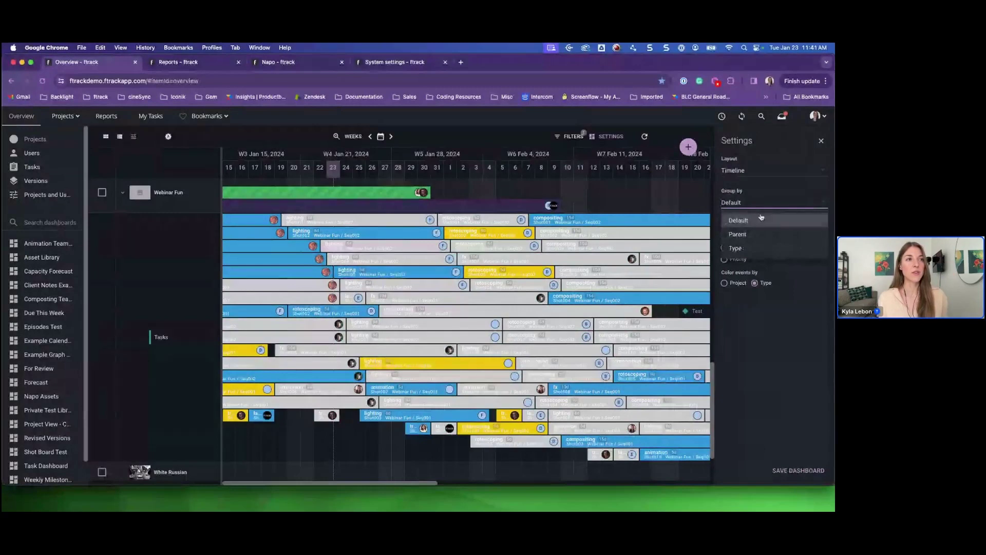
{"action": "left_click", "coordinate": [749, 239]}
{"action": "scroll", "coordinate": [174, 278], "scroll_direction": "down", "scroll_amount": 20}
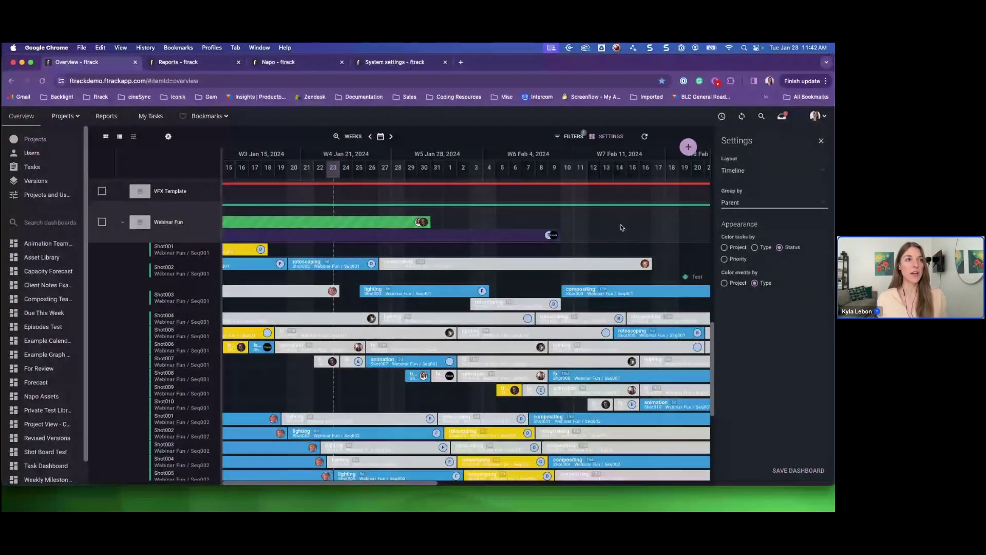
{"action": "left_click", "coordinate": [751, 203]}
{"action": "left_click", "coordinate": [744, 224]}
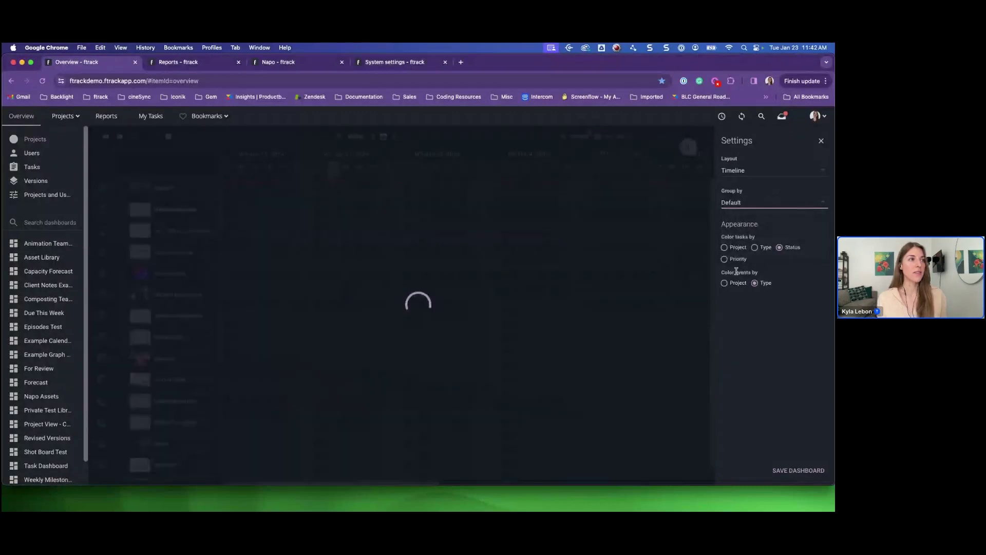
{"action": "scroll", "coordinate": [412, 267], "scroll_direction": "down", "scroll_amount": 8}
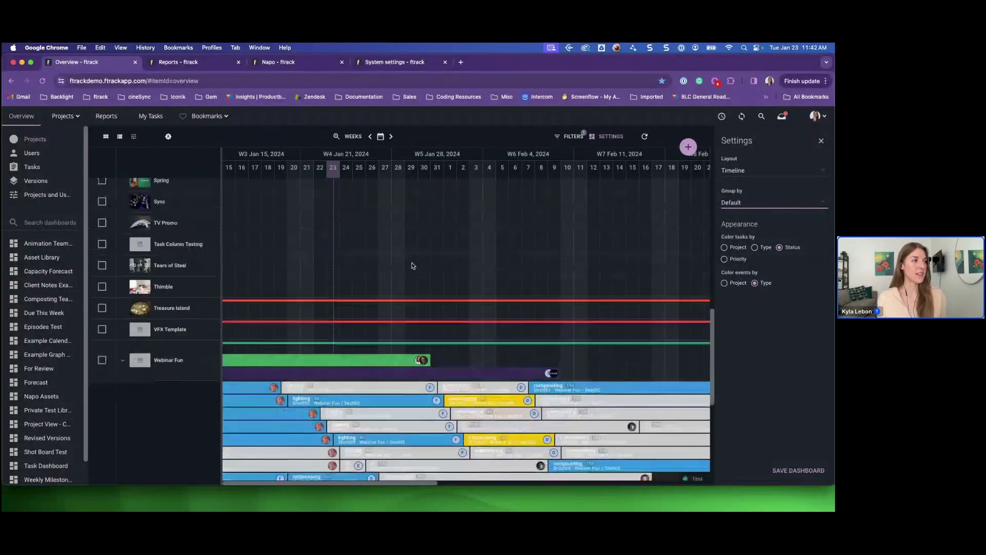
{"action": "scroll", "coordinate": [412, 266], "scroll_direction": "up", "scroll_amount": 2}
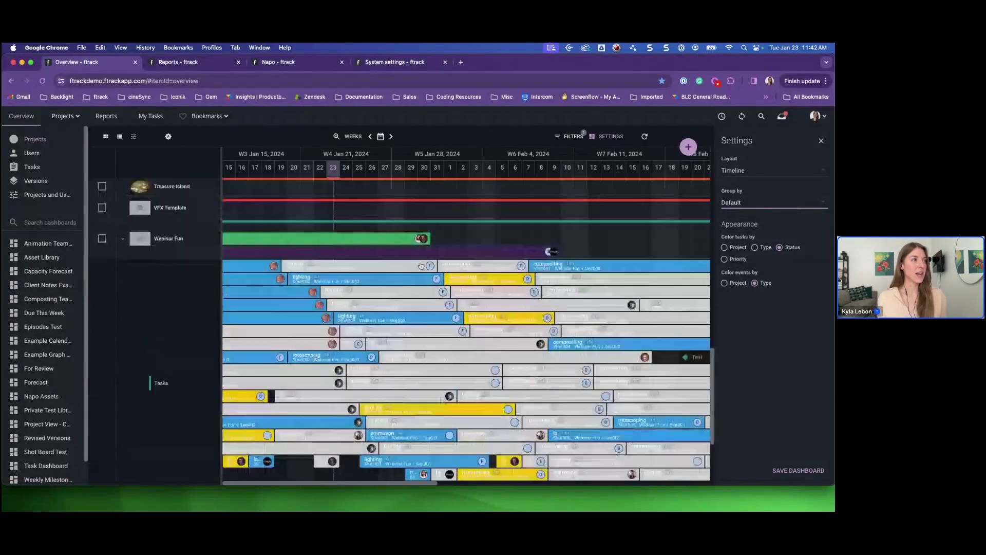
- Add a timeline filter on task Type that includes only Lighting tasks
{"action": "left_click", "coordinate": [565, 137]}
{"action": "left_click", "coordinate": [741, 311]}
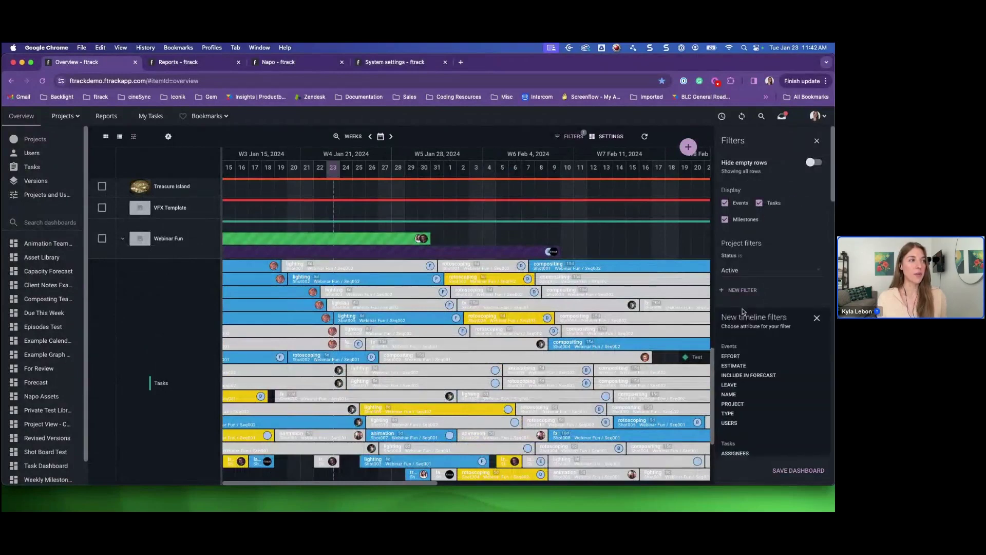
{"action": "scroll", "coordinate": [756, 371], "scroll_direction": "down", "scroll_amount": 3}
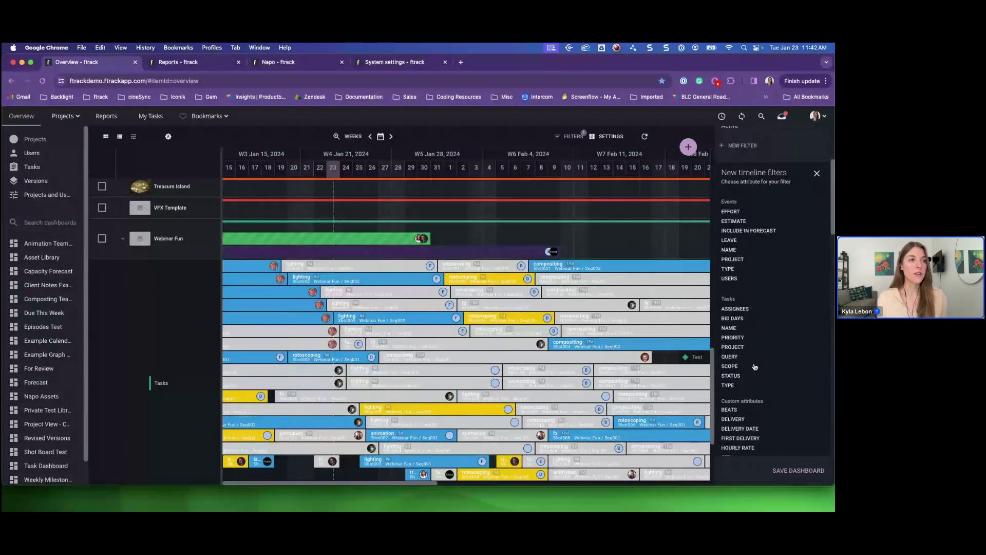
{"action": "left_click", "coordinate": [738, 355]}
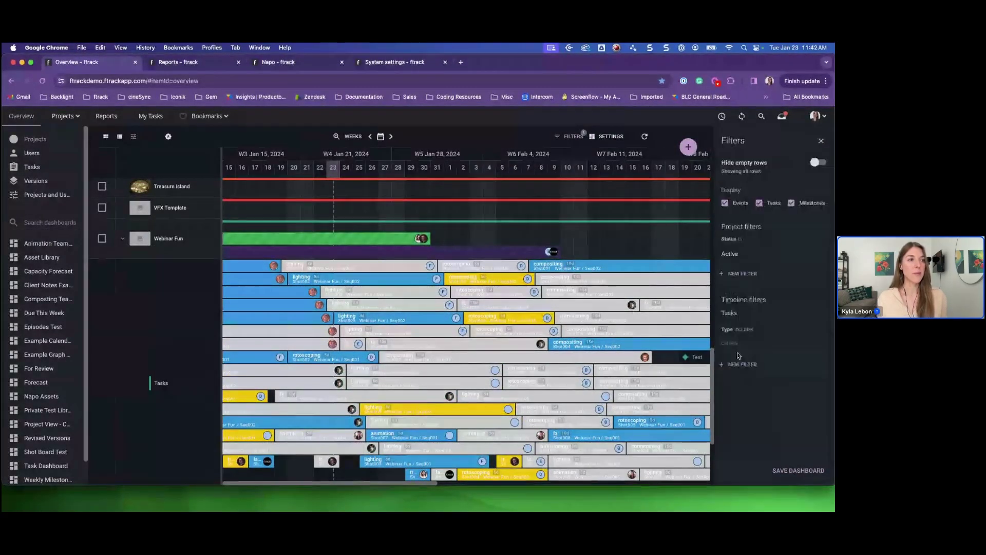
{"action": "left_click", "coordinate": [758, 344]}
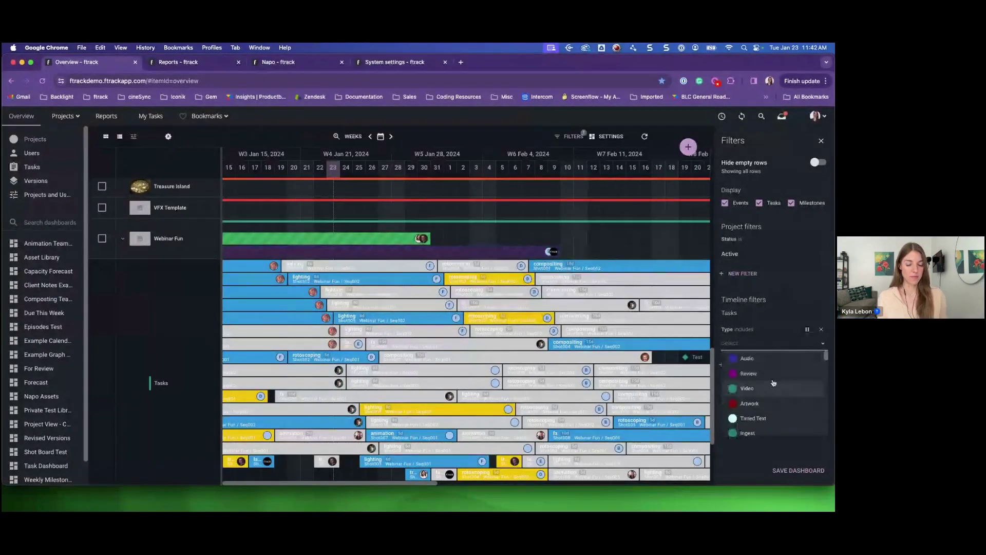
{"action": "type", "text": "light"}
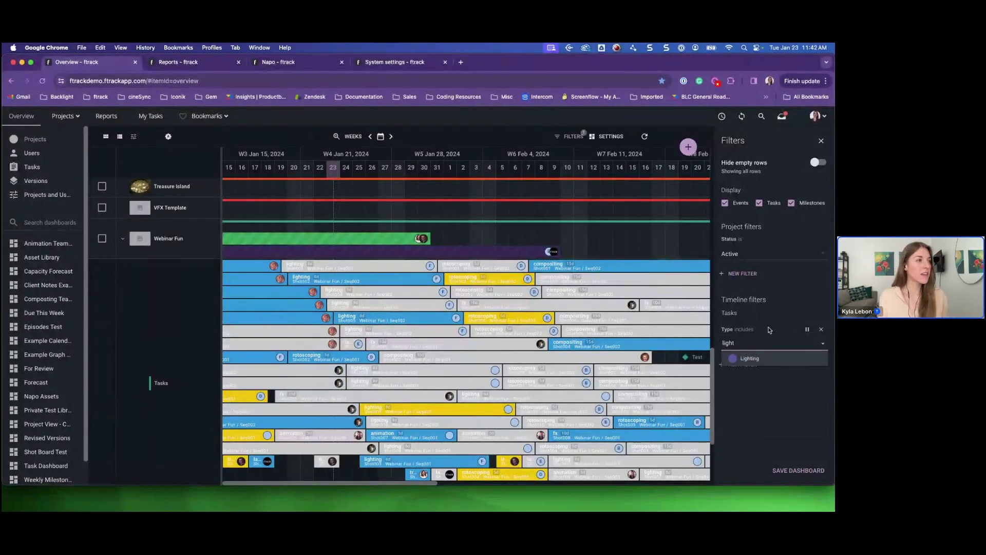
{"action": "left_click", "coordinate": [748, 359]}
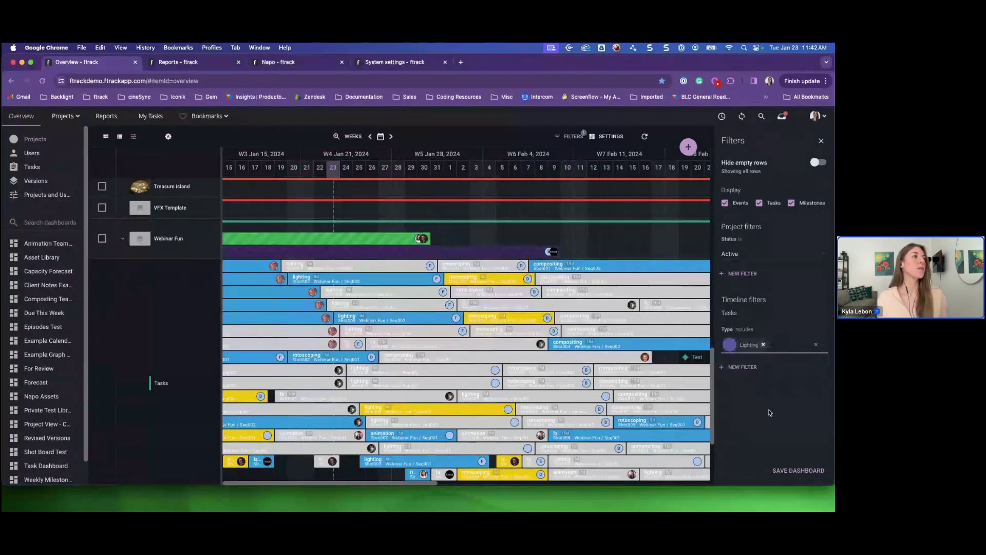
{"action": "scroll", "coordinate": [385, 308], "scroll_direction": "down", "scroll_amount": 10}
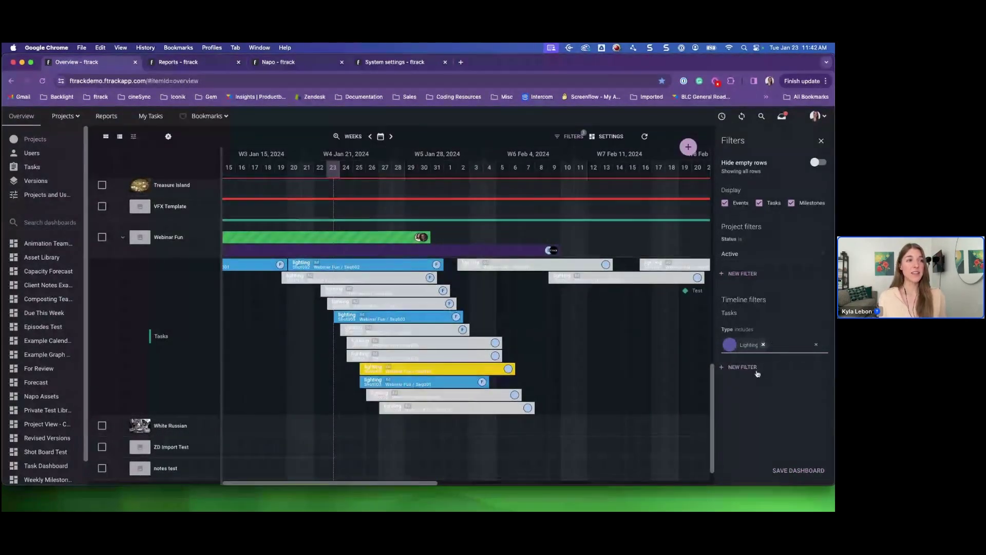
- Add a project filter on the Project attribute and look through its selectable projects without choosing one
{"action": "left_click", "coordinate": [742, 273]}
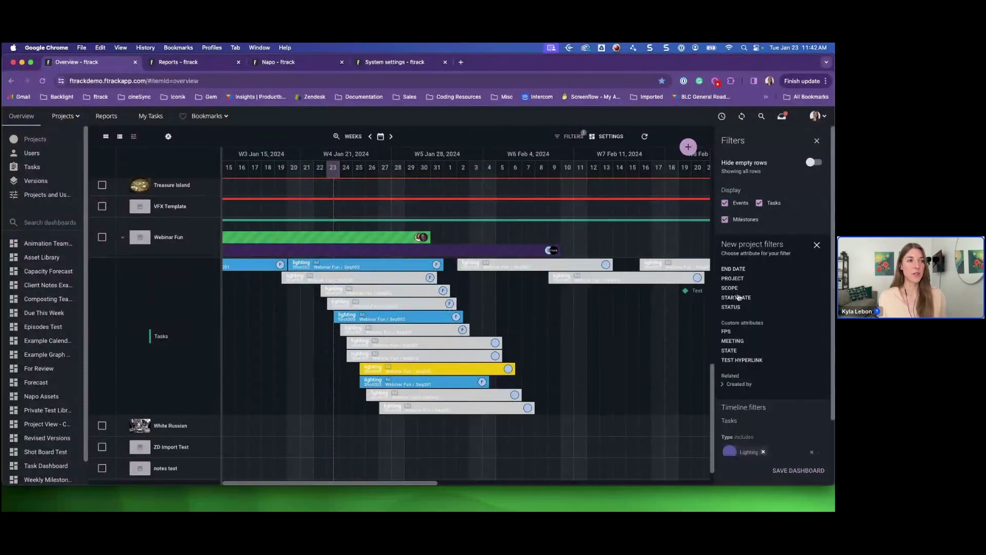
{"action": "left_click", "coordinate": [732, 279]}
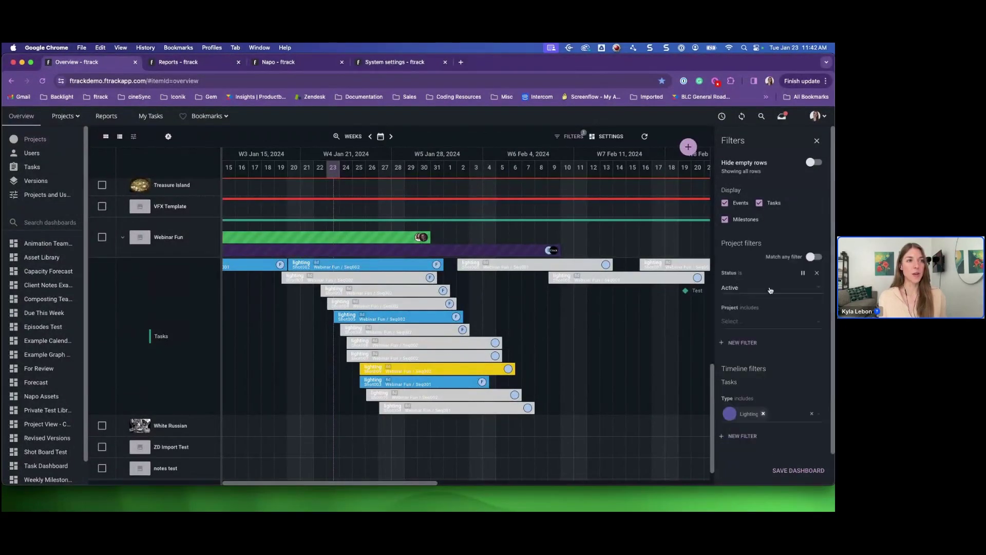
{"action": "left_click", "coordinate": [755, 325]}
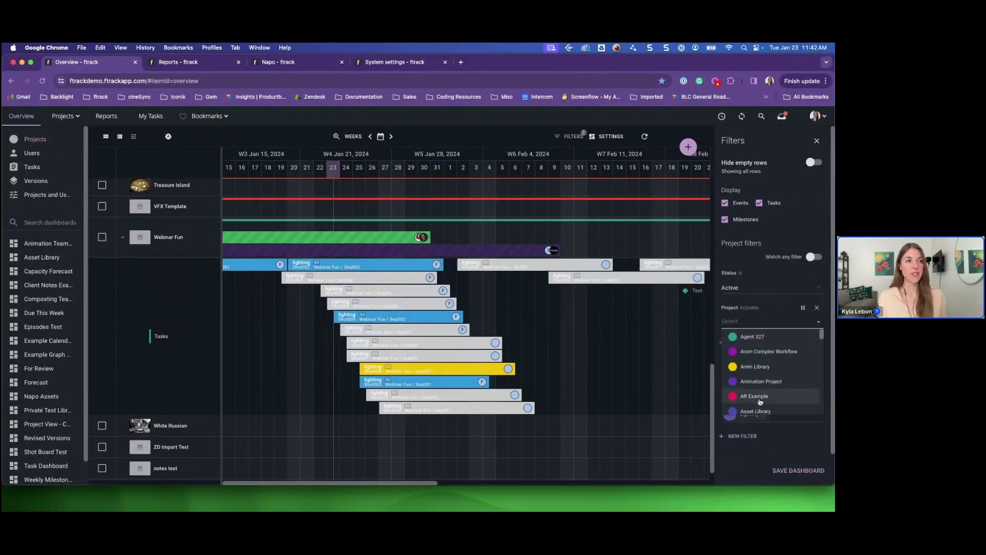
{"action": "left_click", "coordinate": [767, 456]}
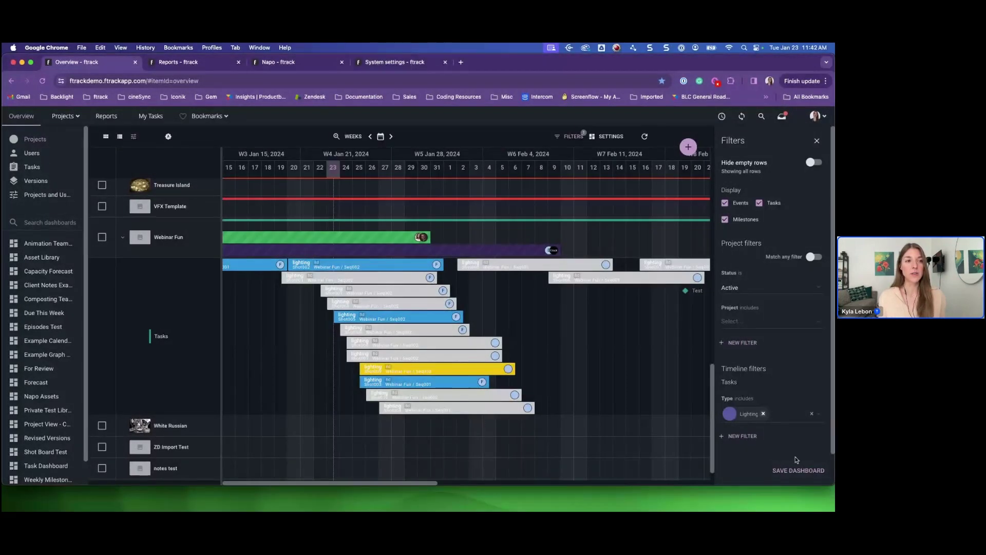
- Save the filtered timeline as a new dashboard named Lighting Dashboard and review its listing and lighting tasks
{"action": "left_click", "coordinate": [810, 471]}
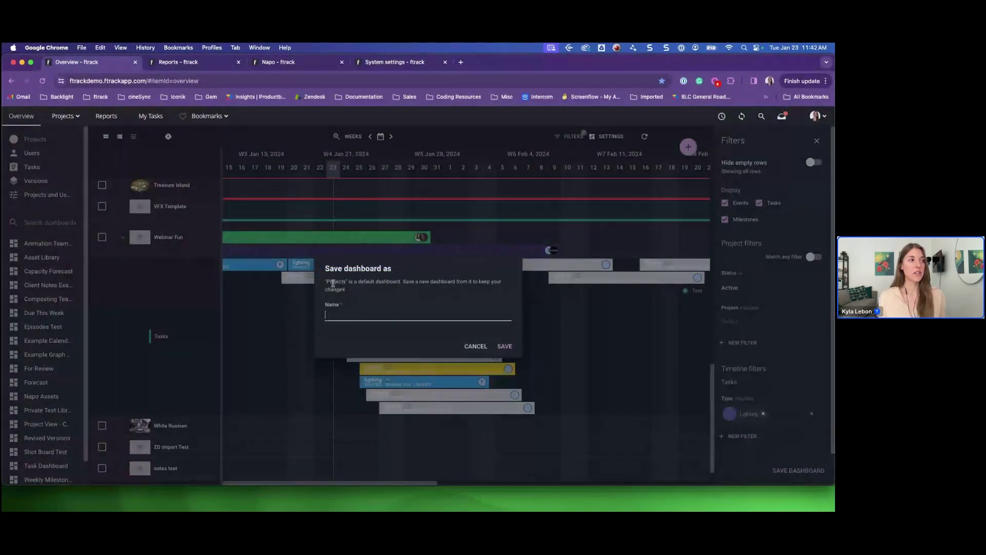
{"action": "left_click_drag", "start_coordinate": [324, 284], "coordinate": [390, 293]}
{"action": "left_click", "coordinate": [390, 294]}
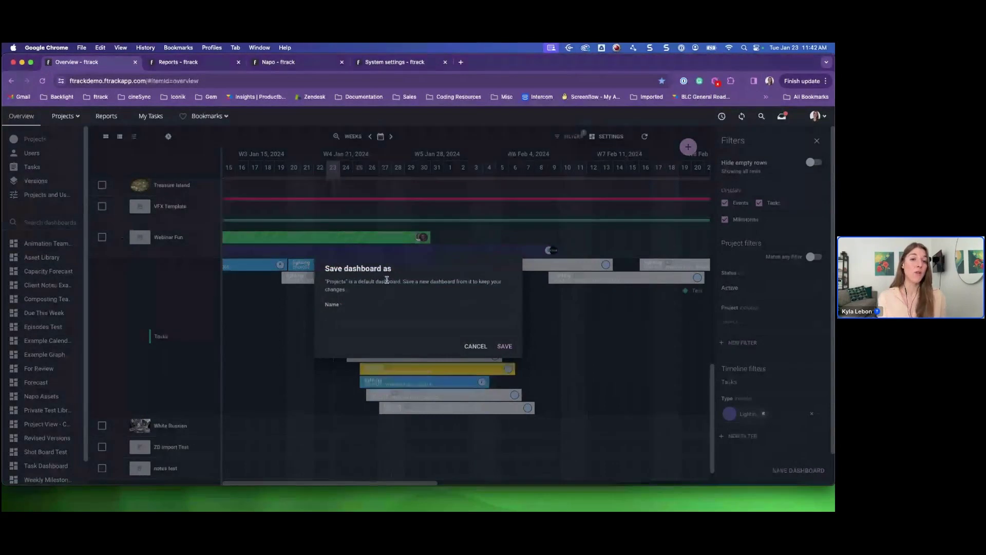
{"action": "left_click", "coordinate": [331, 313]}
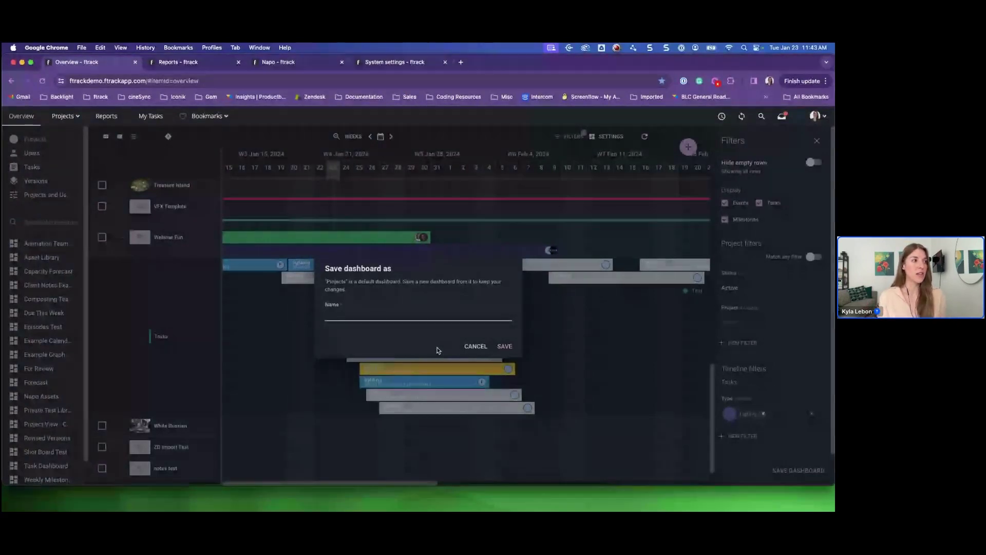
{"action": "type", "text": "Lightin"}
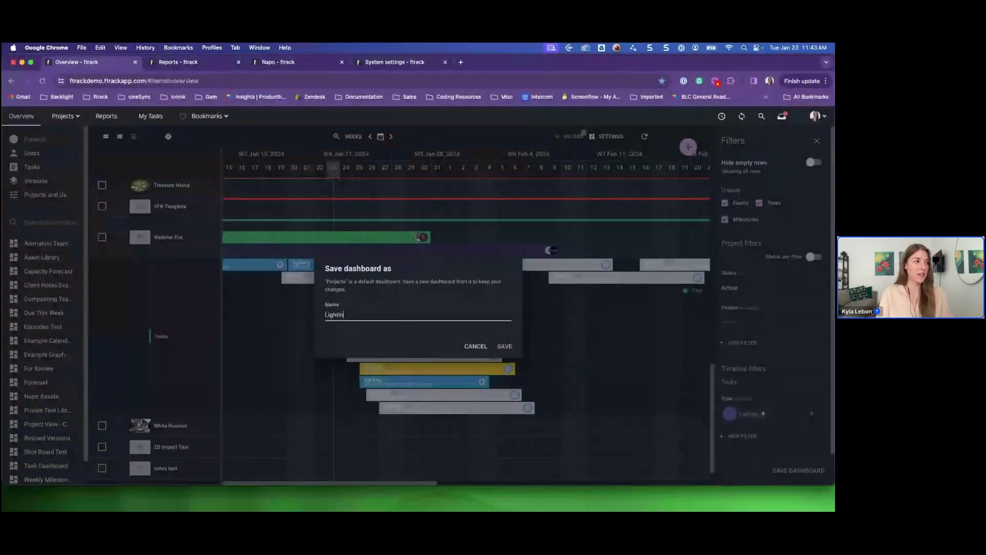
{"action": "type", "text": "g Dashboard"}
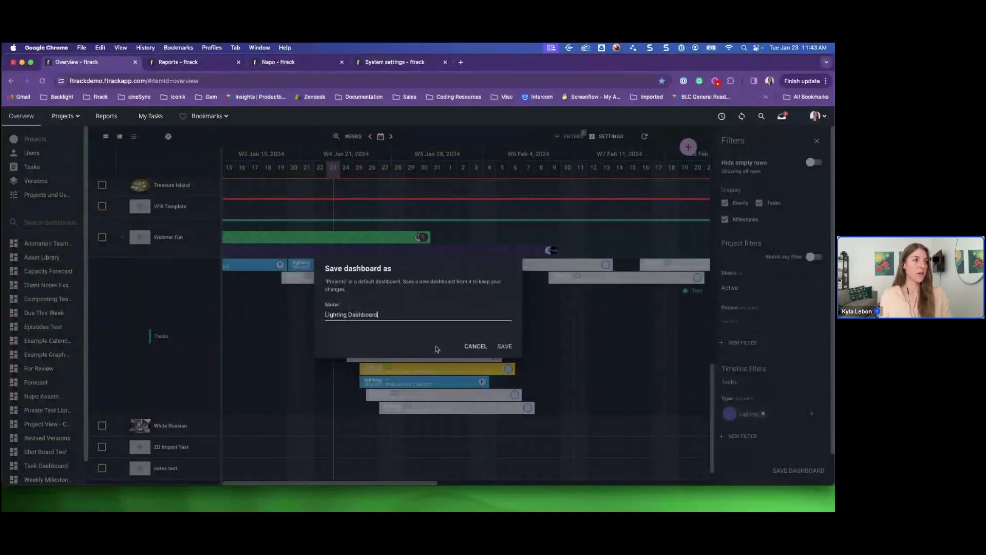
{"action": "left_click", "coordinate": [504, 345]}
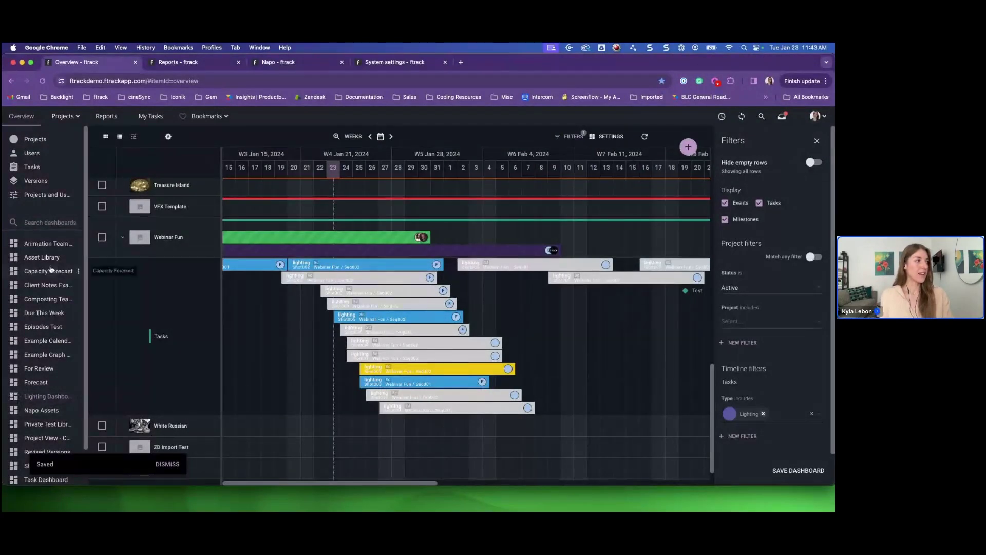
{"action": "scroll", "coordinate": [25, 401], "scroll_direction": "down", "scroll_amount": 2}
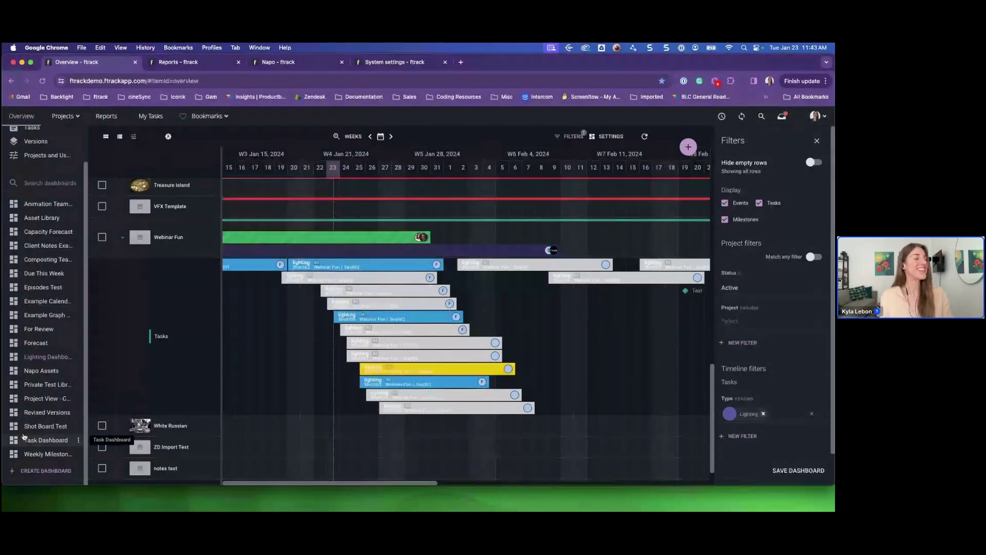
{"action": "scroll", "coordinate": [24, 436], "scroll_direction": "up", "scroll_amount": 1}
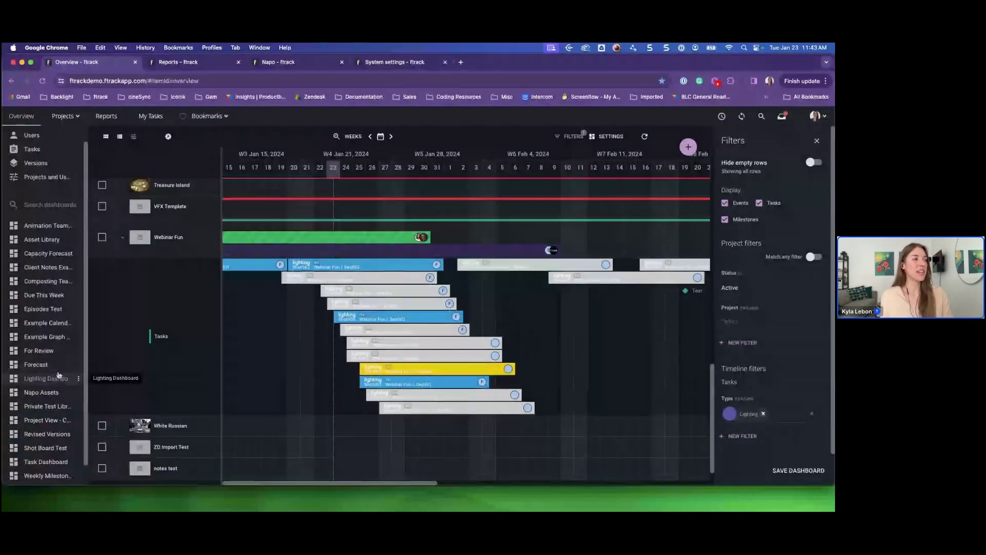
{"action": "mouse_move", "coordinate": [295, 272]}
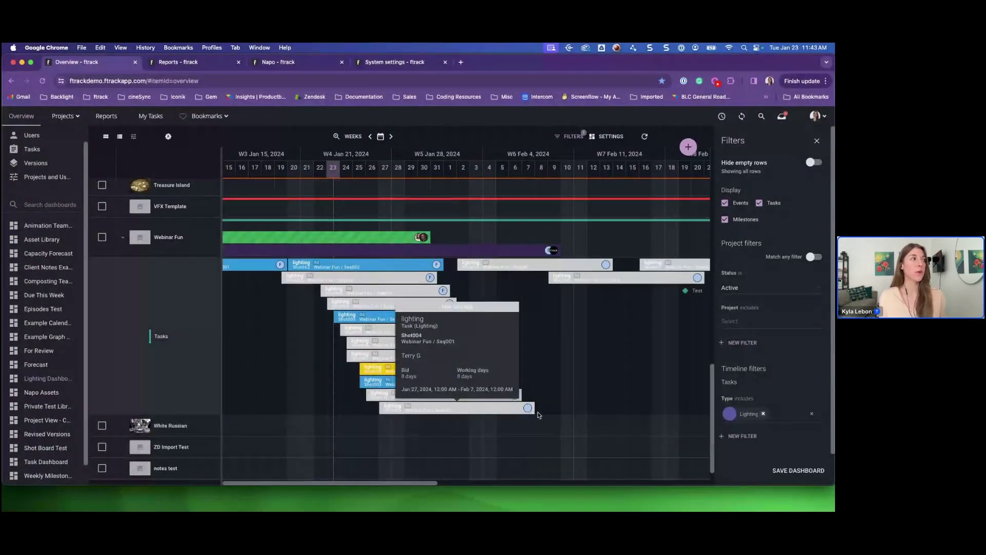
{"action": "scroll", "coordinate": [31, 259], "scroll_direction": "up", "scroll_amount": 1}
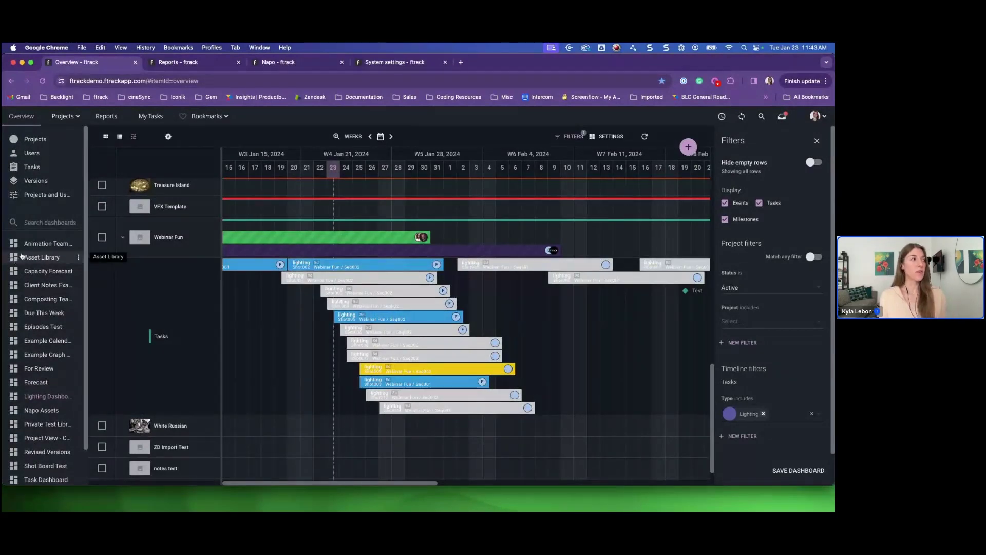
- View the Overview's tasks as a list and as cards, and its versions in both layouts
{"action": "left_click", "coordinate": [34, 171]}
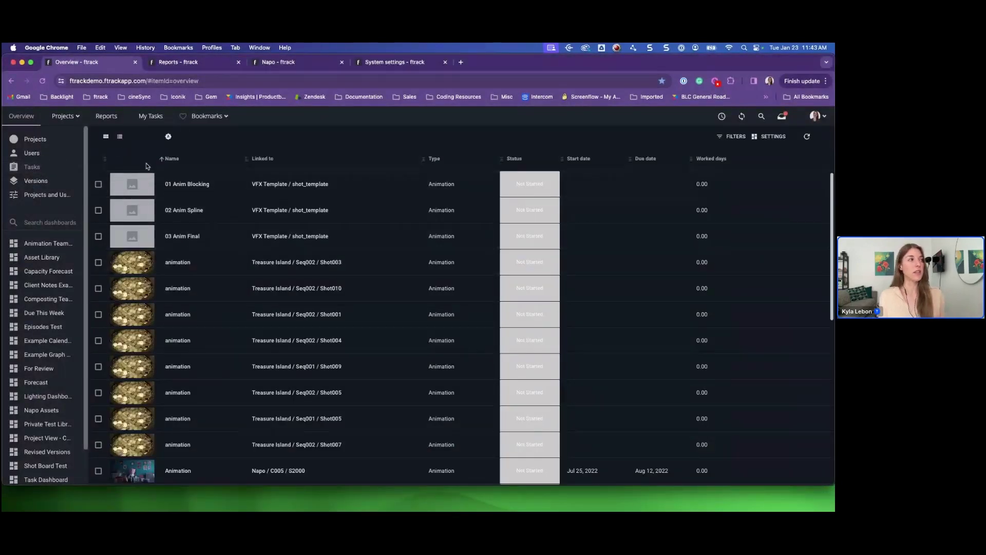
{"action": "left_click", "coordinate": [106, 136]}
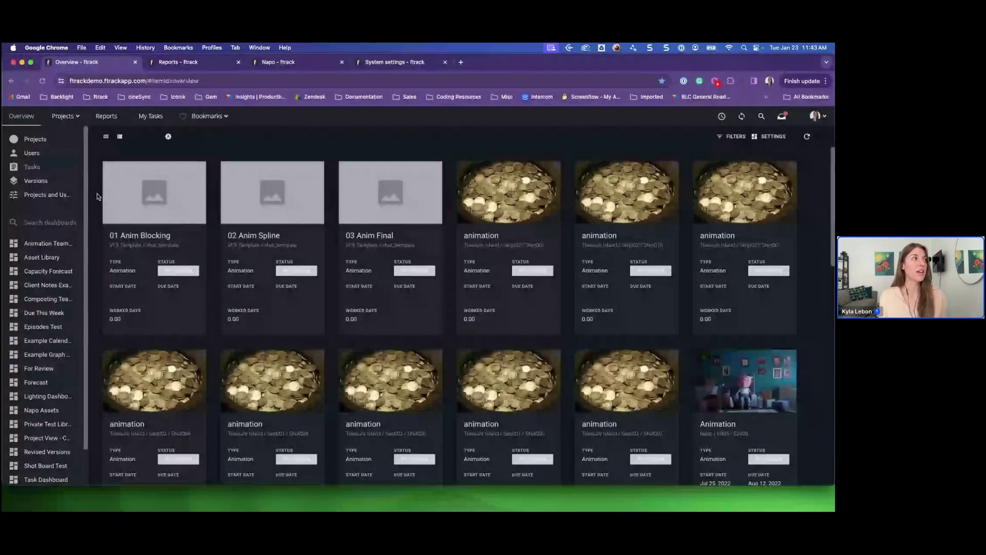
{"action": "left_click", "coordinate": [35, 181]}
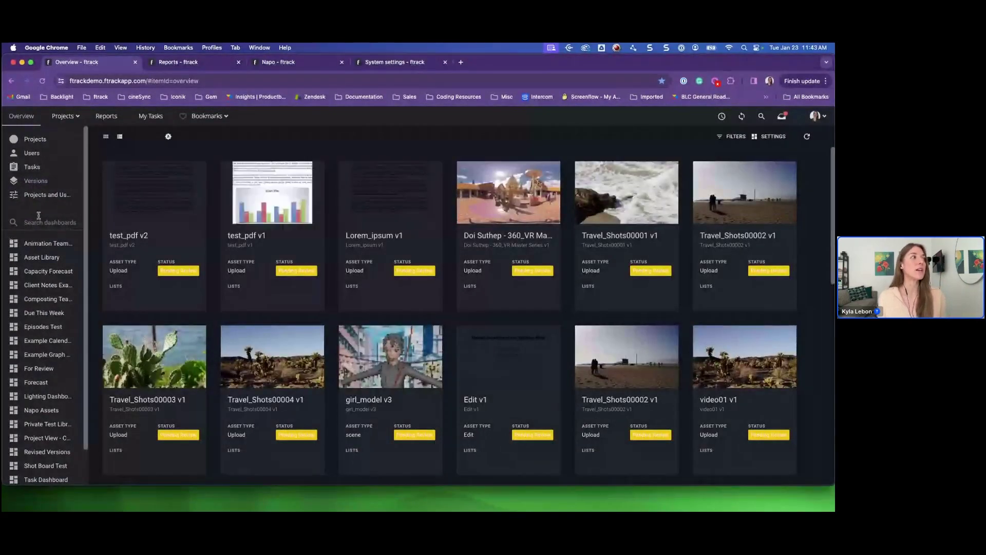
{"action": "left_click", "coordinate": [119, 136]}
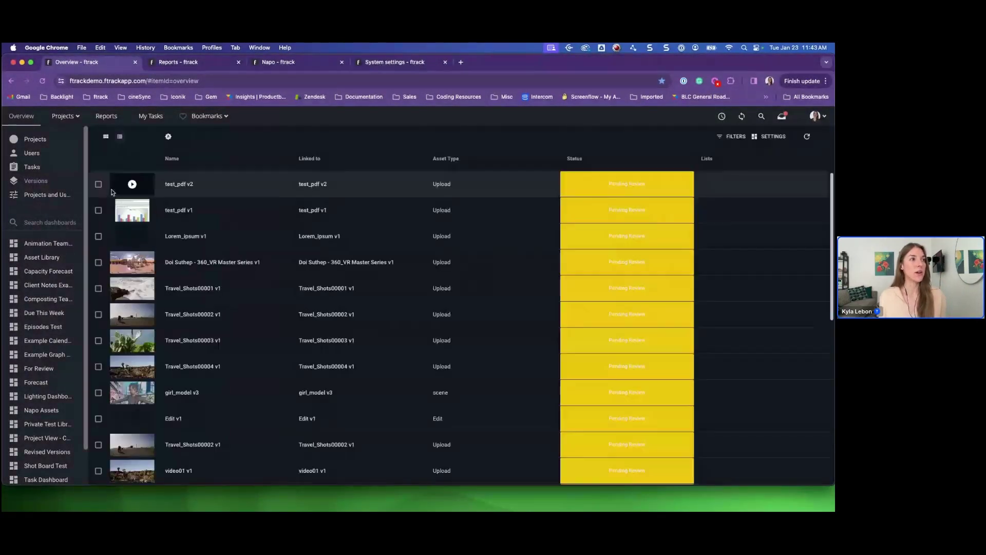
{"action": "left_click", "coordinate": [102, 139]}
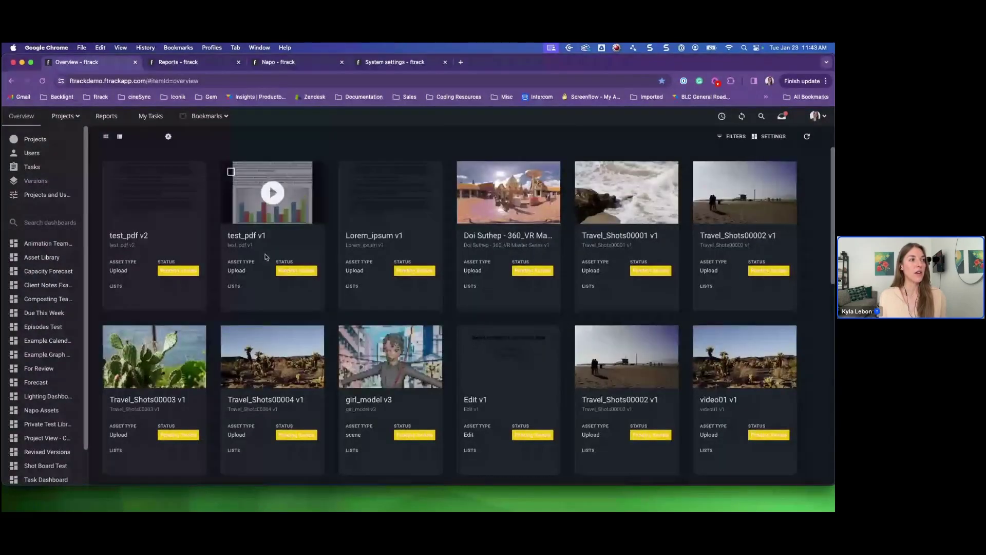
- Filter the Overview's versions on the Project attribute so that only Napo and Spring are included
{"action": "scroll", "coordinate": [266, 259], "scroll_direction": "down", "scroll_amount": 6}
{"action": "scroll", "coordinate": [266, 259], "scroll_direction": "down", "scroll_amount": 4}
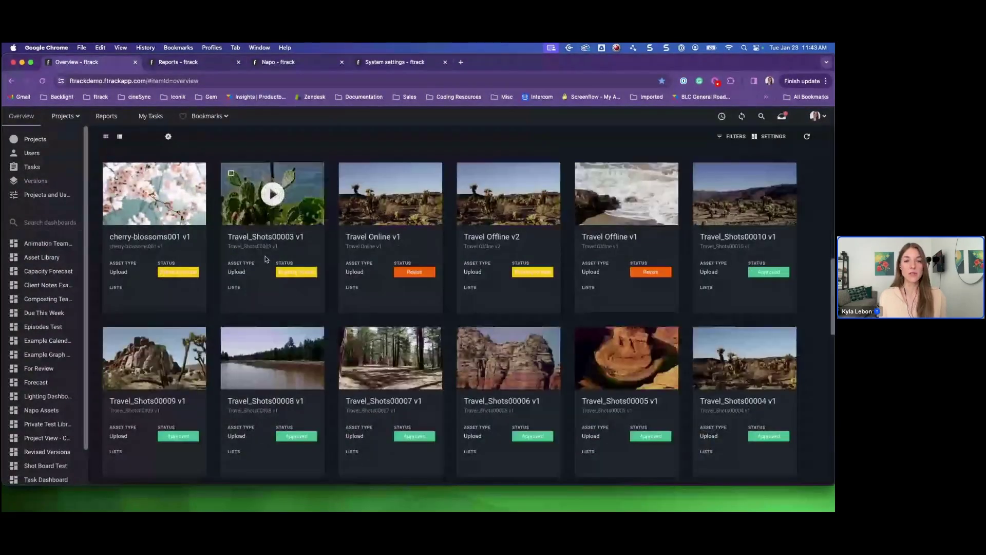
{"action": "scroll", "coordinate": [266, 259], "scroll_direction": "up", "scroll_amount": 5}
{"action": "scroll", "coordinate": [266, 259], "scroll_direction": "up", "scroll_amount": 5}
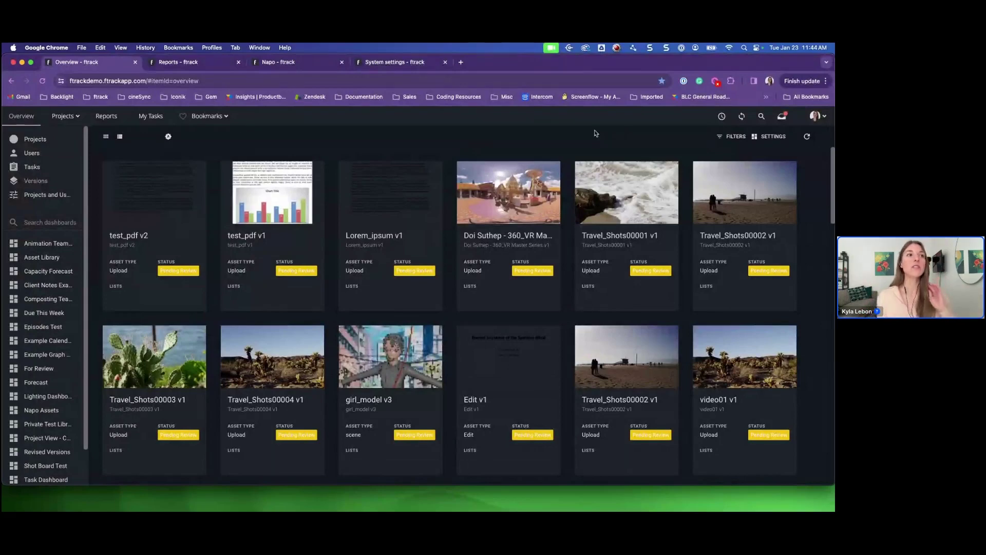
{"action": "left_click", "coordinate": [734, 137]}
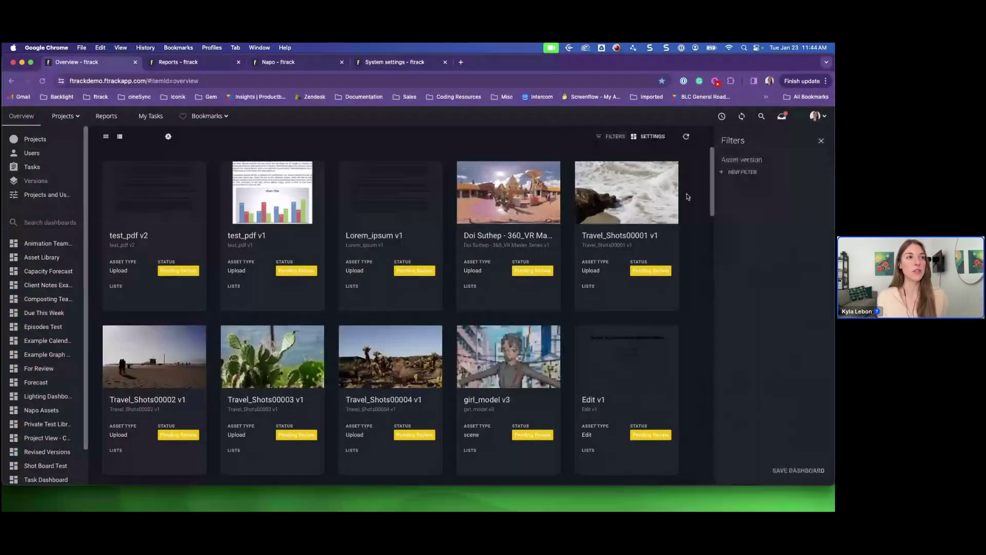
{"action": "left_click", "coordinate": [754, 173]}
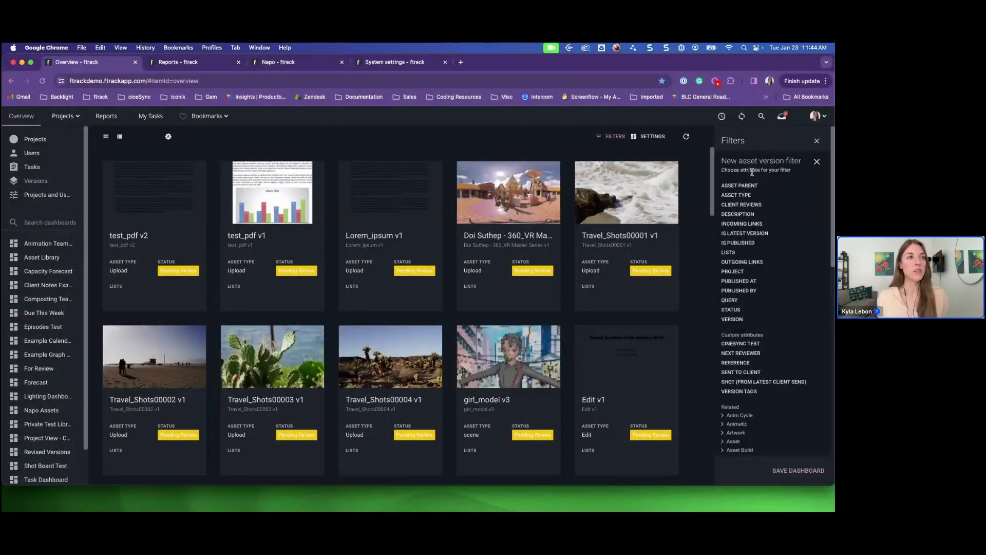
{"action": "left_click", "coordinate": [737, 272]}
{"action": "left_click", "coordinate": [822, 188]}
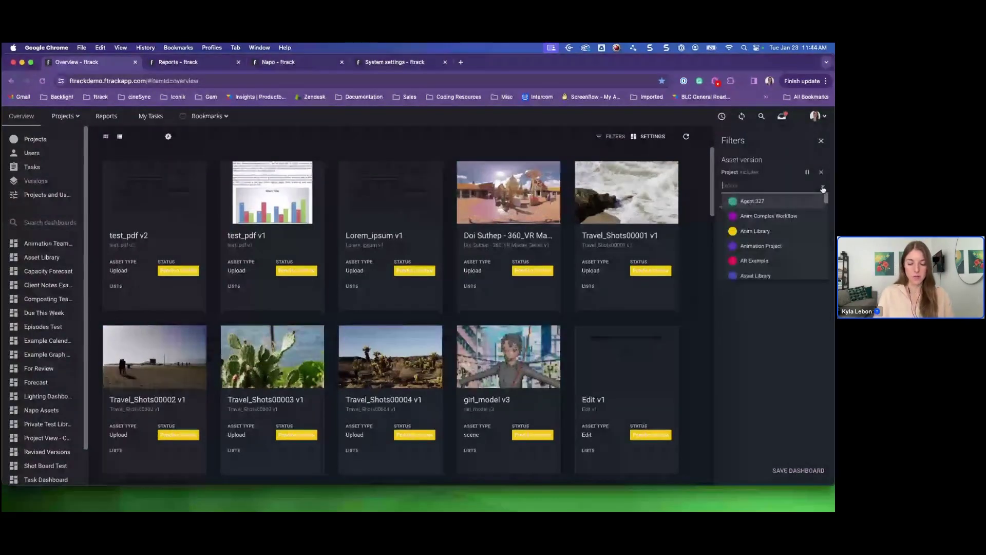
{"action": "type", "text": "naop"}
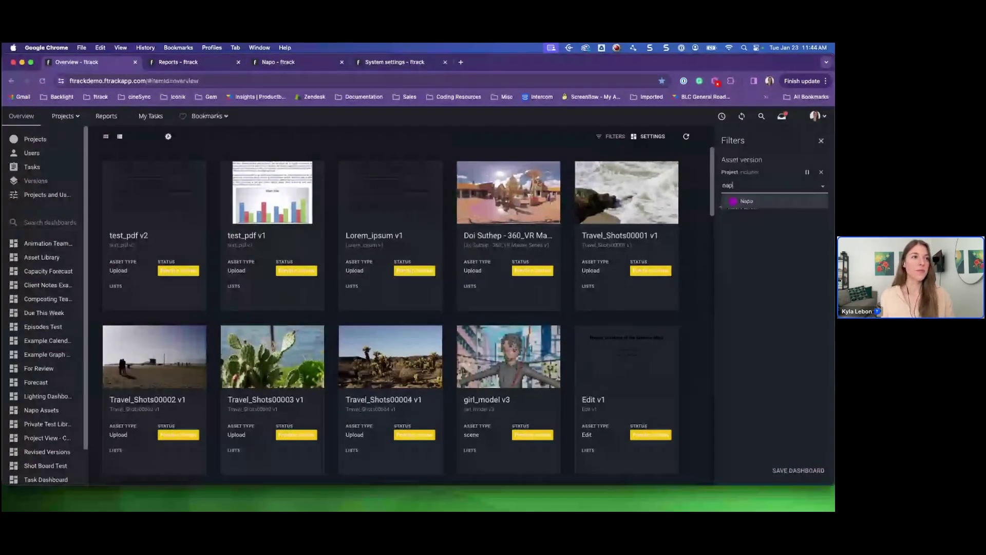
{"action": "key", "text": "Return"}
{"action": "type", "text": "sprin"}
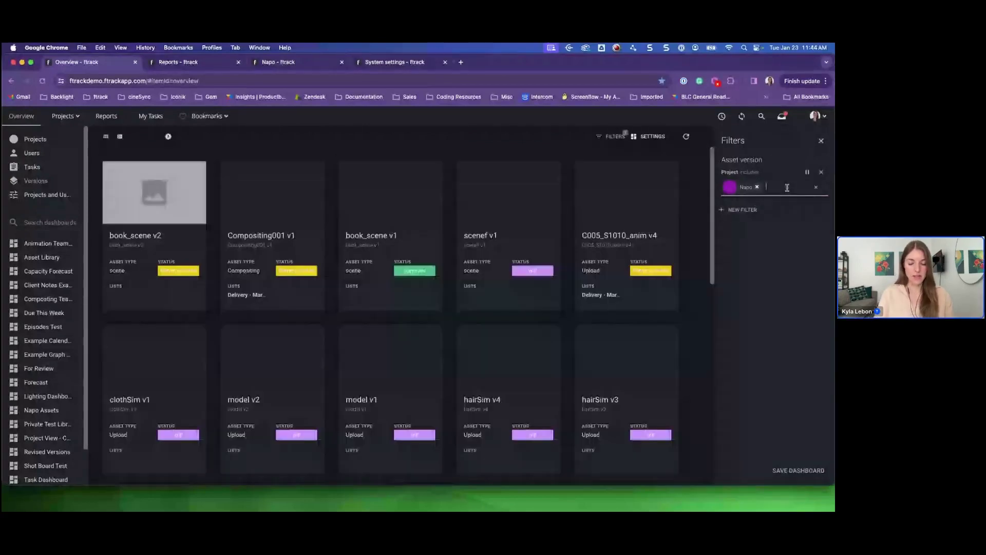
{"action": "left_click", "coordinate": [748, 203]}
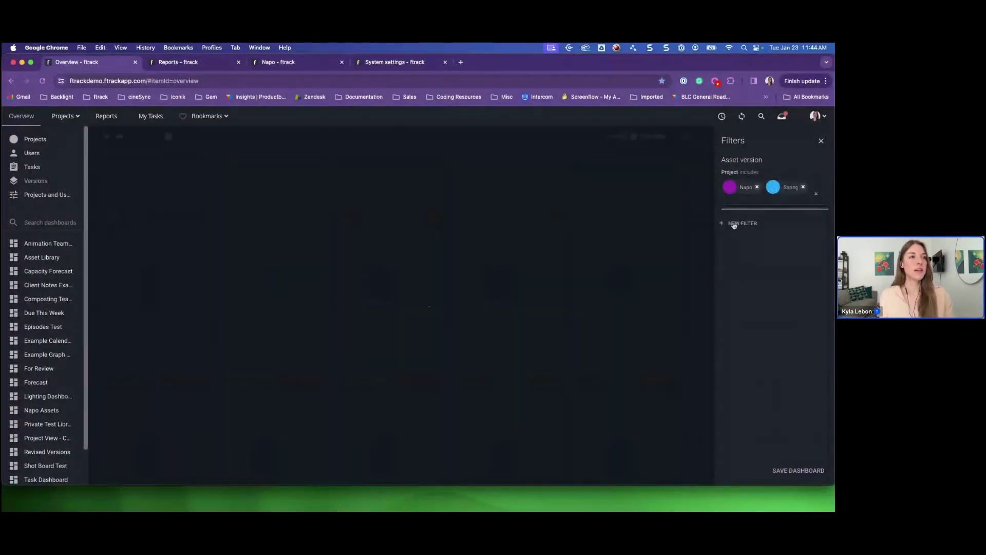
- Add a Status filter that includes only Pending Review and look through the matching versions
{"action": "left_click", "coordinate": [731, 223]}
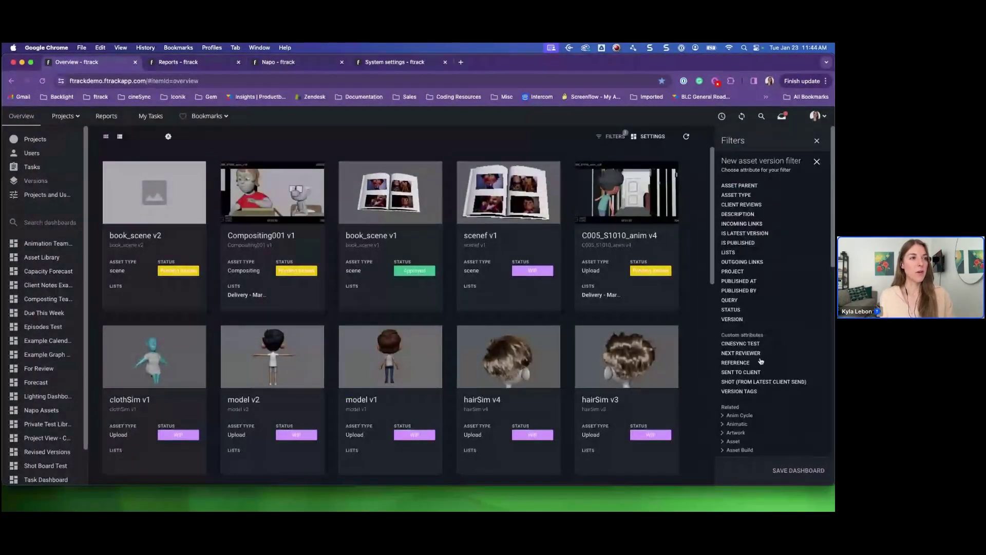
{"action": "left_click", "coordinate": [731, 309]}
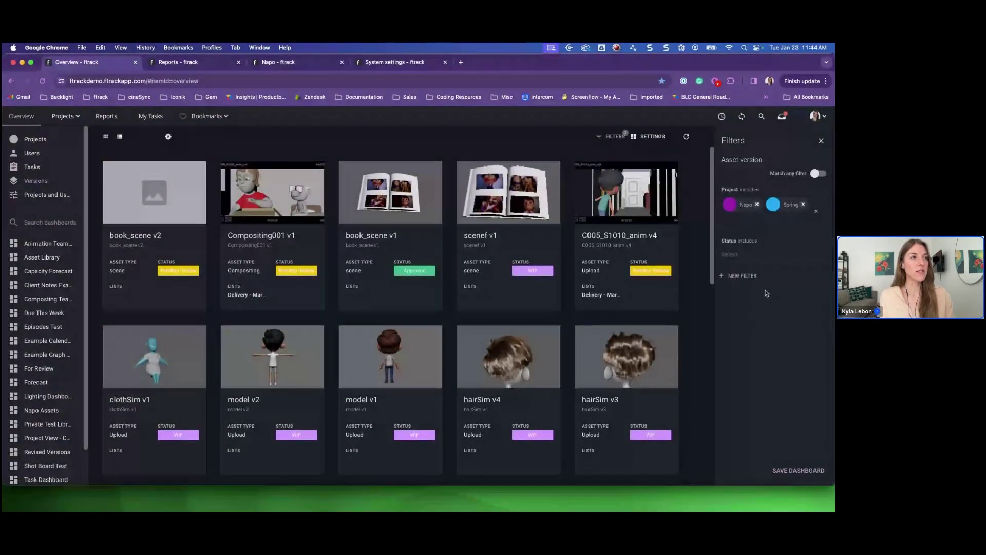
{"action": "left_click", "coordinate": [758, 329]}
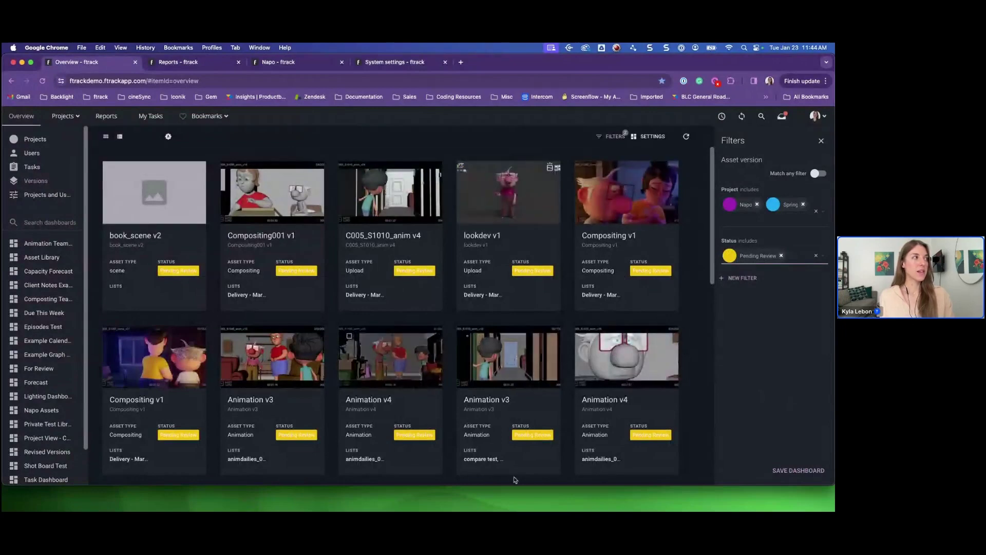
{"action": "scroll", "coordinate": [537, 358], "scroll_direction": "down", "scroll_amount": 2}
{"action": "scroll", "coordinate": [537, 358], "scroll_direction": "down", "scroll_amount": 3}
{"action": "scroll", "coordinate": [538, 359], "scroll_direction": "up", "scroll_amount": 5}
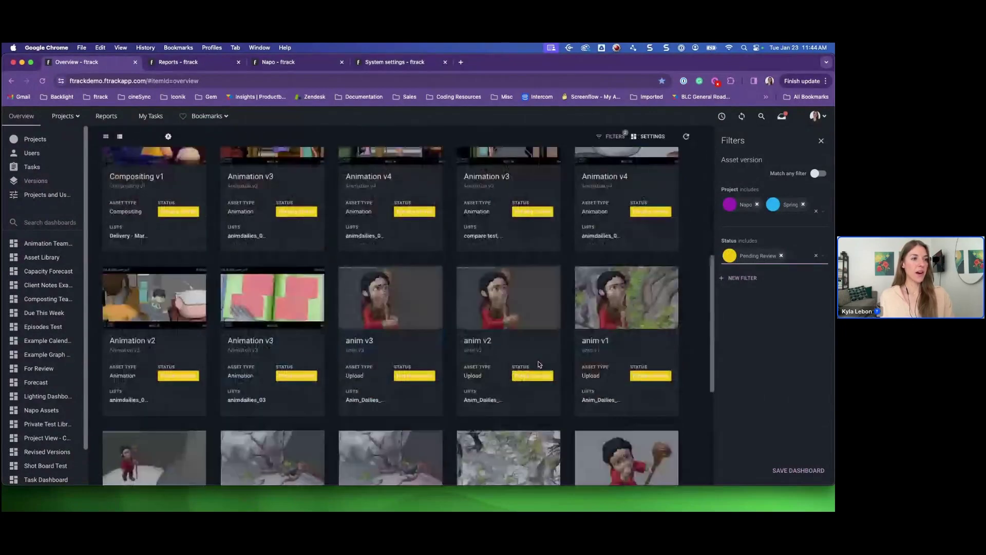
- Start saving the filtered versions as a new dashboard, cancel it, and open the existing For Review dashboard instead
{"action": "left_click", "coordinate": [797, 470]}
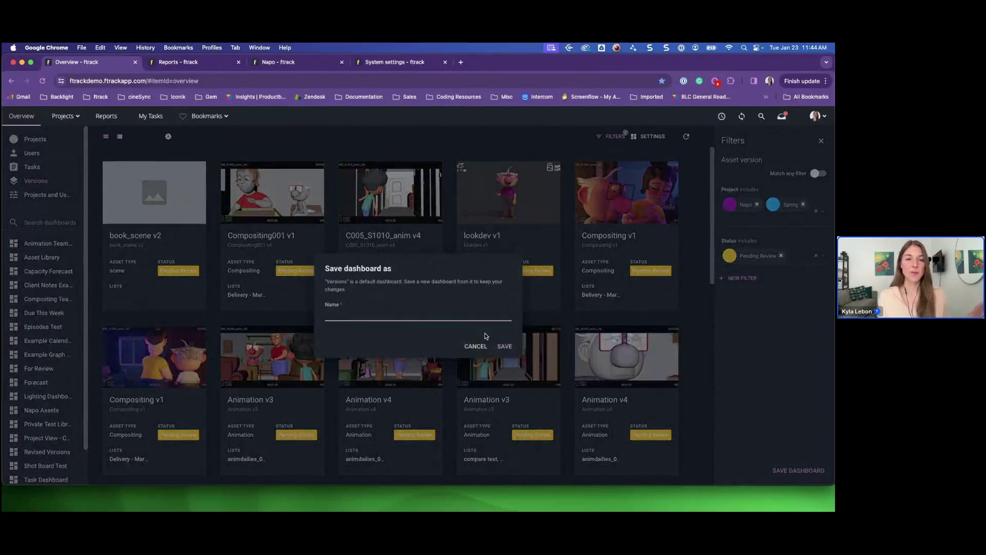
{"action": "left_click", "coordinate": [473, 346]}
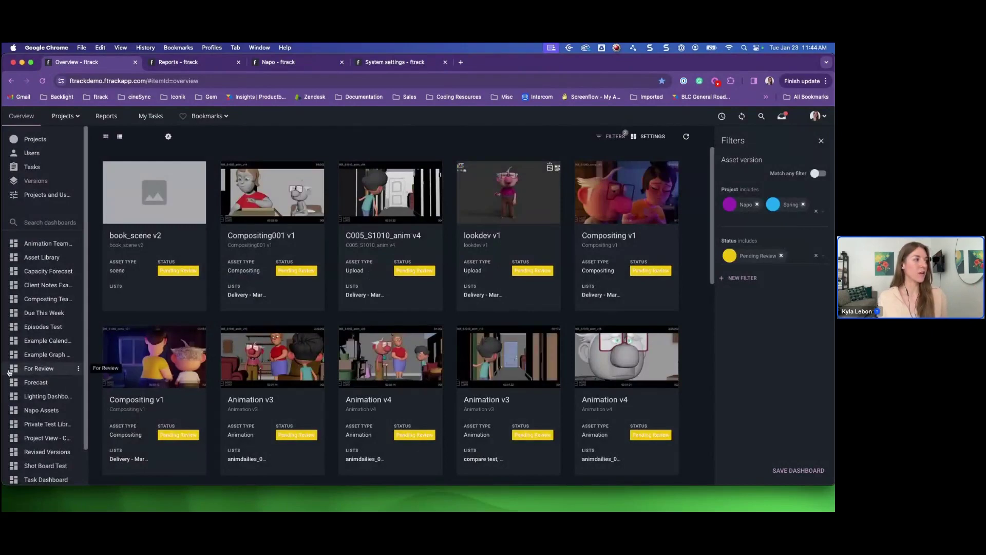
{"action": "left_click", "coordinate": [40, 369]}
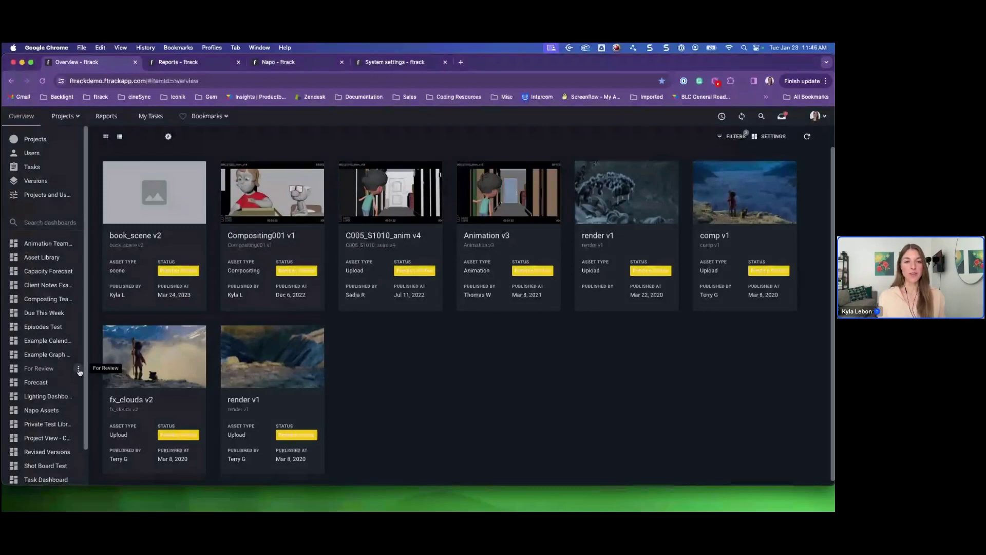
- Look through the For Review dashboard's sharing options, including everyone and selected users and groups, without saving any change
{"action": "left_click", "coordinate": [78, 369]}
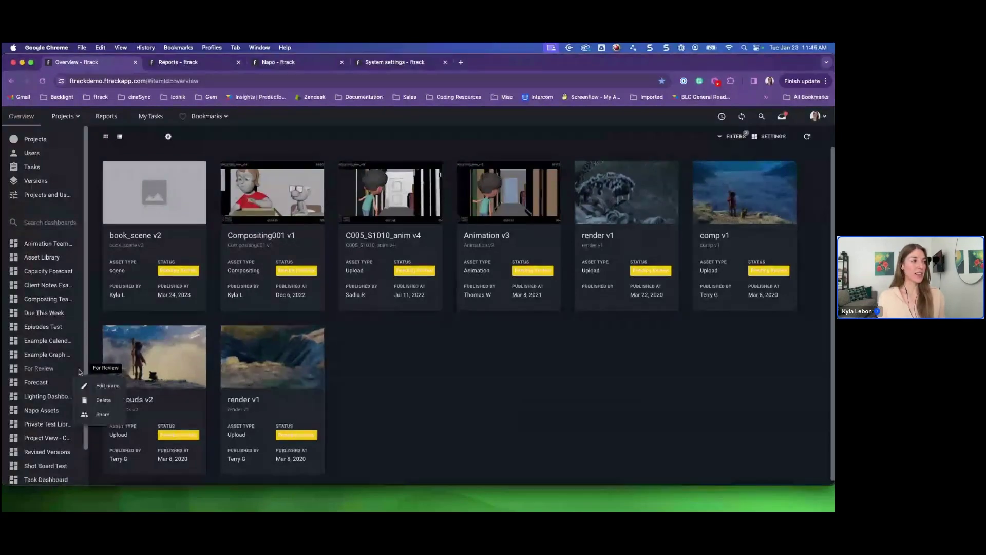
{"action": "left_click", "coordinate": [97, 416]}
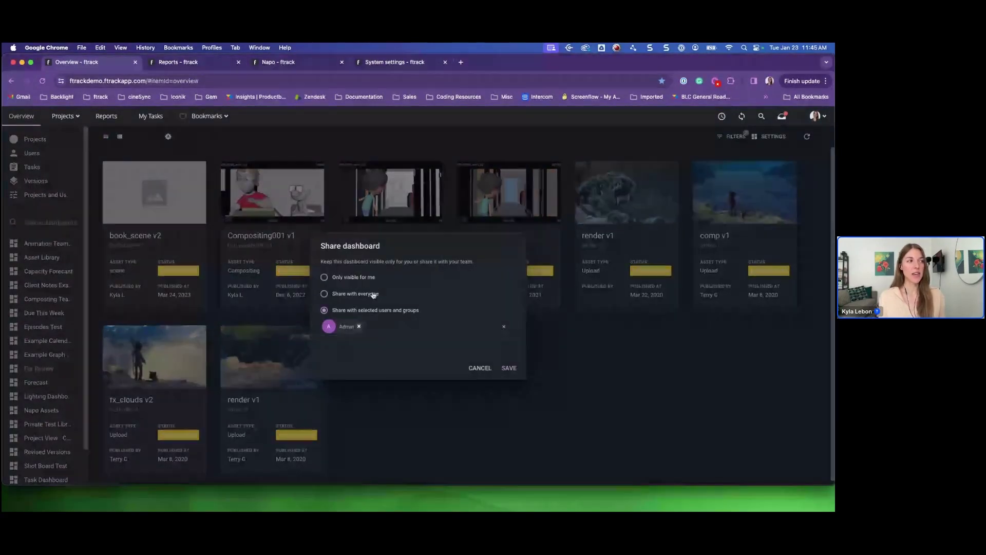
{"action": "left_click", "coordinate": [324, 293]}
{"action": "left_click", "coordinate": [348, 311]}
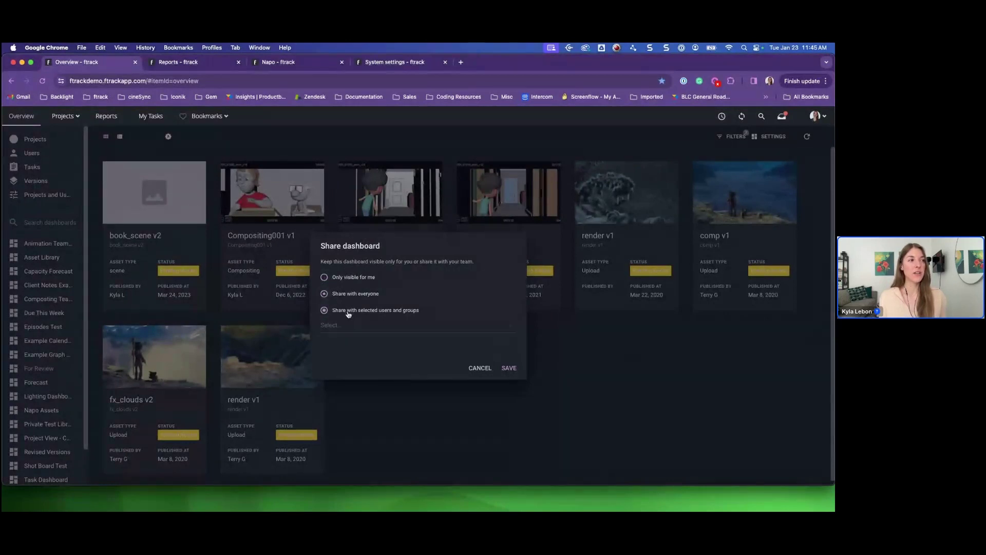
{"action": "left_click", "coordinate": [510, 327]}
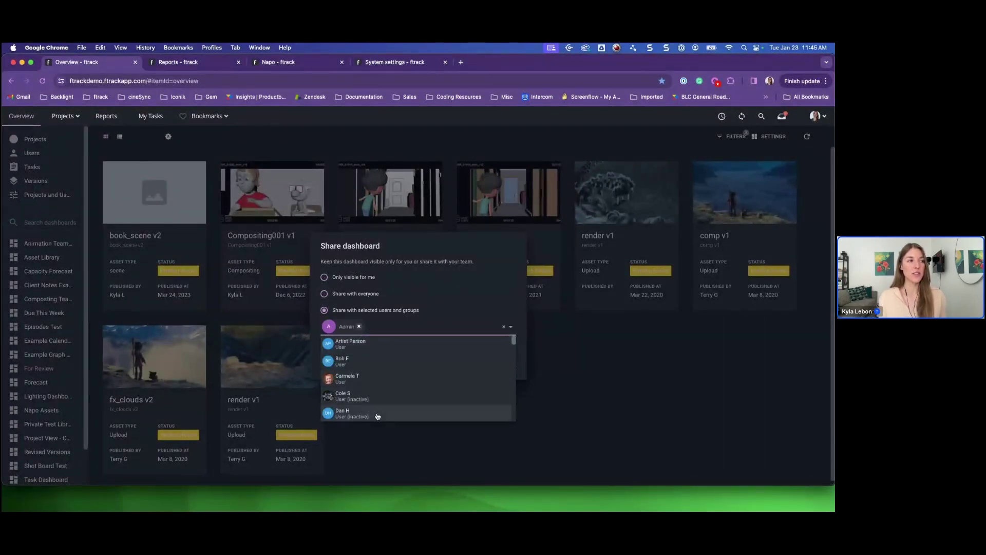
{"action": "left_click", "coordinate": [419, 294]}
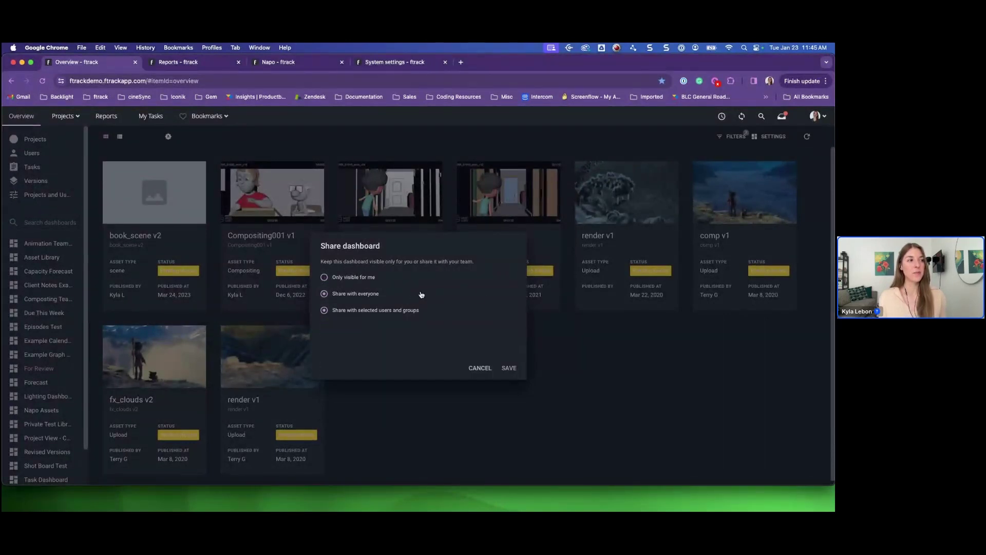
{"action": "left_click", "coordinate": [473, 368]}
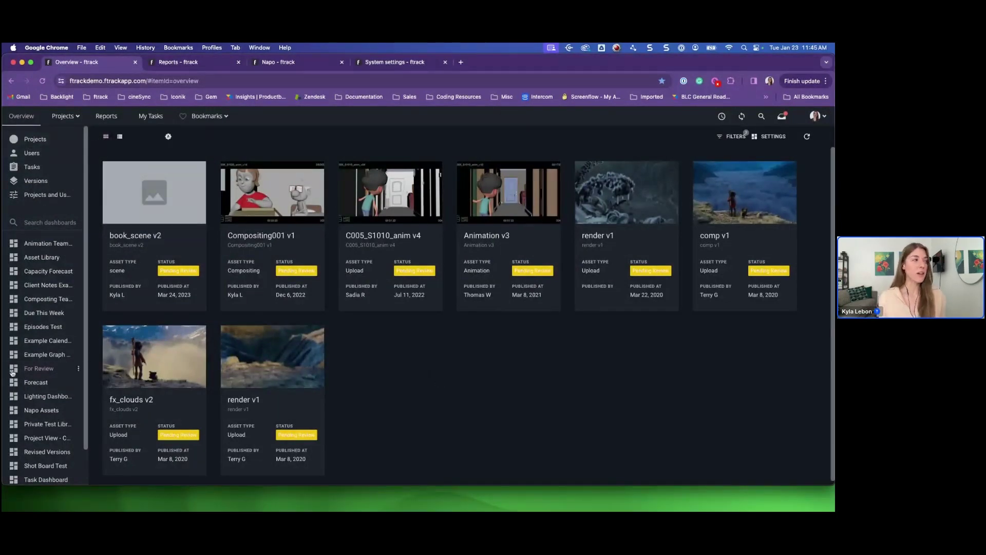
- Create a cross-project dashboard named Asset Build View with the type Asset Build
{"action": "scroll", "coordinate": [33, 312], "scroll_direction": "down", "scroll_amount": 2}
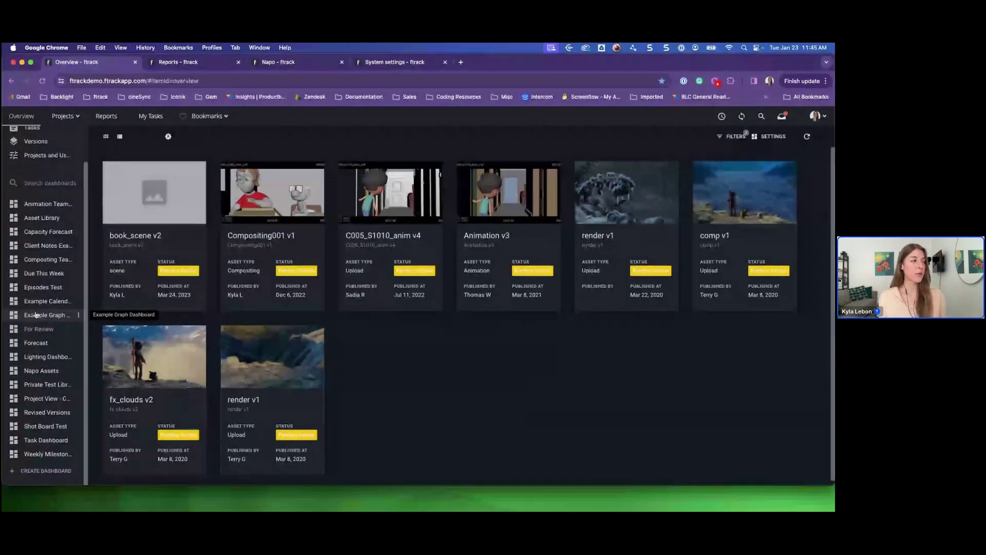
{"action": "left_click", "coordinate": [37, 472]}
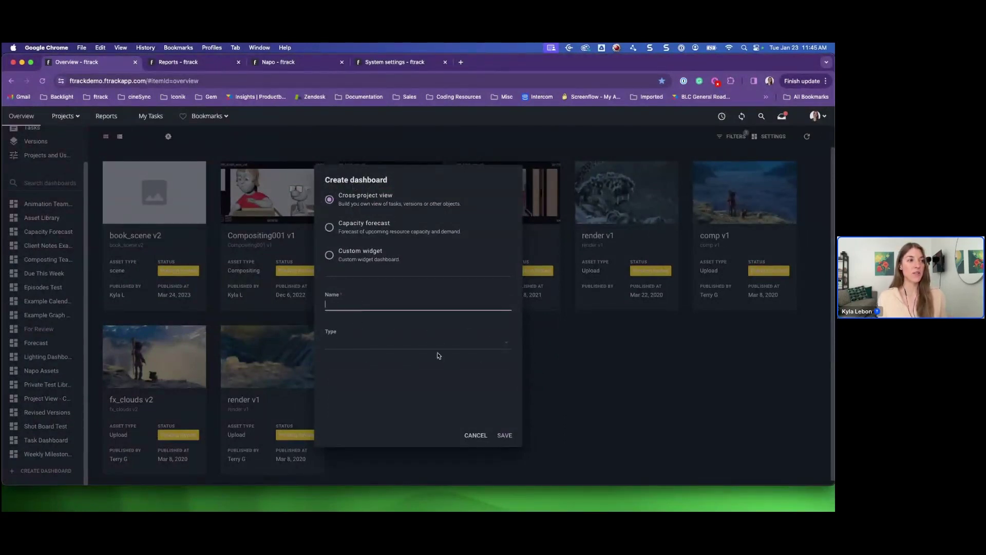
{"action": "left_click", "coordinate": [506, 343]}
{"action": "scroll", "coordinate": [354, 367], "scroll_direction": "down", "scroll_amount": 5}
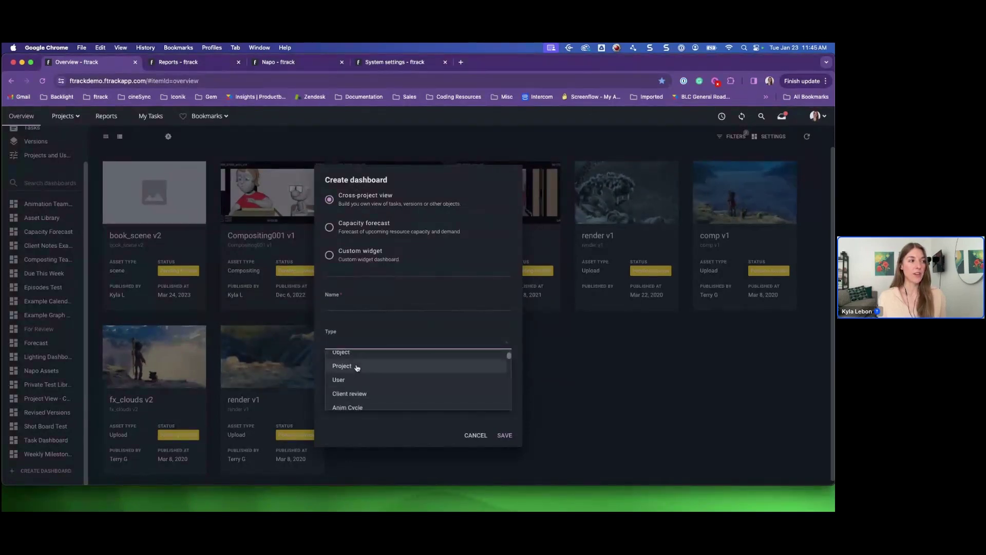
{"action": "scroll", "coordinate": [359, 370], "scroll_direction": "down", "scroll_amount": 1}
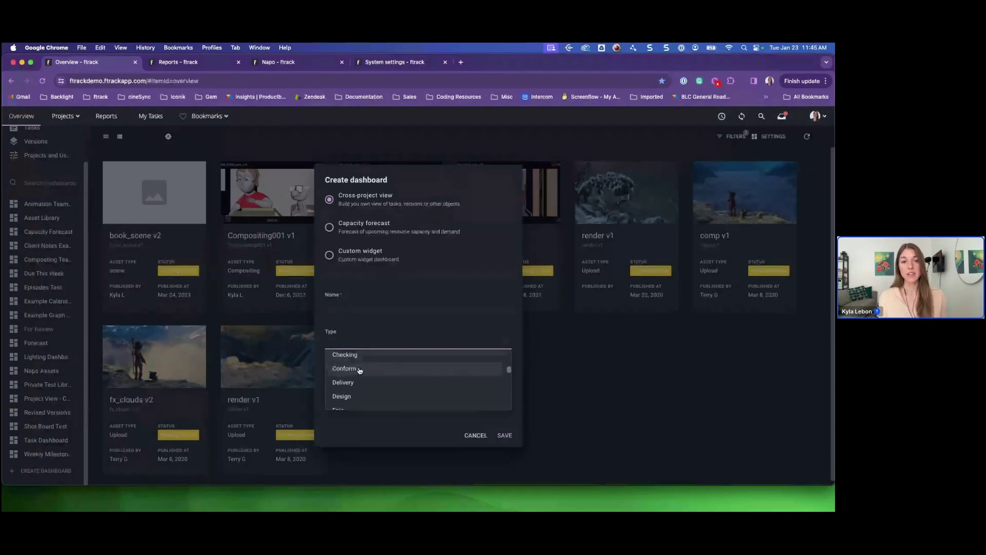
{"action": "scroll", "coordinate": [359, 370], "scroll_direction": "up", "scroll_amount": 5}
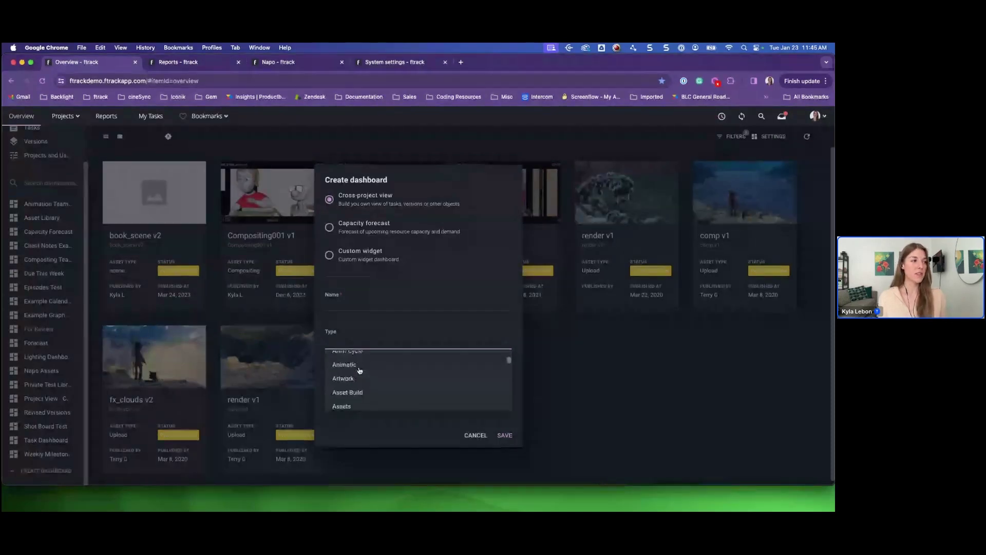
{"action": "left_click", "coordinate": [359, 394]}
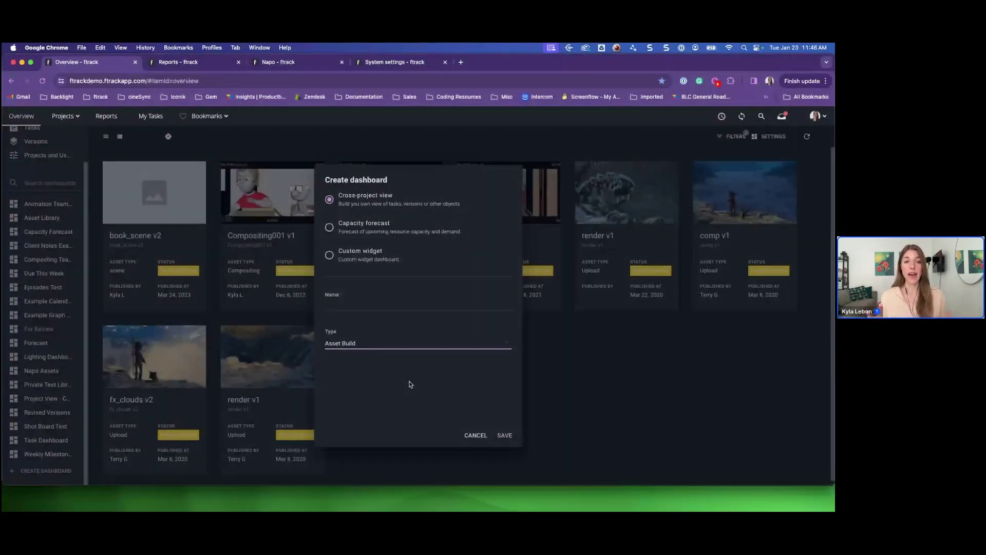
{"action": "left_click", "coordinate": [364, 302]}
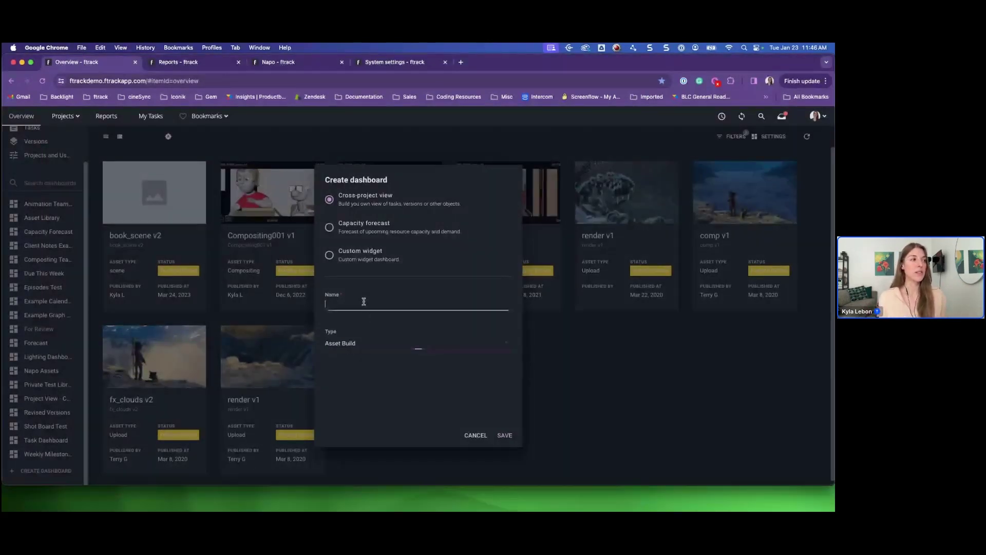
{"action": "type", "text": "Asset Bui"}
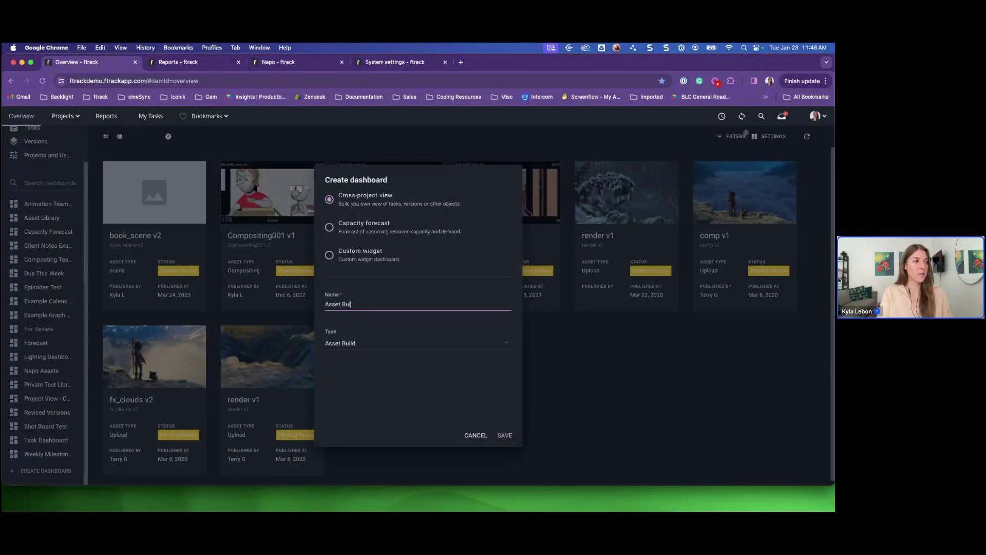
{"action": "type", "text": "ld View"}
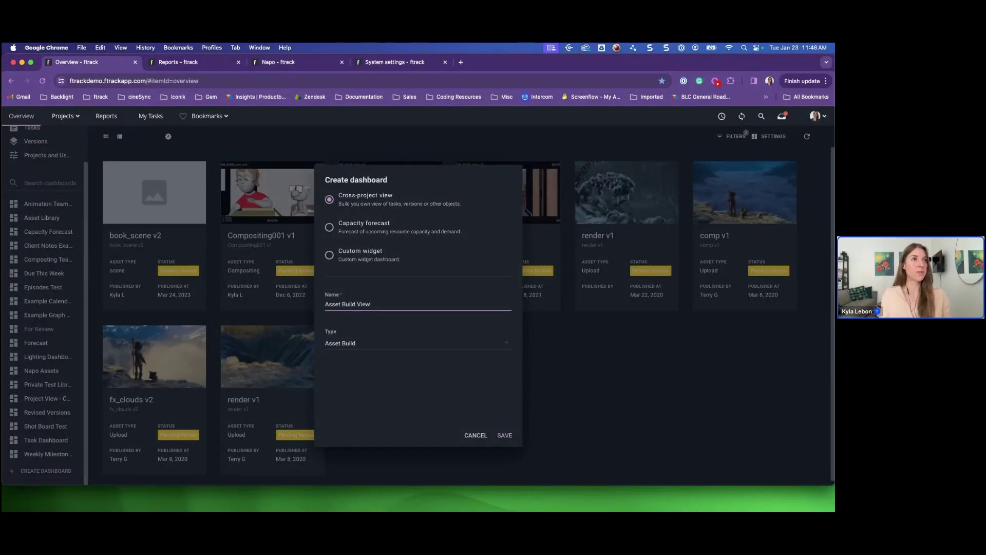
{"action": "left_click", "coordinate": [505, 436]}
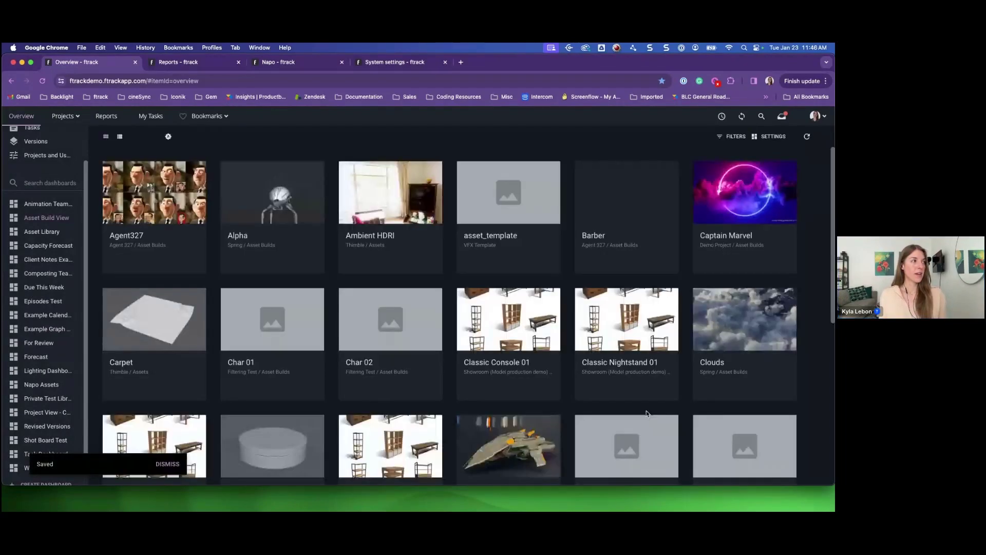
- Review the asset builds in the Asset Build View dashboard, along with its settings and filter options
{"action": "scroll", "coordinate": [594, 356], "scroll_direction": "down", "scroll_amount": 5}
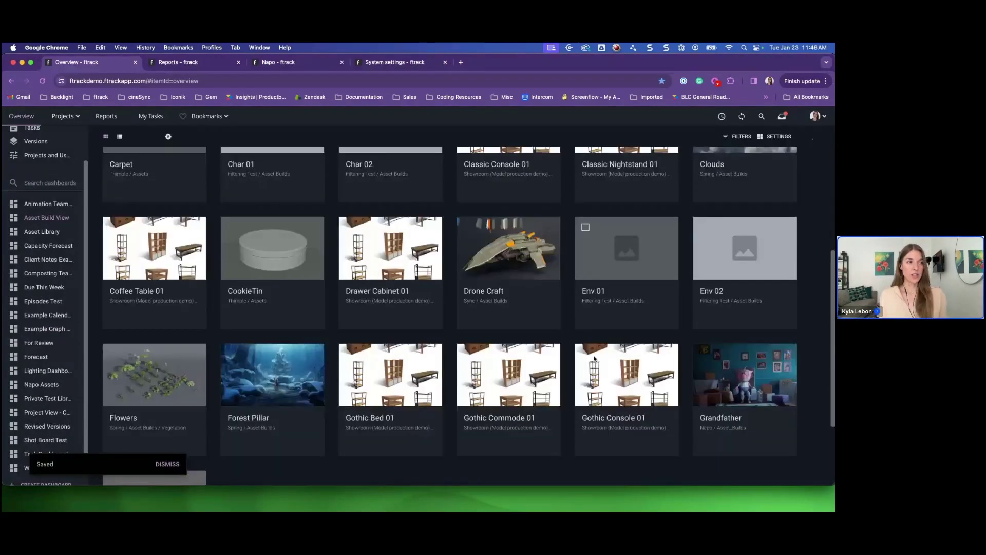
{"action": "scroll", "coordinate": [593, 357], "scroll_direction": "up", "scroll_amount": 5}
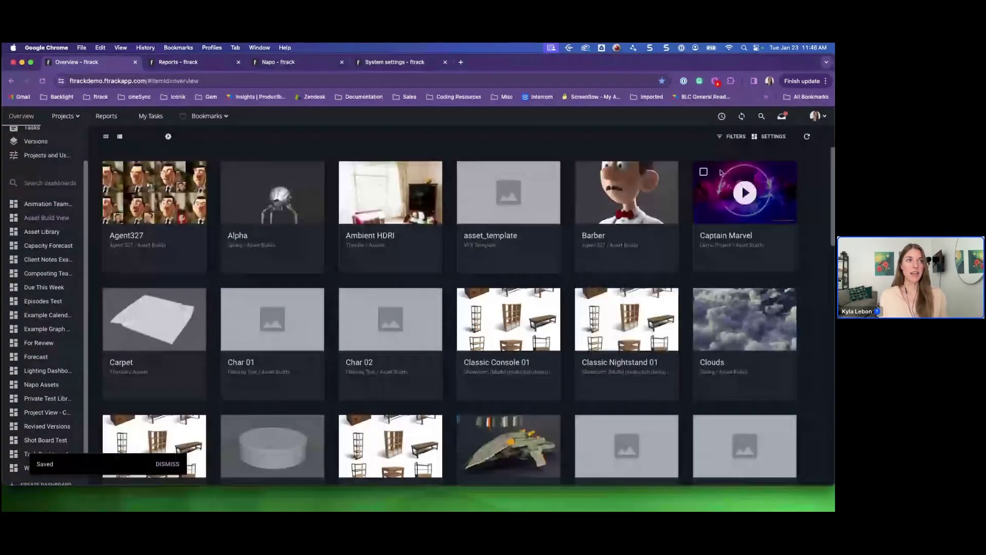
{"action": "left_click", "coordinate": [733, 136]}
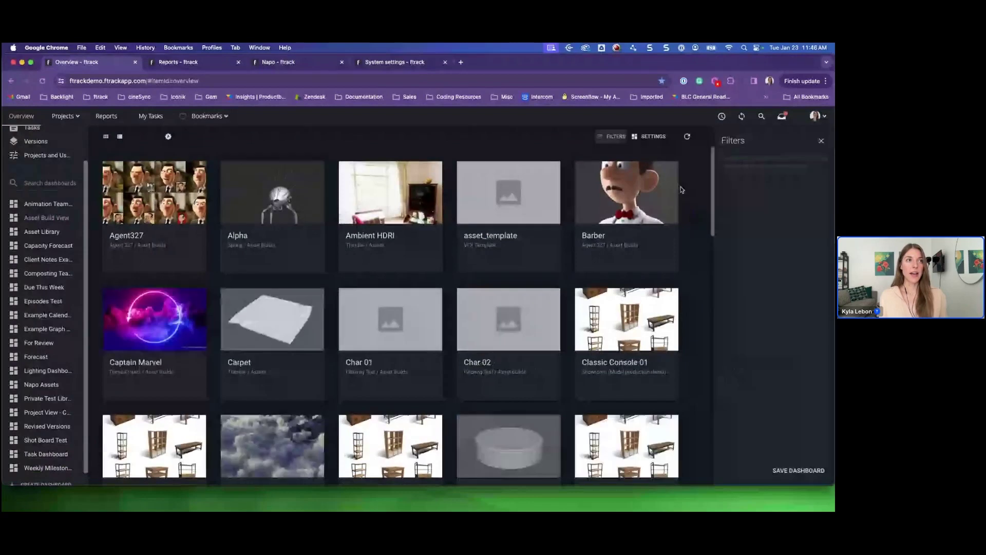
{"action": "left_click", "coordinate": [655, 138]}
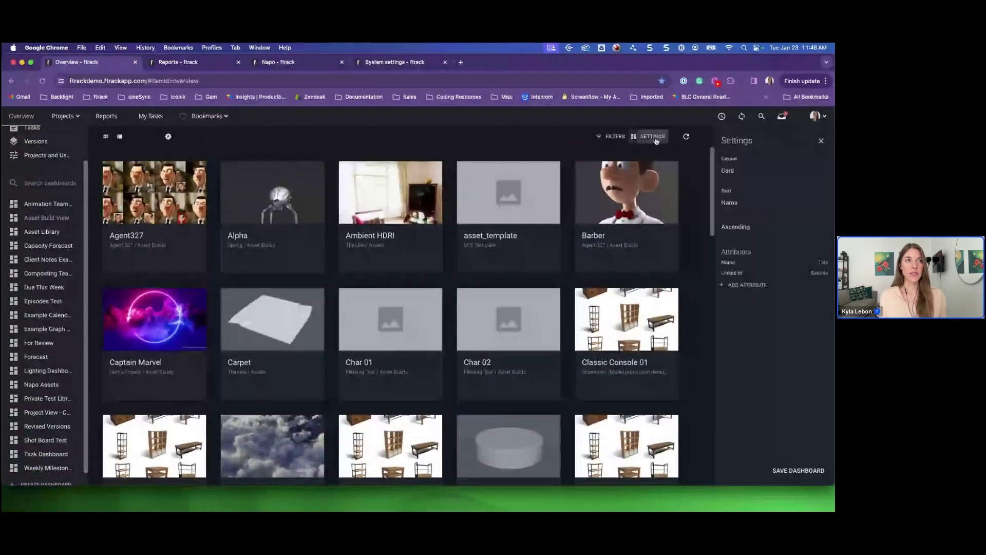
{"action": "left_click", "coordinate": [616, 137]}
{"action": "mouse_move", "coordinate": [577, 176]}
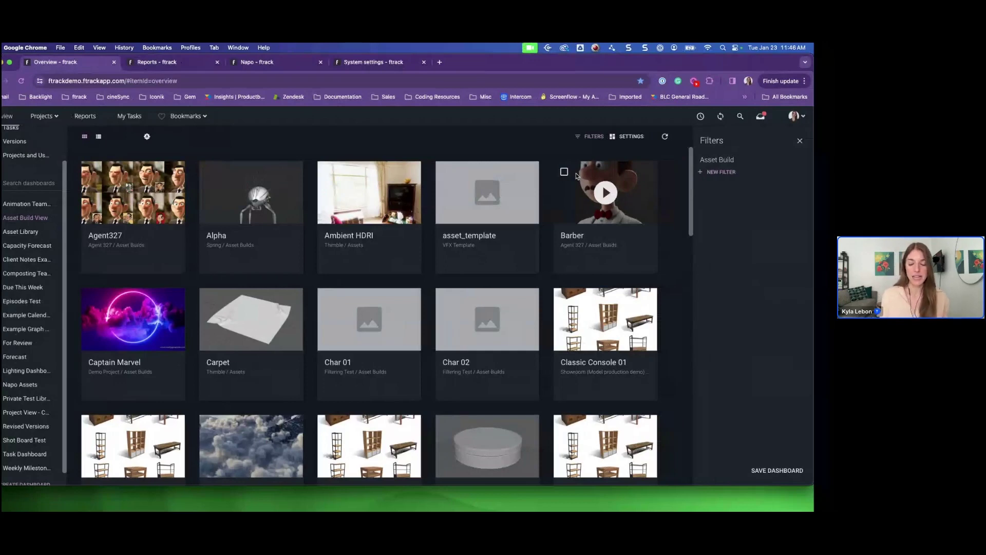
- Switch to the presentation and advance to the Custom web widgets slide
{"action": "key", "text": "ctrl+Right"}
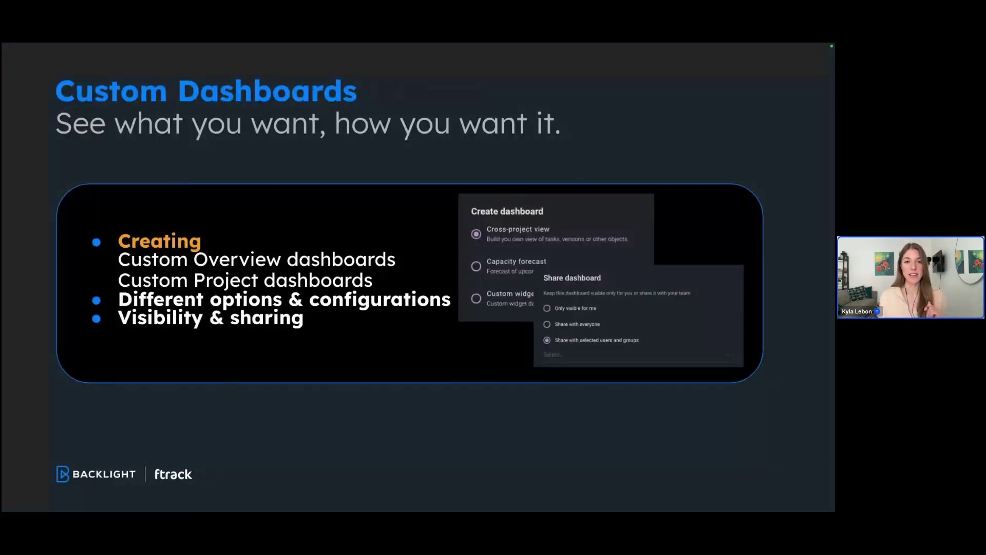
{"action": "key", "text": "Right"}
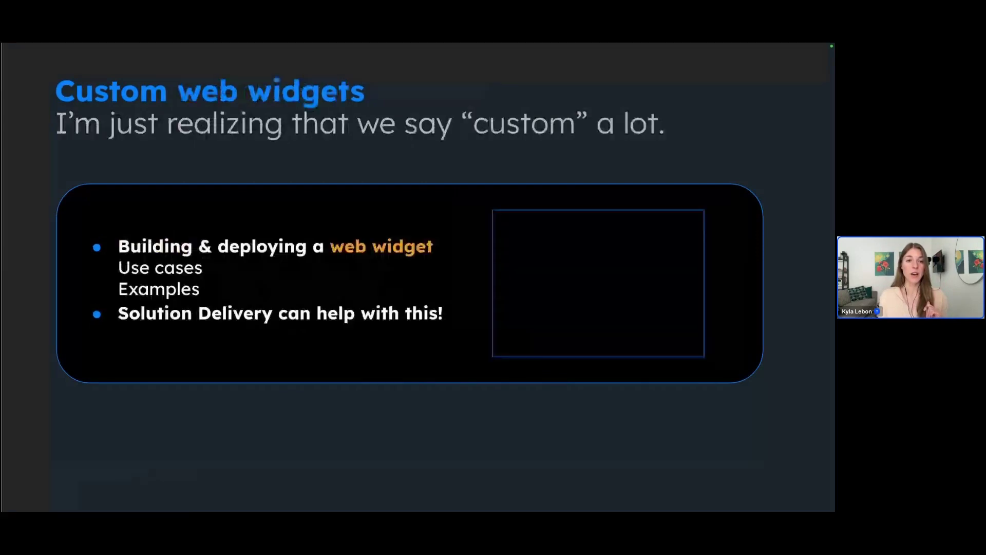